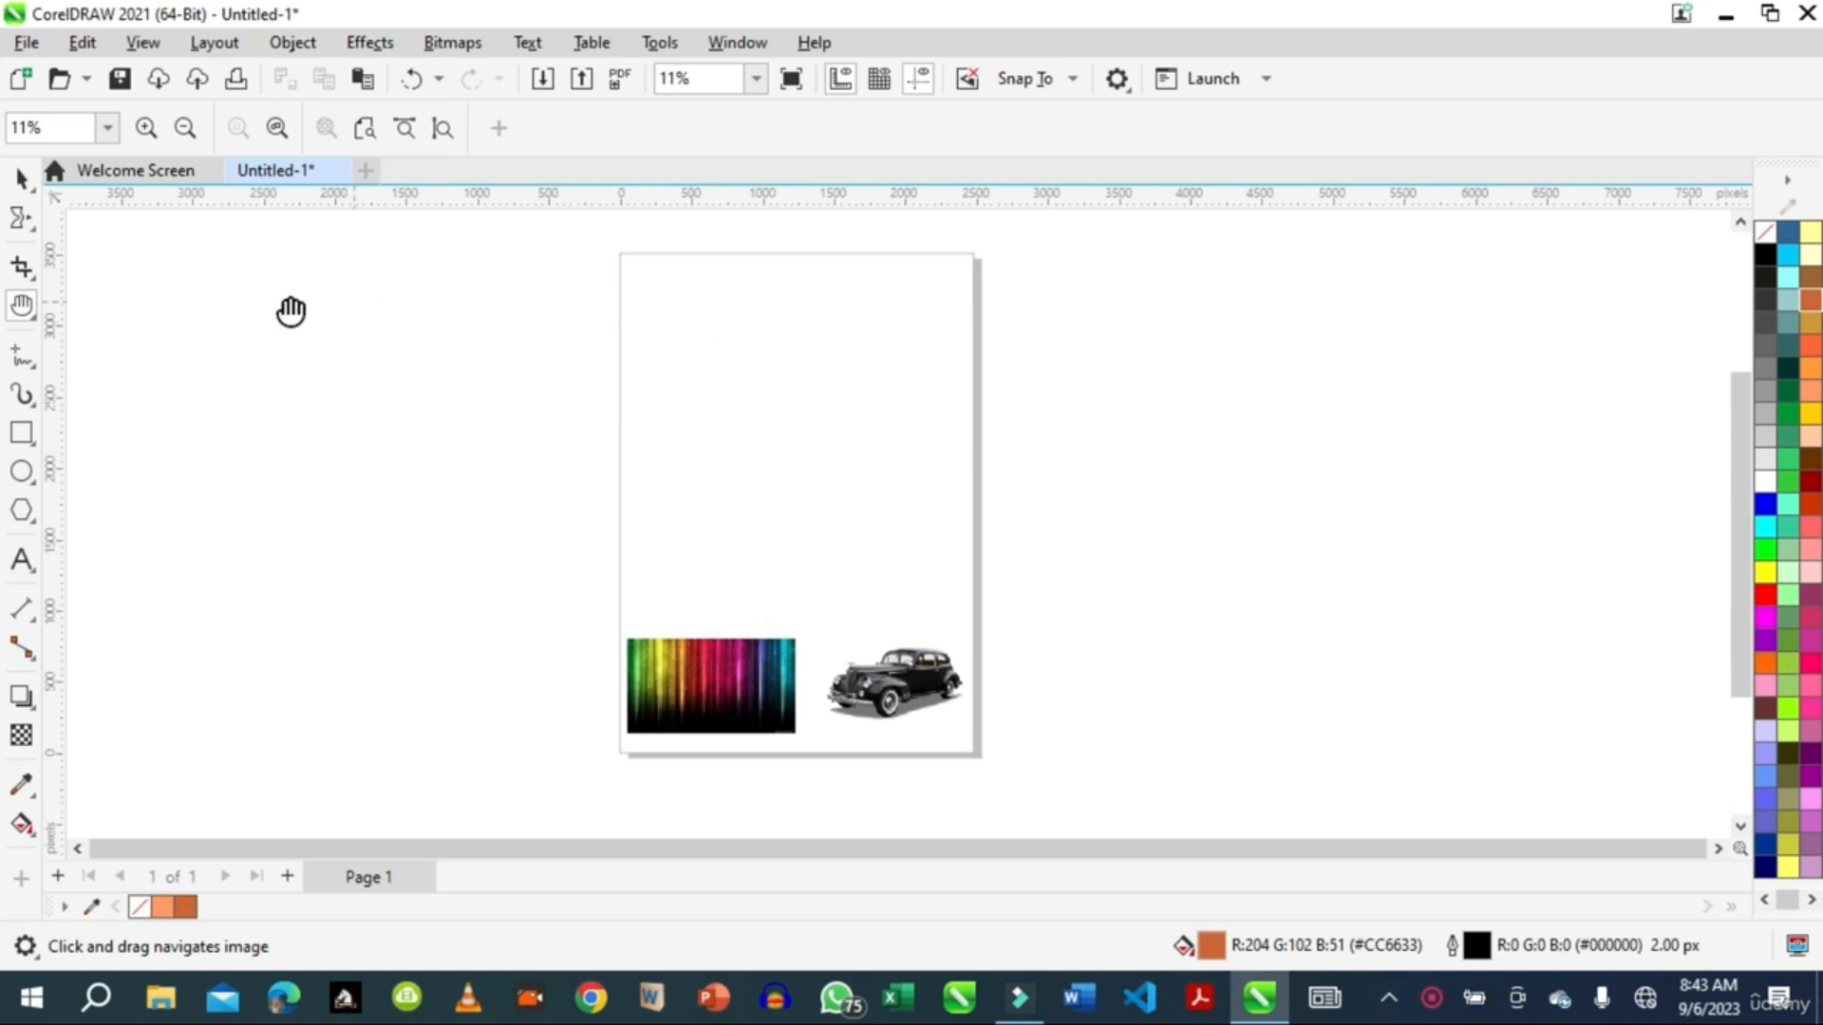
- Draw a wavy freehand curve about 295 px wide and 1,117 px high near the page's upper-left corner
click(25, 370)
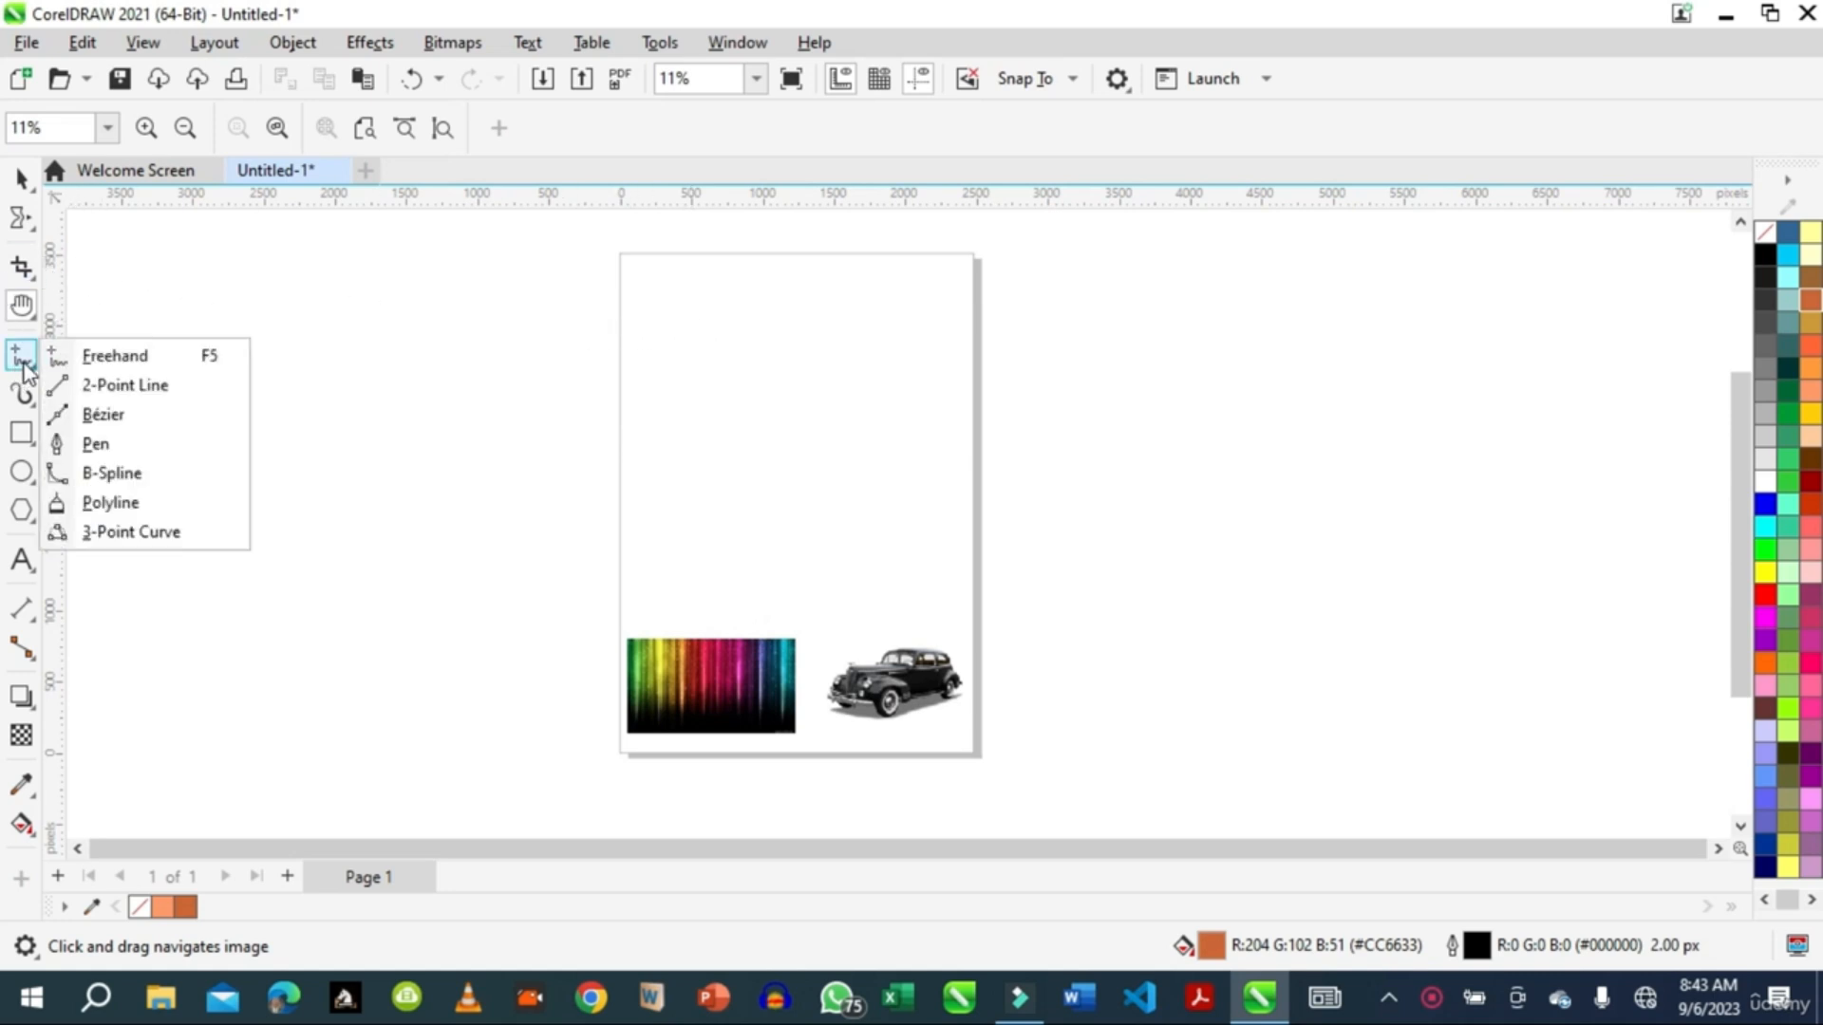
click(109, 356)
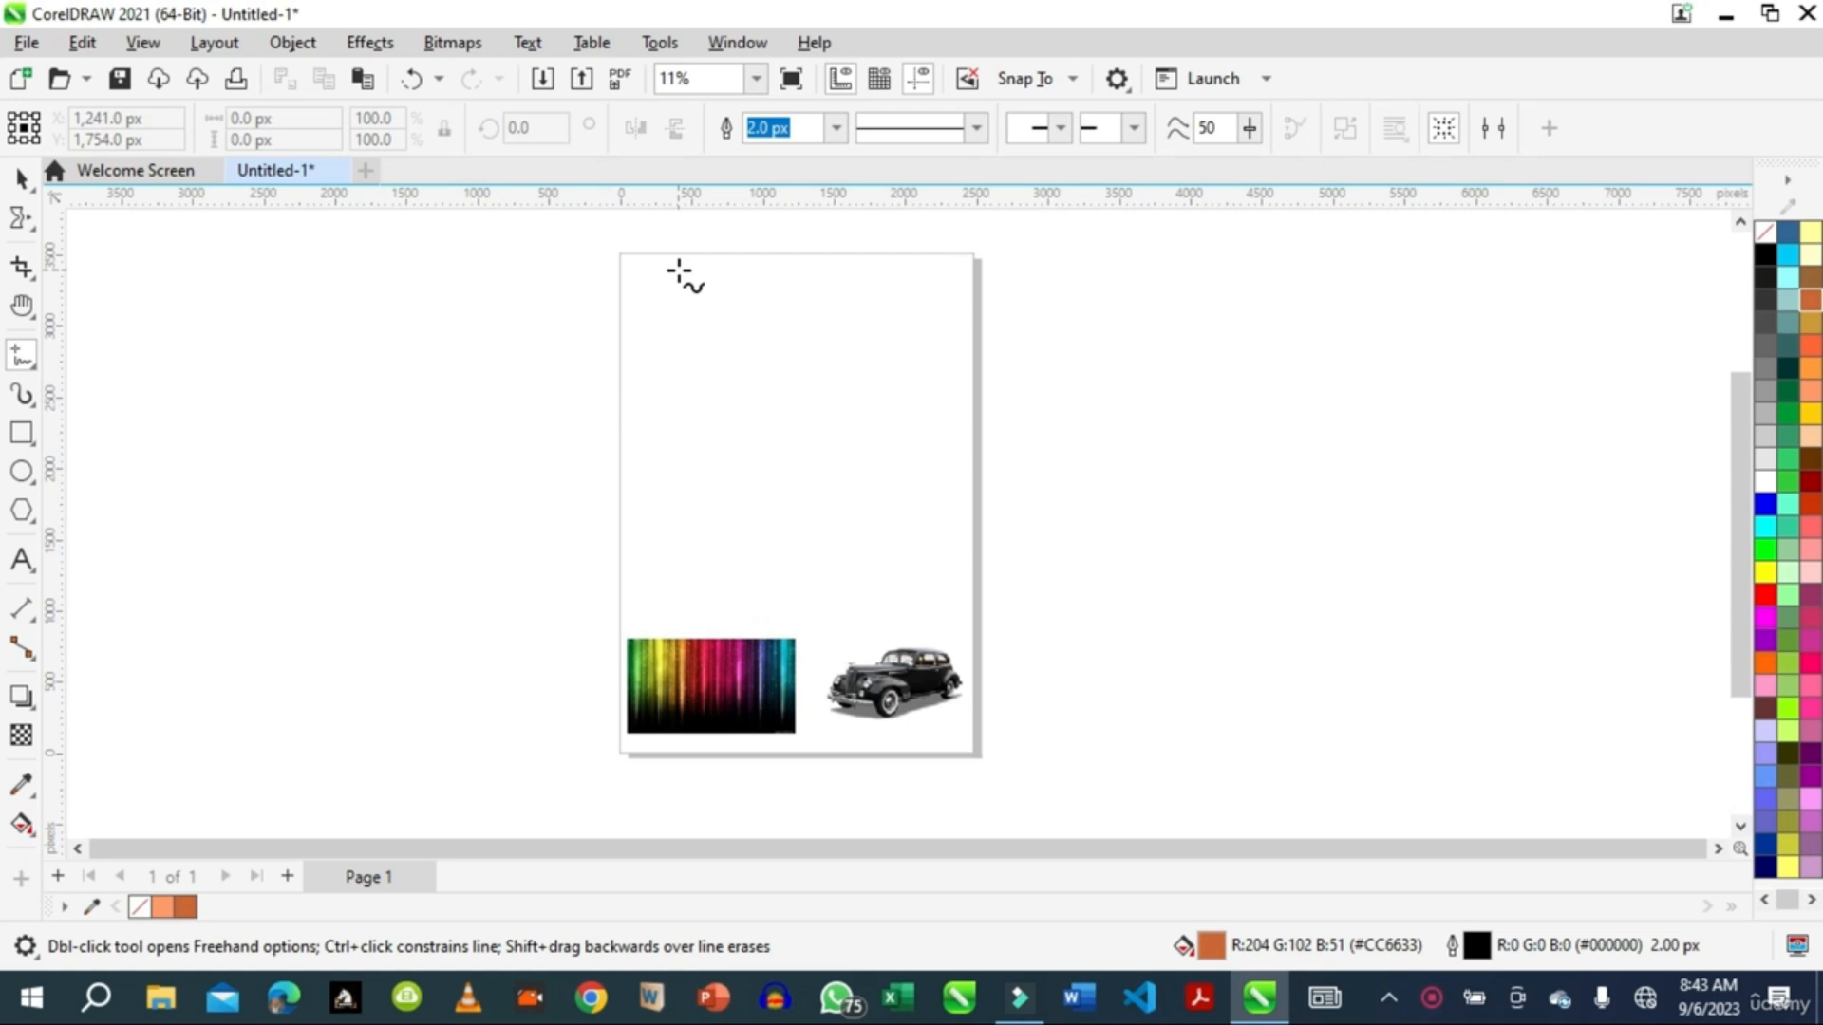
mouse_move(681, 273)
mouse_down()
mouse_move(713, 314)
mouse_move(682, 318)
mouse_move(717, 331)
mouse_move(677, 343)
mouse_move(702, 353)
mouse_move(707, 429)
mouse_up()
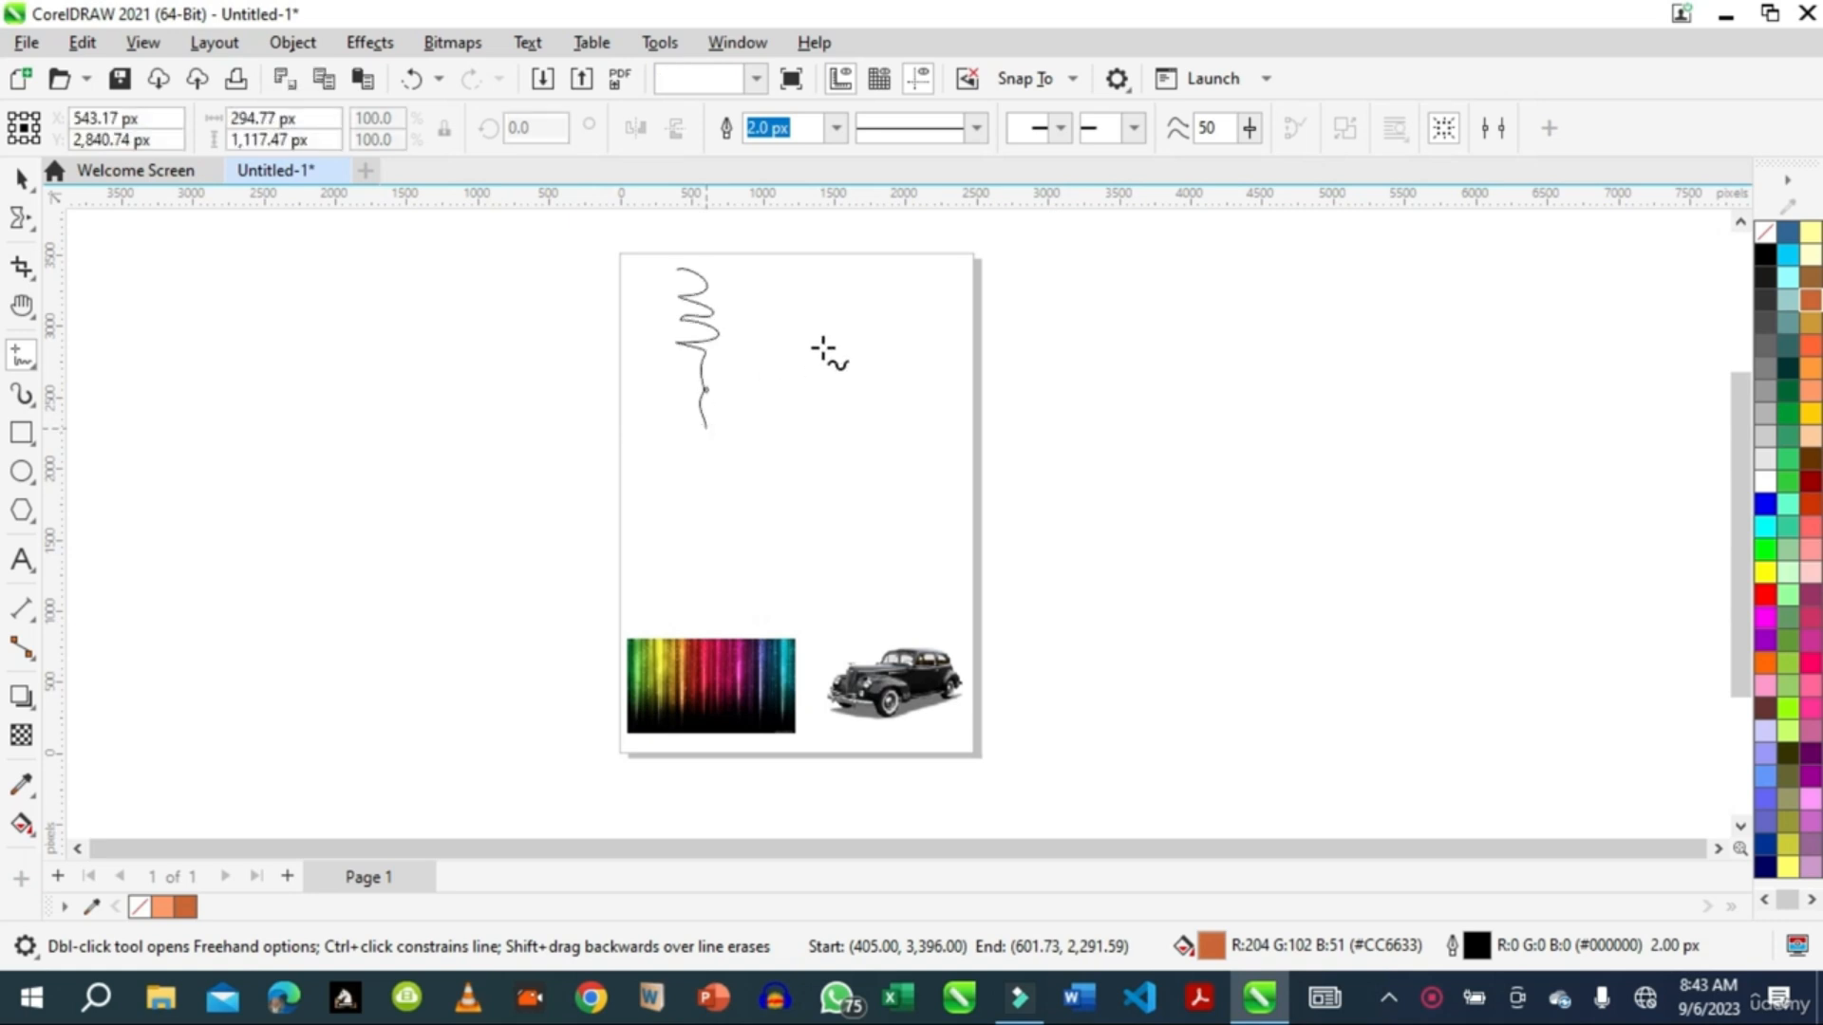
- Set the Smooth tool's rate to 66 and smooth the upper loops of the freehand curve
key(F10)
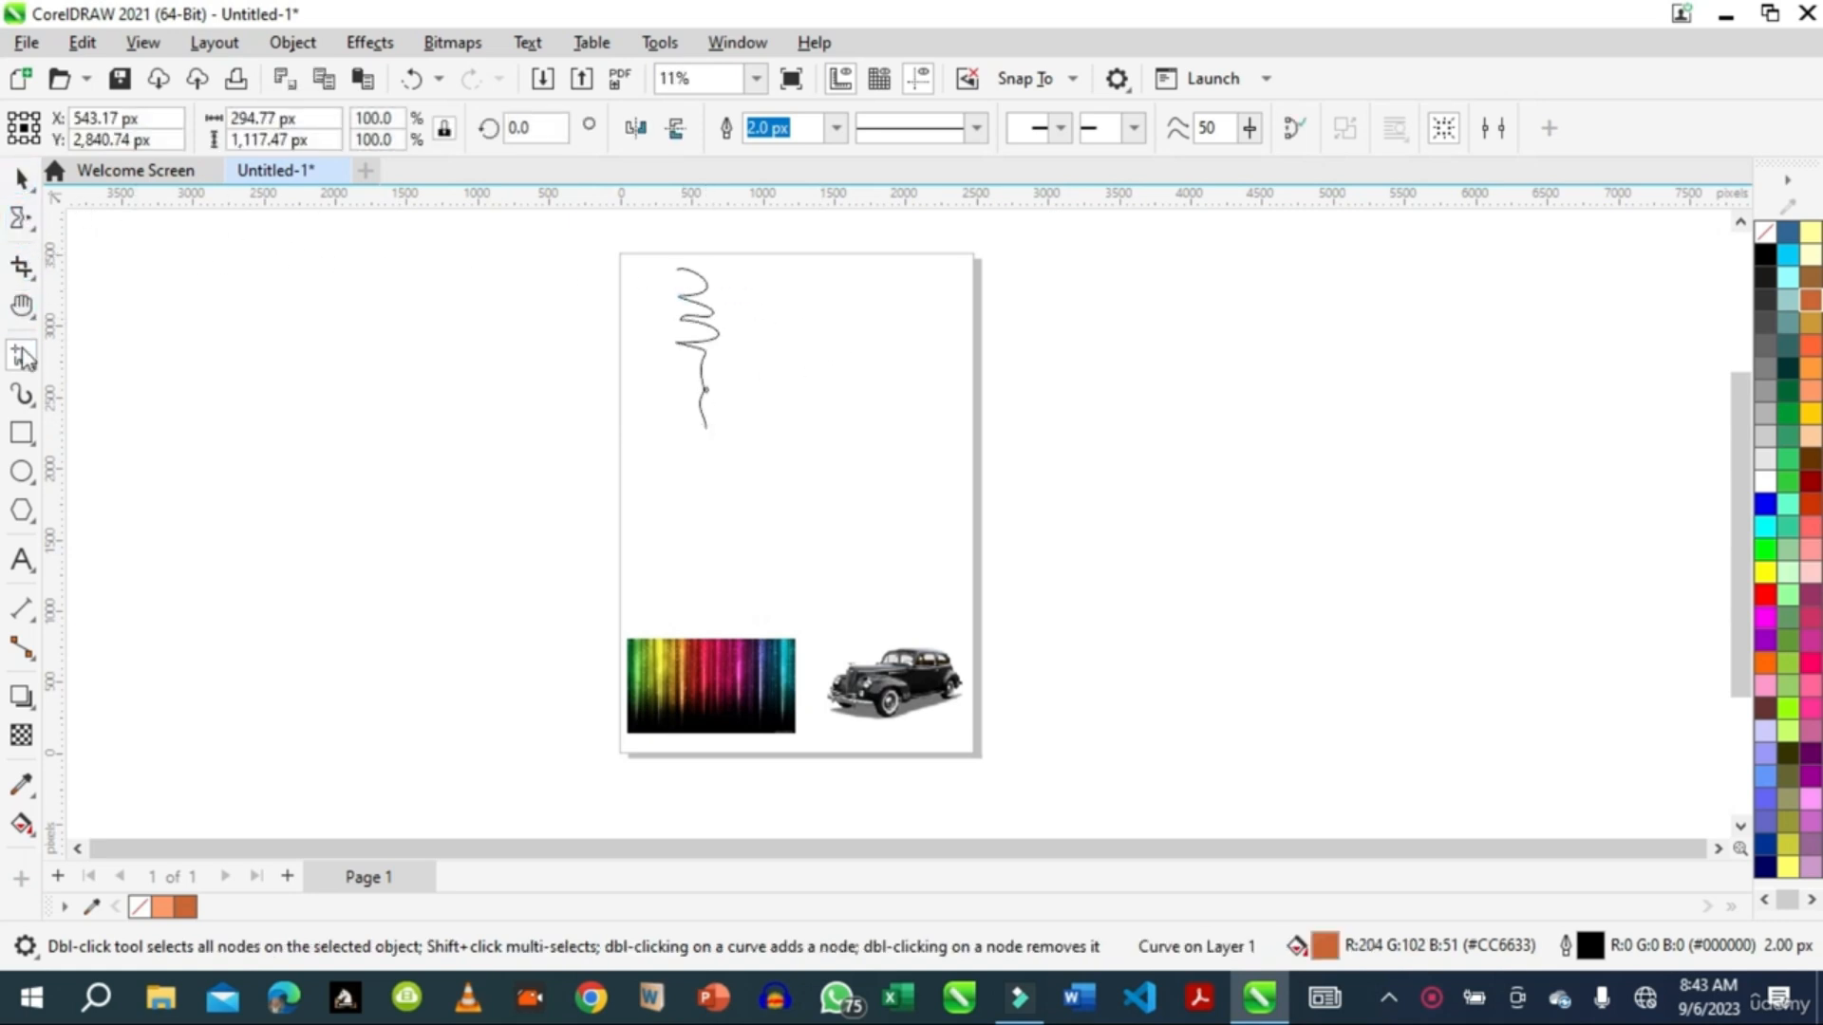
click(32, 315)
click(57, 306)
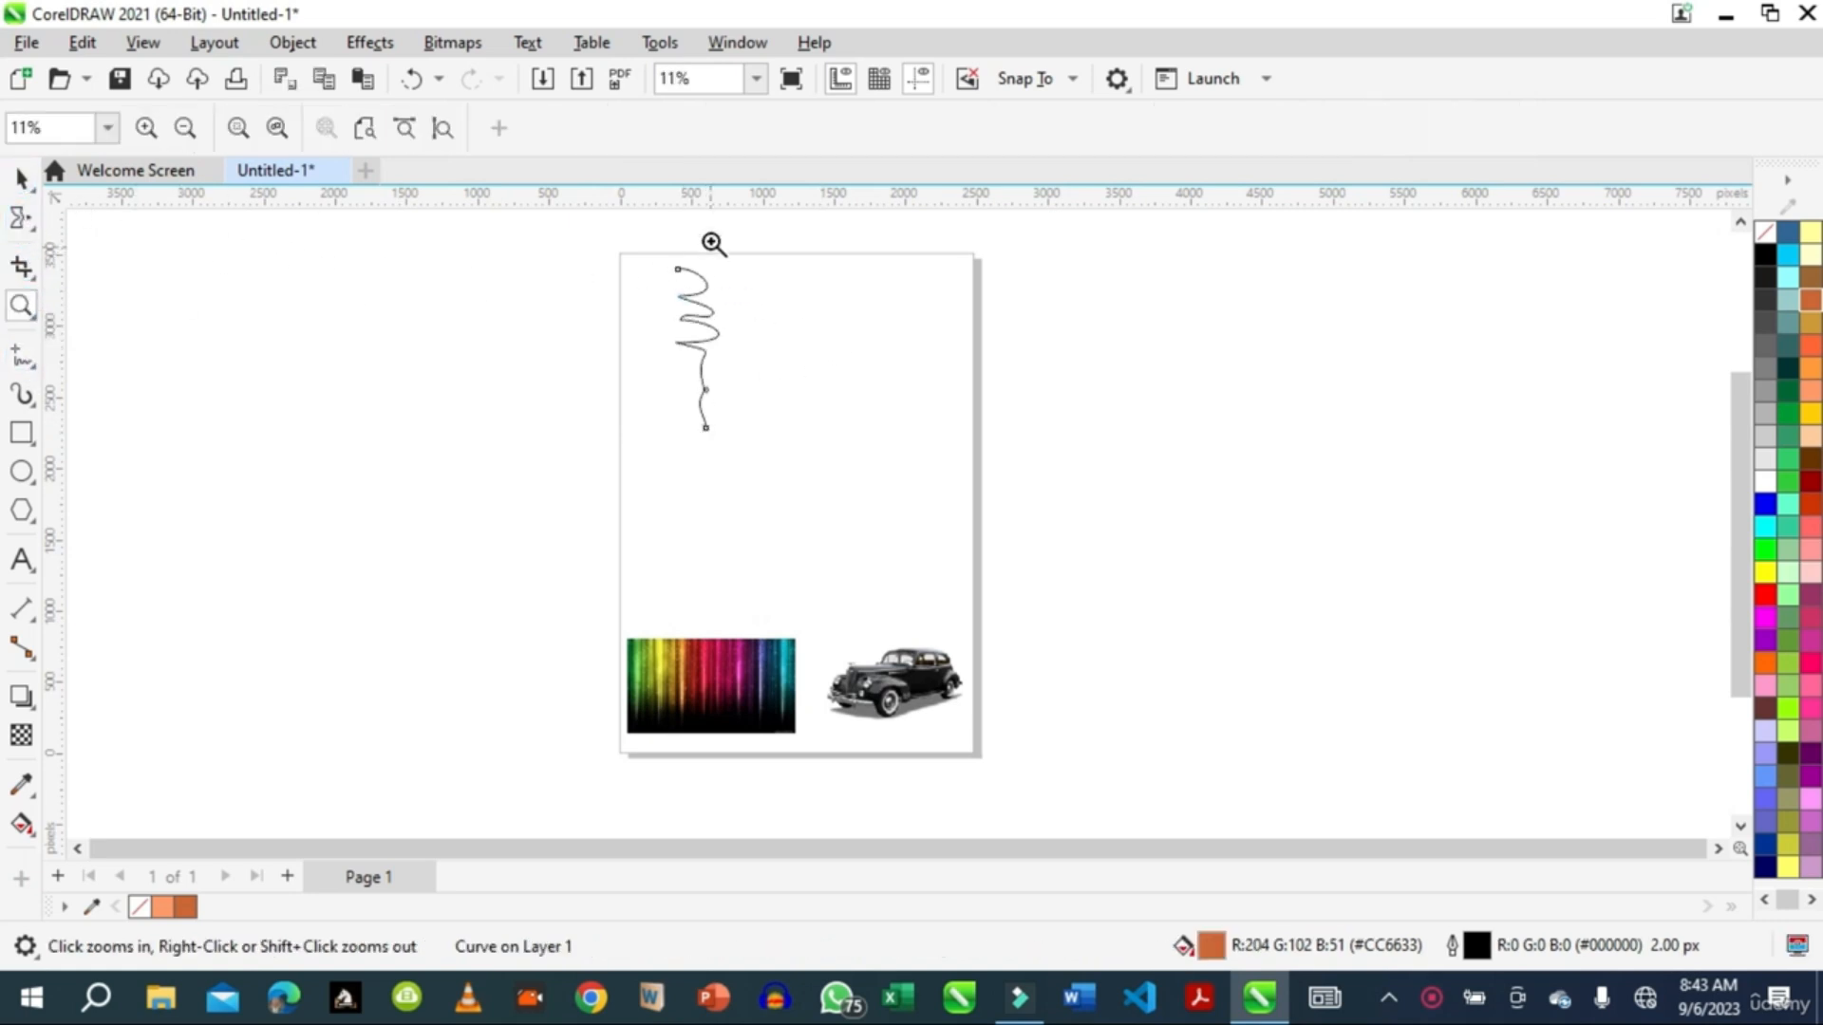
drag(764, 418, 771, 446)
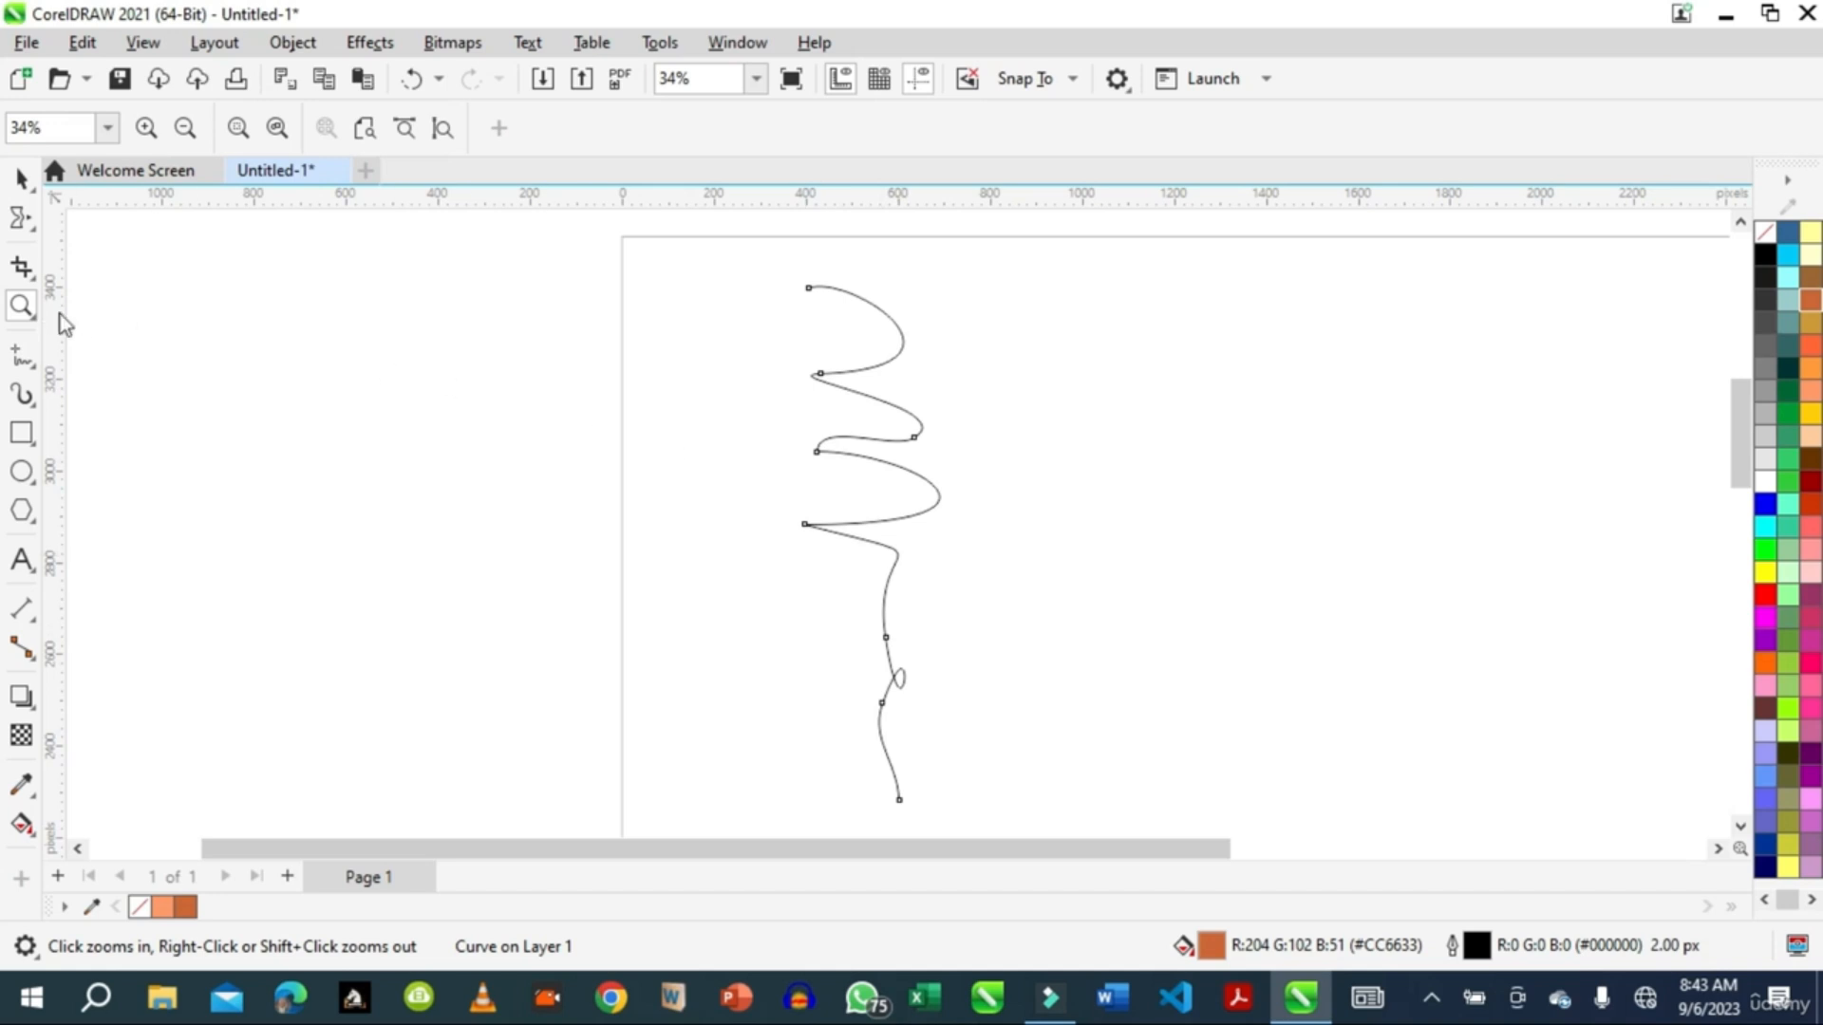
click(18, 223)
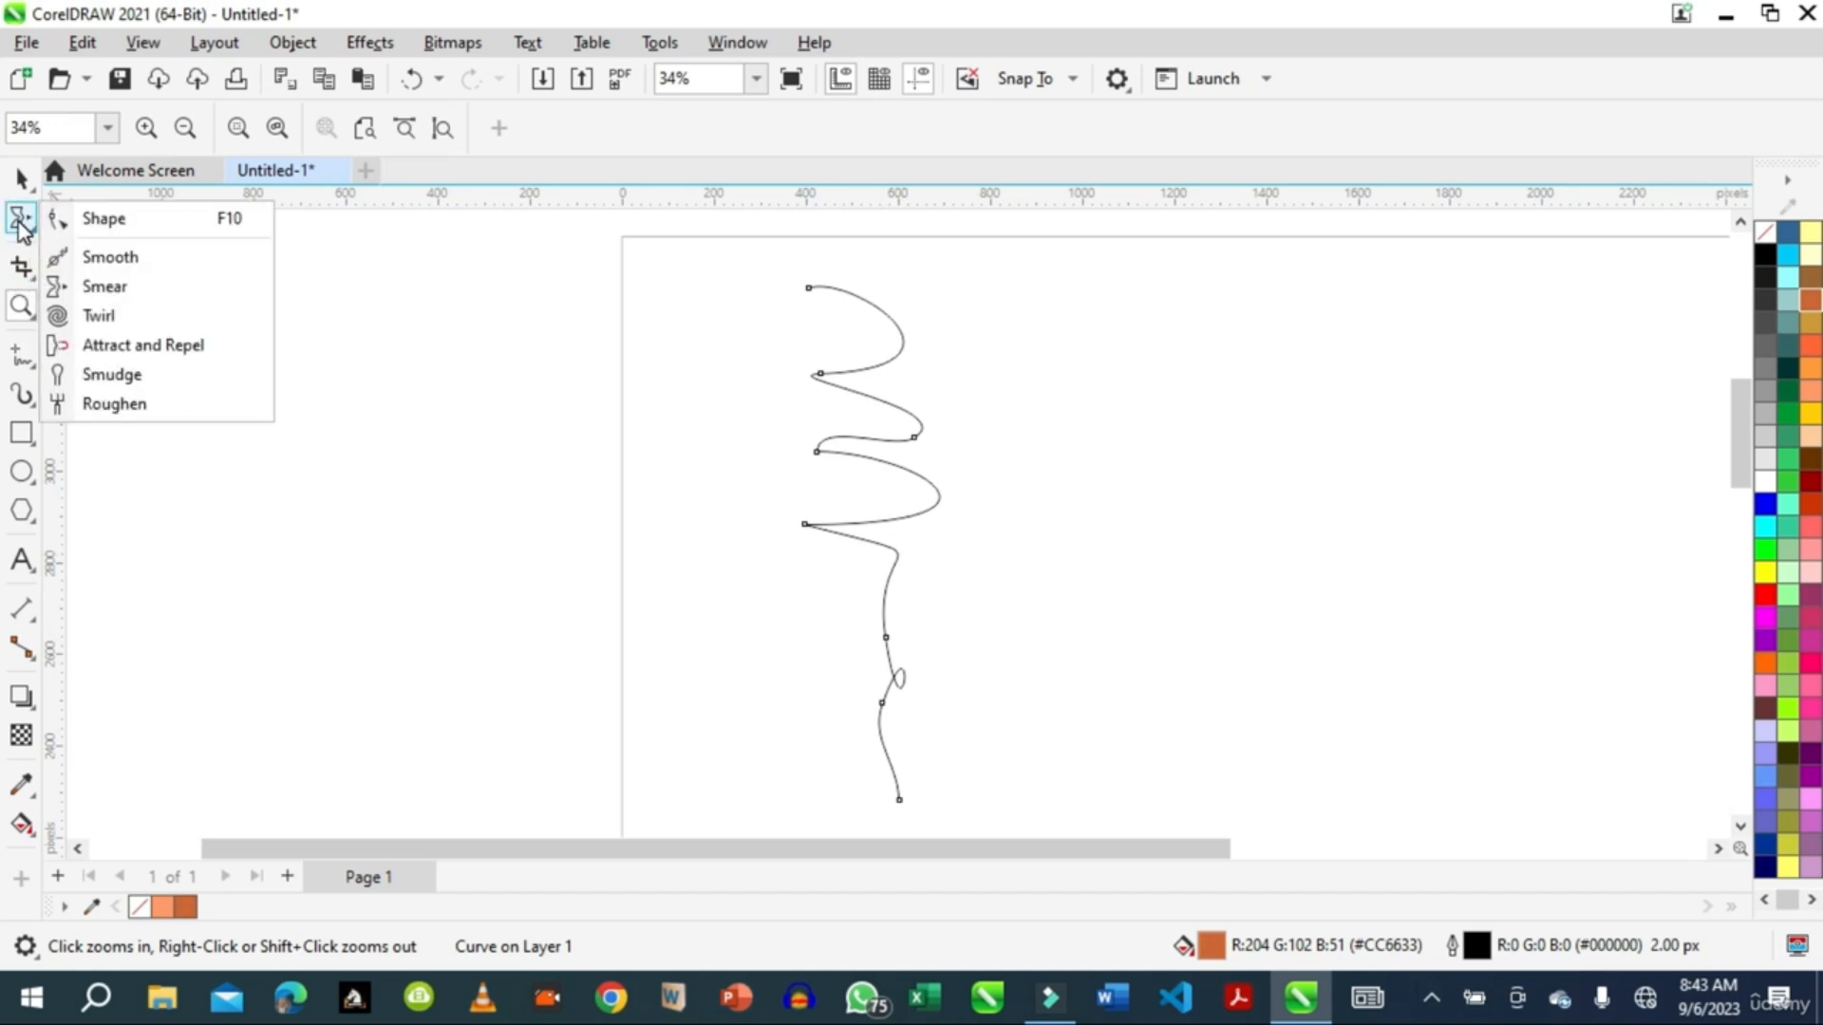
click(77, 255)
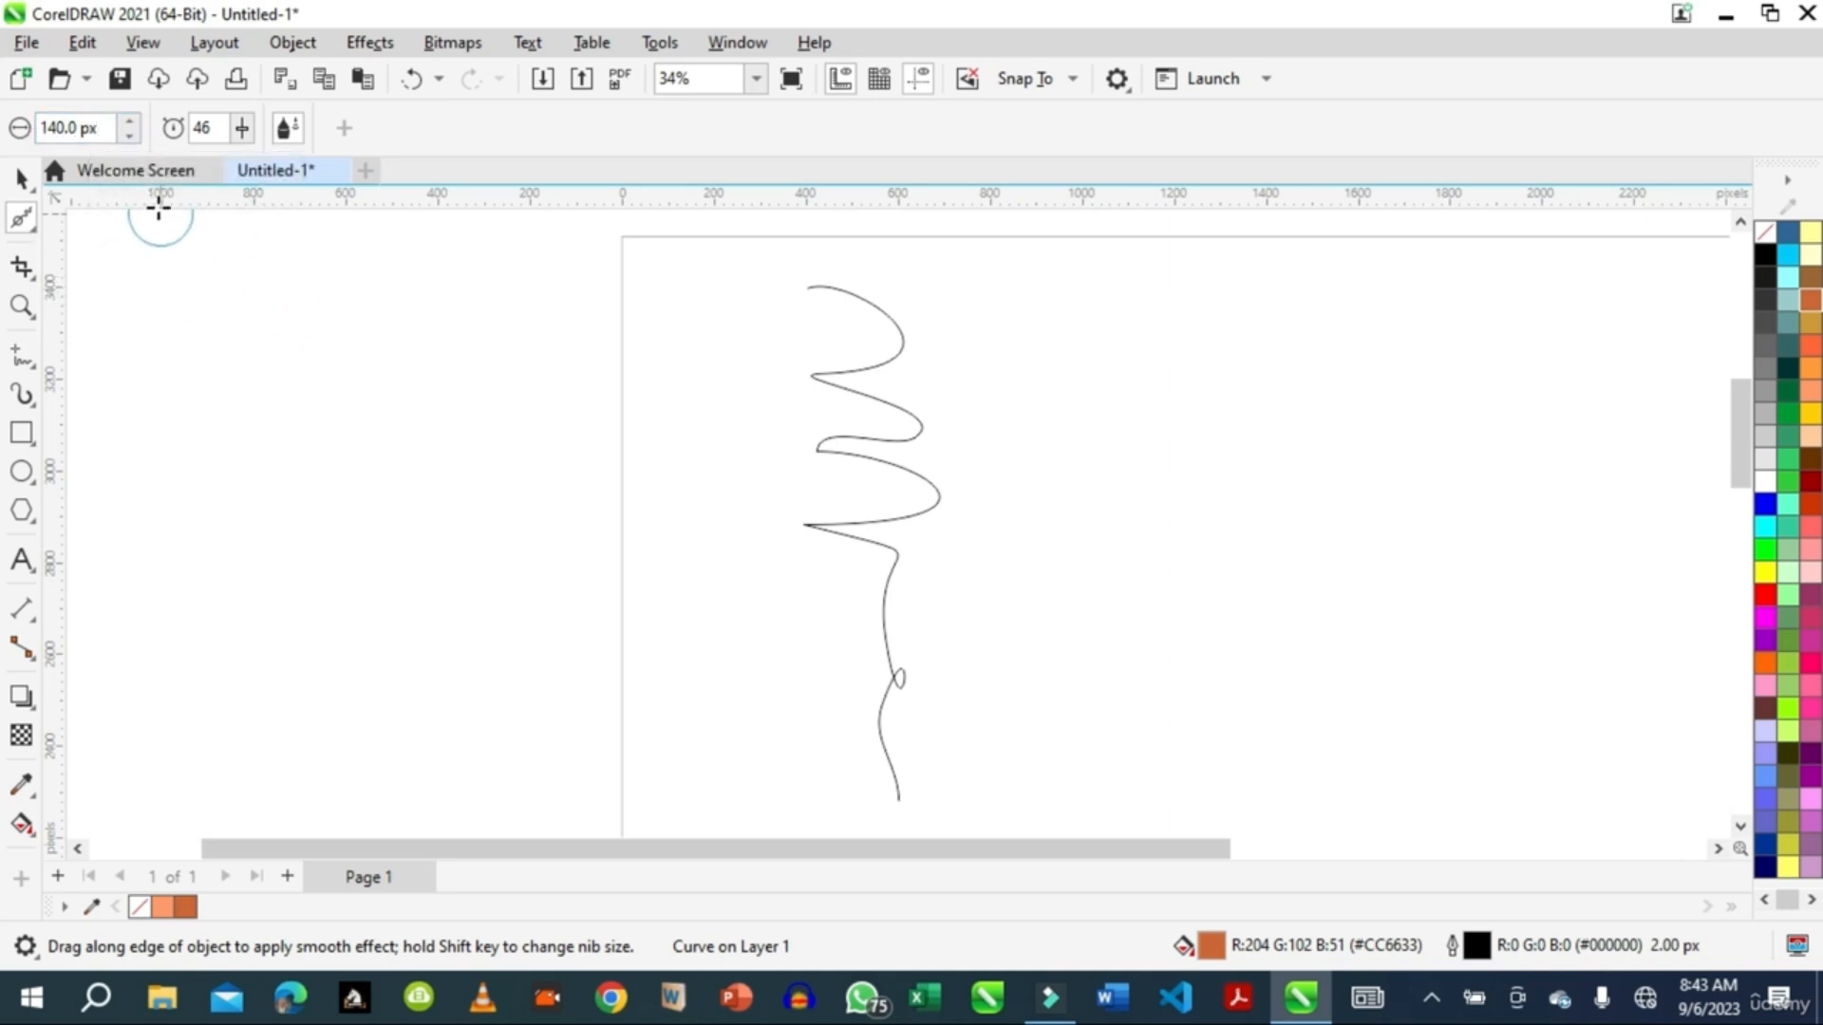
click(241, 132)
drag(244, 159, 251, 161)
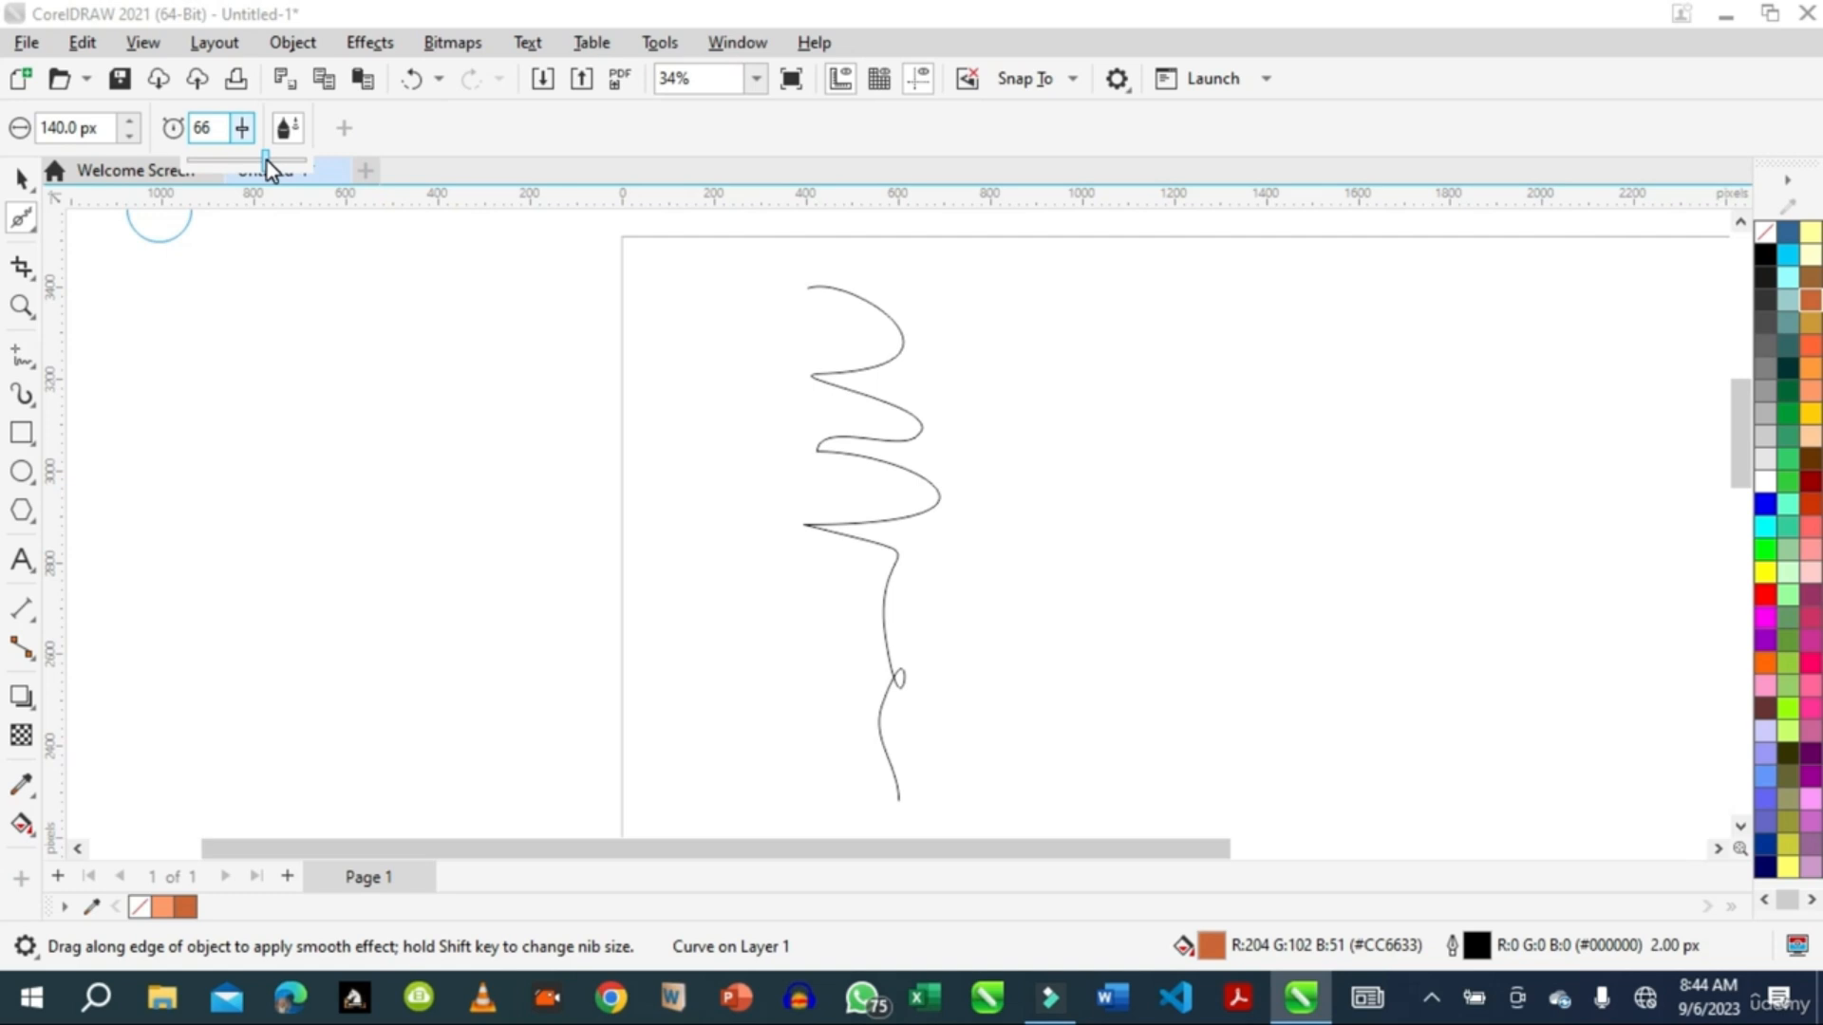
drag(265, 161, 266, 161)
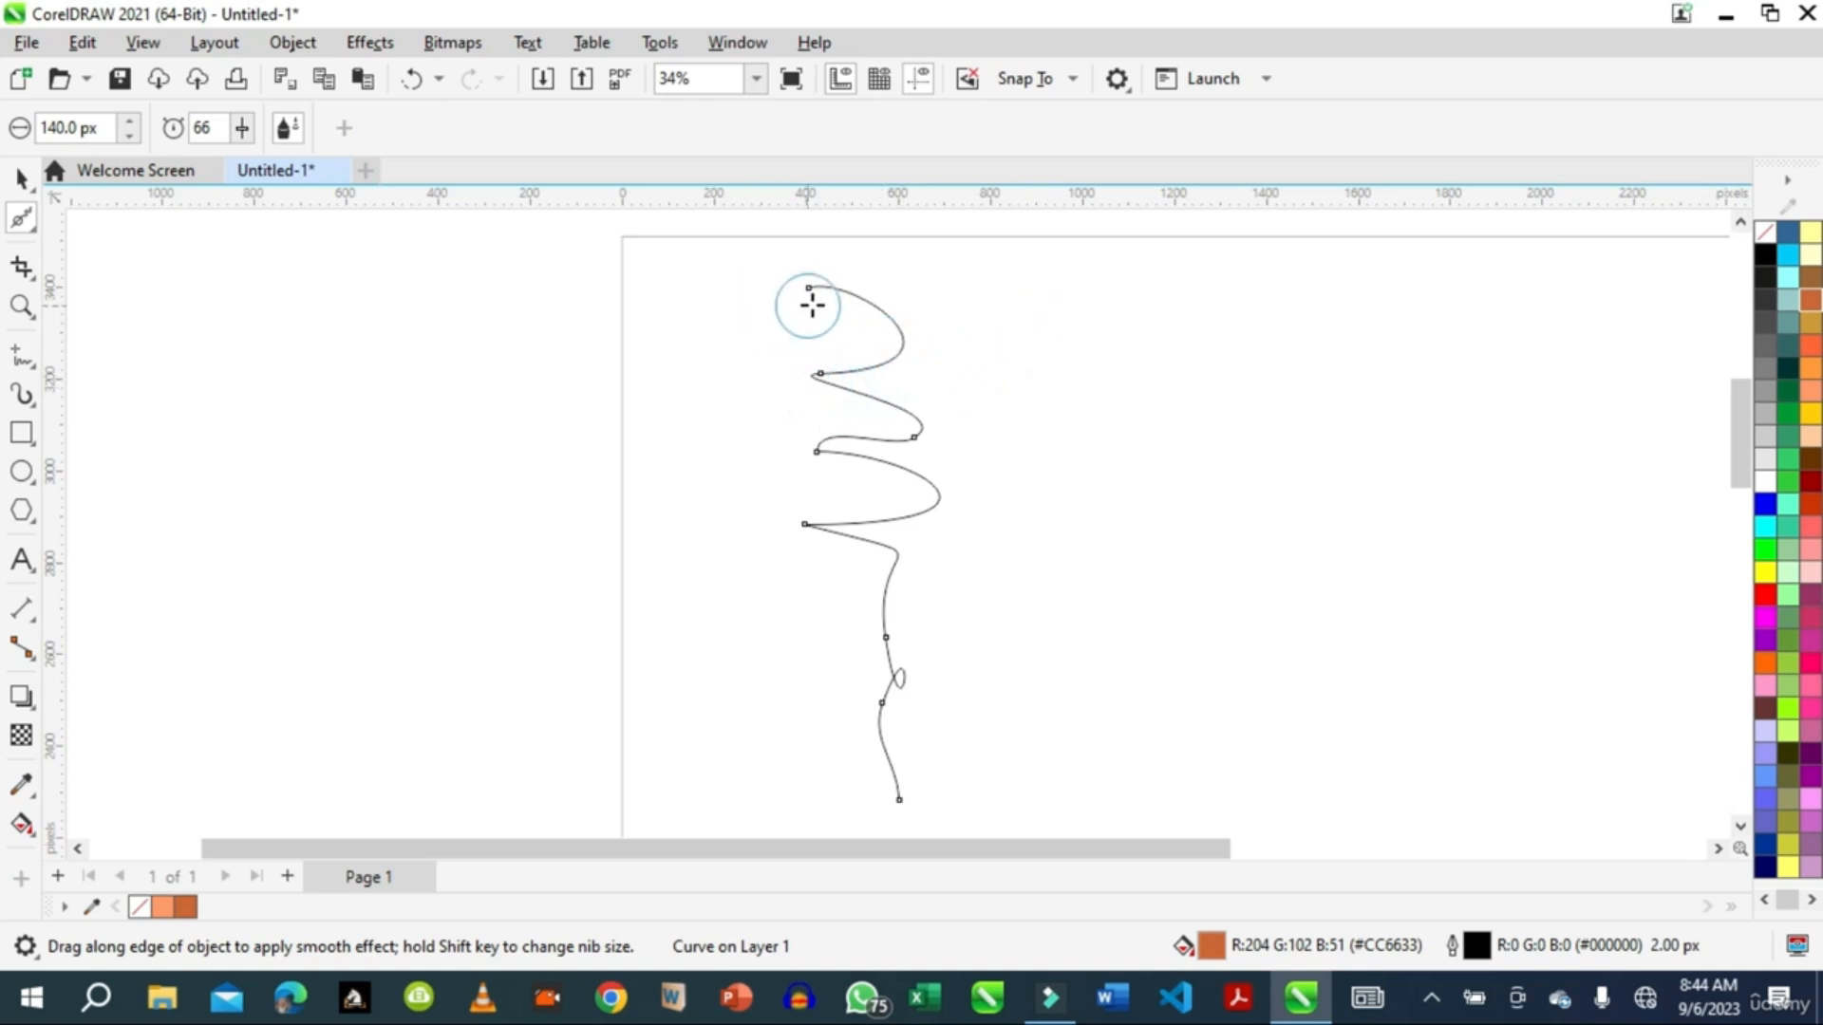
mouse_move(843, 302)
mouse_down()
mouse_move(839, 385)
mouse_move(816, 363)
mouse_move(857, 484)
mouse_move(805, 410)
mouse_up()
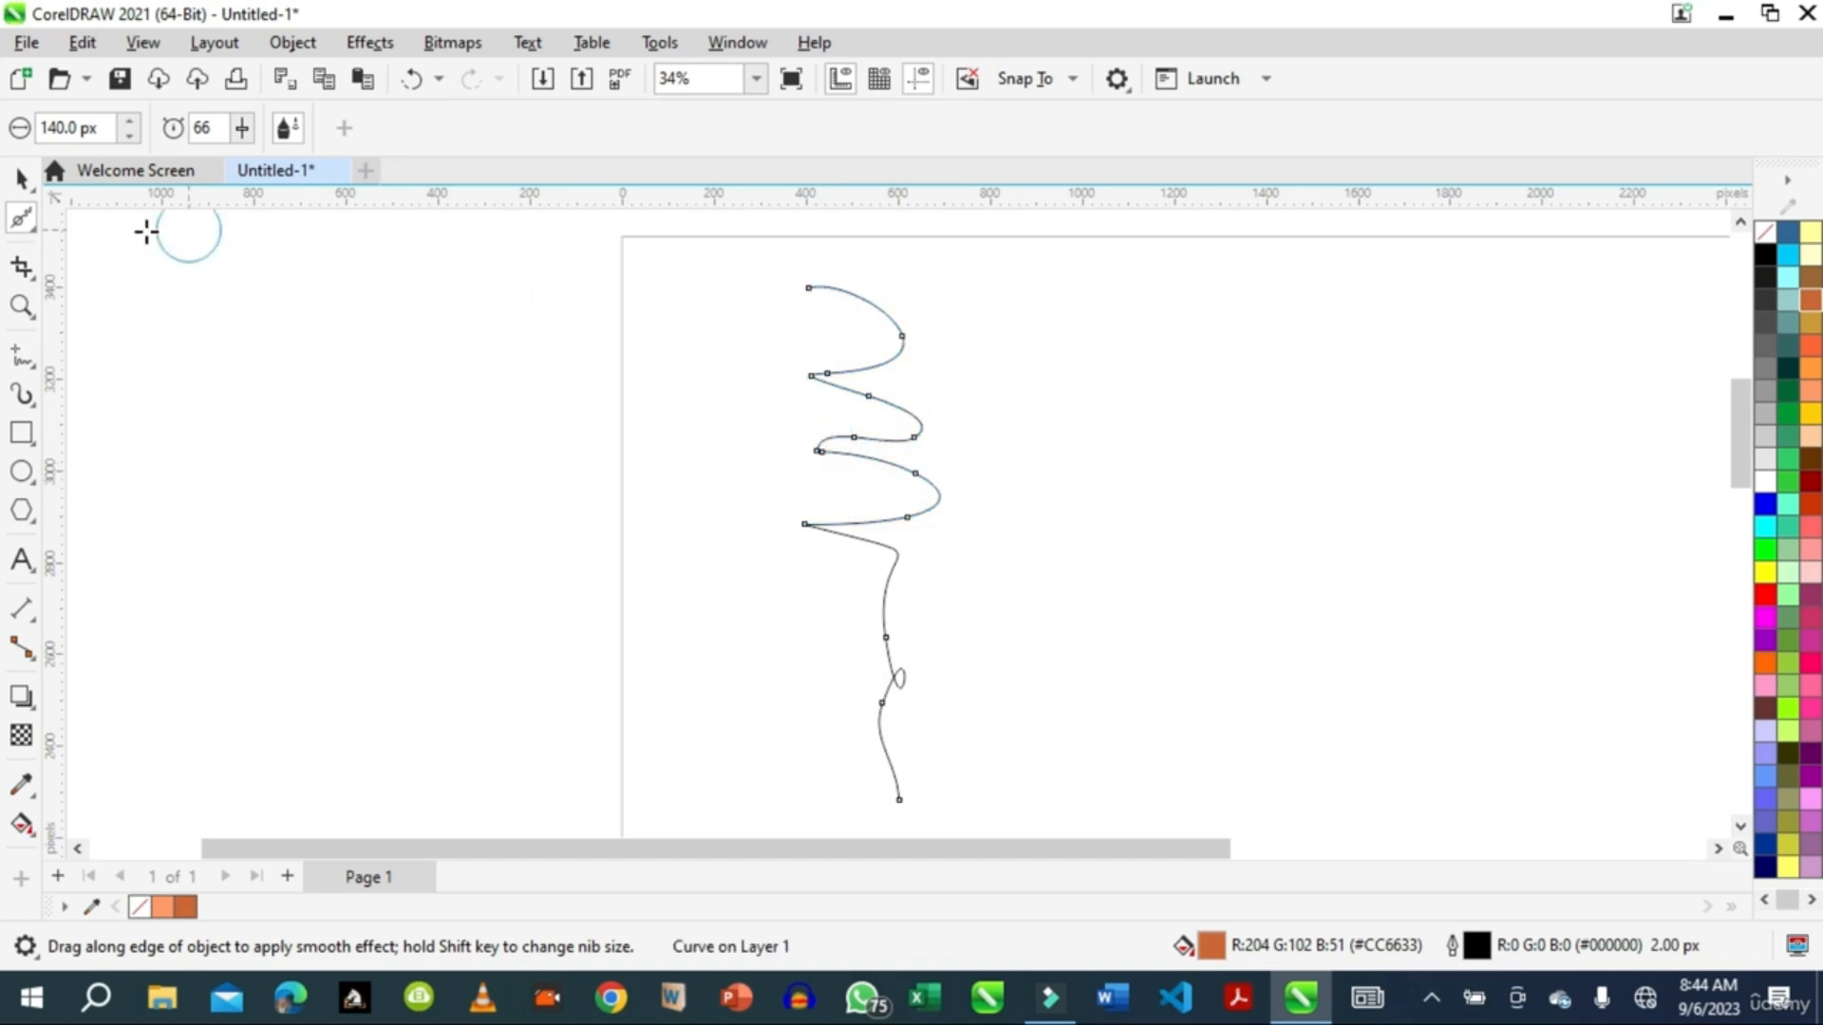
- Enlarge the Smooth tool's nib to 267 px and smooth the curve's upper bends again
click(128, 122)
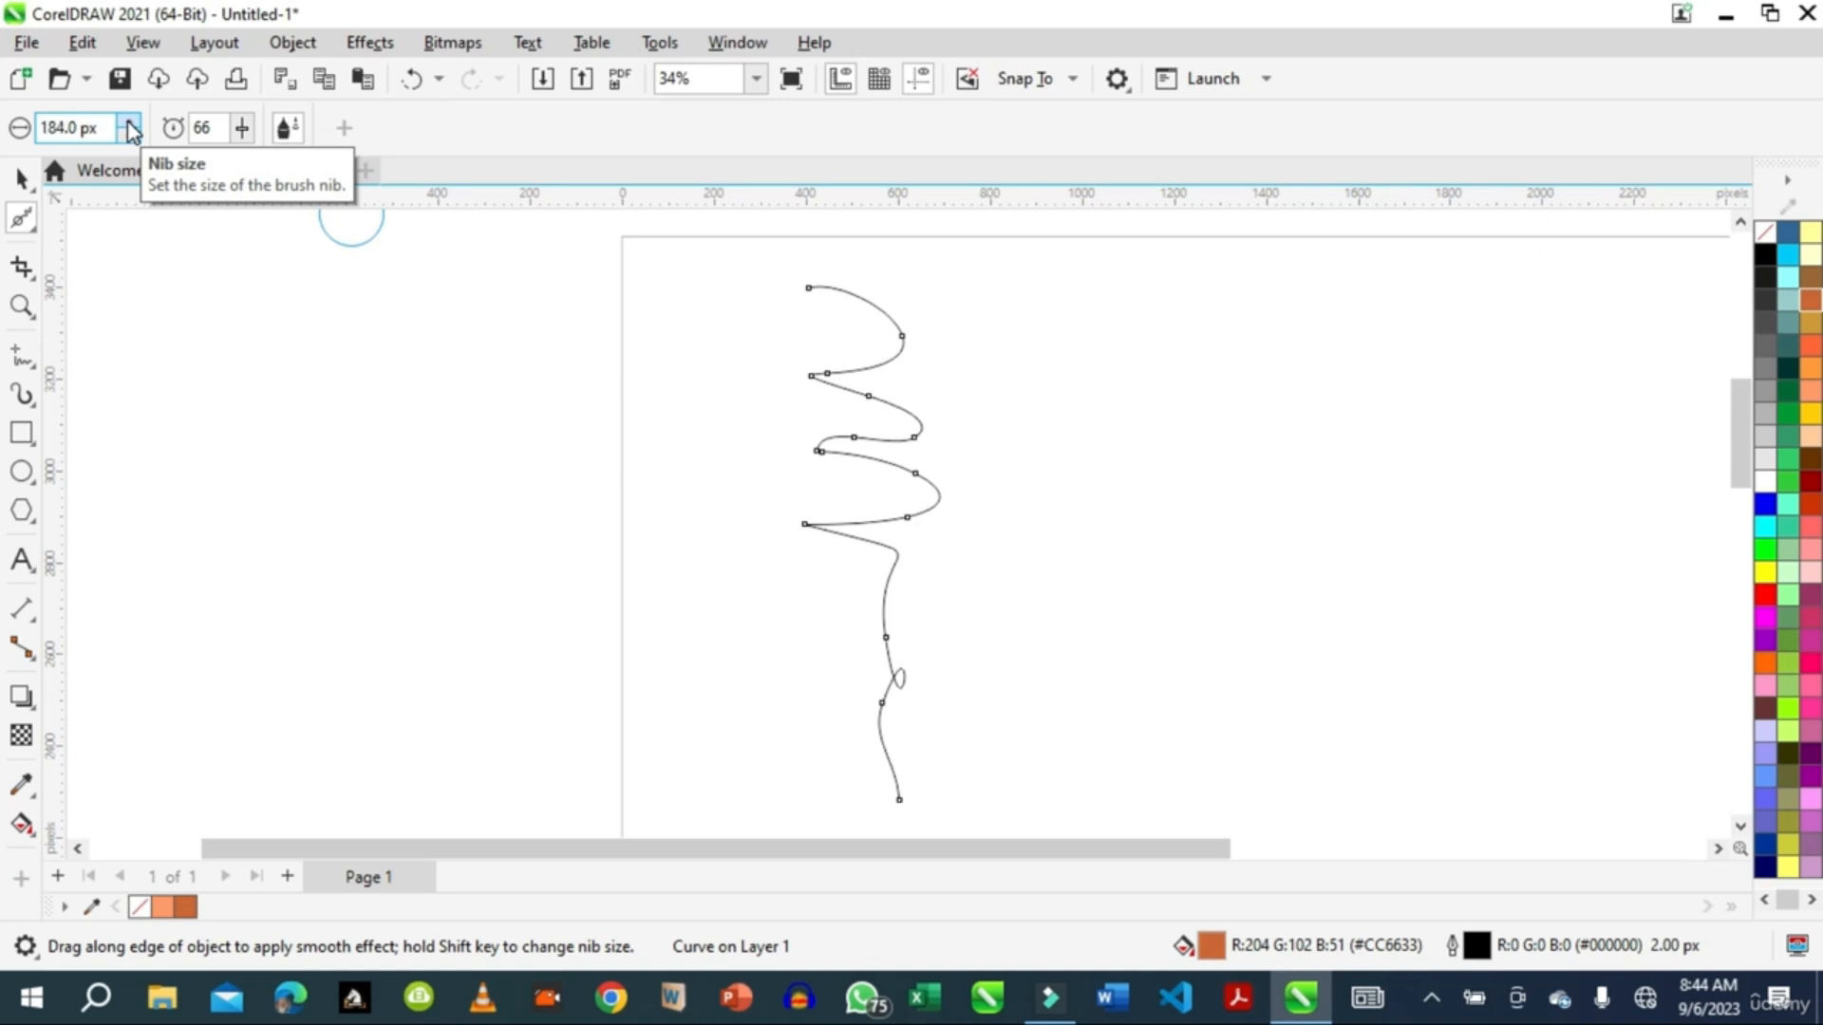
click(133, 123)
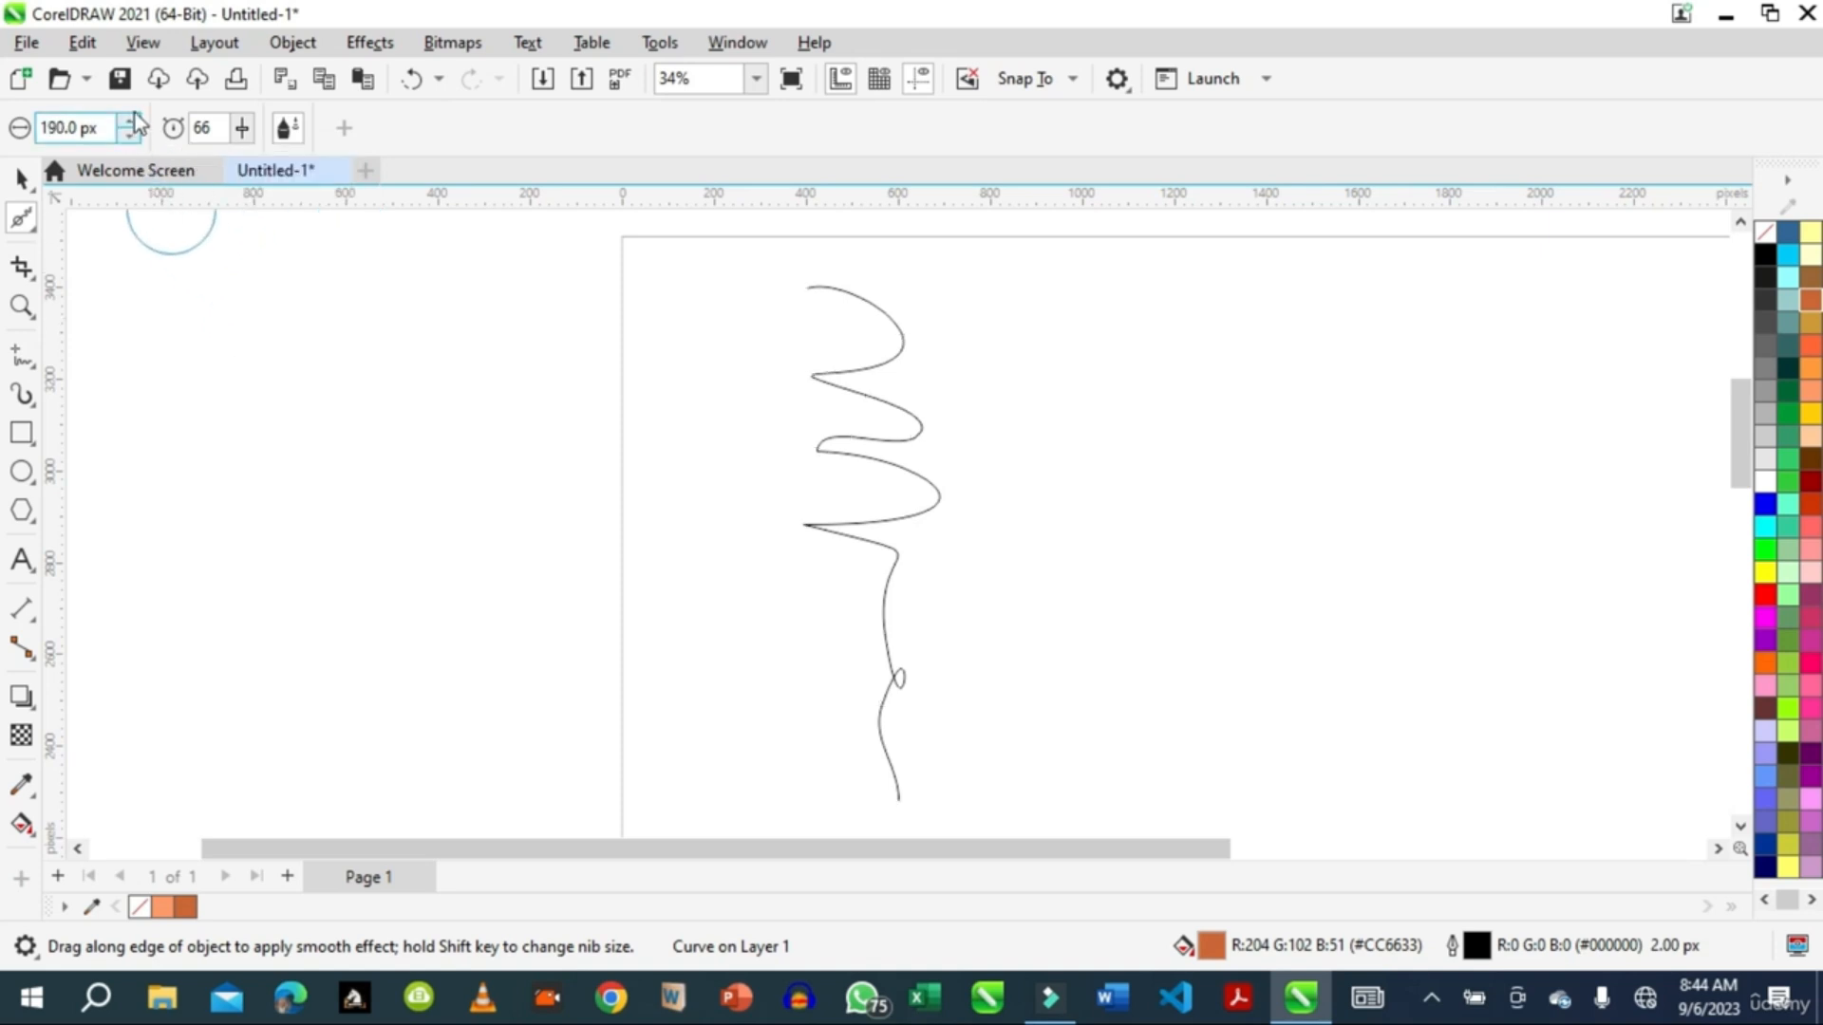
click(128, 122)
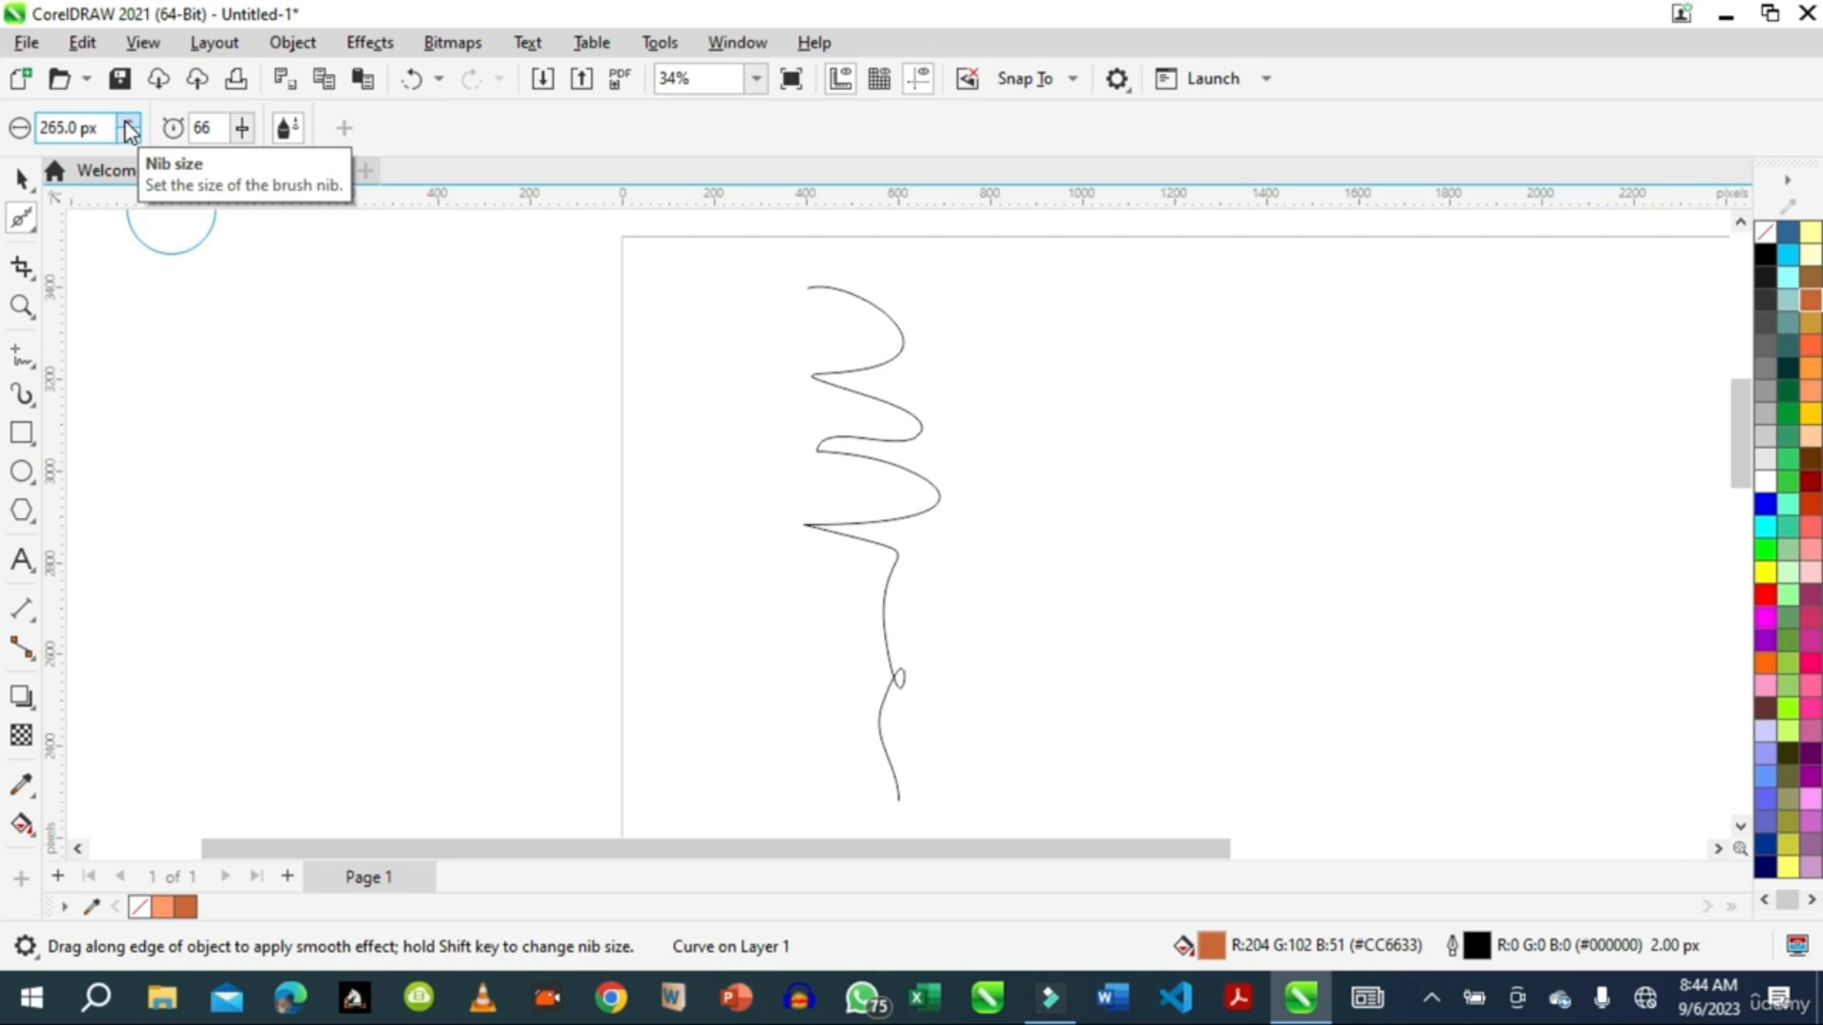
click(128, 122)
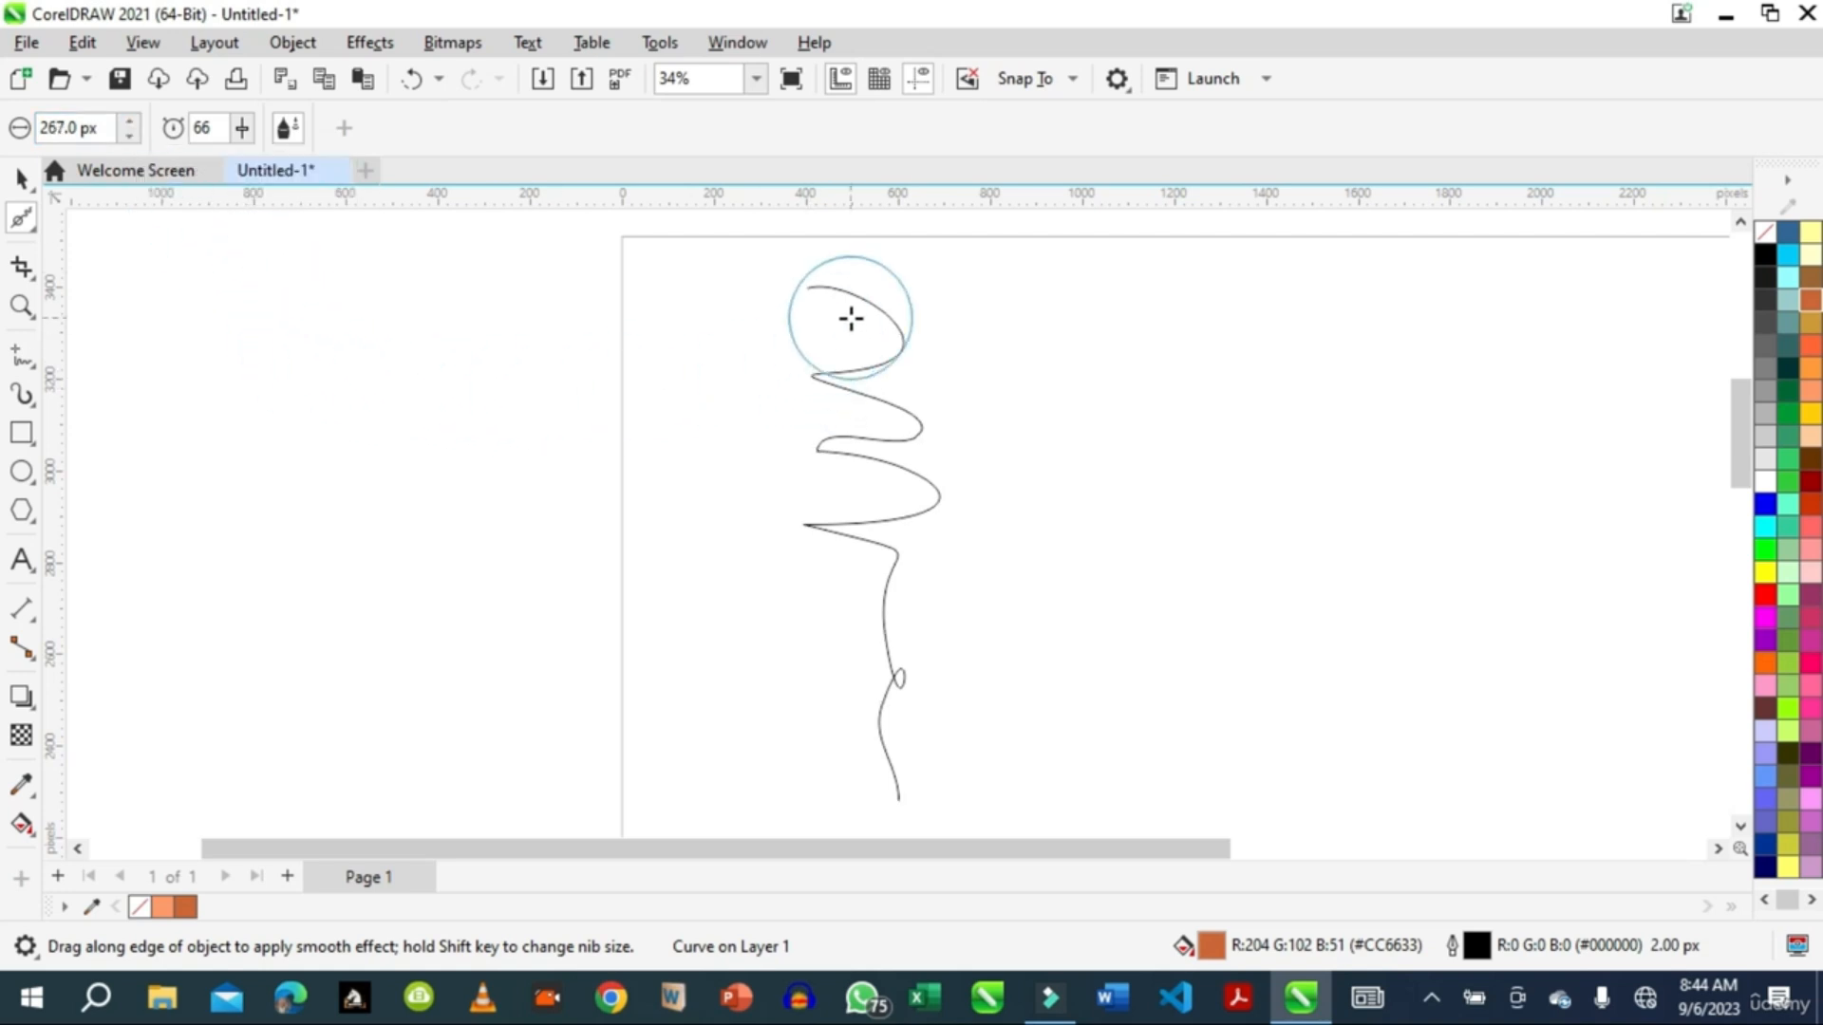
mouse_move(851, 318)
mouse_down()
mouse_move(842, 377)
mouse_move(880, 383)
mouse_up()
mouse_move(810, 330)
mouse_down()
mouse_move(831, 364)
mouse_move(901, 386)
mouse_move(839, 369)
mouse_move(824, 334)
mouse_move(864, 306)
mouse_move(849, 409)
mouse_move(891, 408)
mouse_move(819, 409)
mouse_move(911, 422)
mouse_up()
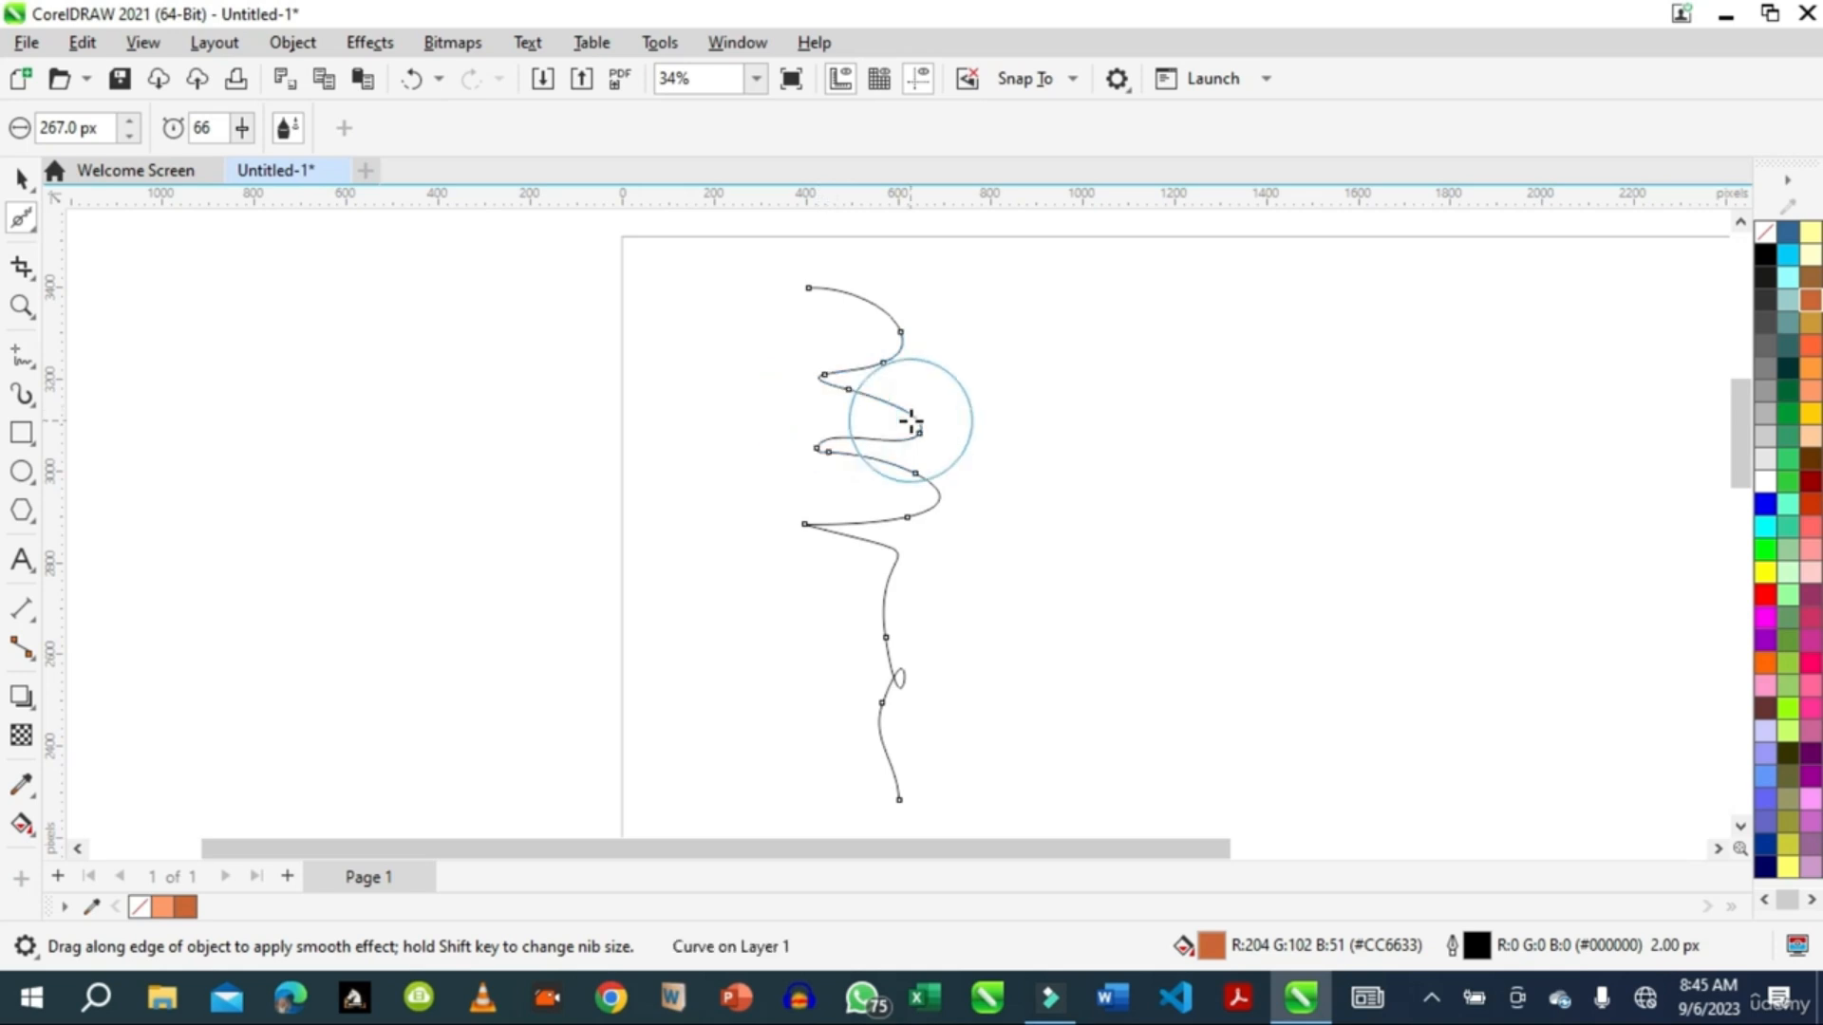
- Raise the smoothing rate to 96 and smooth the curve from its small lower loop up through the upper bends
click(243, 129)
drag(235, 163, 230, 163)
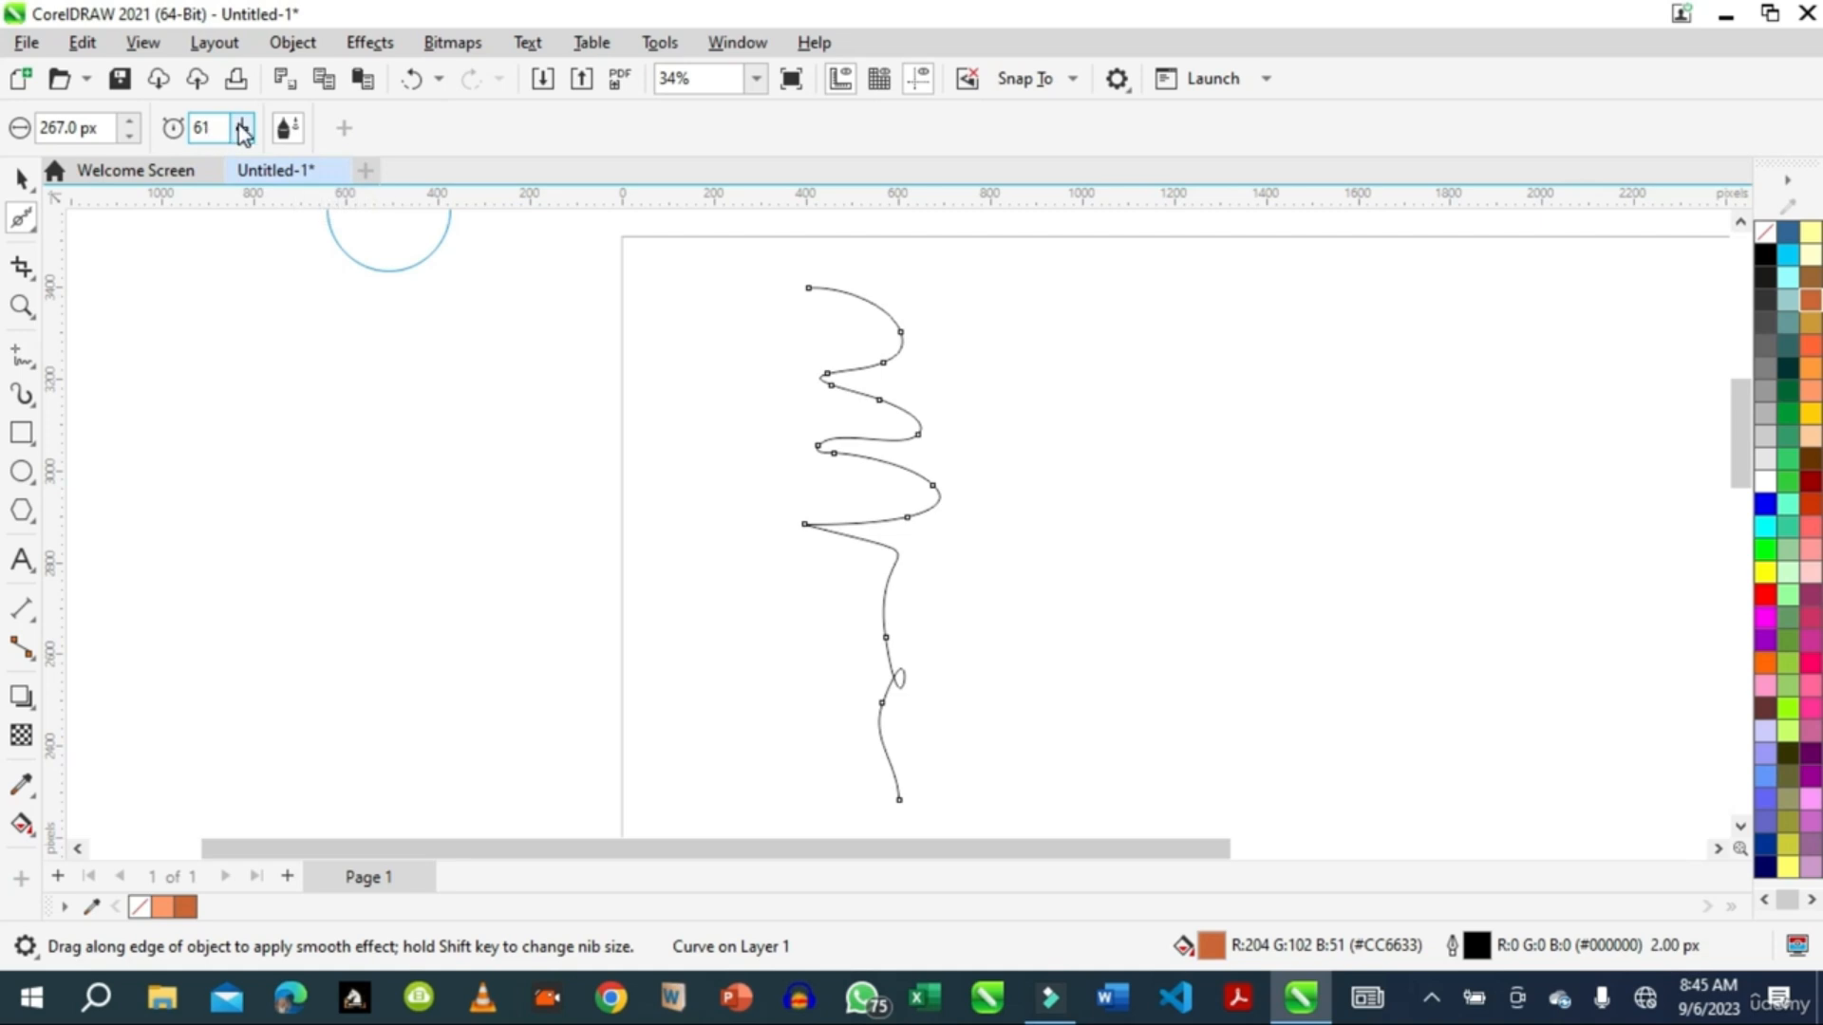
click(243, 130)
click(282, 163)
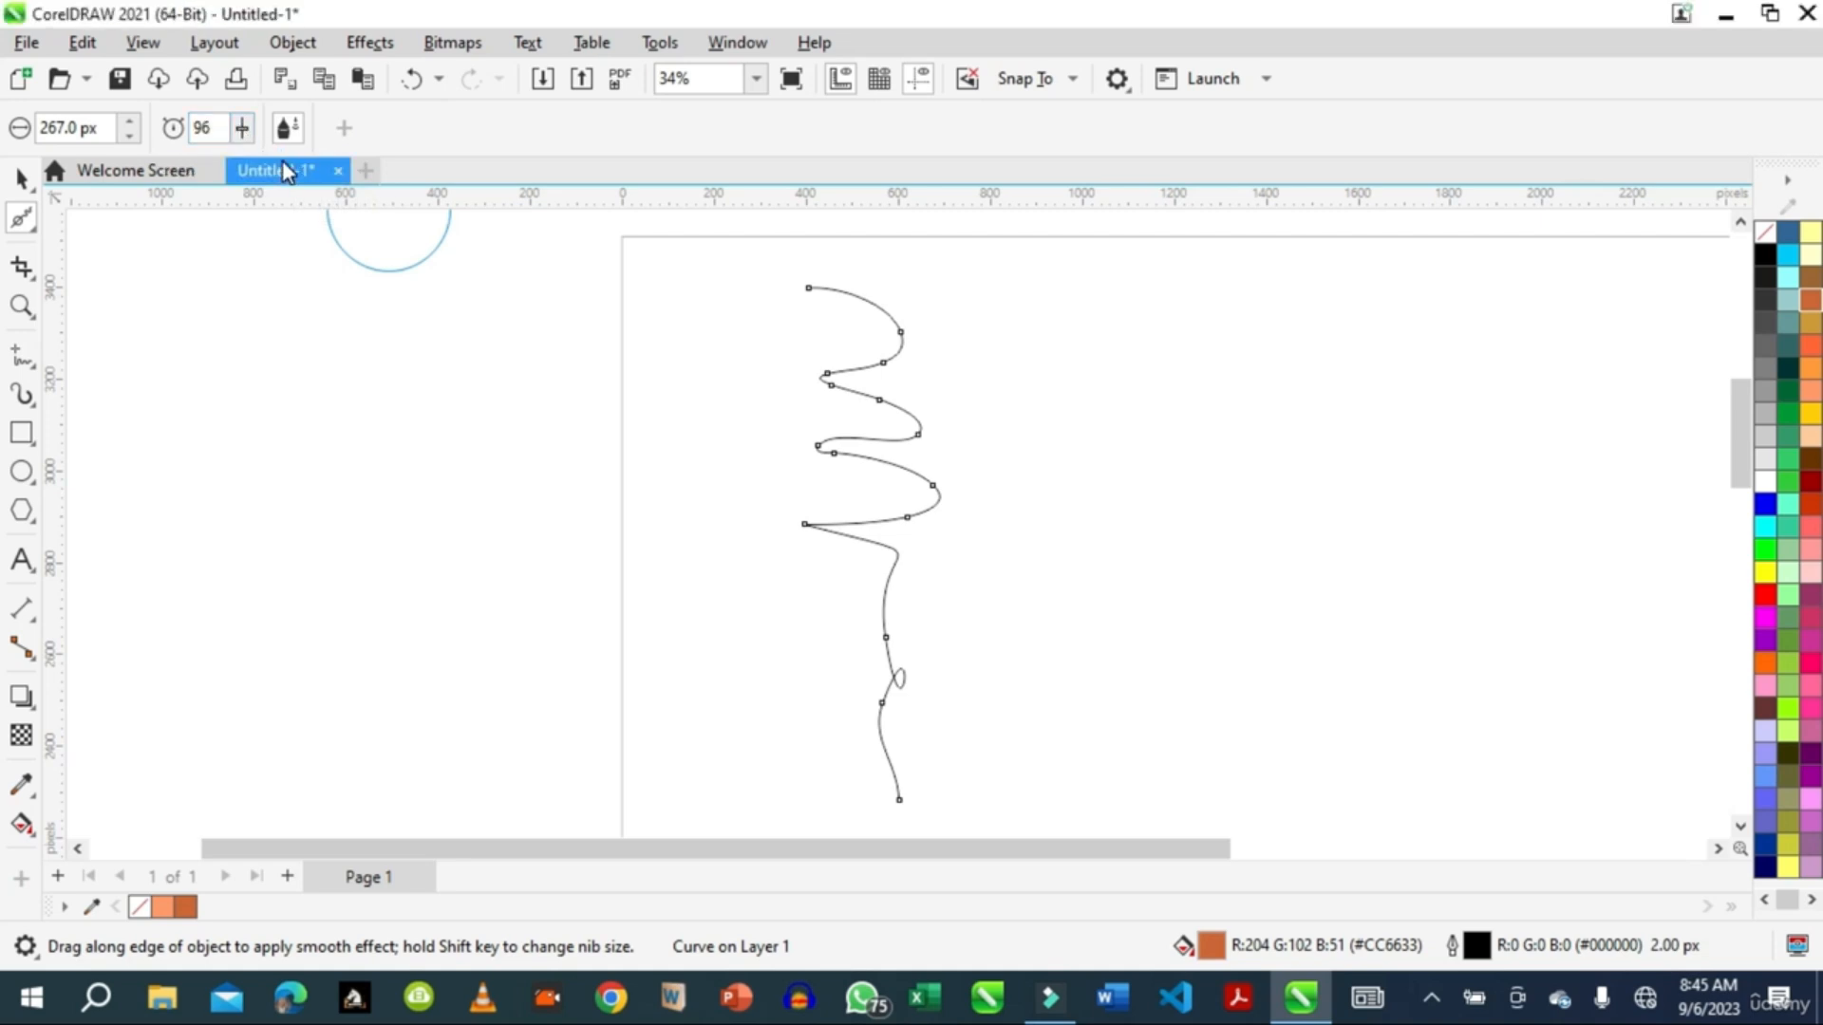
mouse_move(905, 703)
mouse_down()
mouse_move(870, 721)
mouse_move(894, 659)
mouse_move(884, 551)
mouse_move(925, 545)
mouse_move(932, 516)
mouse_move(873, 489)
mouse_move(923, 493)
mouse_move(854, 486)
mouse_move(841, 464)
mouse_move(939, 458)
mouse_move(891, 451)
mouse_move(883, 415)
mouse_up()
mouse_move(890, 484)
mouse_down()
mouse_move(844, 329)
mouse_move(886, 418)
mouse_up()
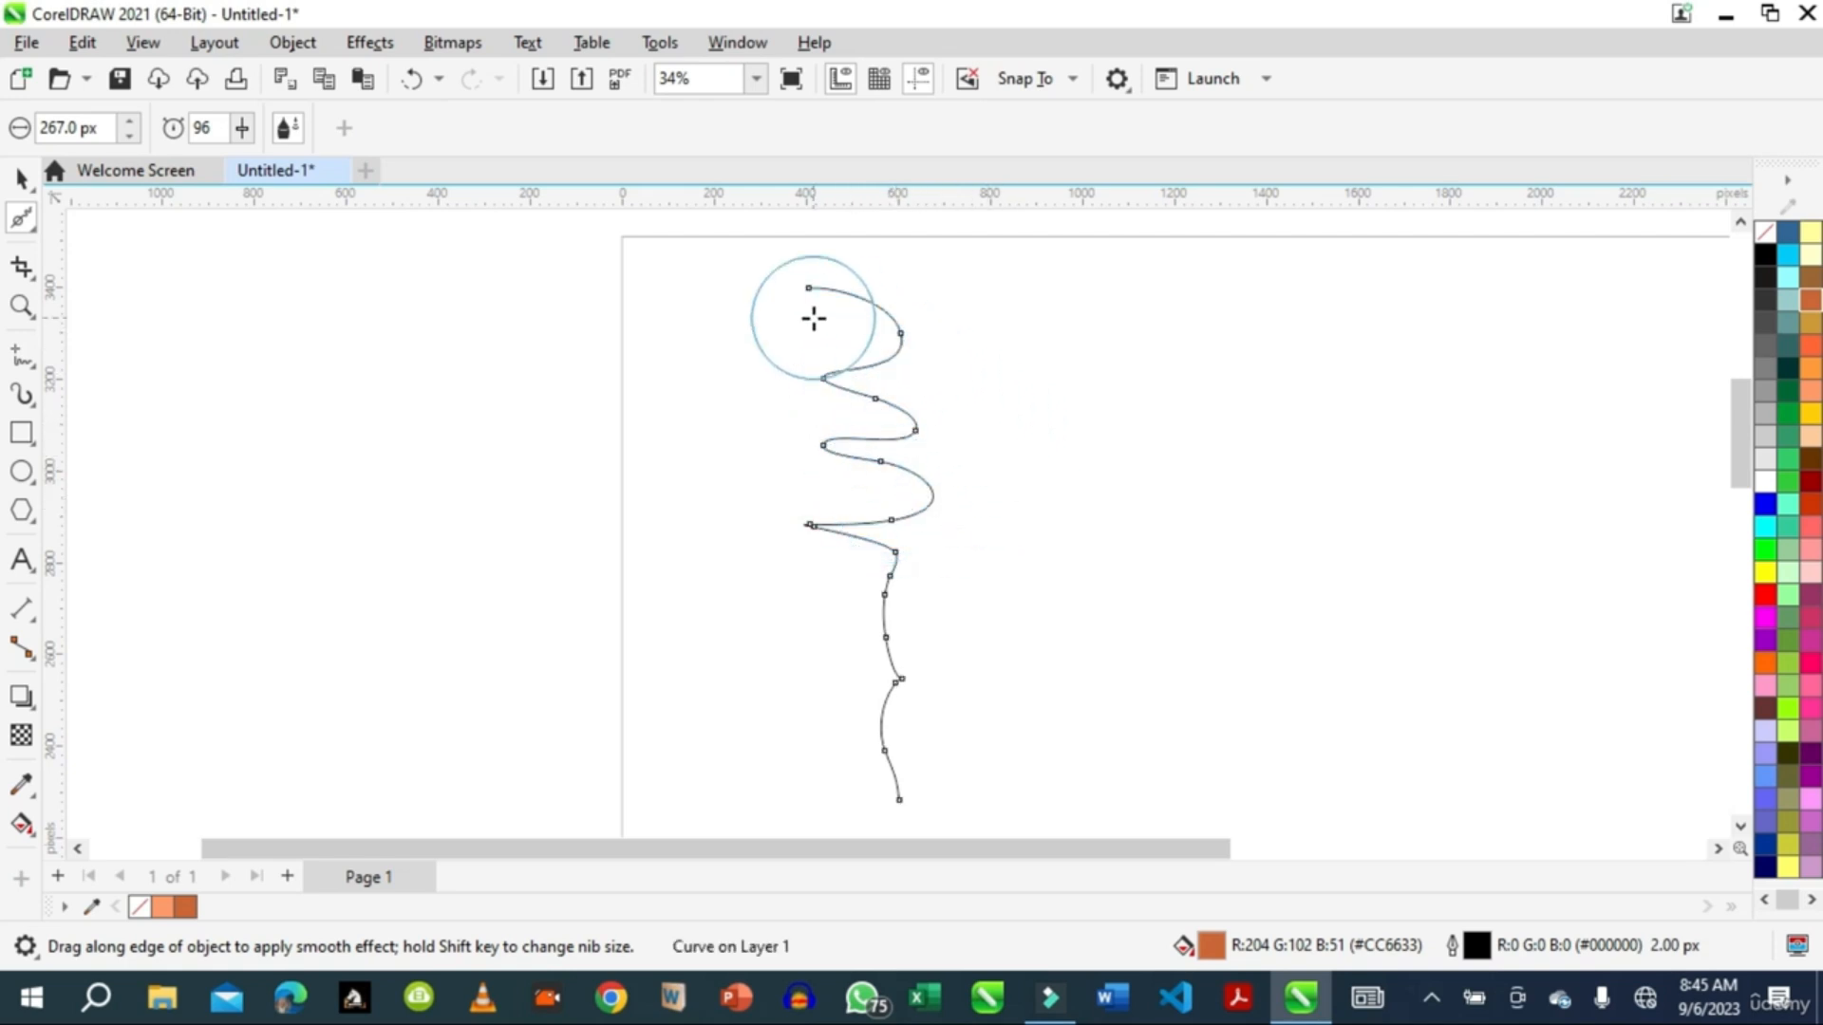
- Continue smoothing the curve's upper bends and the kink in its lower stem
mouse_move(815, 316)
mouse_down()
mouse_move(875, 350)
mouse_move(900, 429)
mouse_up()
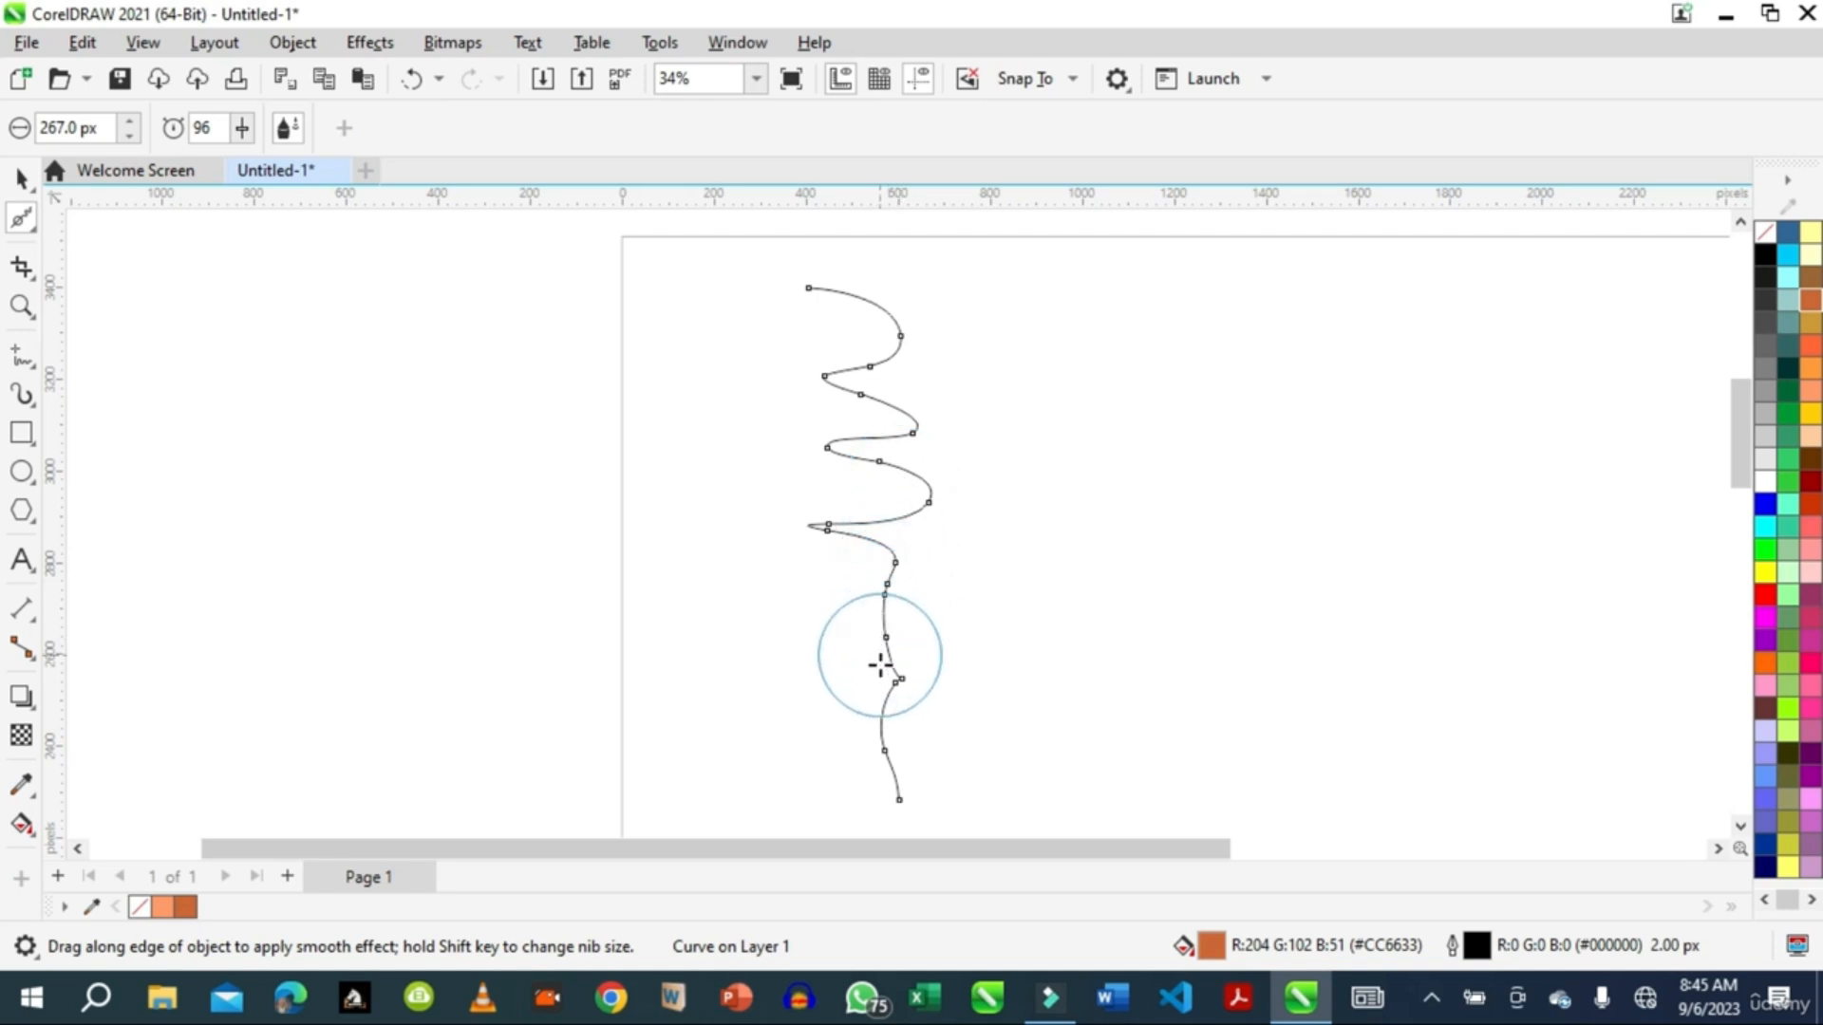
mouse_move(879, 675)
mouse_down()
mouse_move(850, 696)
mouse_move(887, 755)
mouse_move(928, 749)
mouse_move(892, 721)
mouse_up()
drag(873, 600, 895, 664)
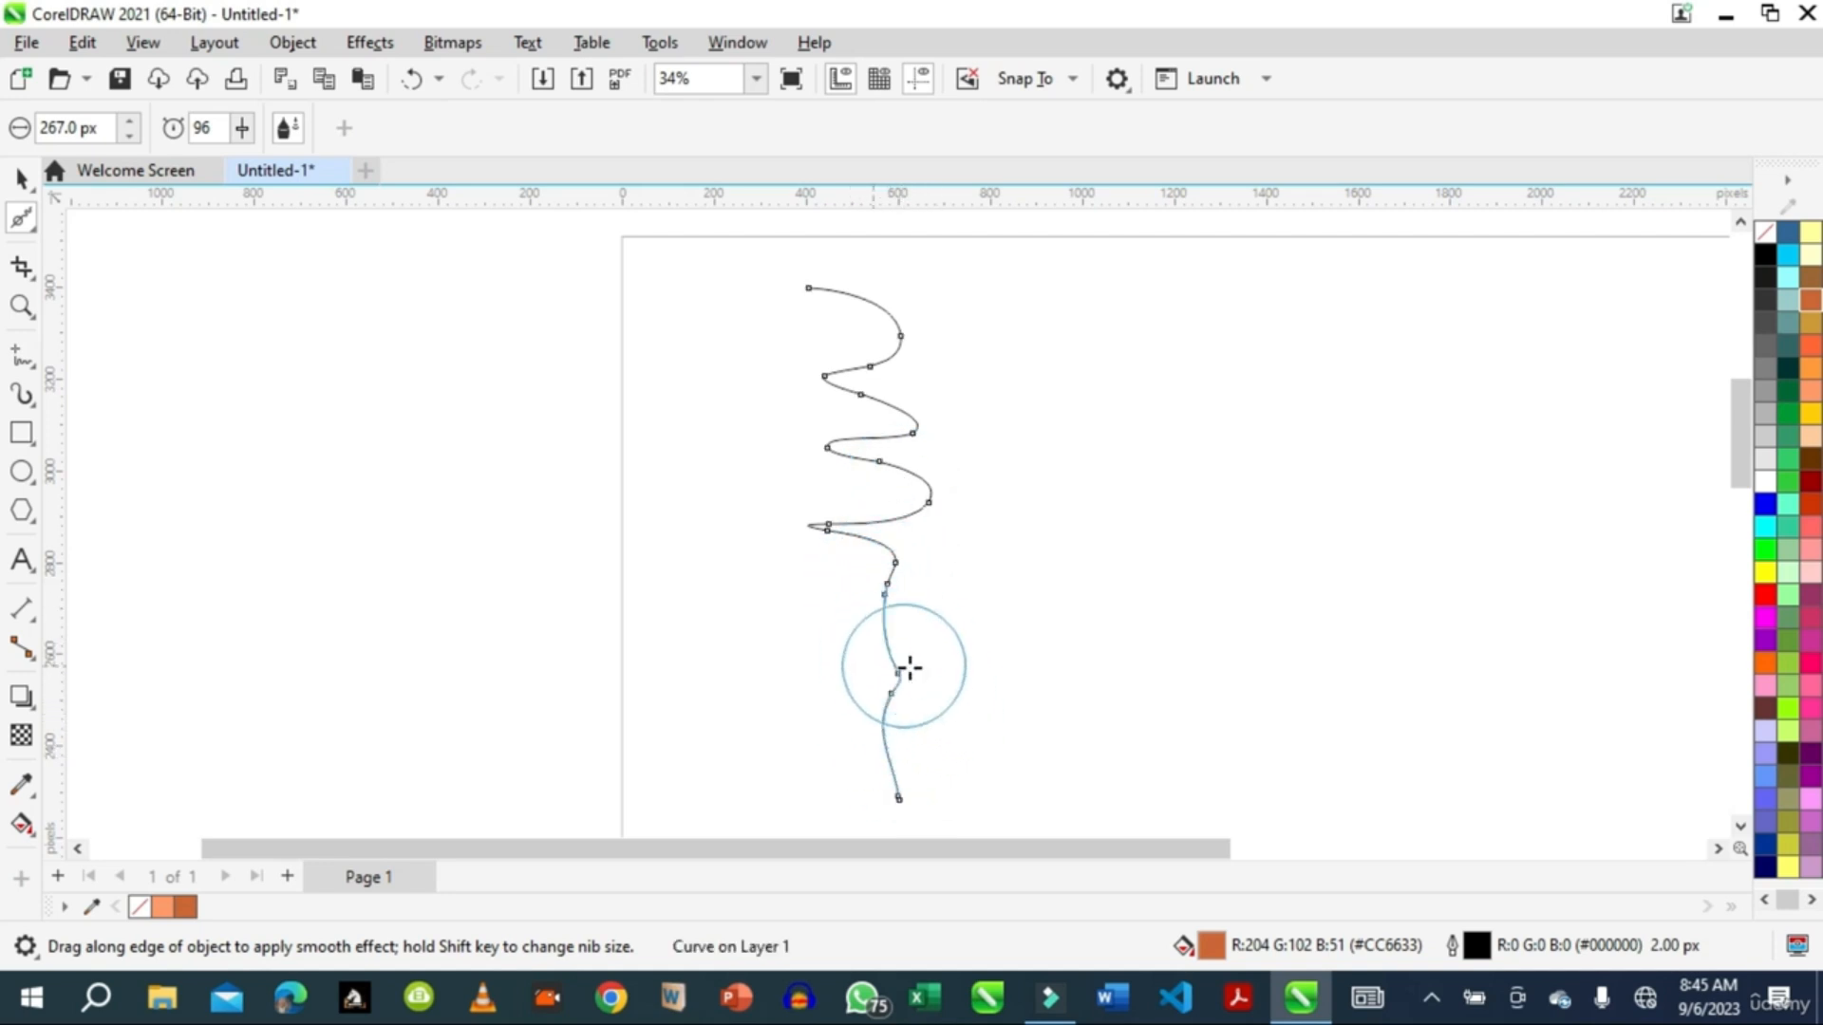
mouse_move(878, 367)
mouse_down()
mouse_move(855, 399)
mouse_move(908, 399)
mouse_move(851, 367)
mouse_move(903, 369)
mouse_move(940, 341)
mouse_move(829, 322)
mouse_move(867, 431)
mouse_move(928, 480)
mouse_move(924, 537)
mouse_move(920, 513)
mouse_move(814, 488)
mouse_move(866, 455)
mouse_move(797, 448)
mouse_up()
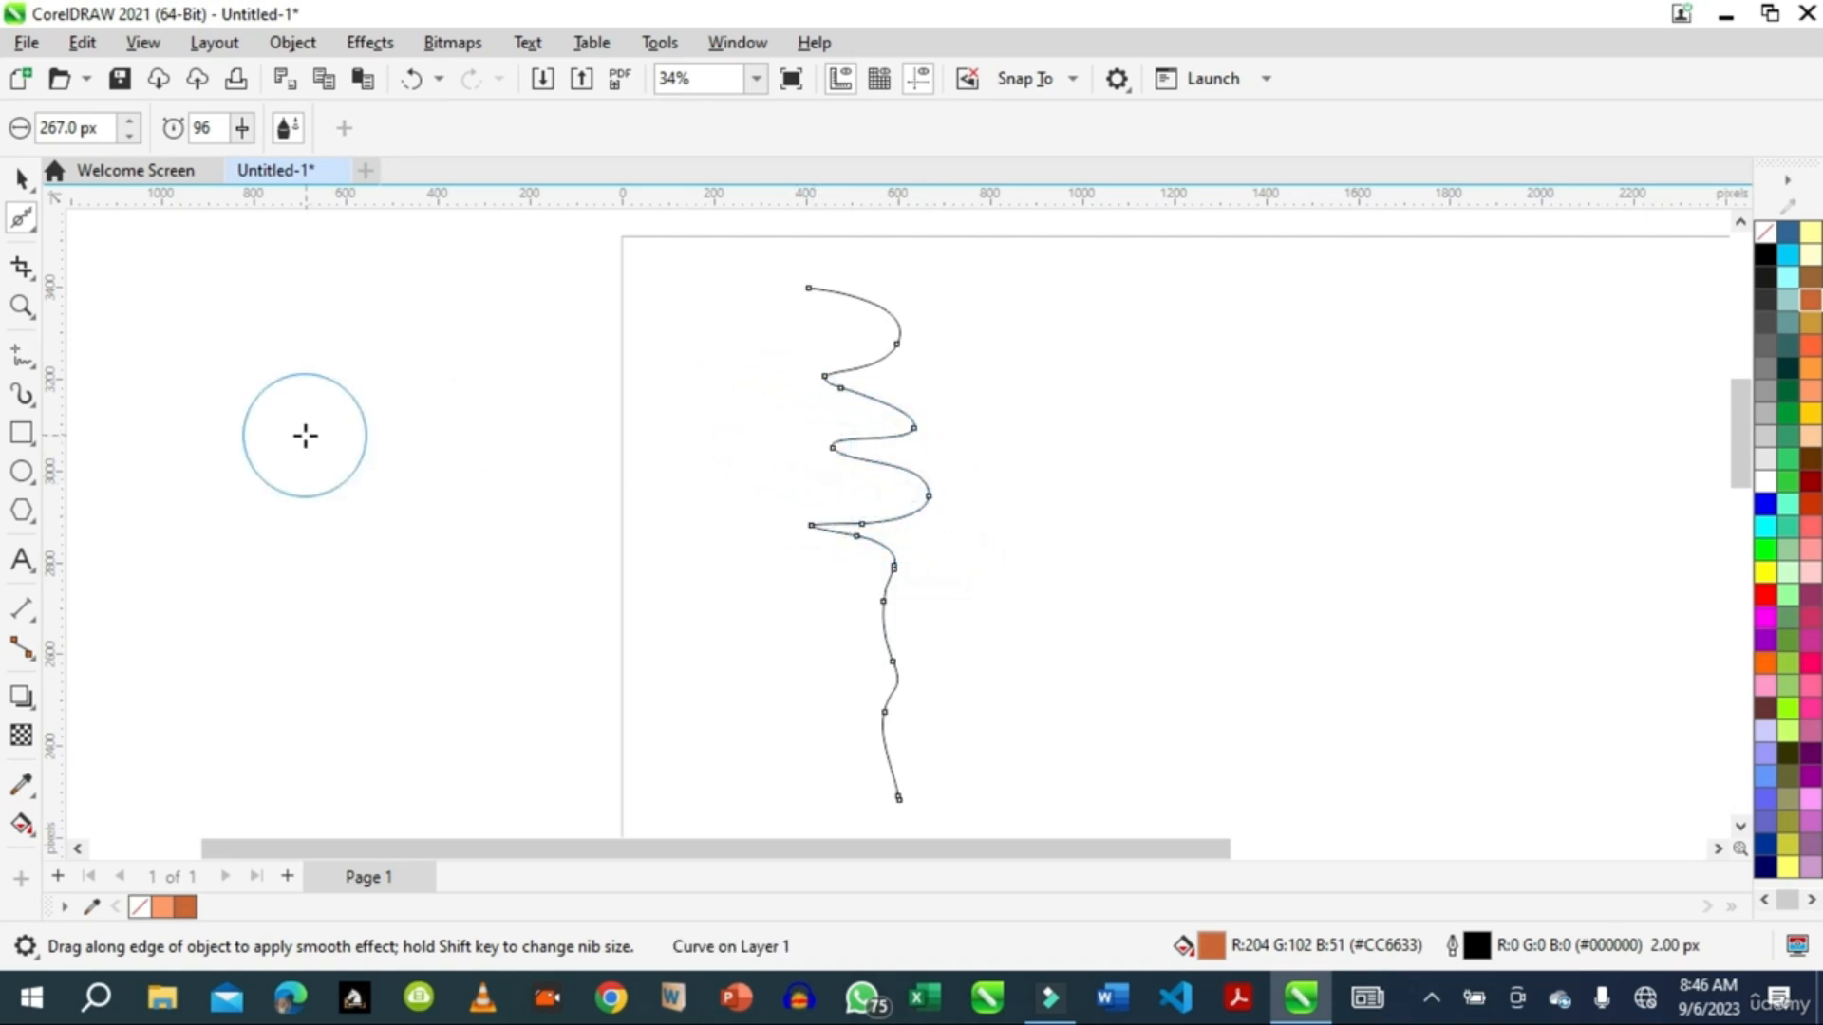
- Draw a rectangle about 392 px wide and 450 px high to the right of the curve
click(23, 228)
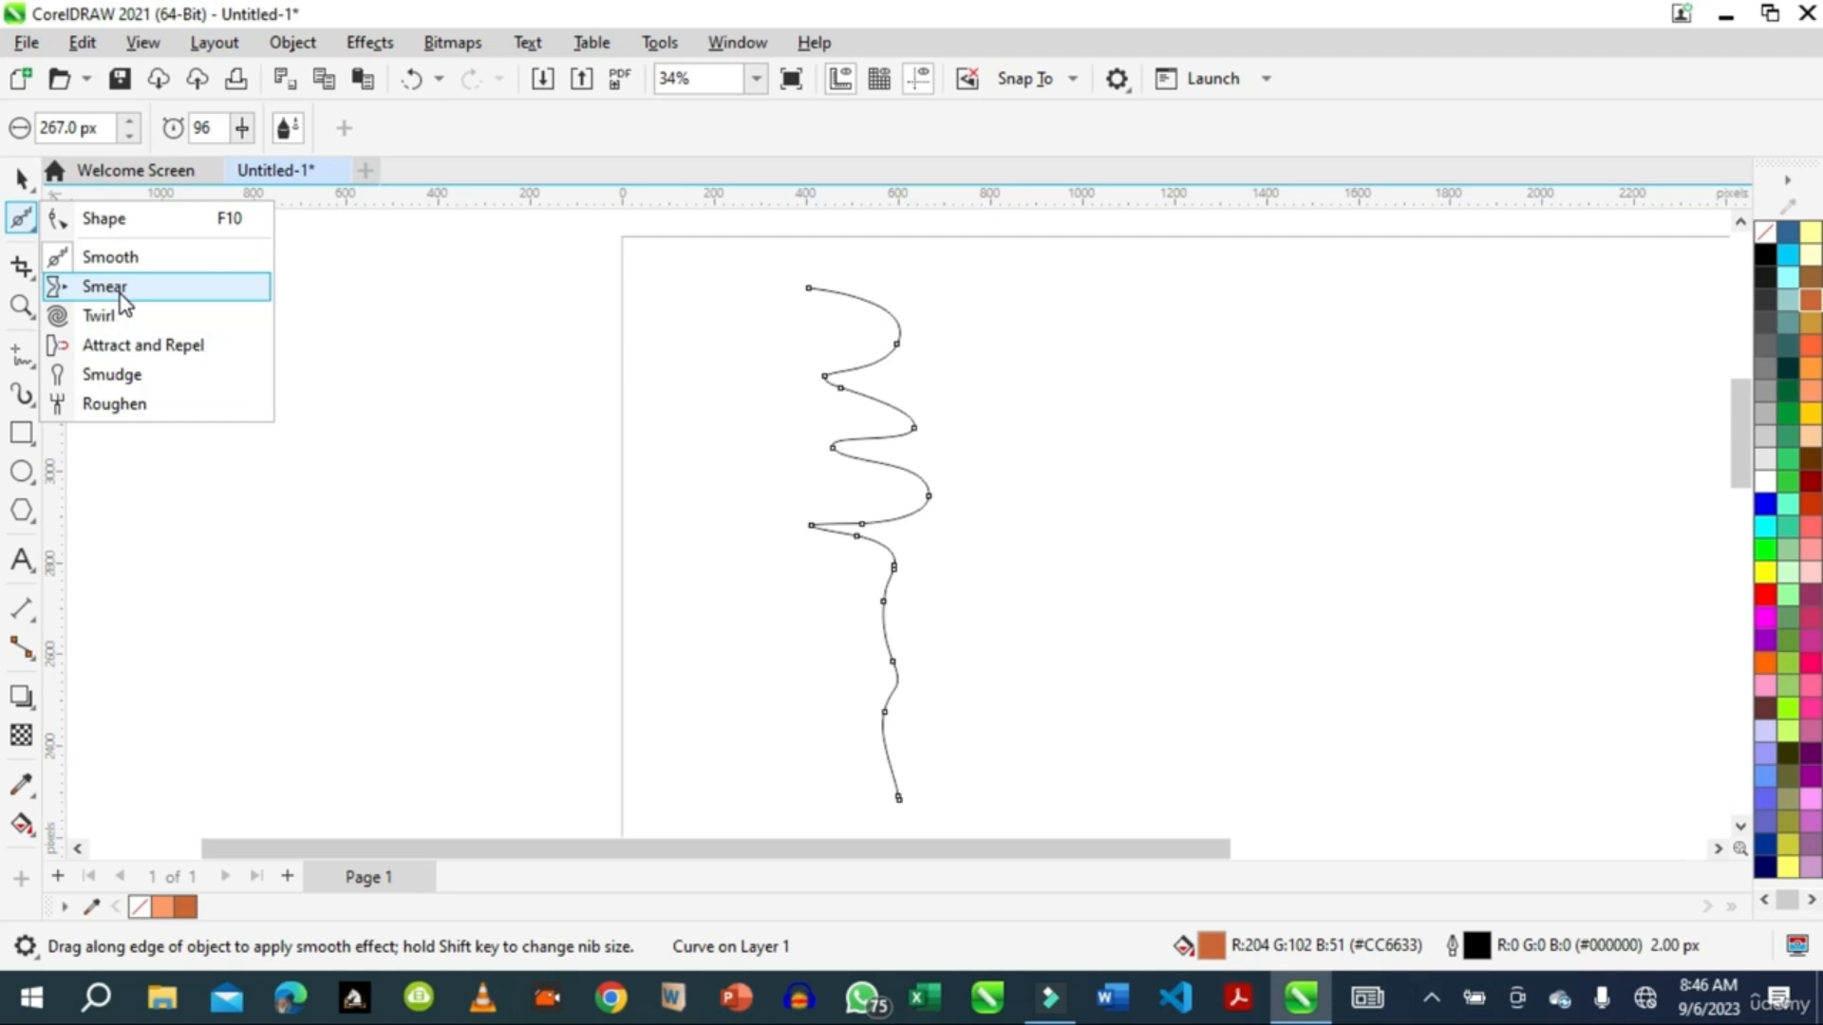
click(26, 433)
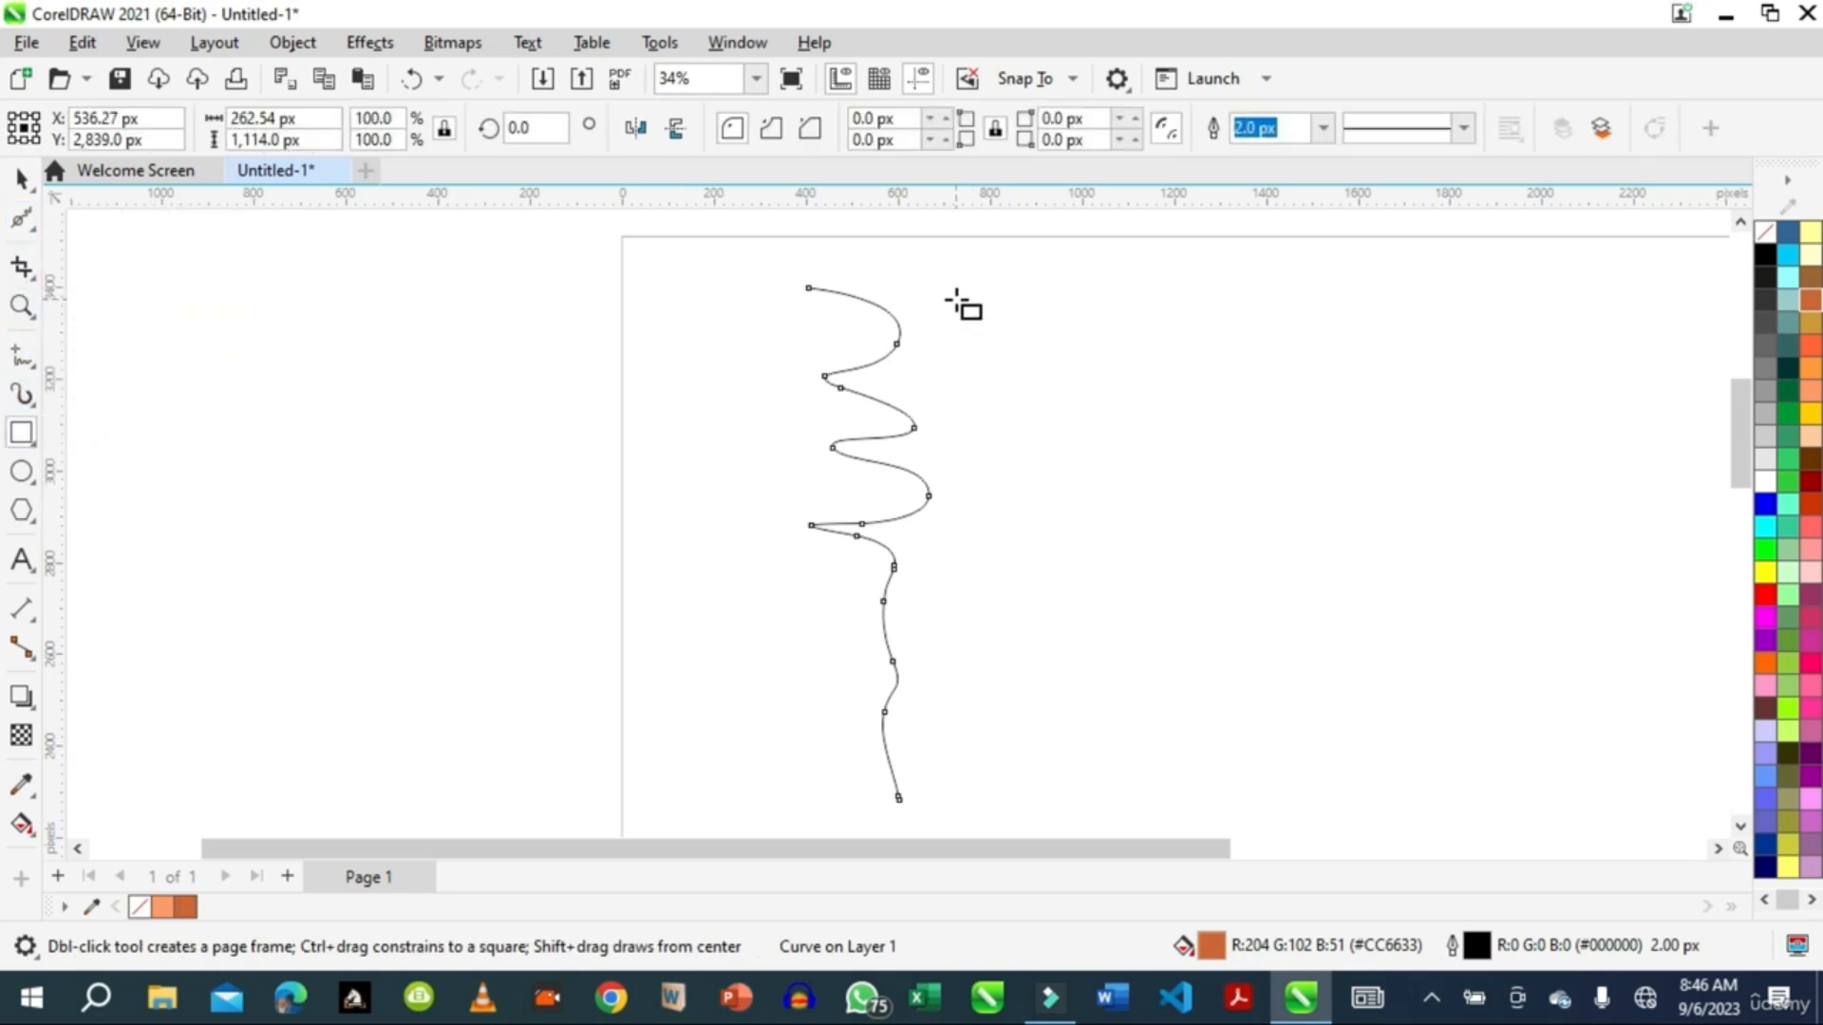
drag(953, 308, 1134, 516)
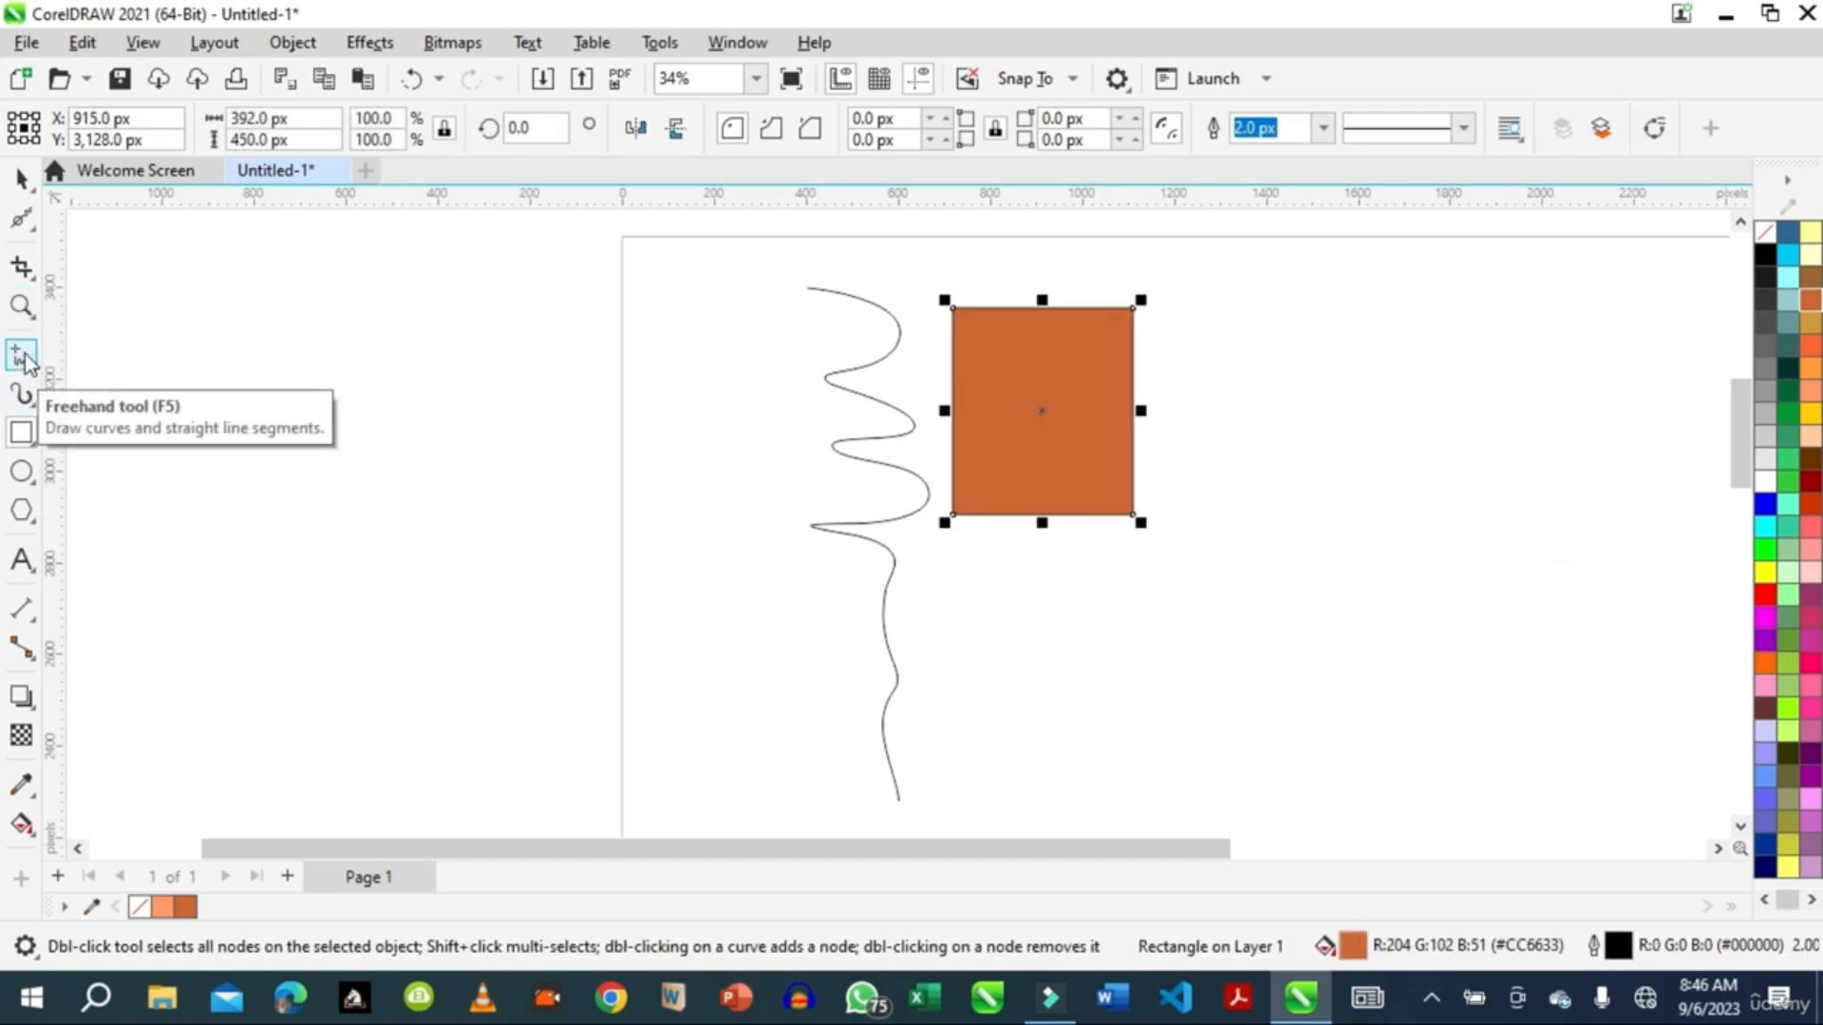
- Use the Smear tool to pull the rectangle's right edge outward in three places and its bottom edge downward
click(33, 232)
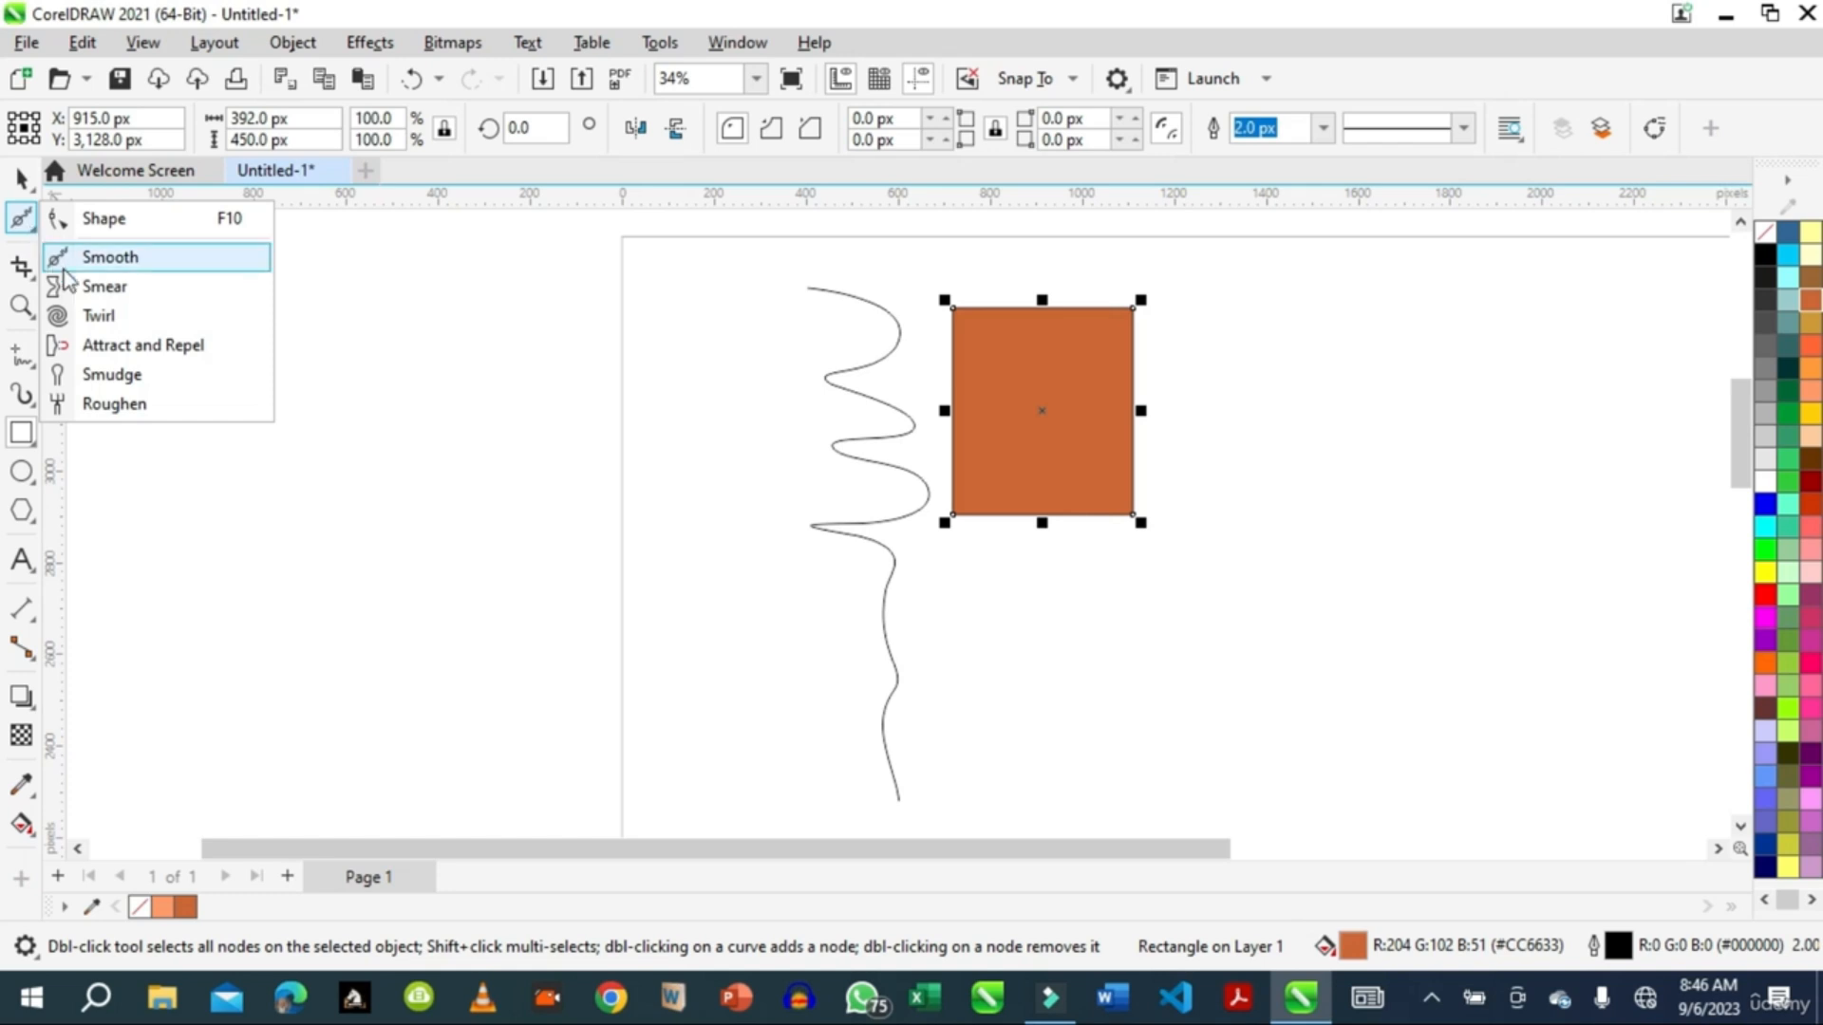
click(93, 286)
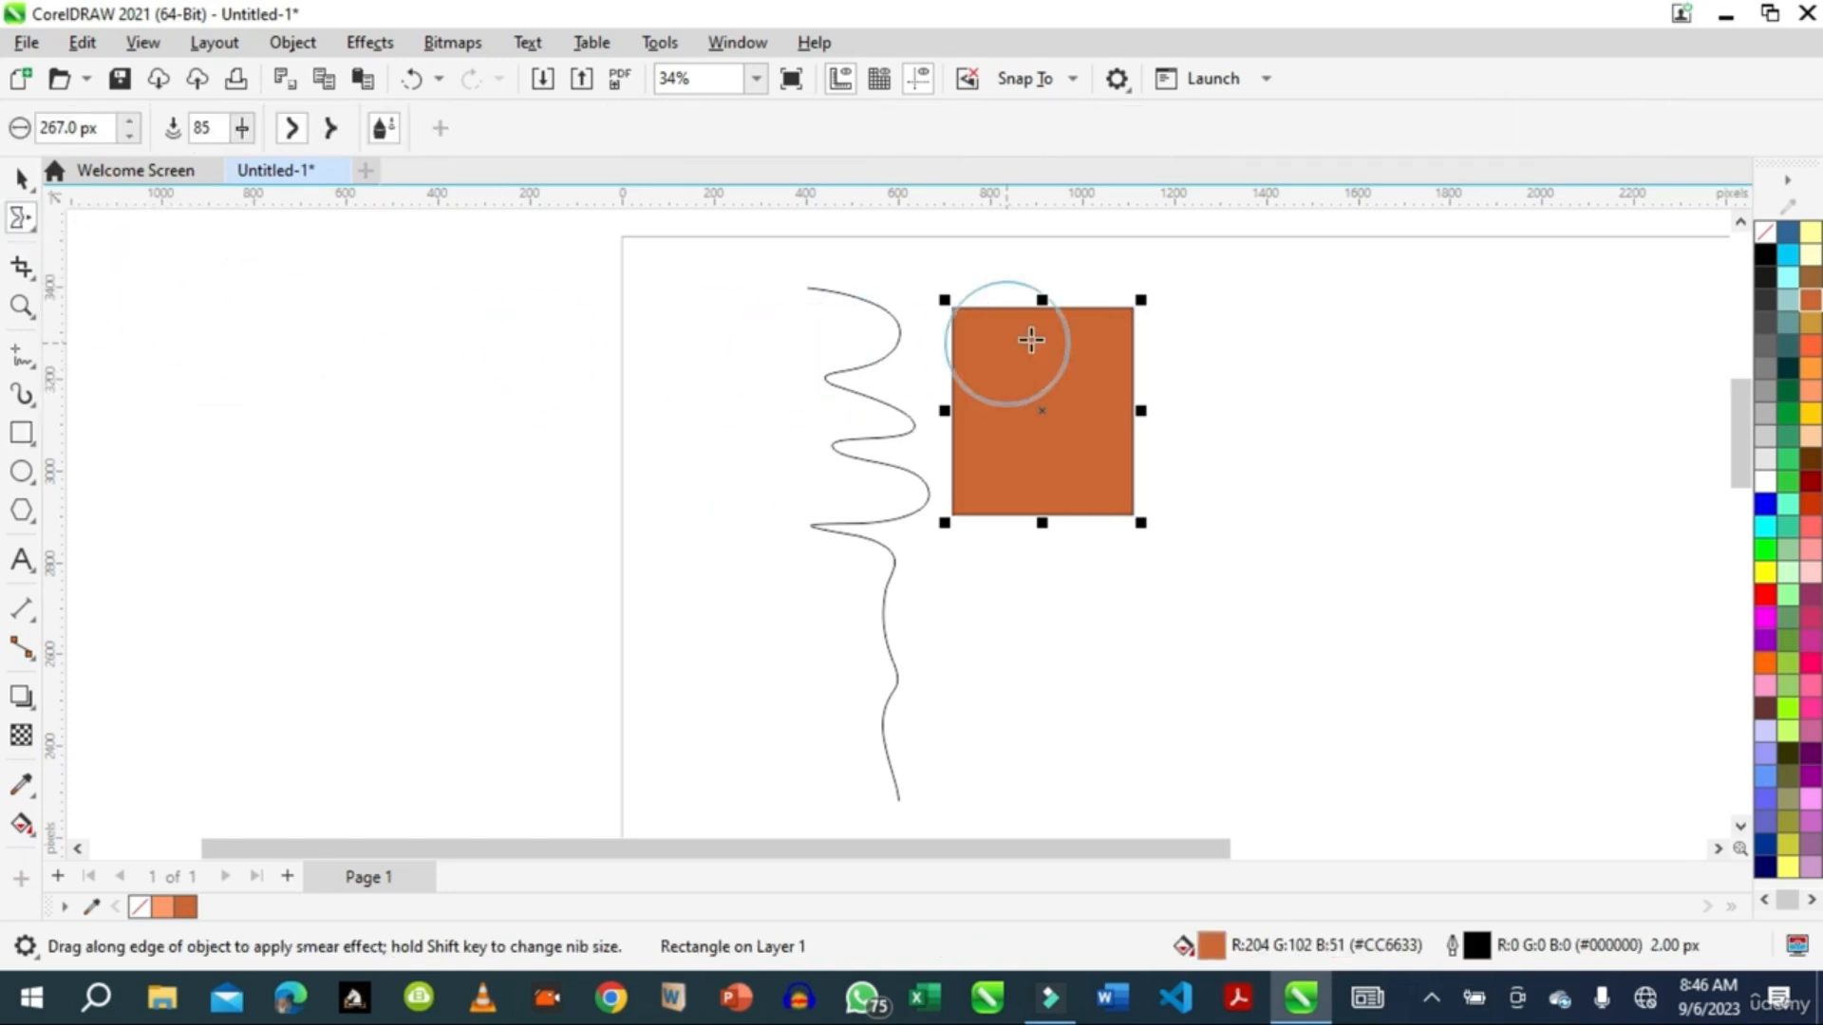
drag(1121, 333, 1157, 326)
drag(1115, 424, 1184, 403)
drag(1107, 480, 1193, 484)
drag(1029, 496, 1029, 567)
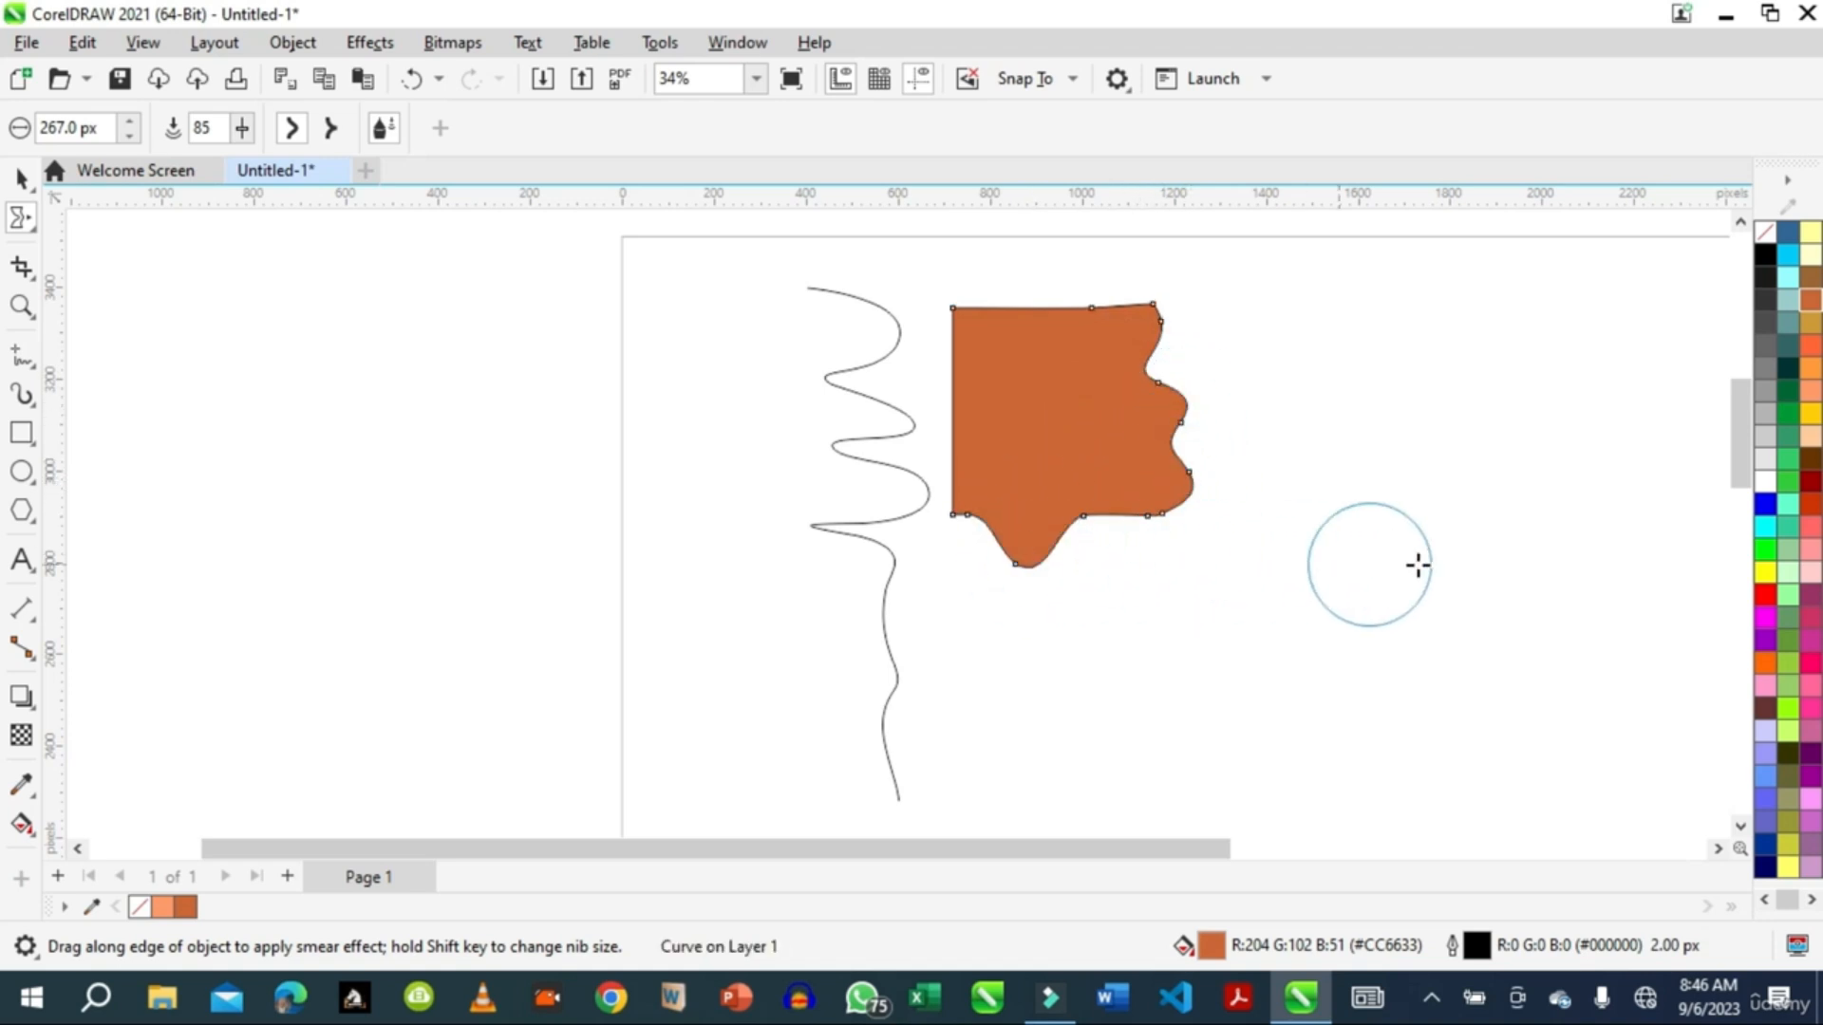
- Select the colourful striped image and smear outward from the left part of its top edge and from its right edge
drag(1739, 407, 1739, 603)
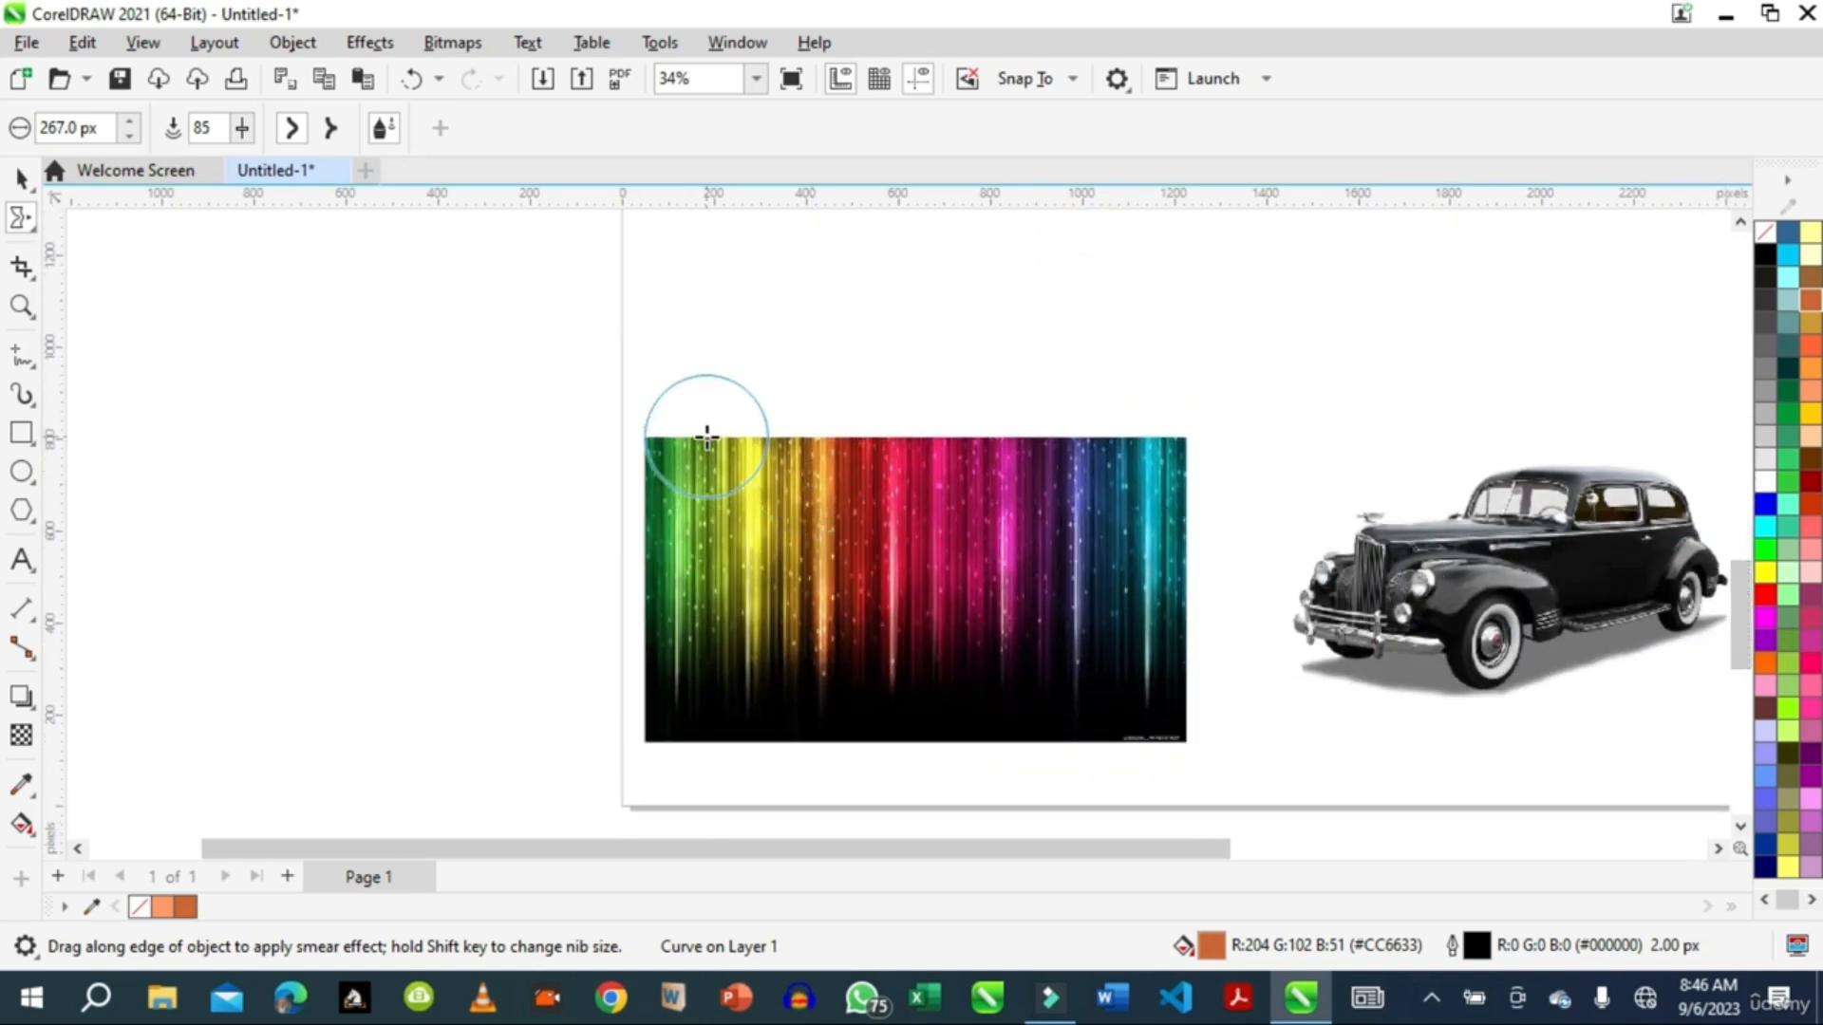
click(723, 503)
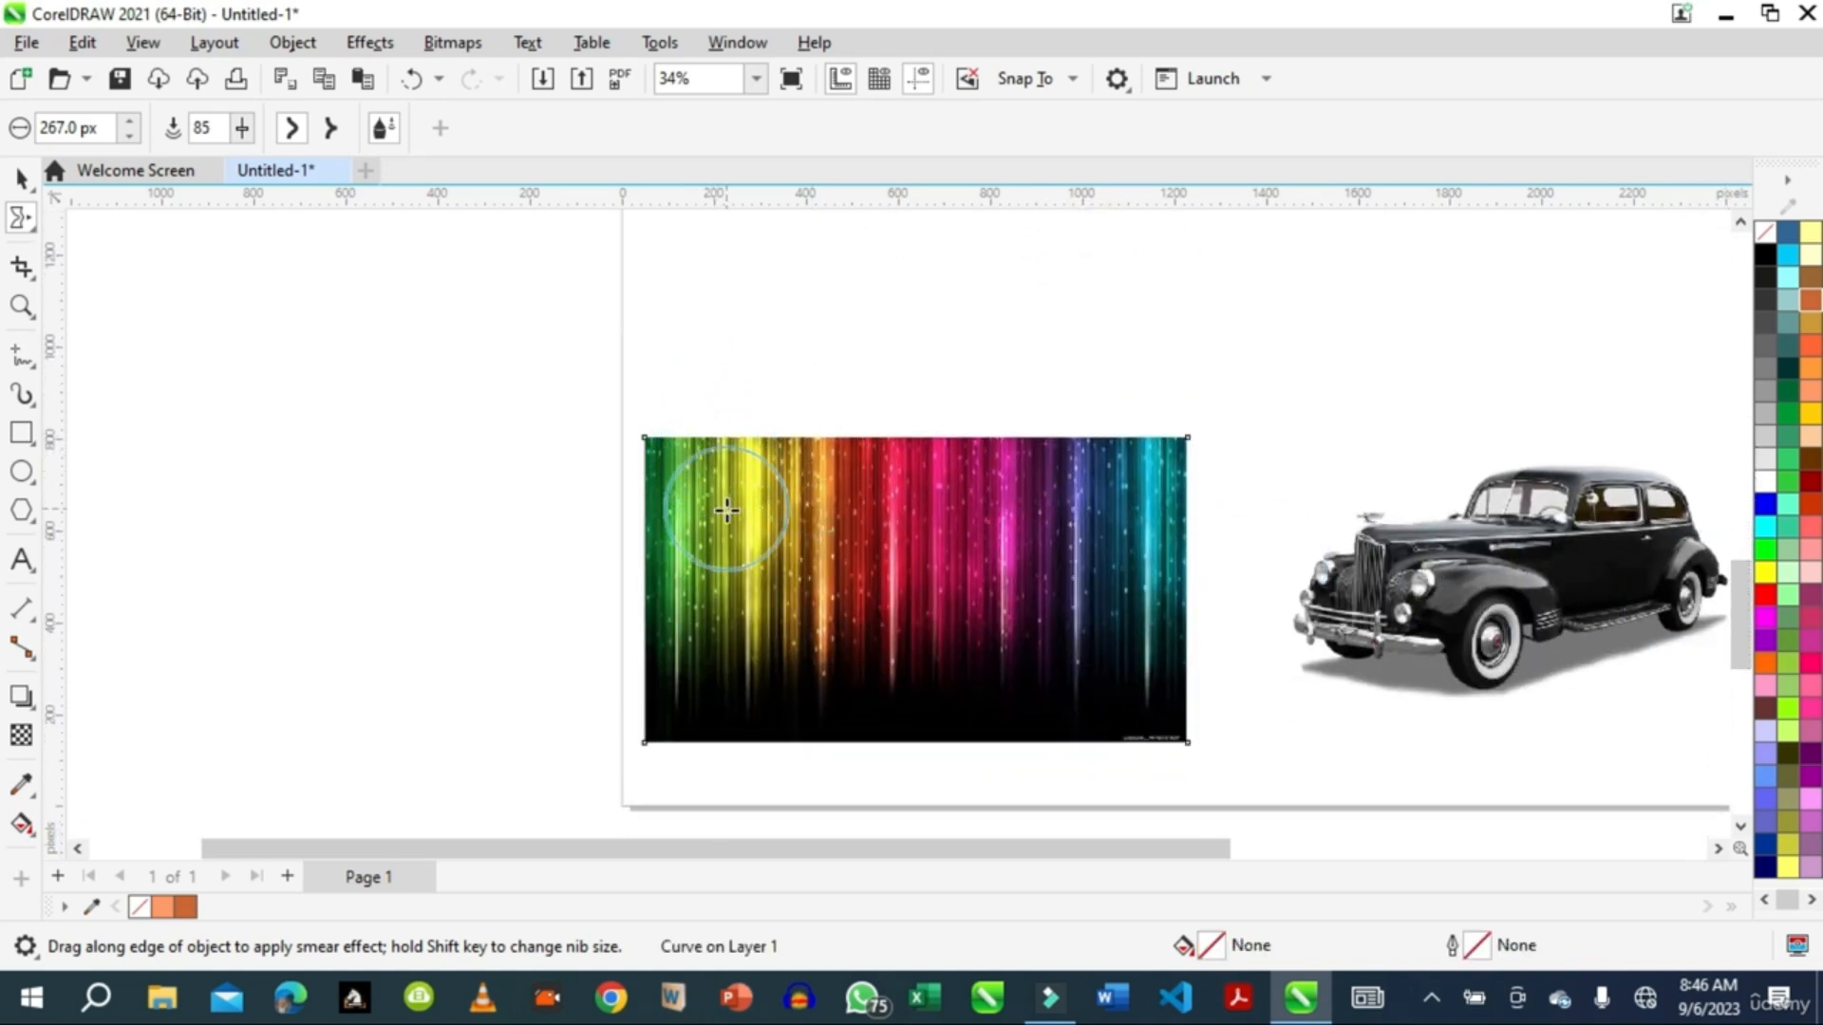
mouse_move(708, 448)
mouse_down()
mouse_move(710, 407)
mouse_move(733, 420)
mouse_move(785, 383)
mouse_up()
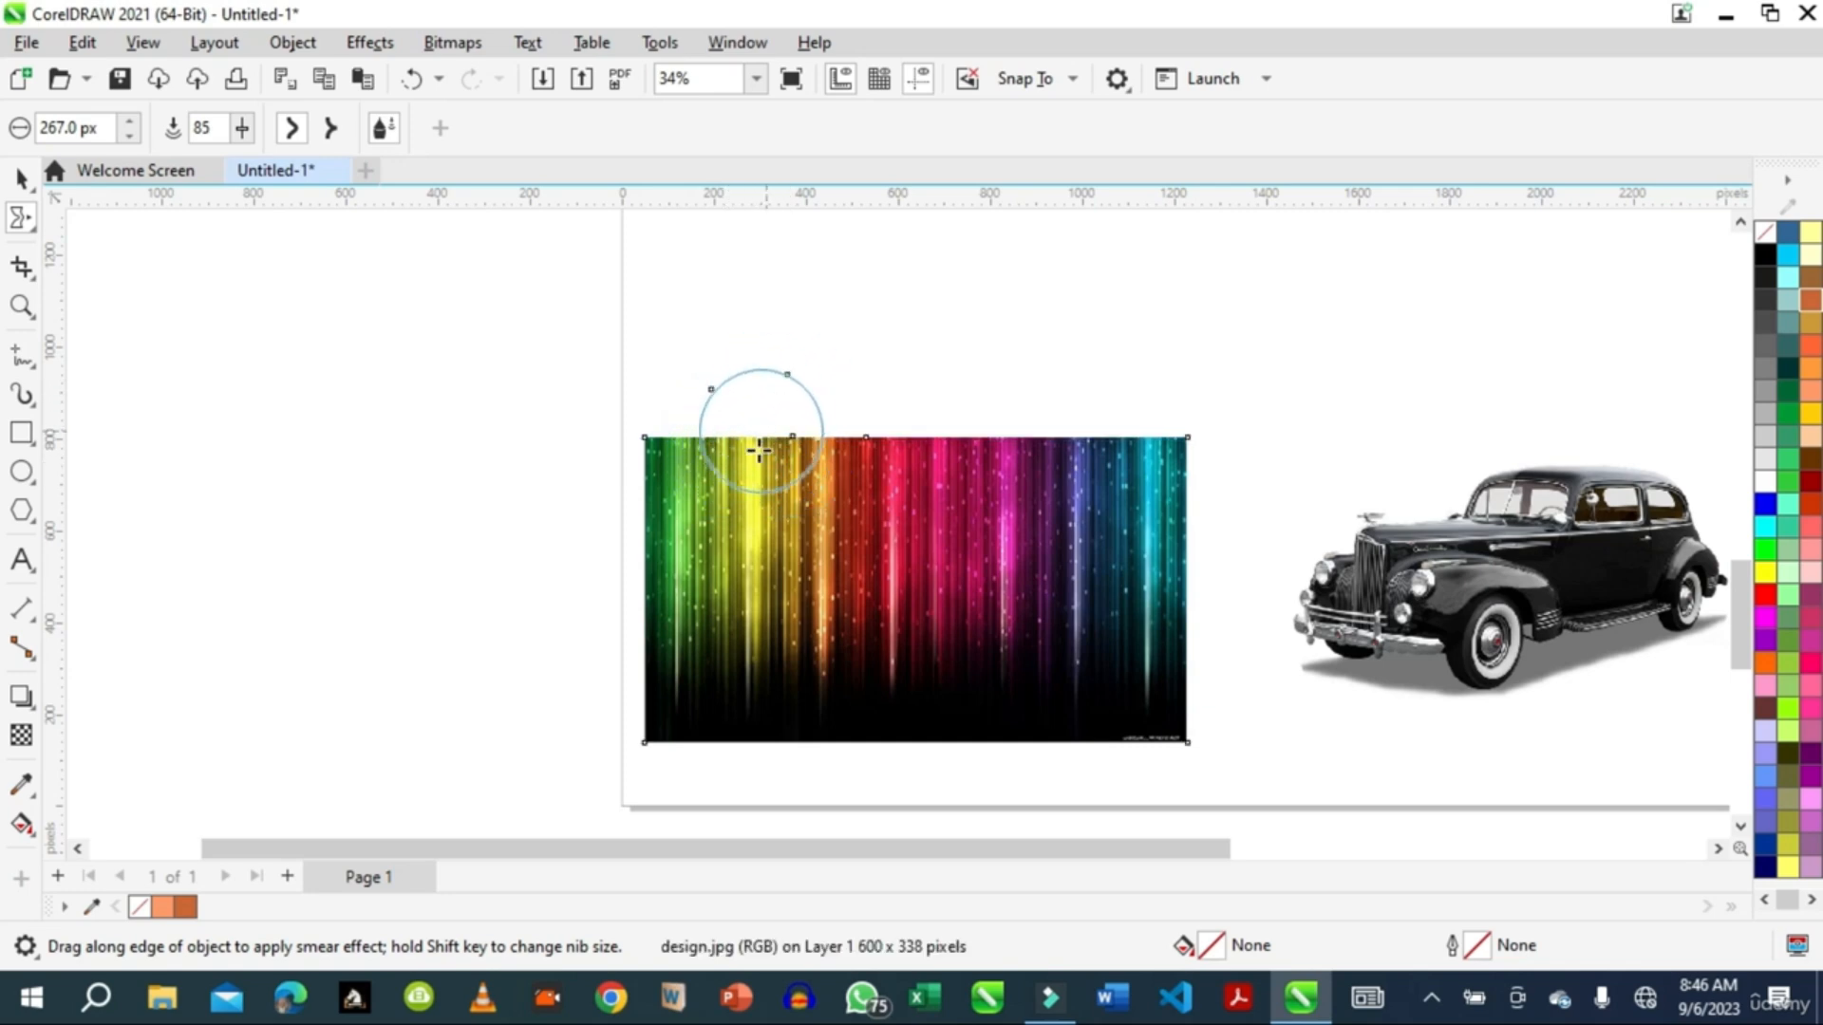
drag(1171, 512, 1200, 510)
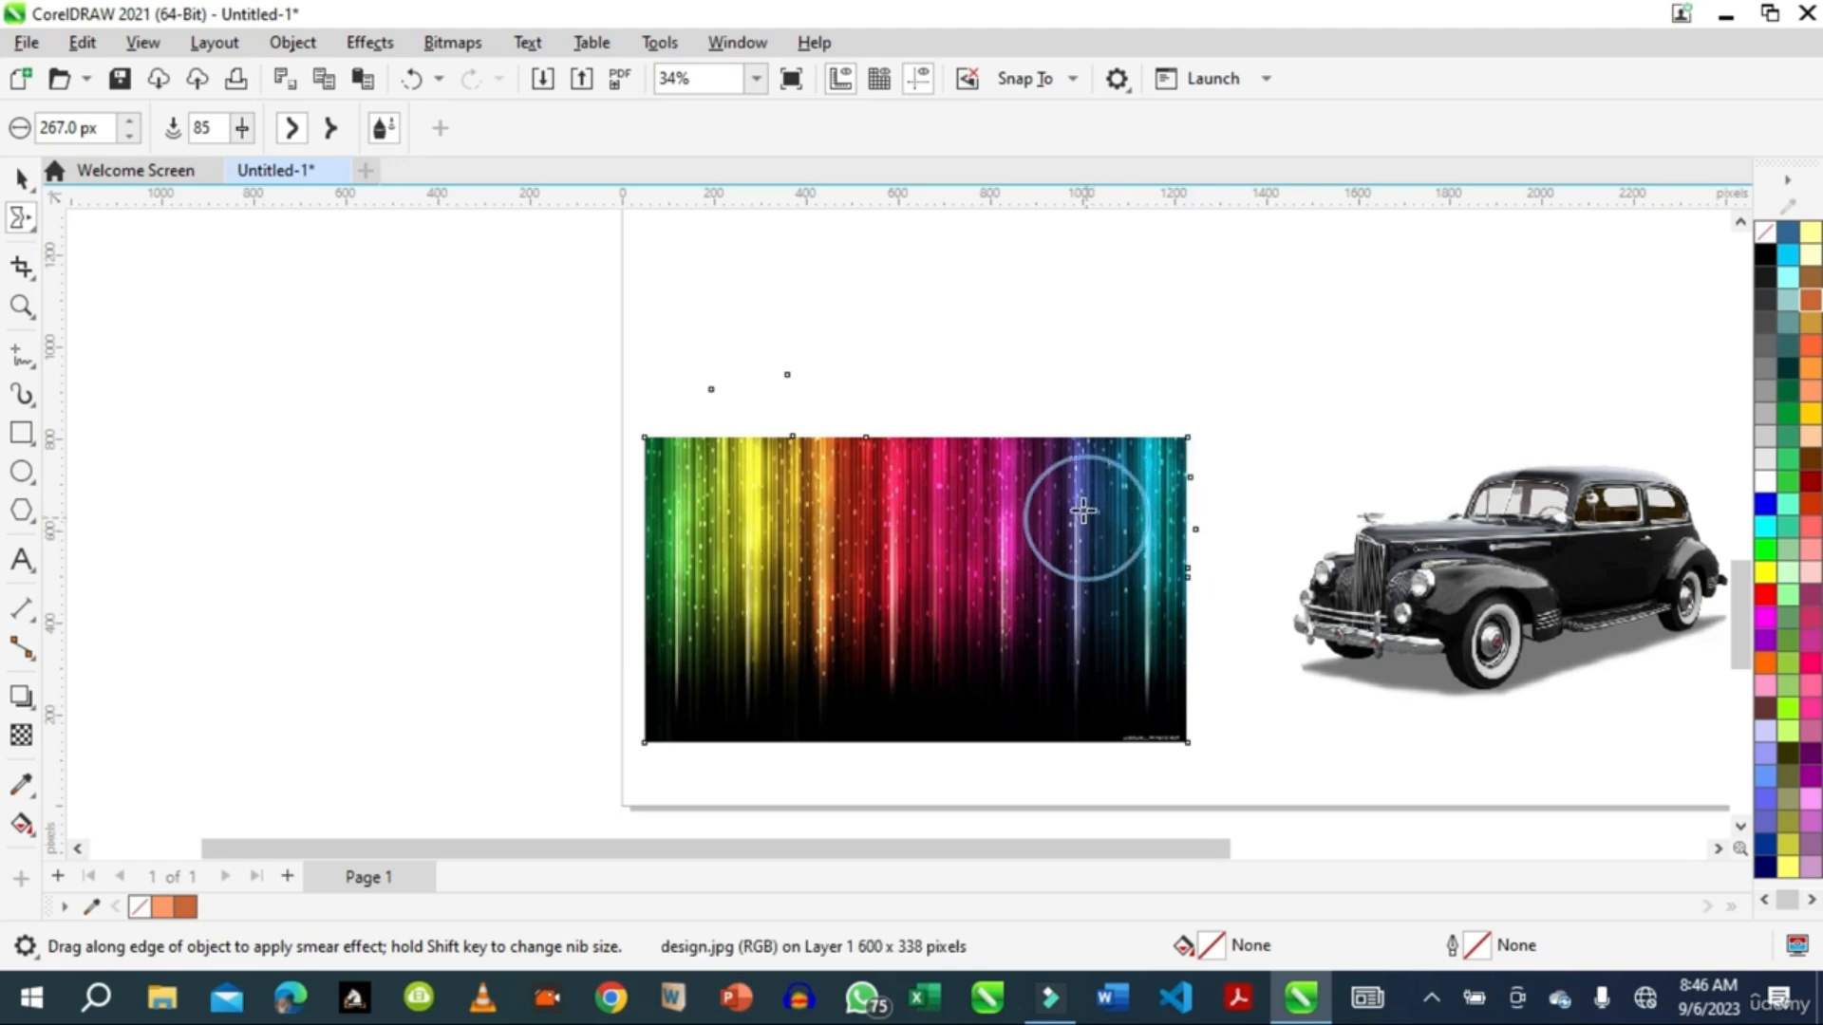
- Smear several points along the striped image's top edge inward to shape it into a wavy outline
mouse_move(1039, 446)
mouse_down()
mouse_move(1045, 428)
mouse_move(1044, 513)
mouse_up()
drag(944, 431, 951, 513)
drag(815, 432, 830, 549)
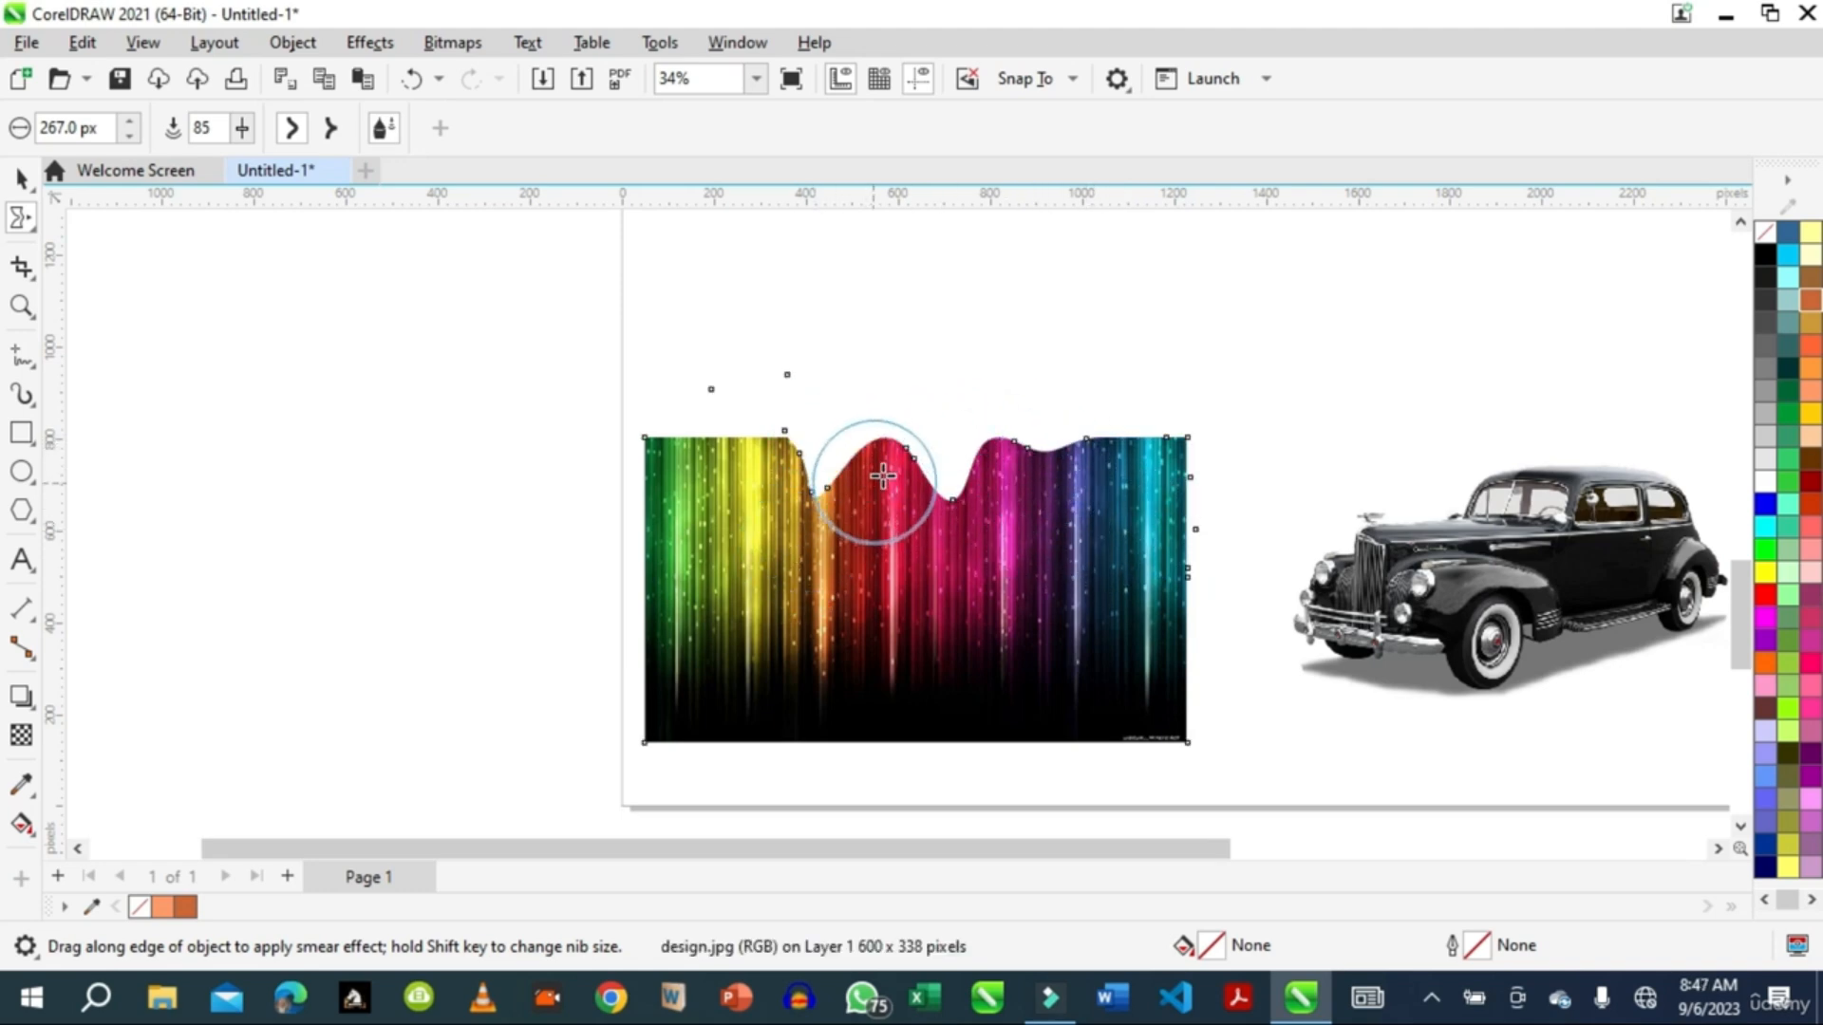
drag(885, 462, 867, 541)
drag(1066, 435, 1057, 516)
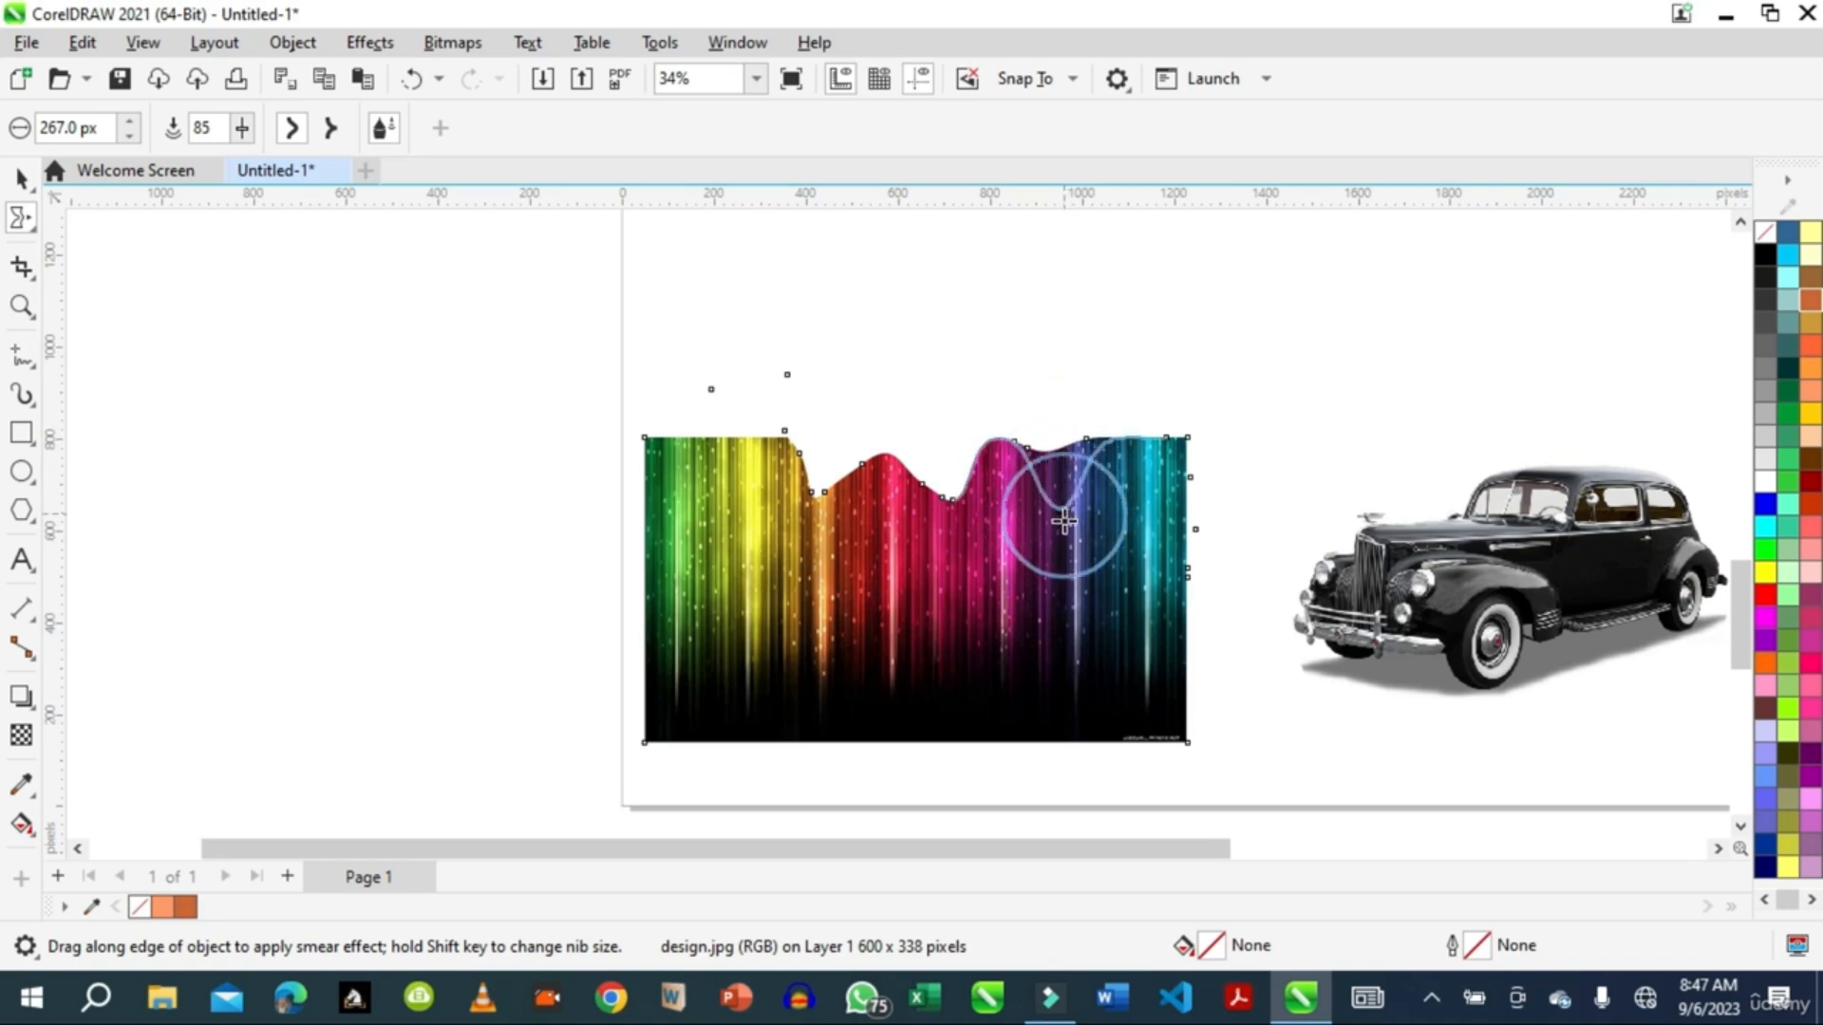
mouse_move(1088, 456)
mouse_down()
mouse_move(1137, 454)
mouse_move(1140, 427)
mouse_move(1129, 473)
mouse_up()
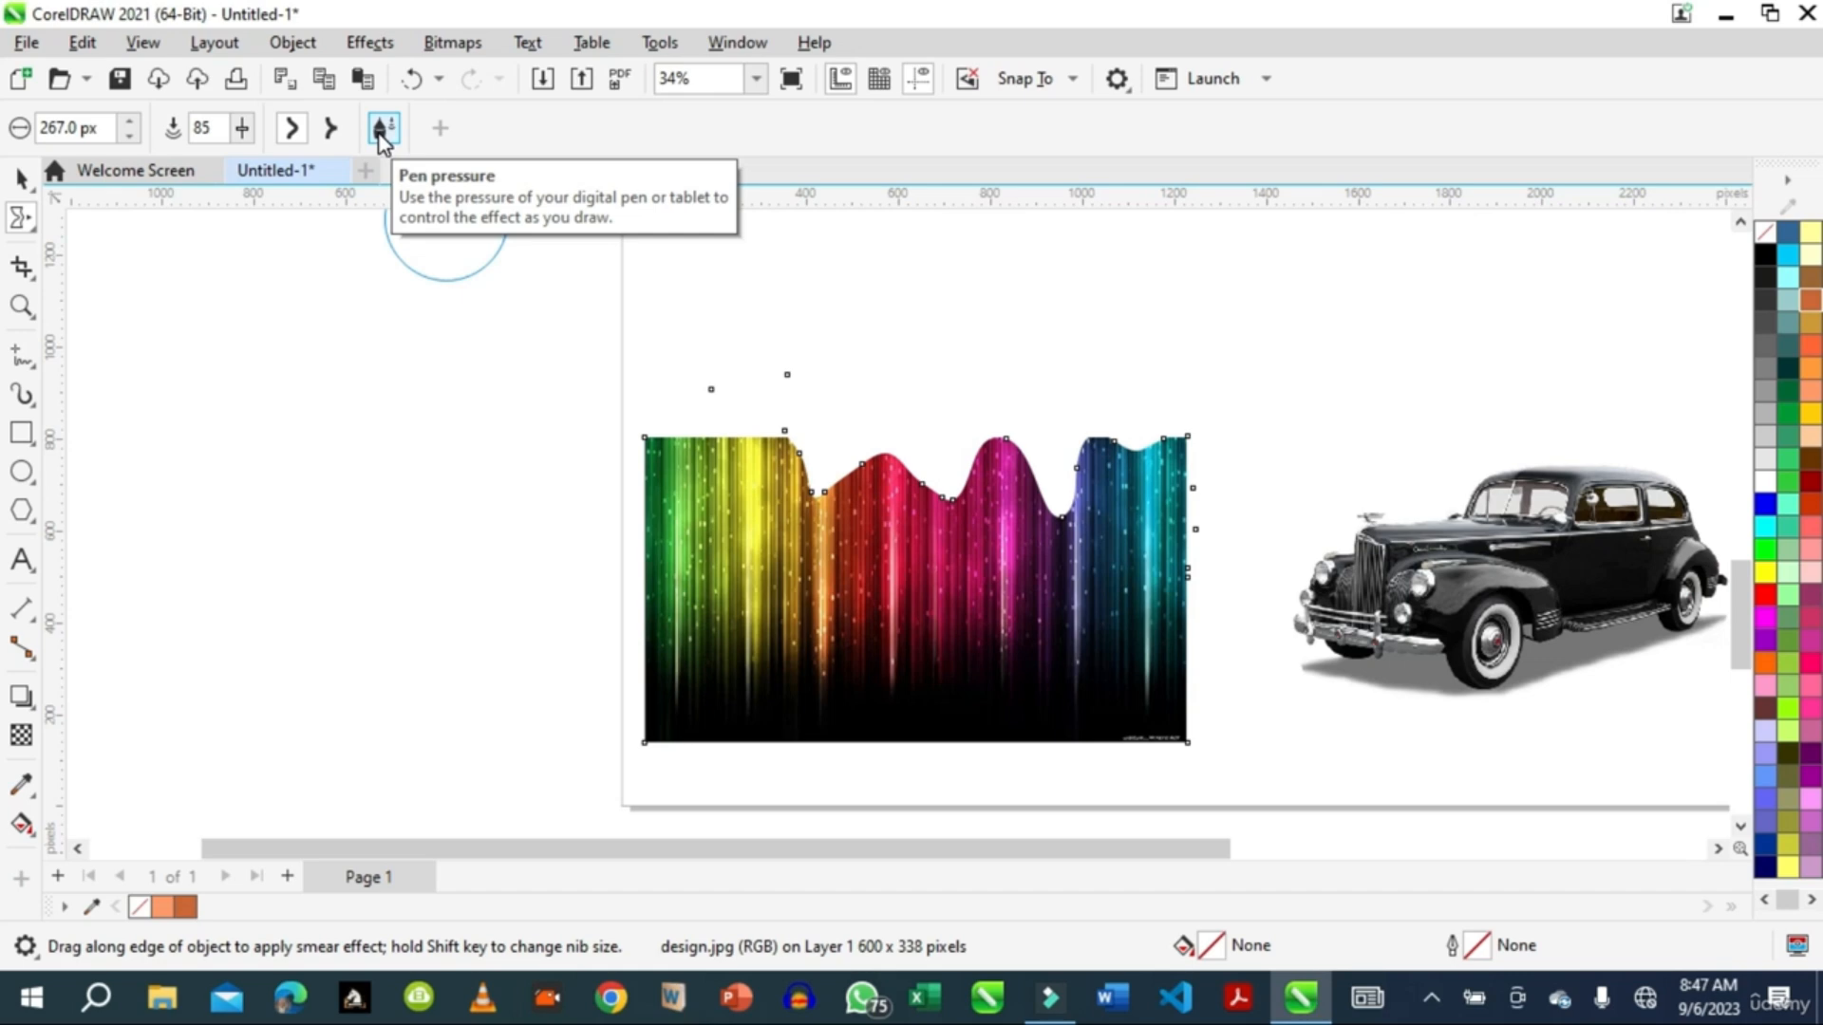
- Smear the striped image's left edge slightly inward and deepen two valleys along its wavy top edge
mouse_move(638, 468)
mouse_down()
mouse_move(704, 488)
mouse_move(717, 467)
mouse_up()
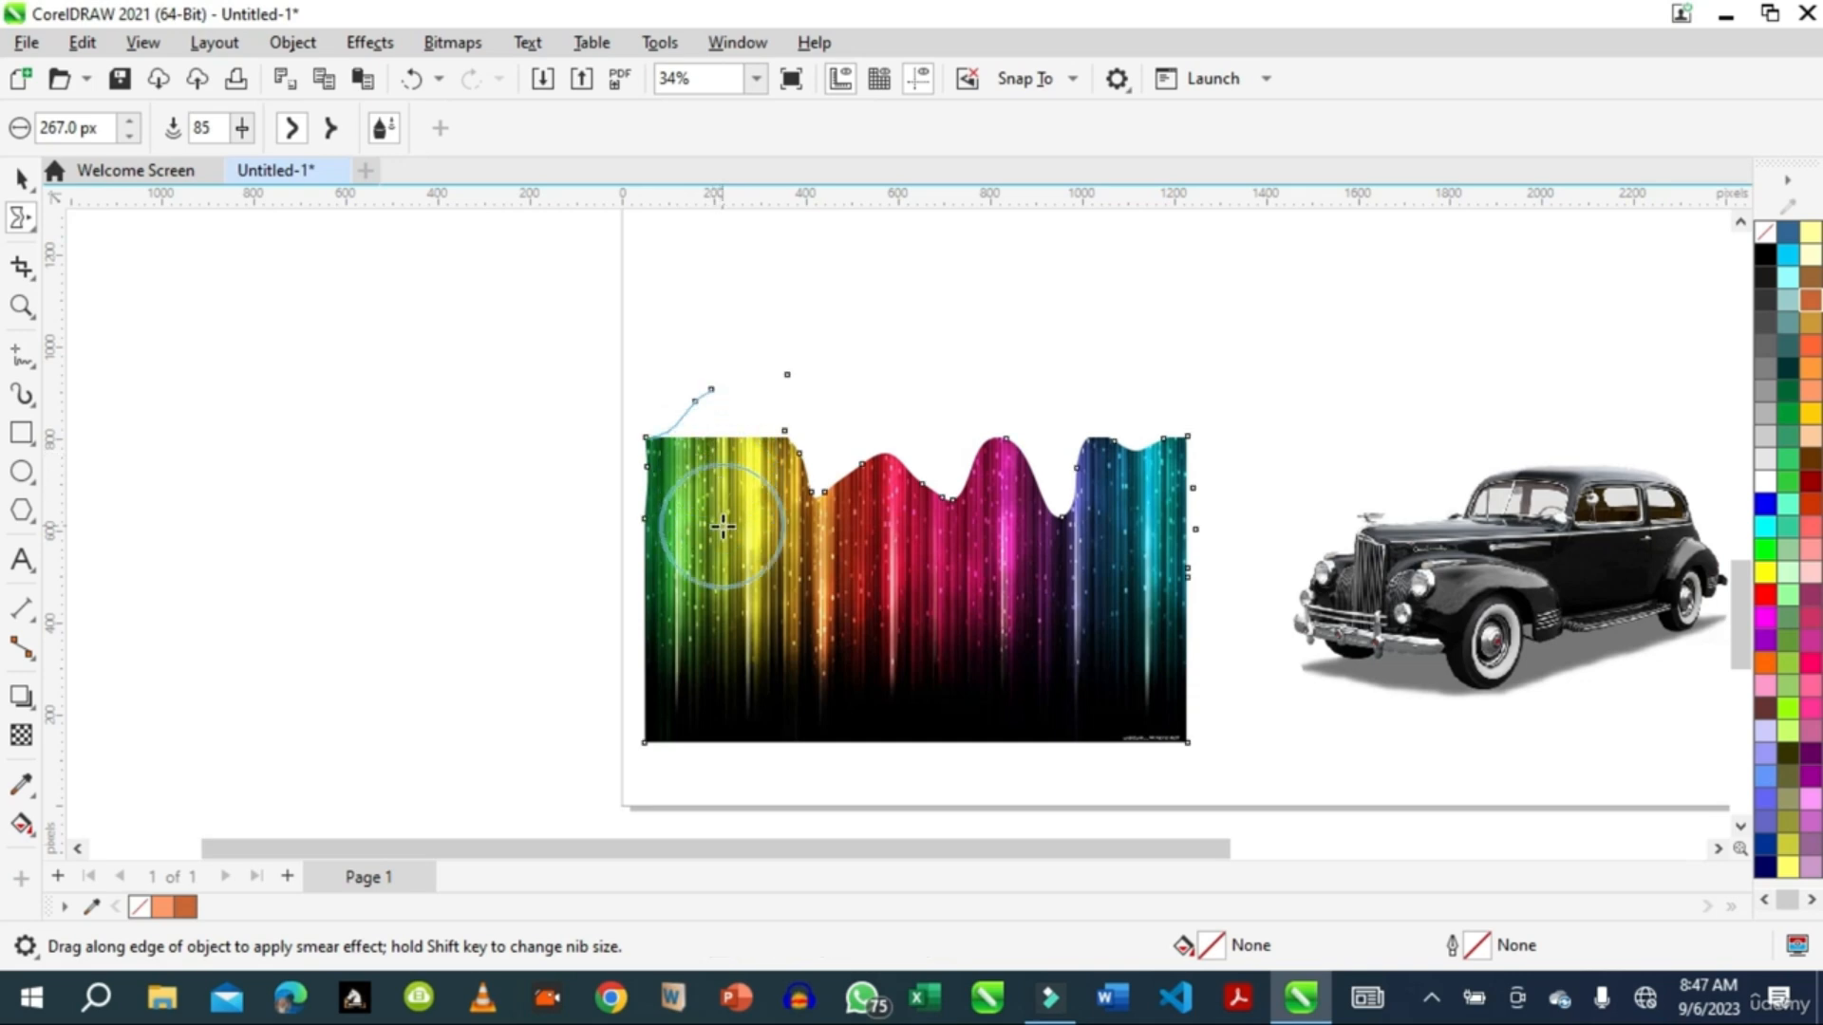
drag(903, 457, 912, 561)
drag(1030, 492, 1023, 569)
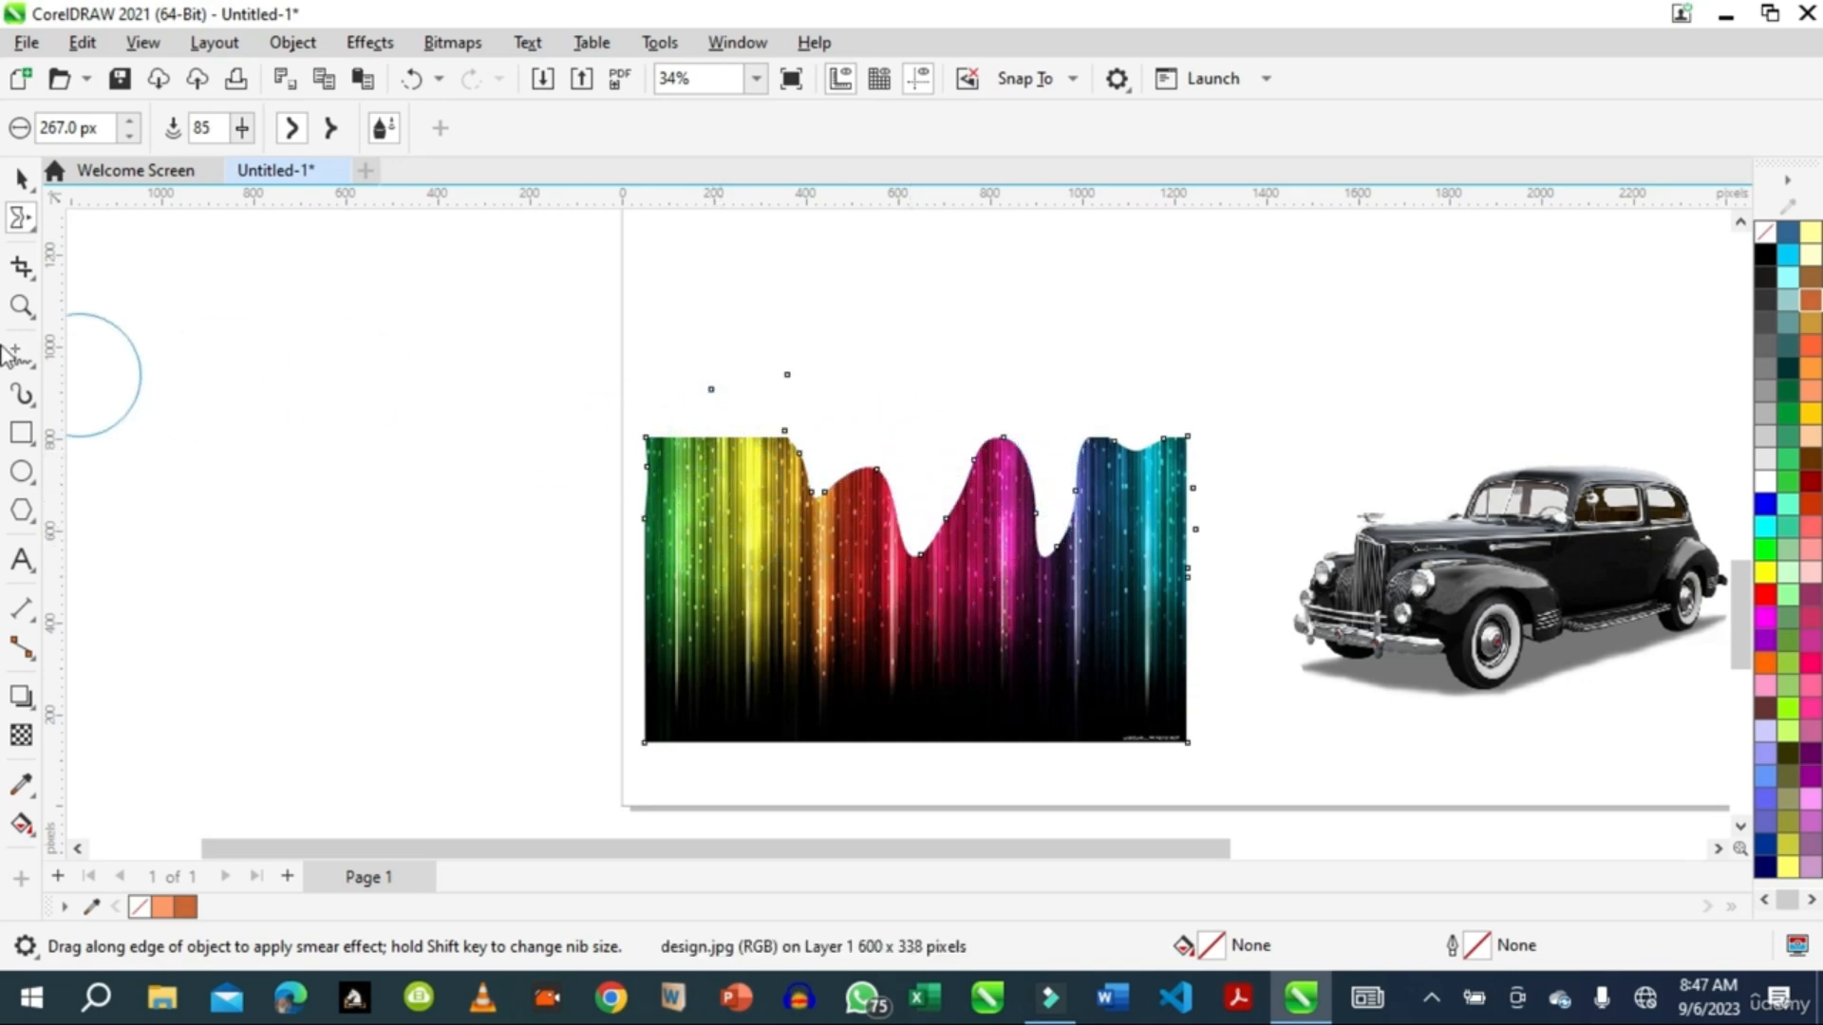
- Use the Twirl tool to swirl the upper-left corner of the striped image
click(23, 227)
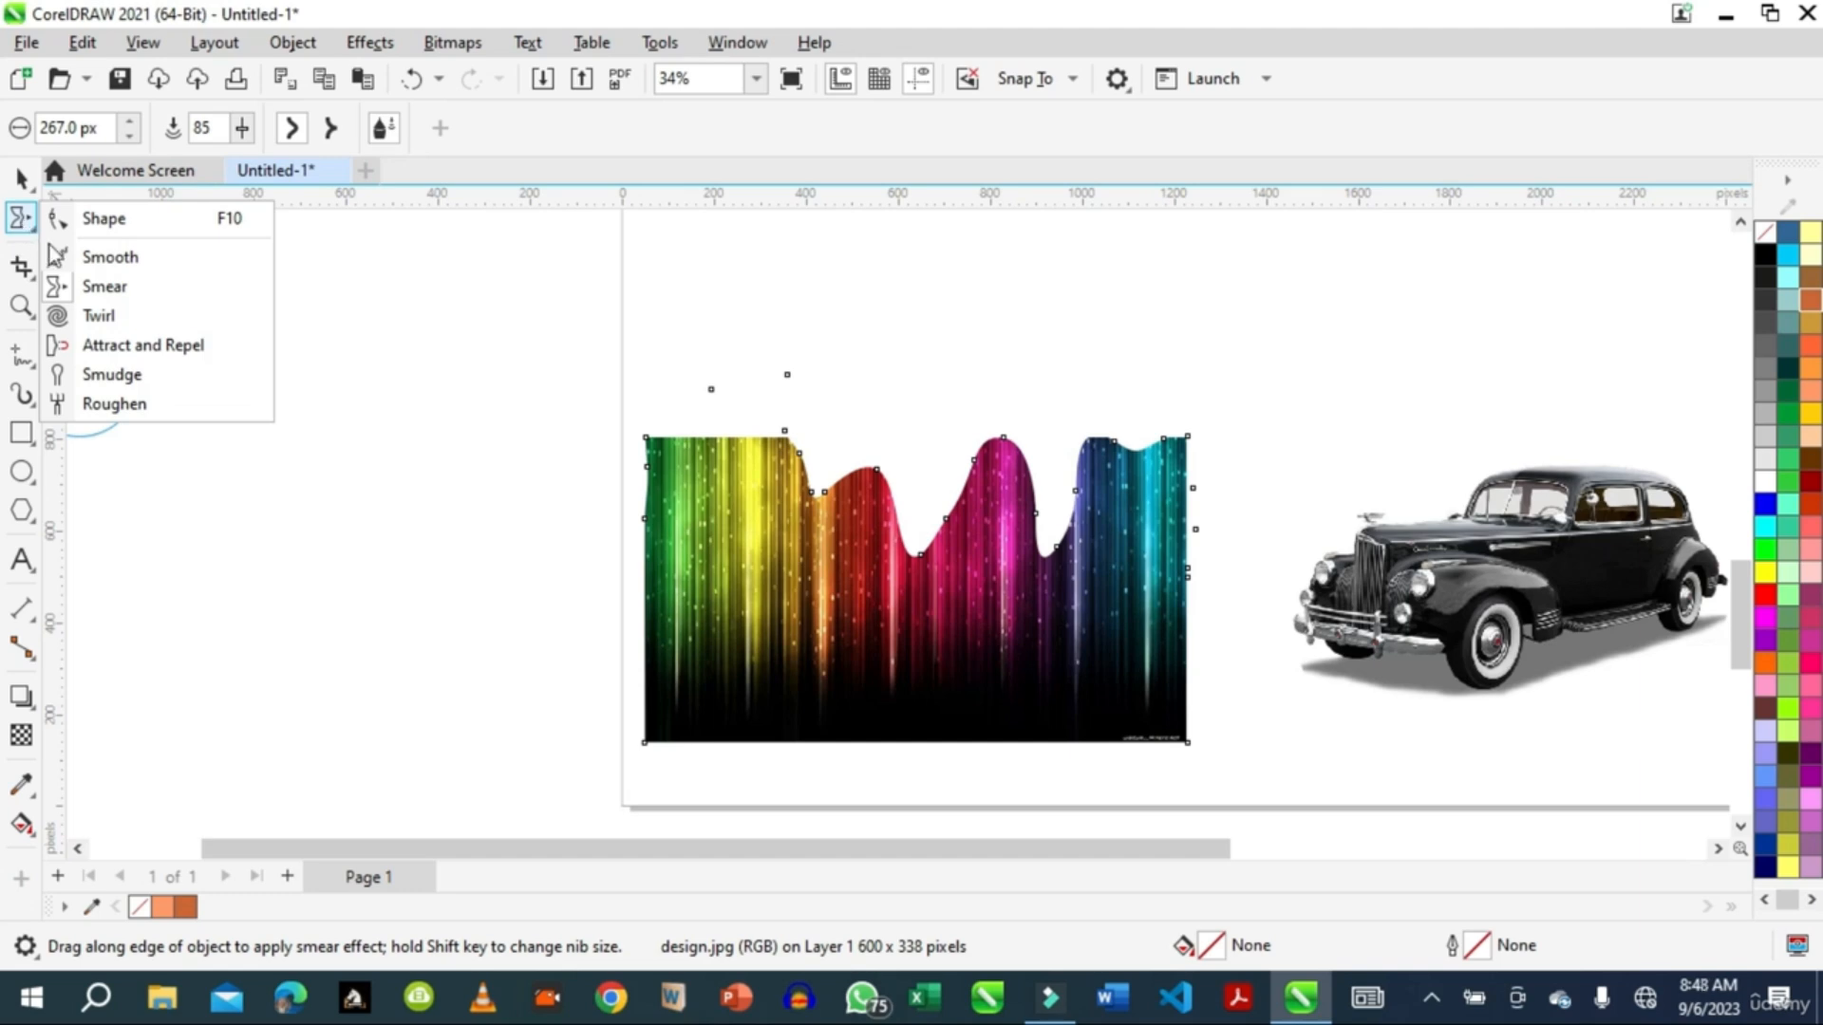
click(91, 323)
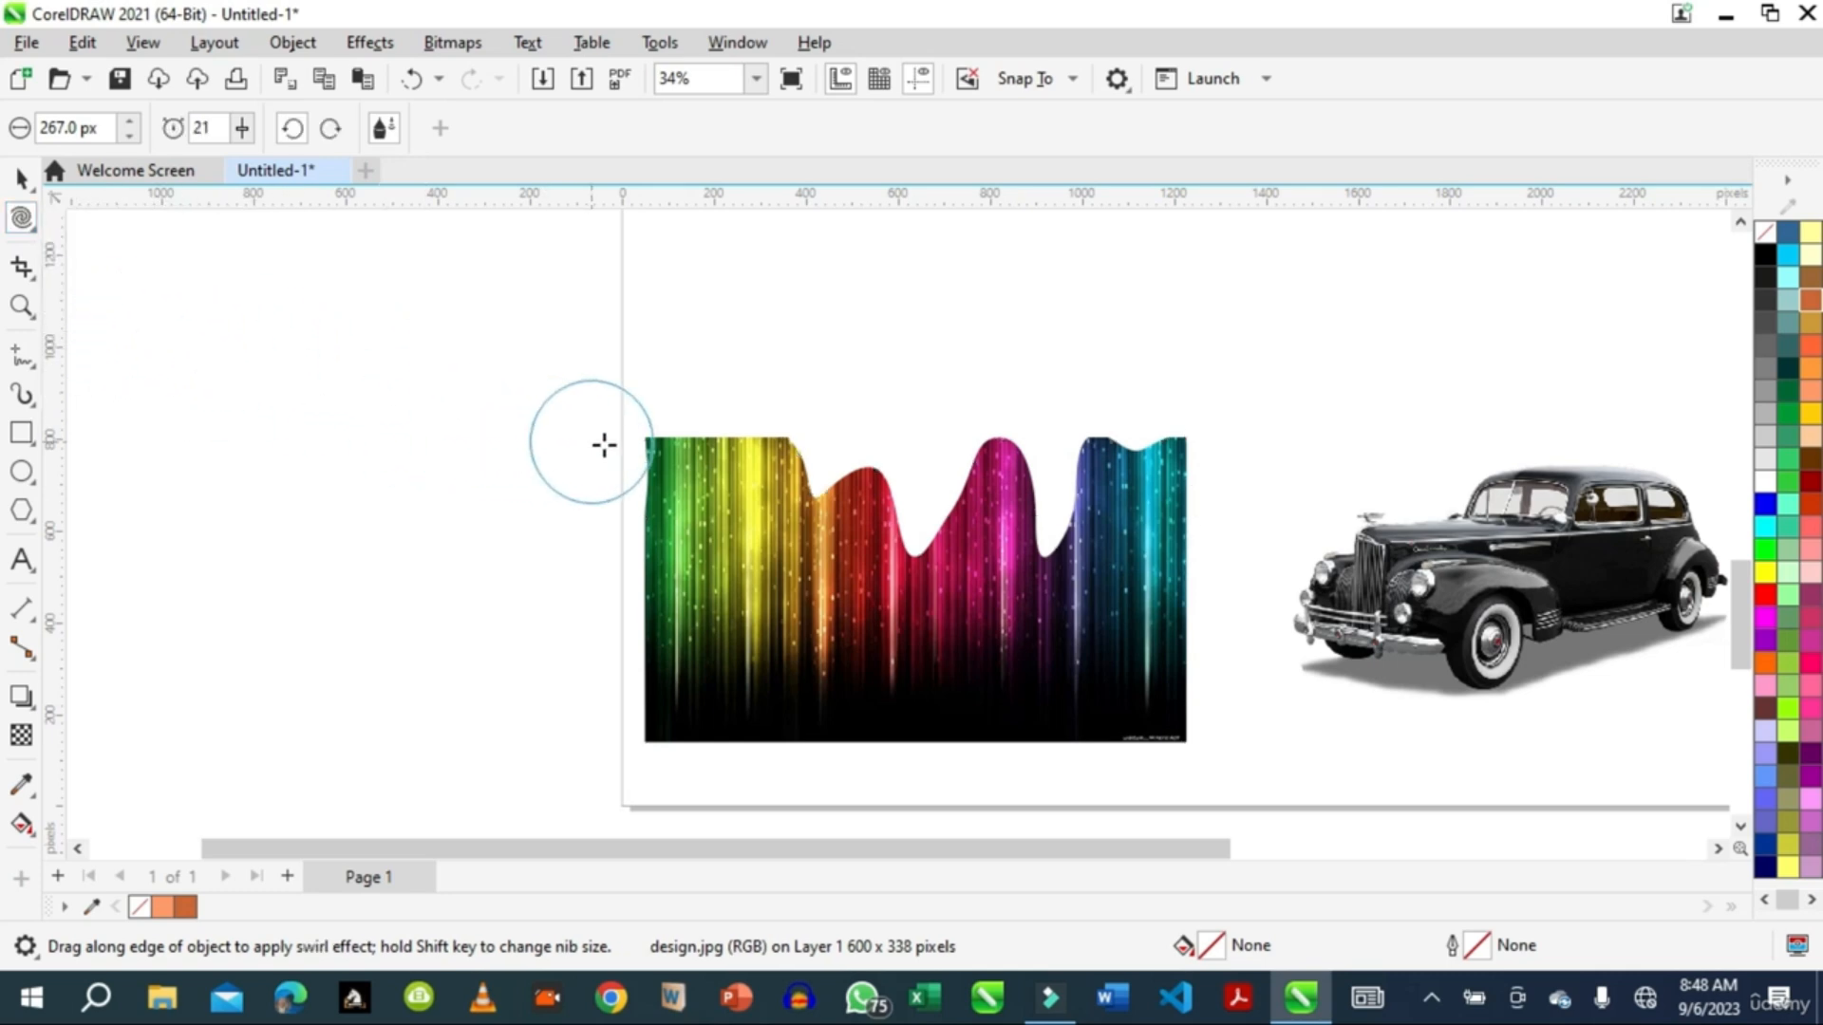
mouse_move(678, 452)
mouse_down()
mouse_move(699, 423)
mouse_move(711, 445)
mouse_up()
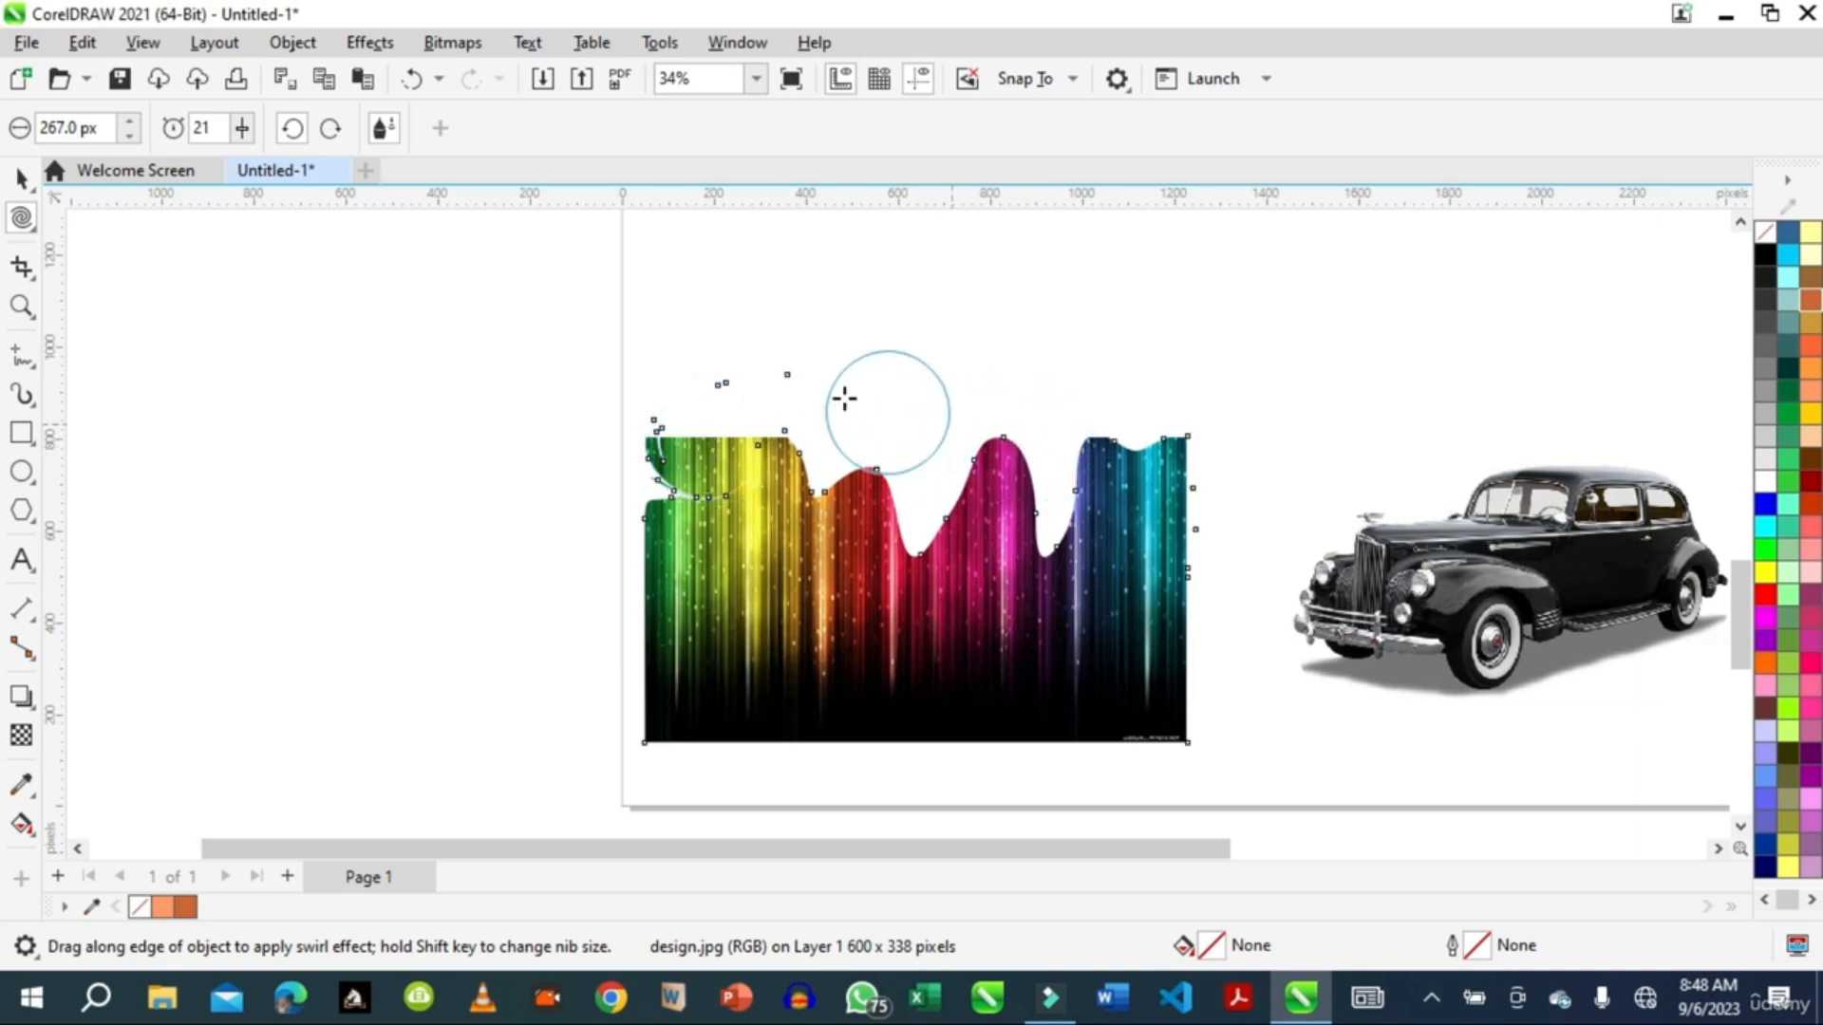
- Set the twirl rate to 81 and twirl the striped image's upper-right corner and its right edge below it
click(244, 128)
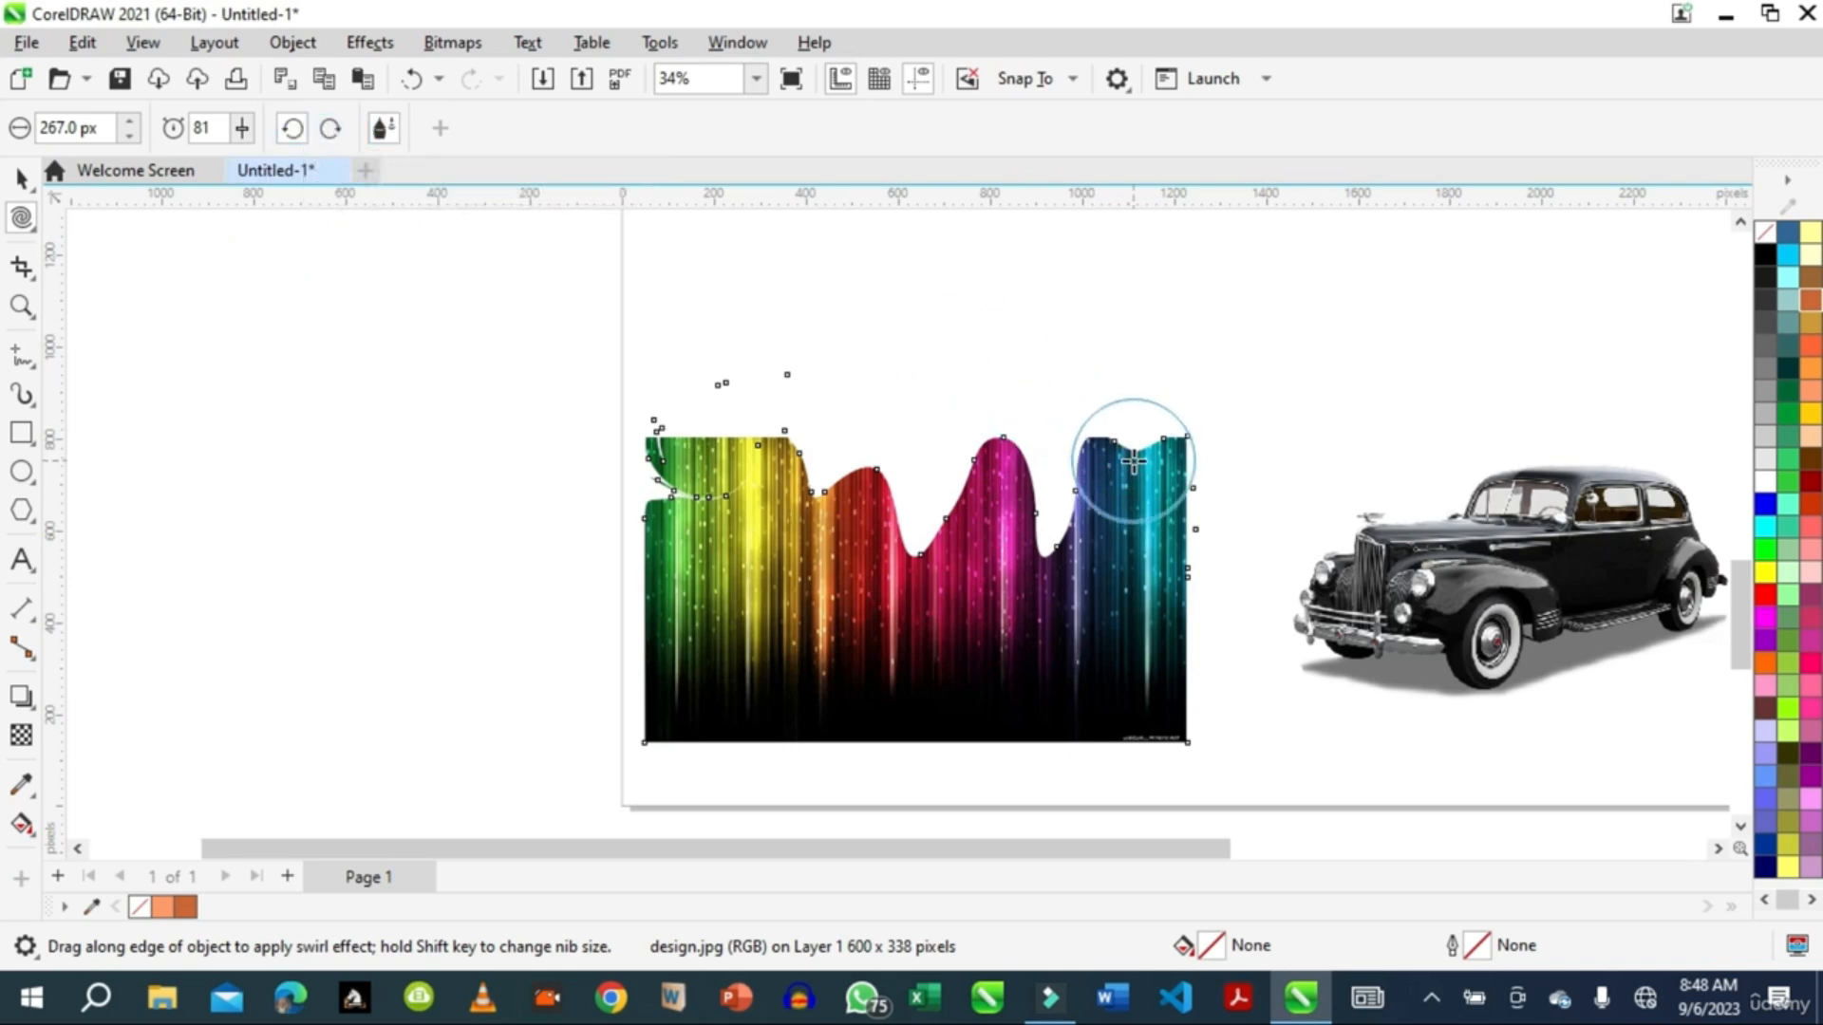
drag(1133, 460, 1133, 460)
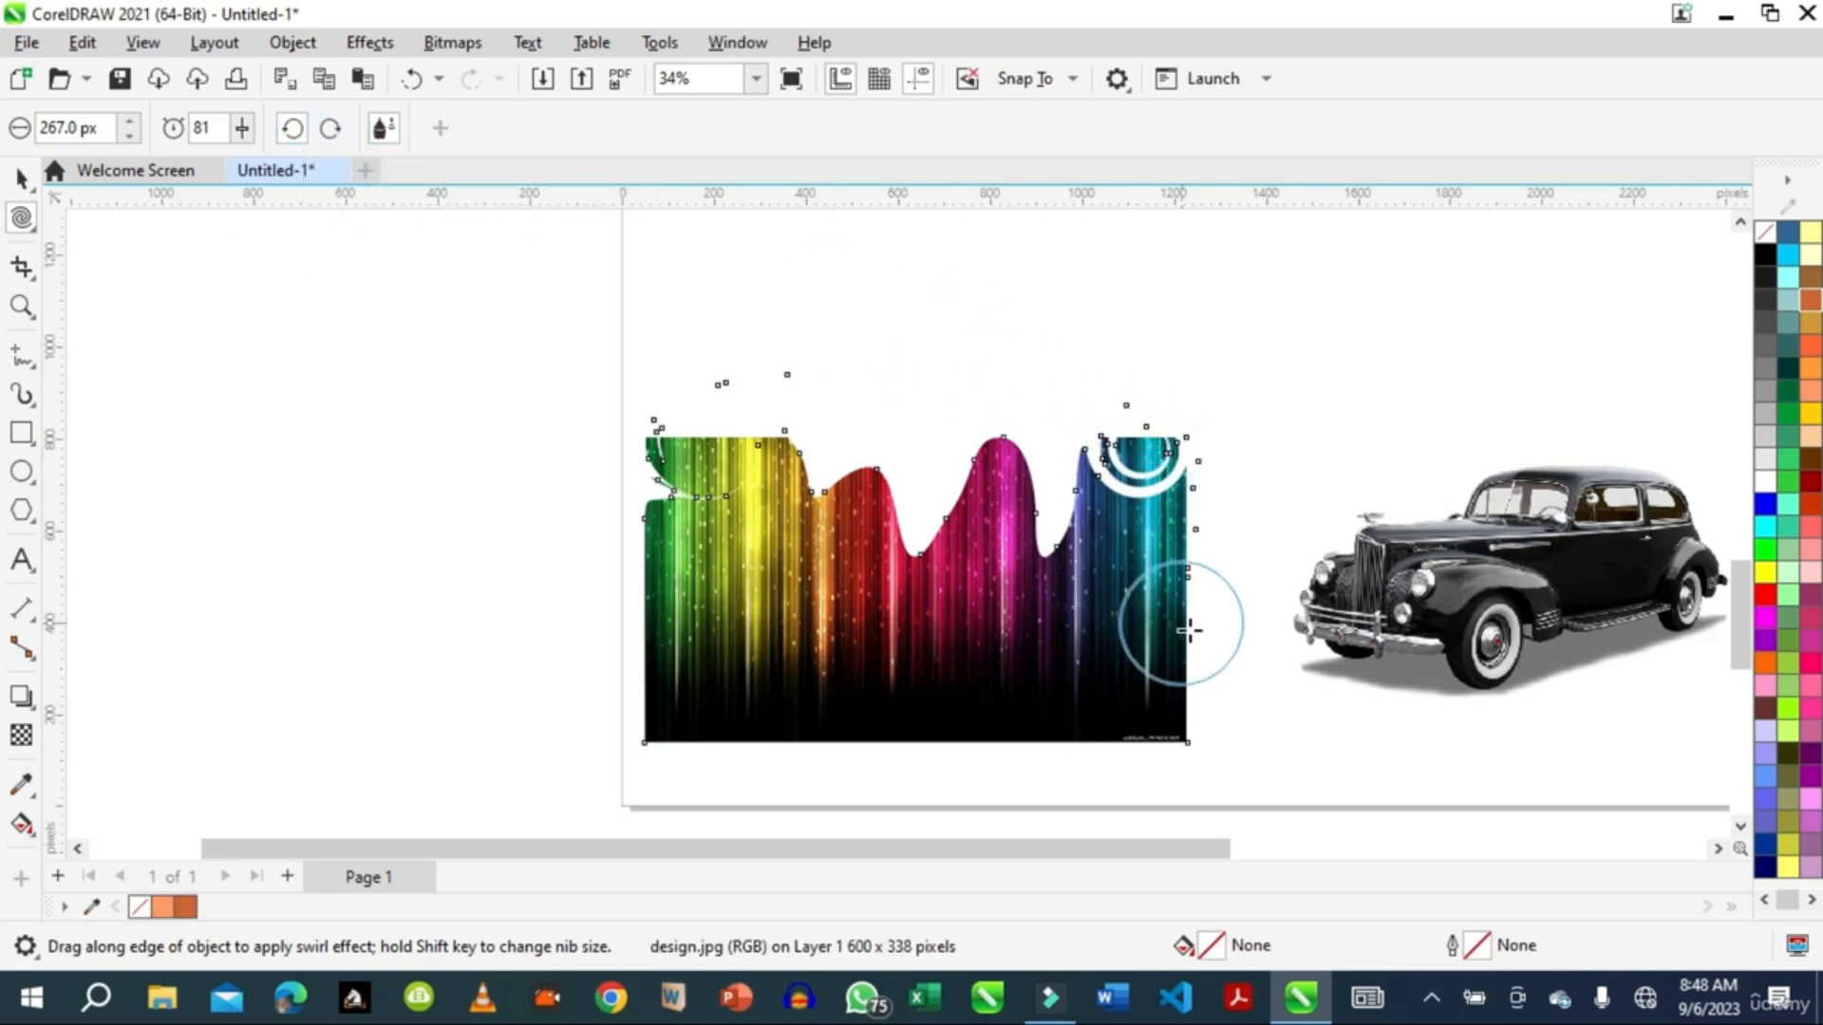
drag(1098, 632, 1153, 618)
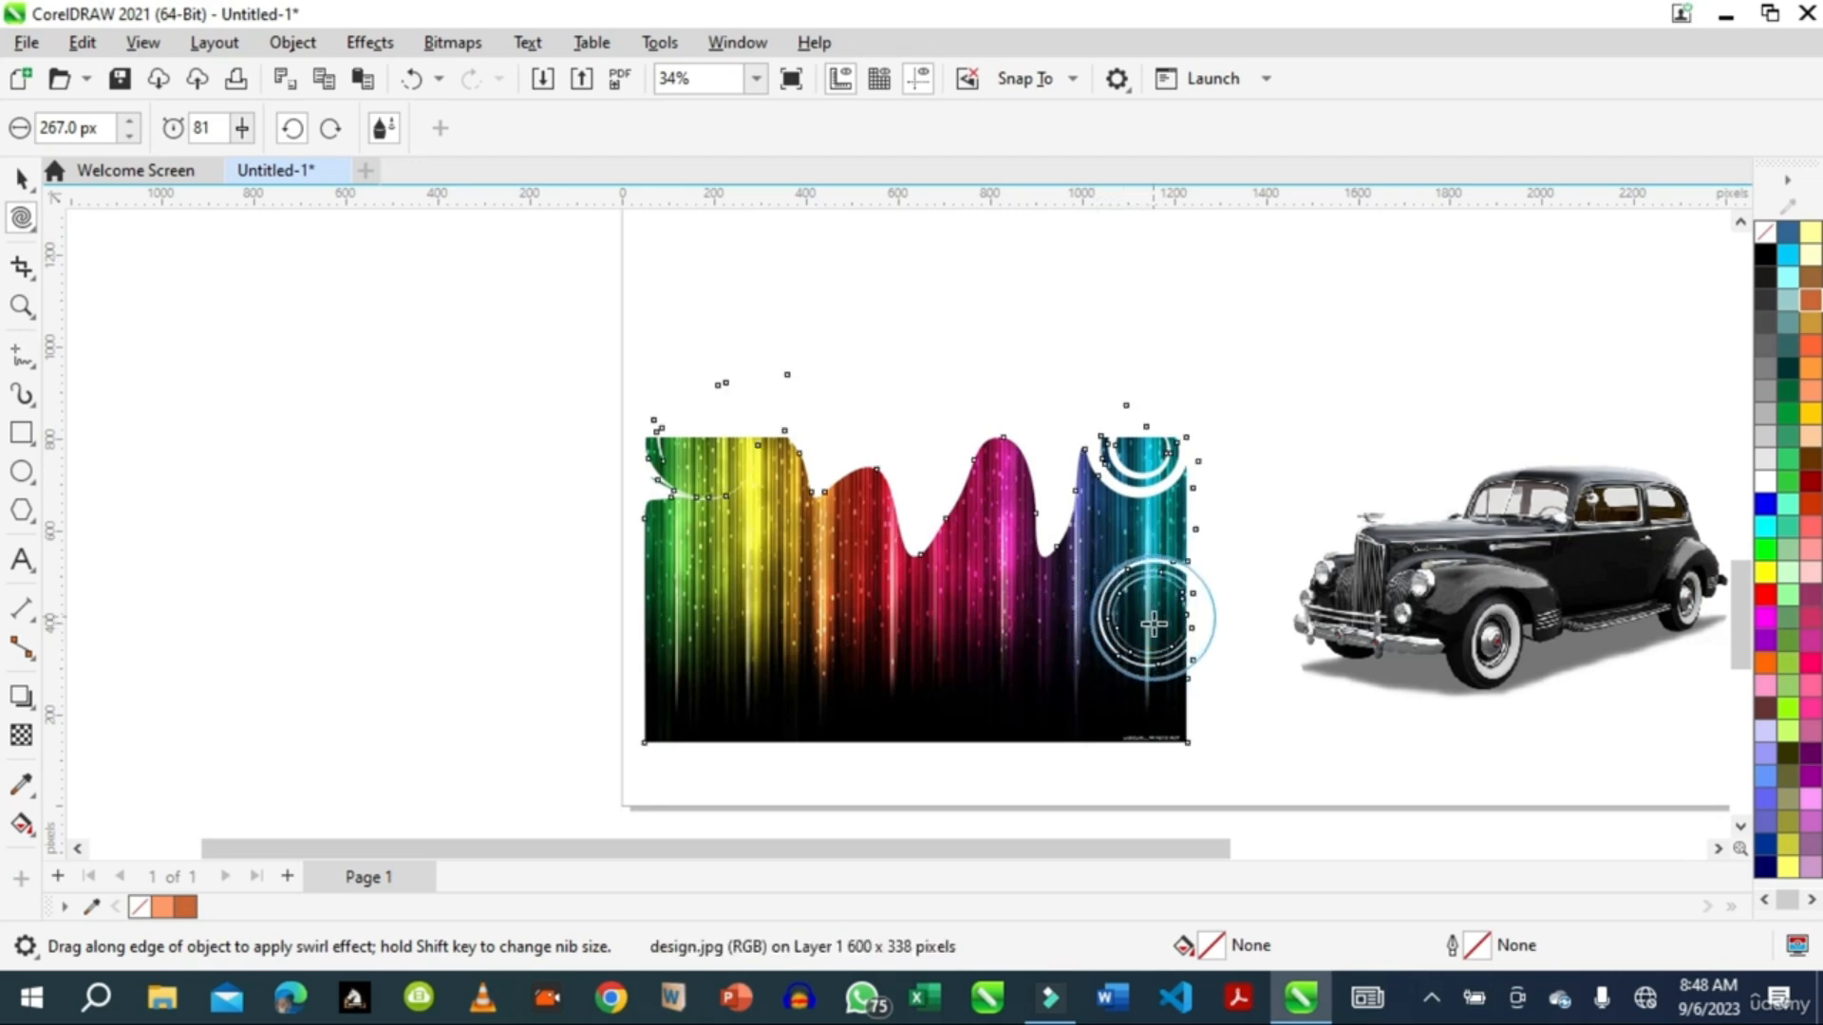
- Twirl the orange shape into spirals at two places on its top edge, one on its left edge and two along its bottom edge
drag(1742, 594, 1751, 379)
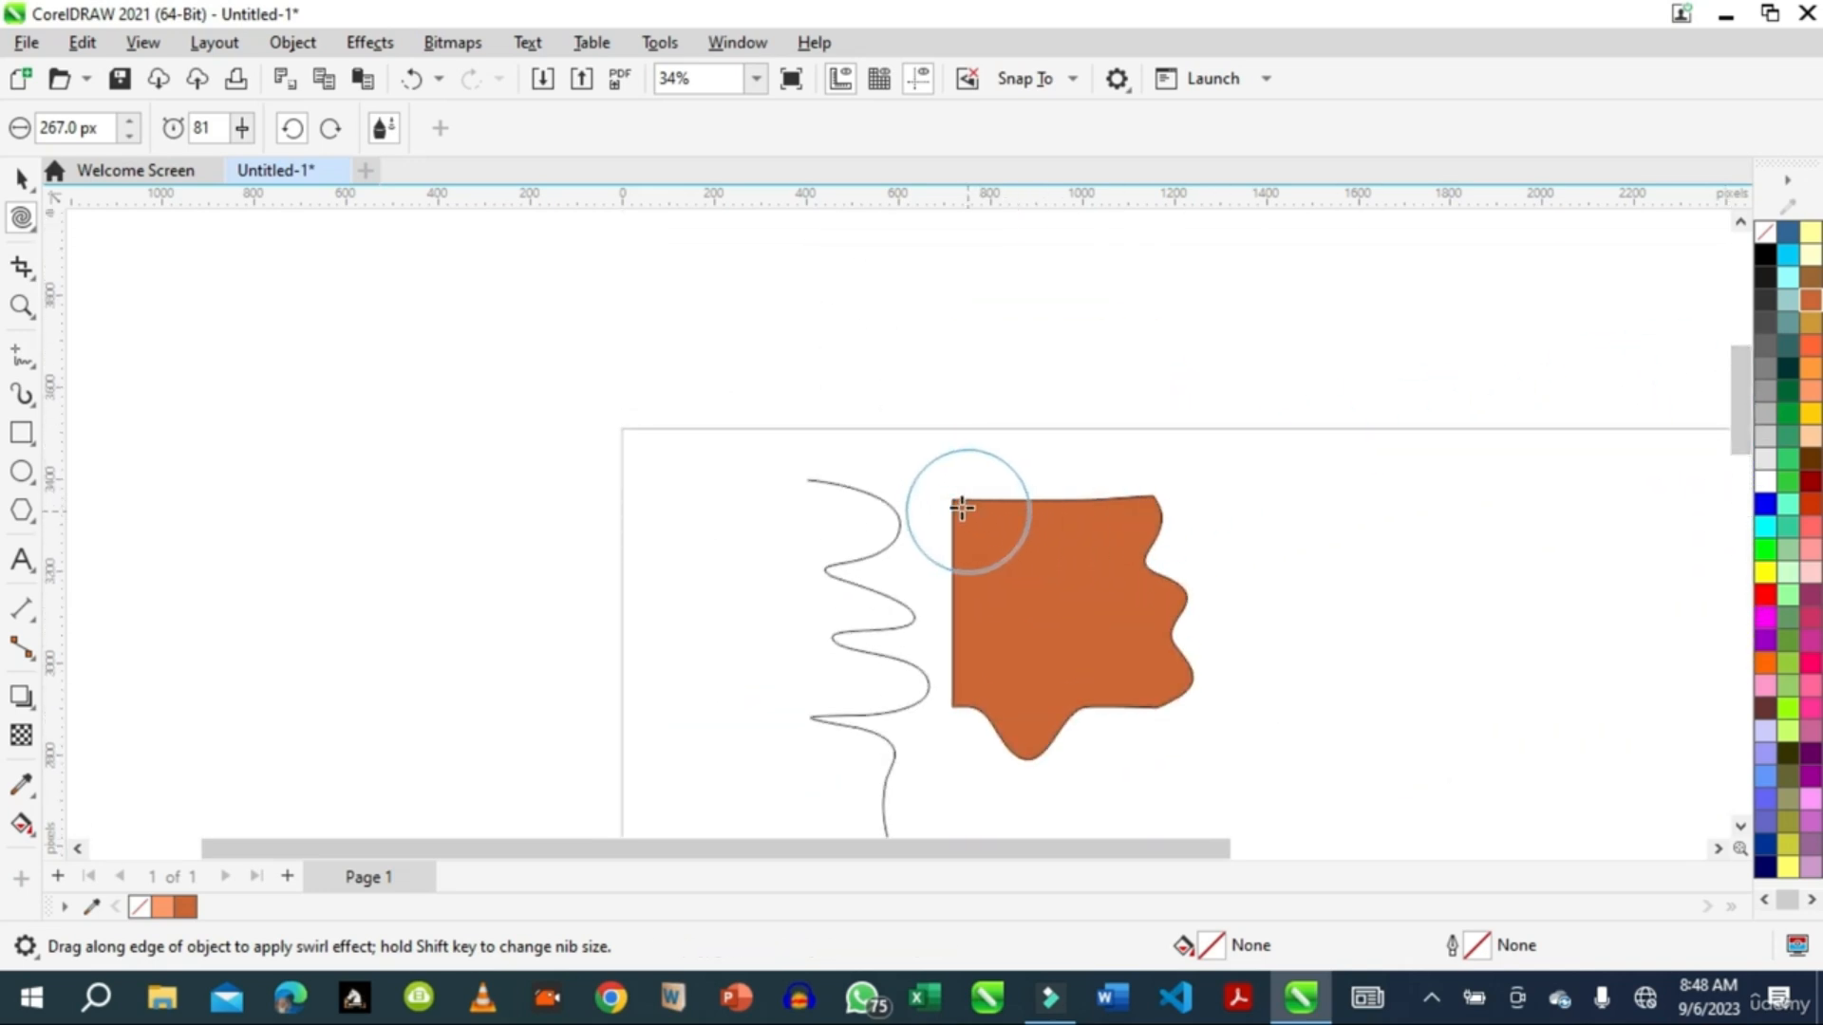
drag(962, 506, 965, 504)
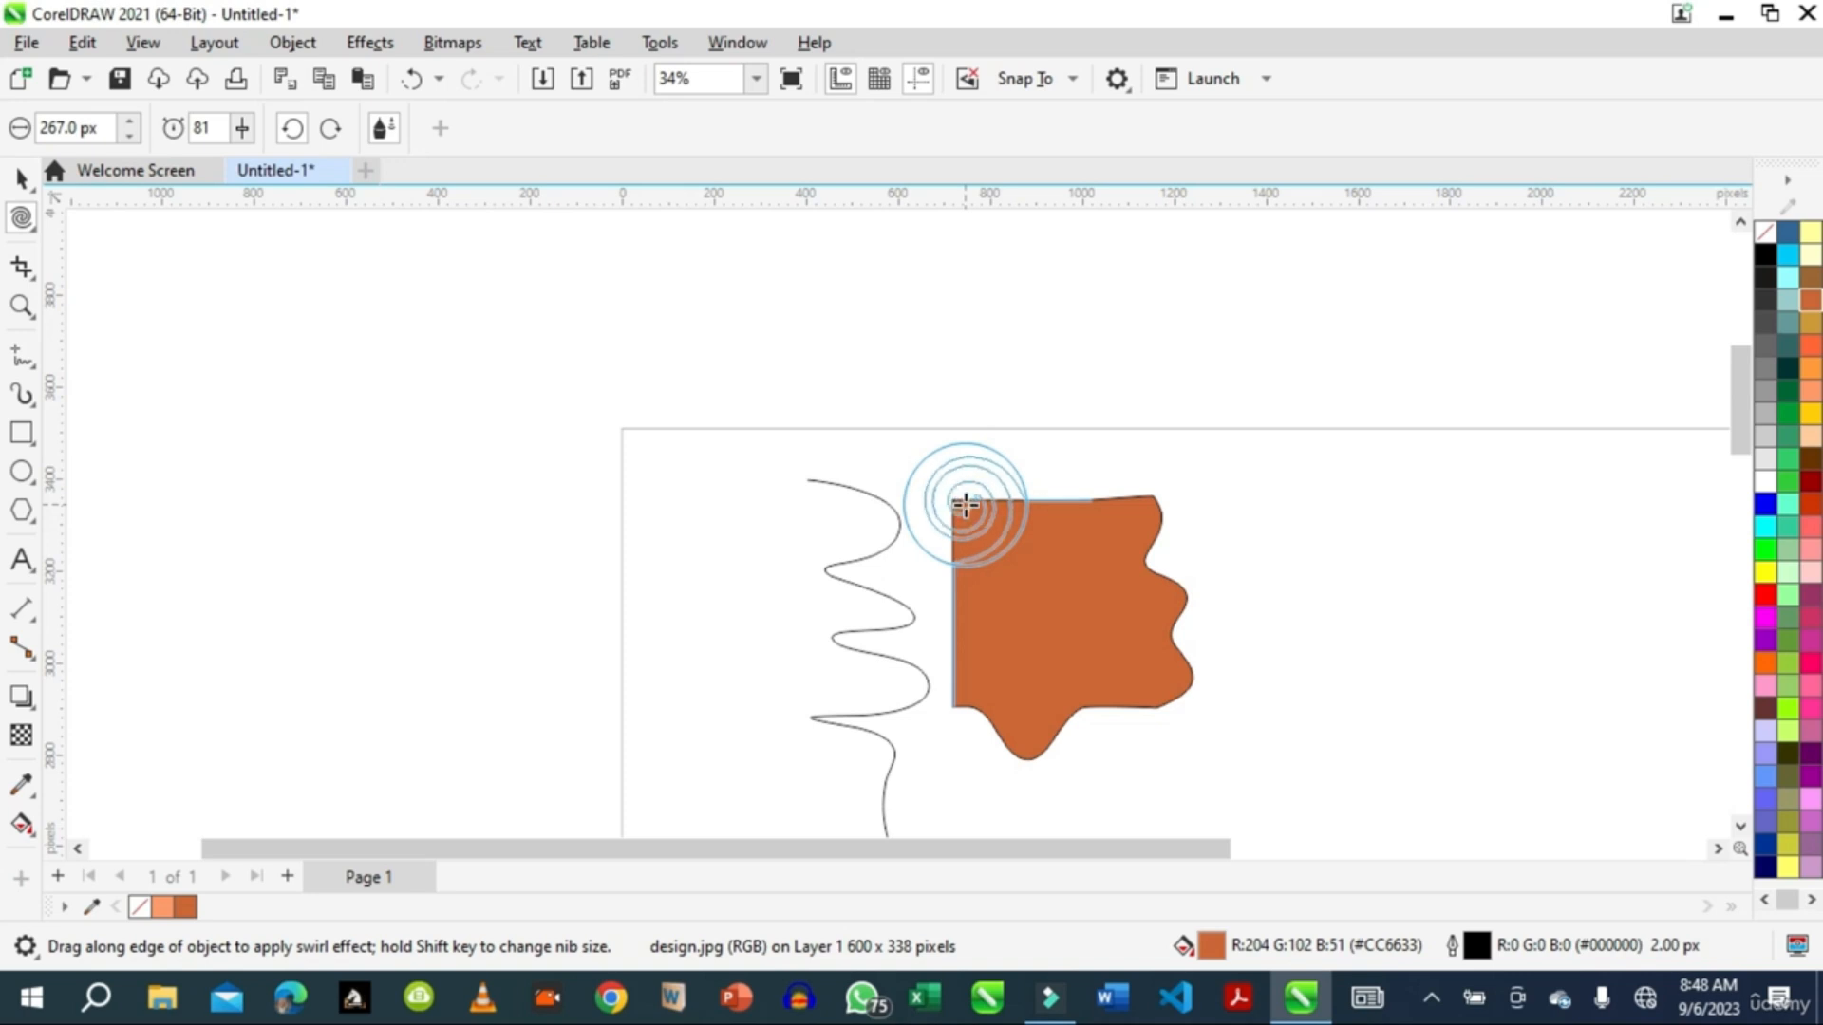
drag(1092, 501, 1090, 503)
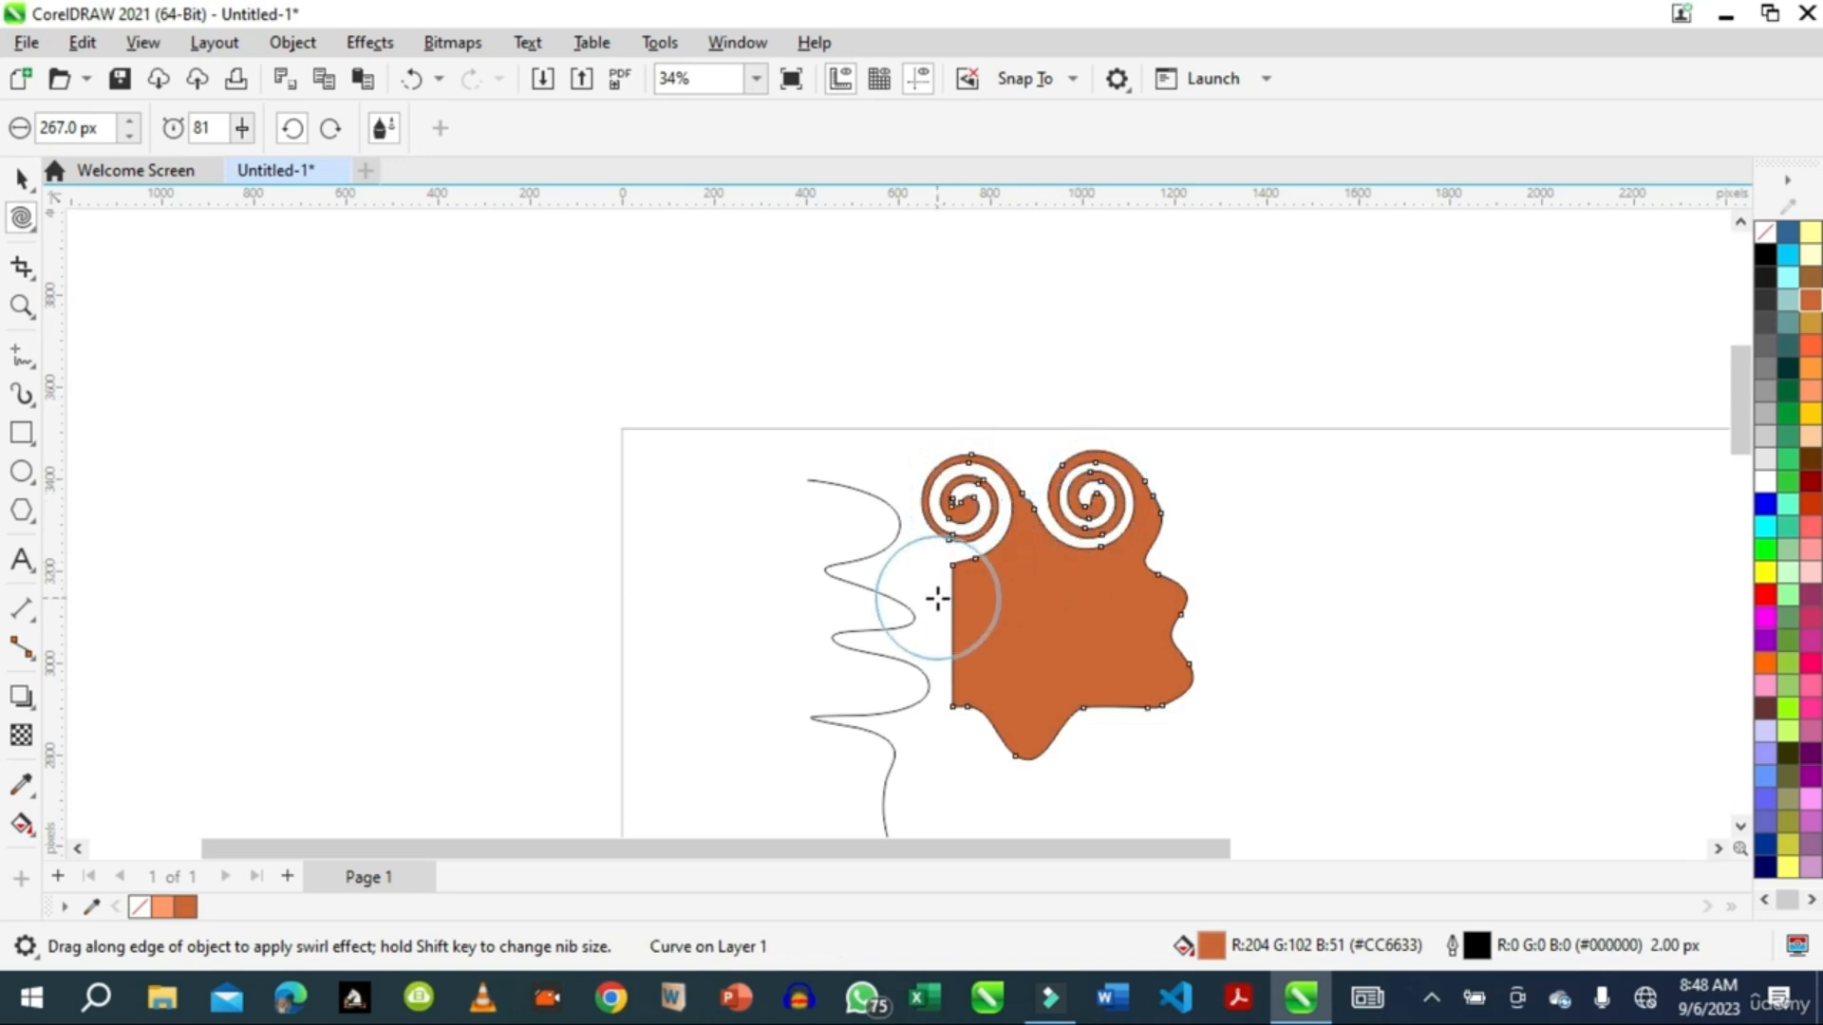
drag(949, 603, 955, 606)
drag(988, 705, 1078, 695)
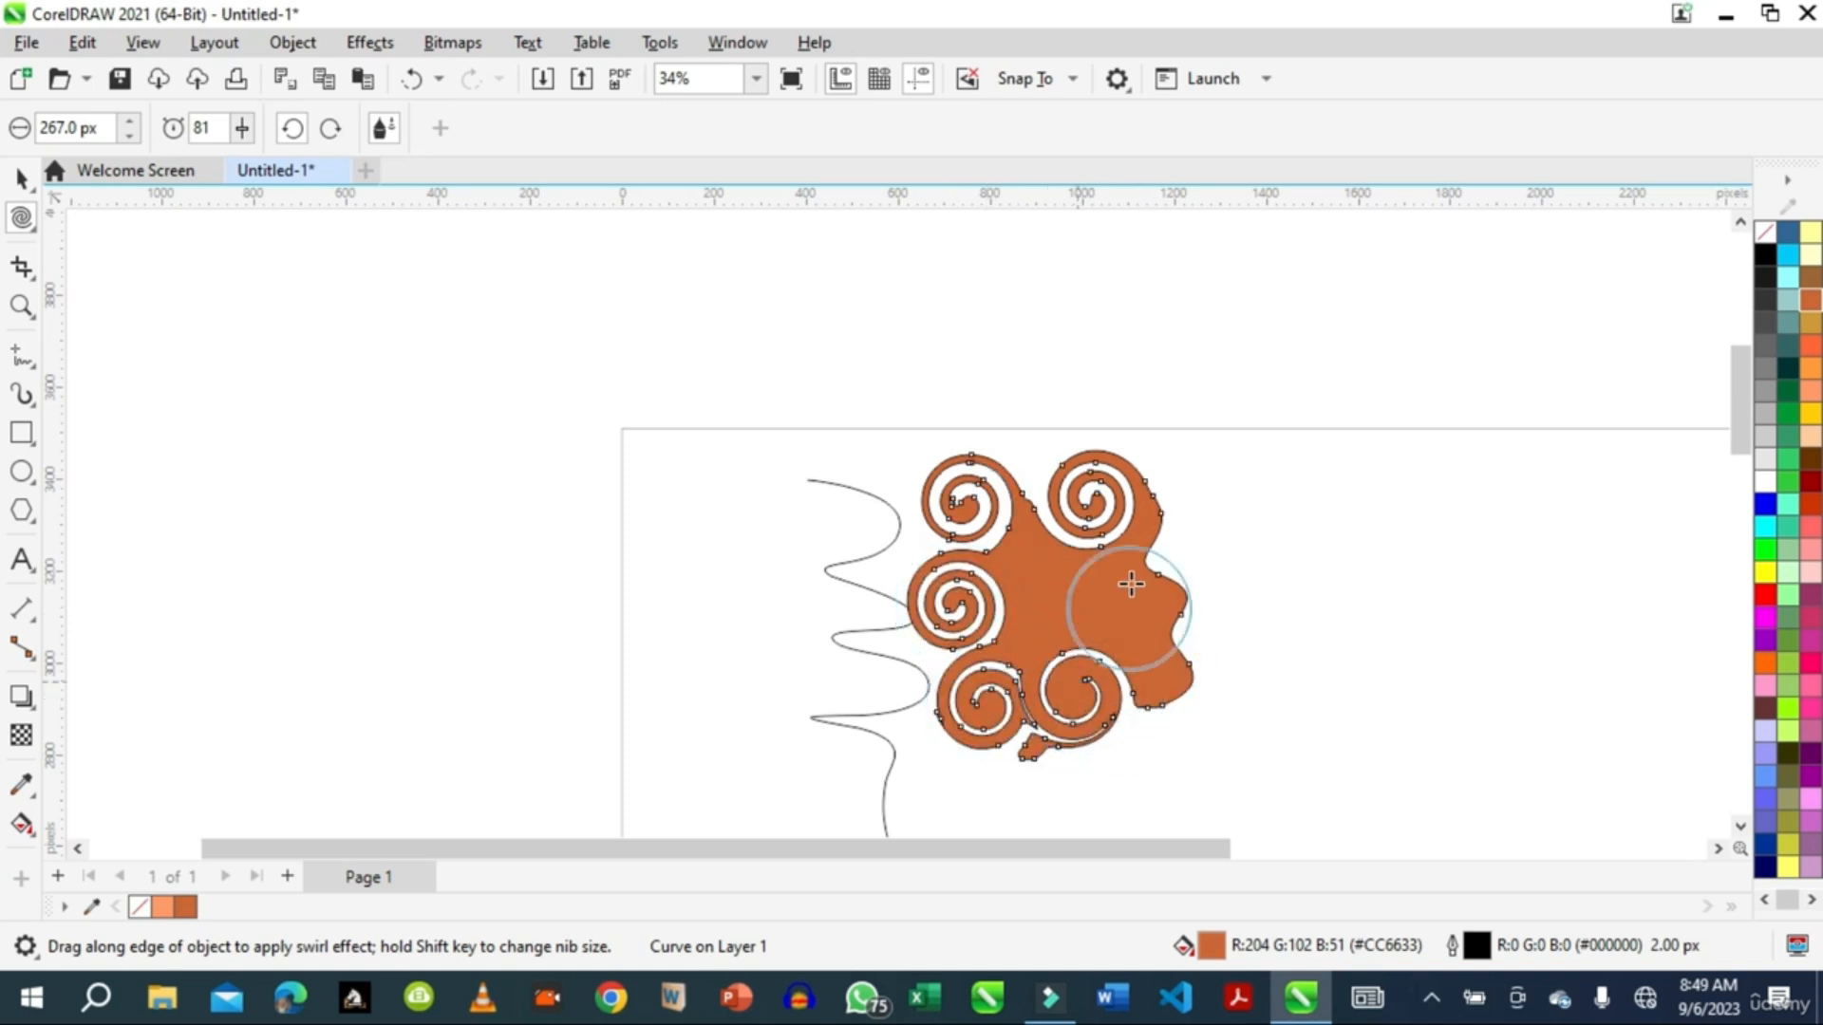
- Use Attract and Repel in Repel mode to bulge the orange shape's right edge outward and hollow out its upper-right side
click(22, 230)
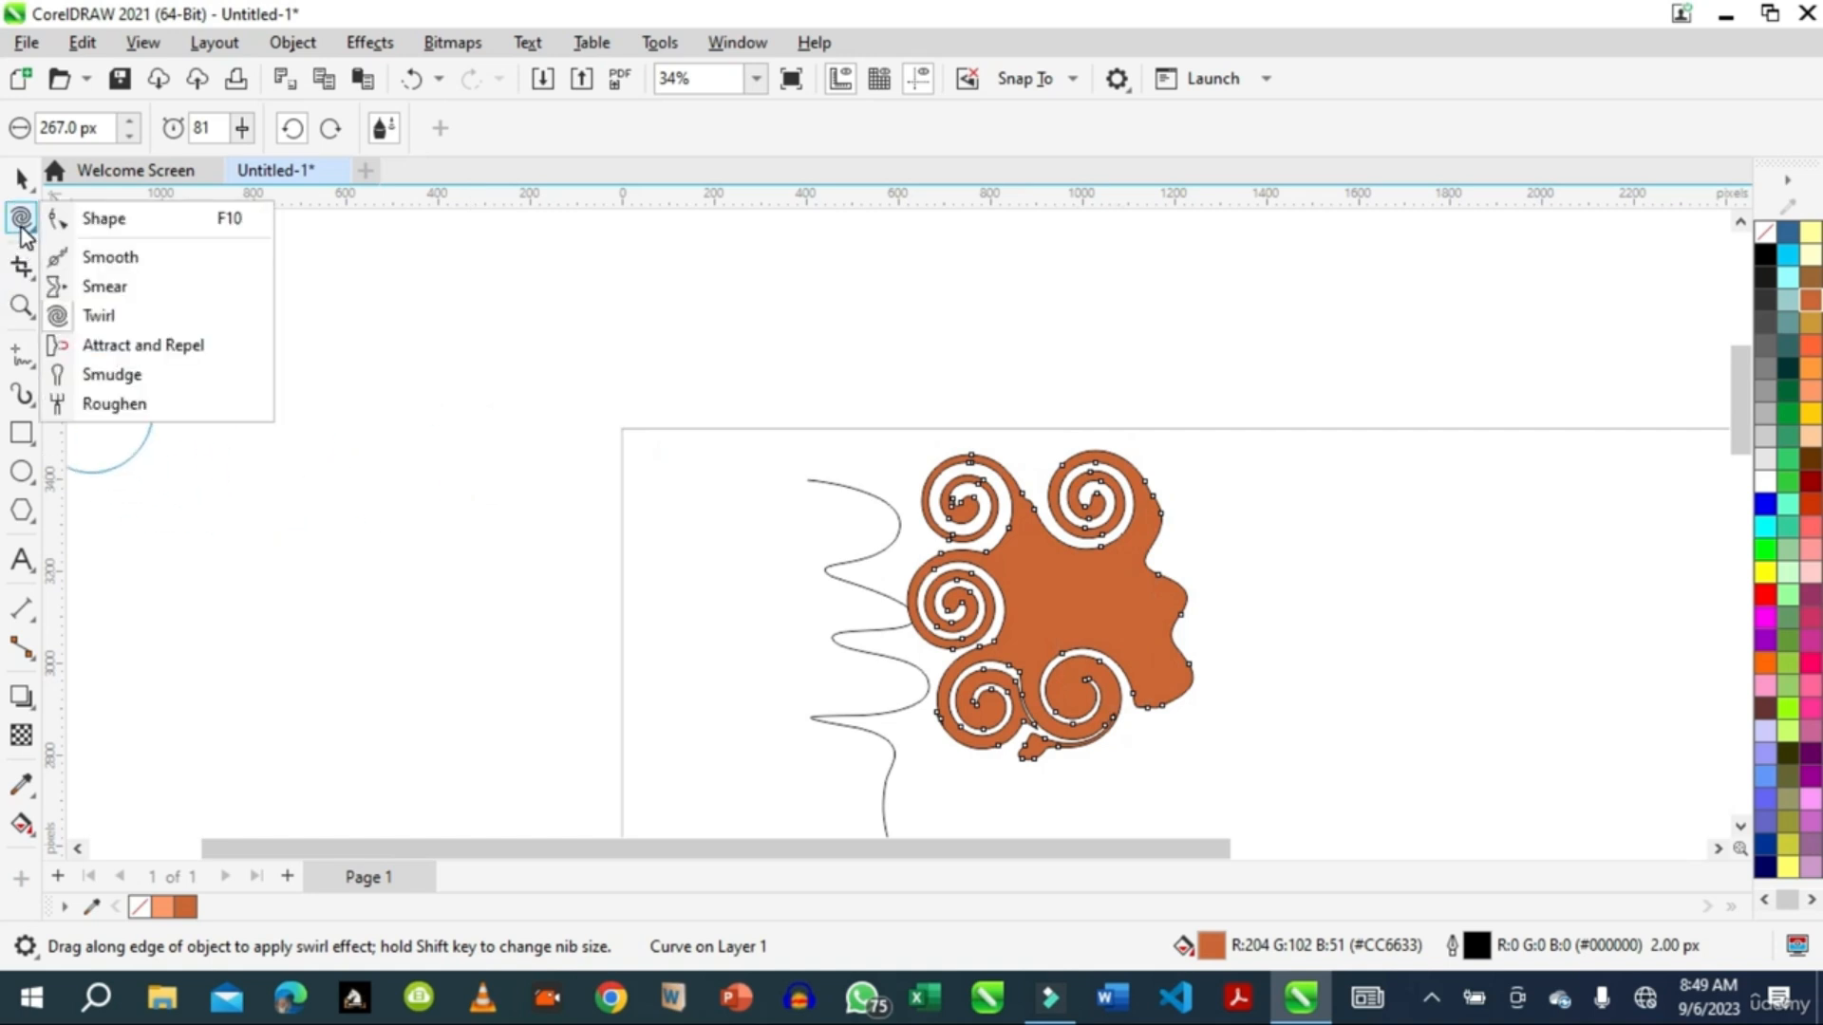
click(116, 350)
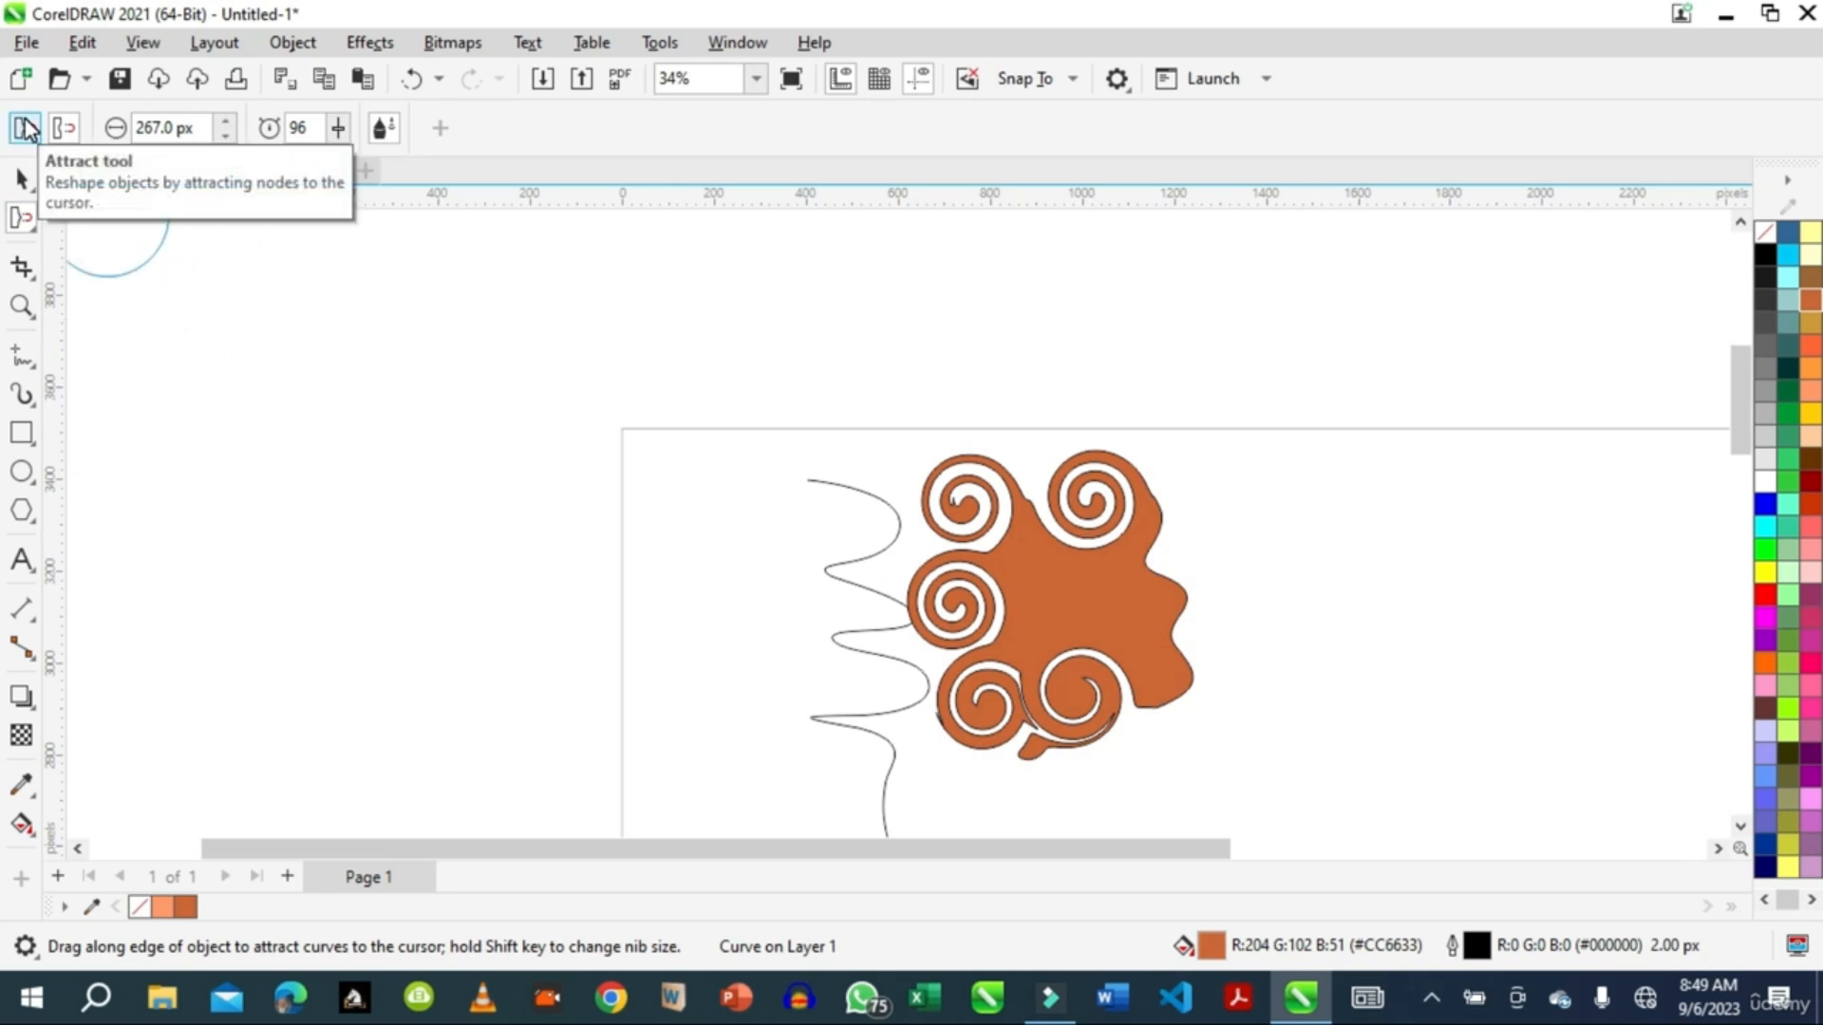
click(63, 129)
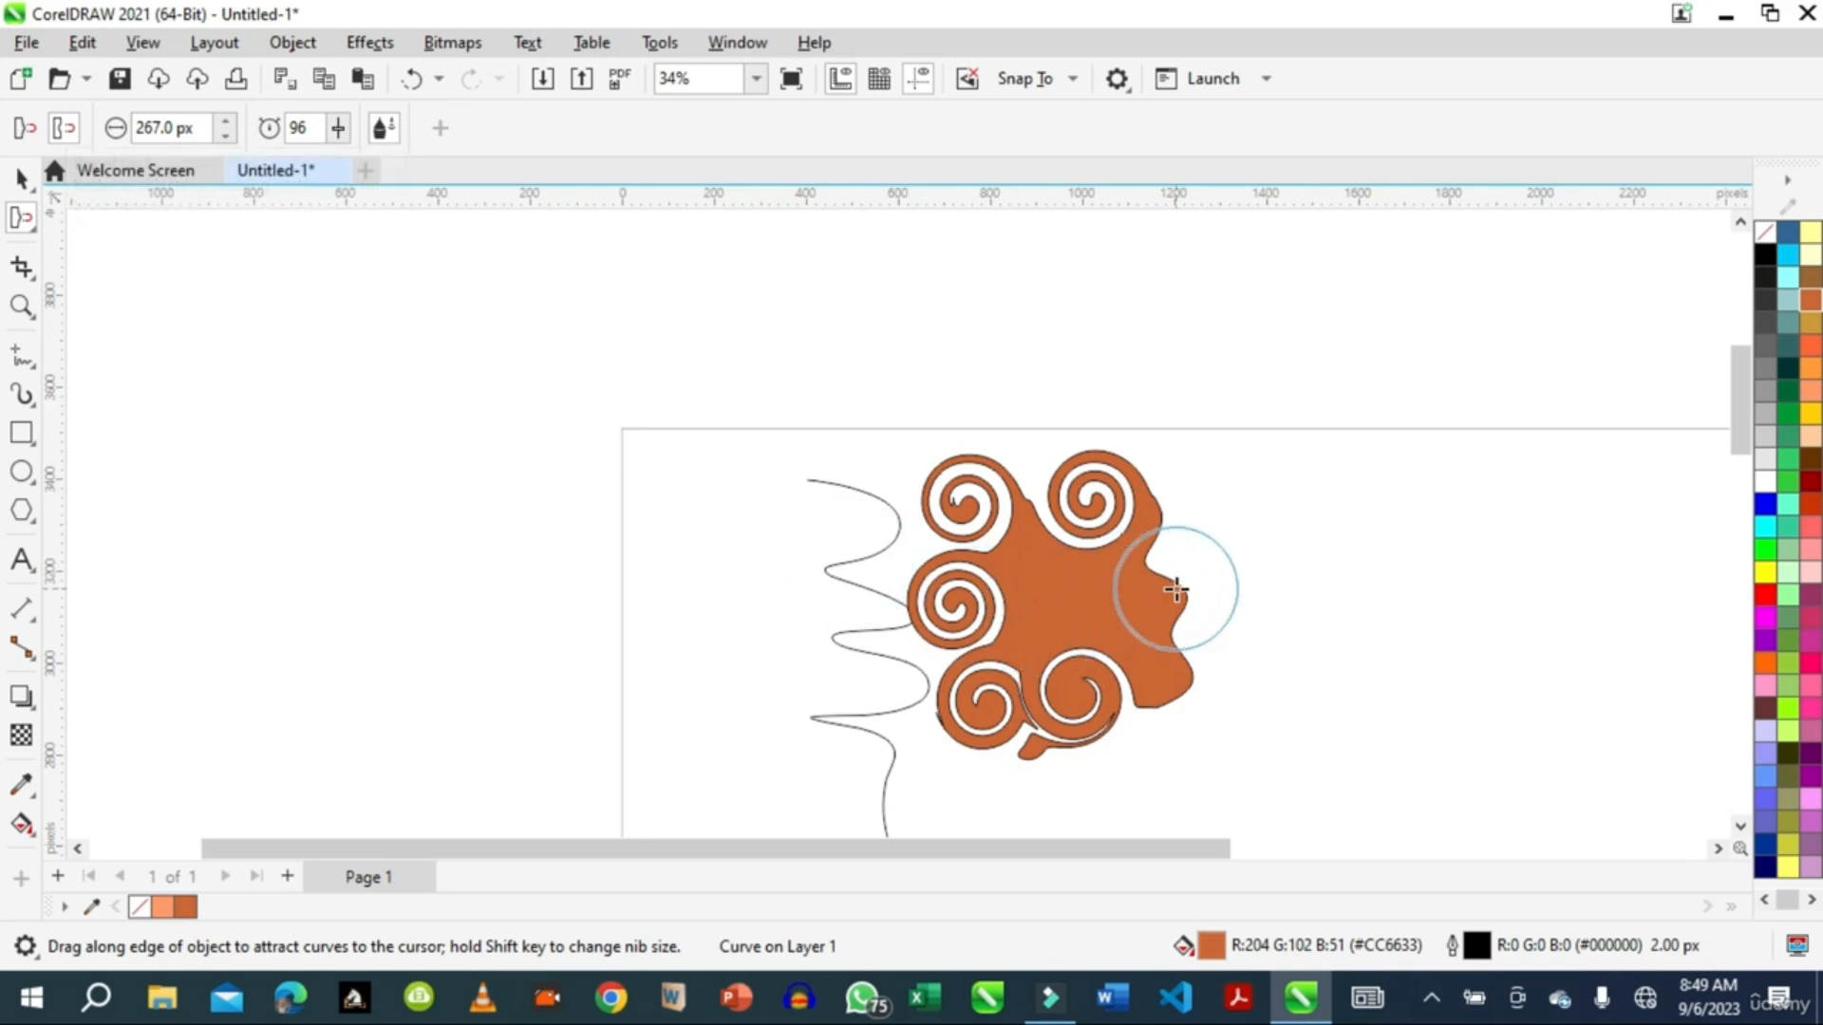
drag(1173, 586, 1187, 579)
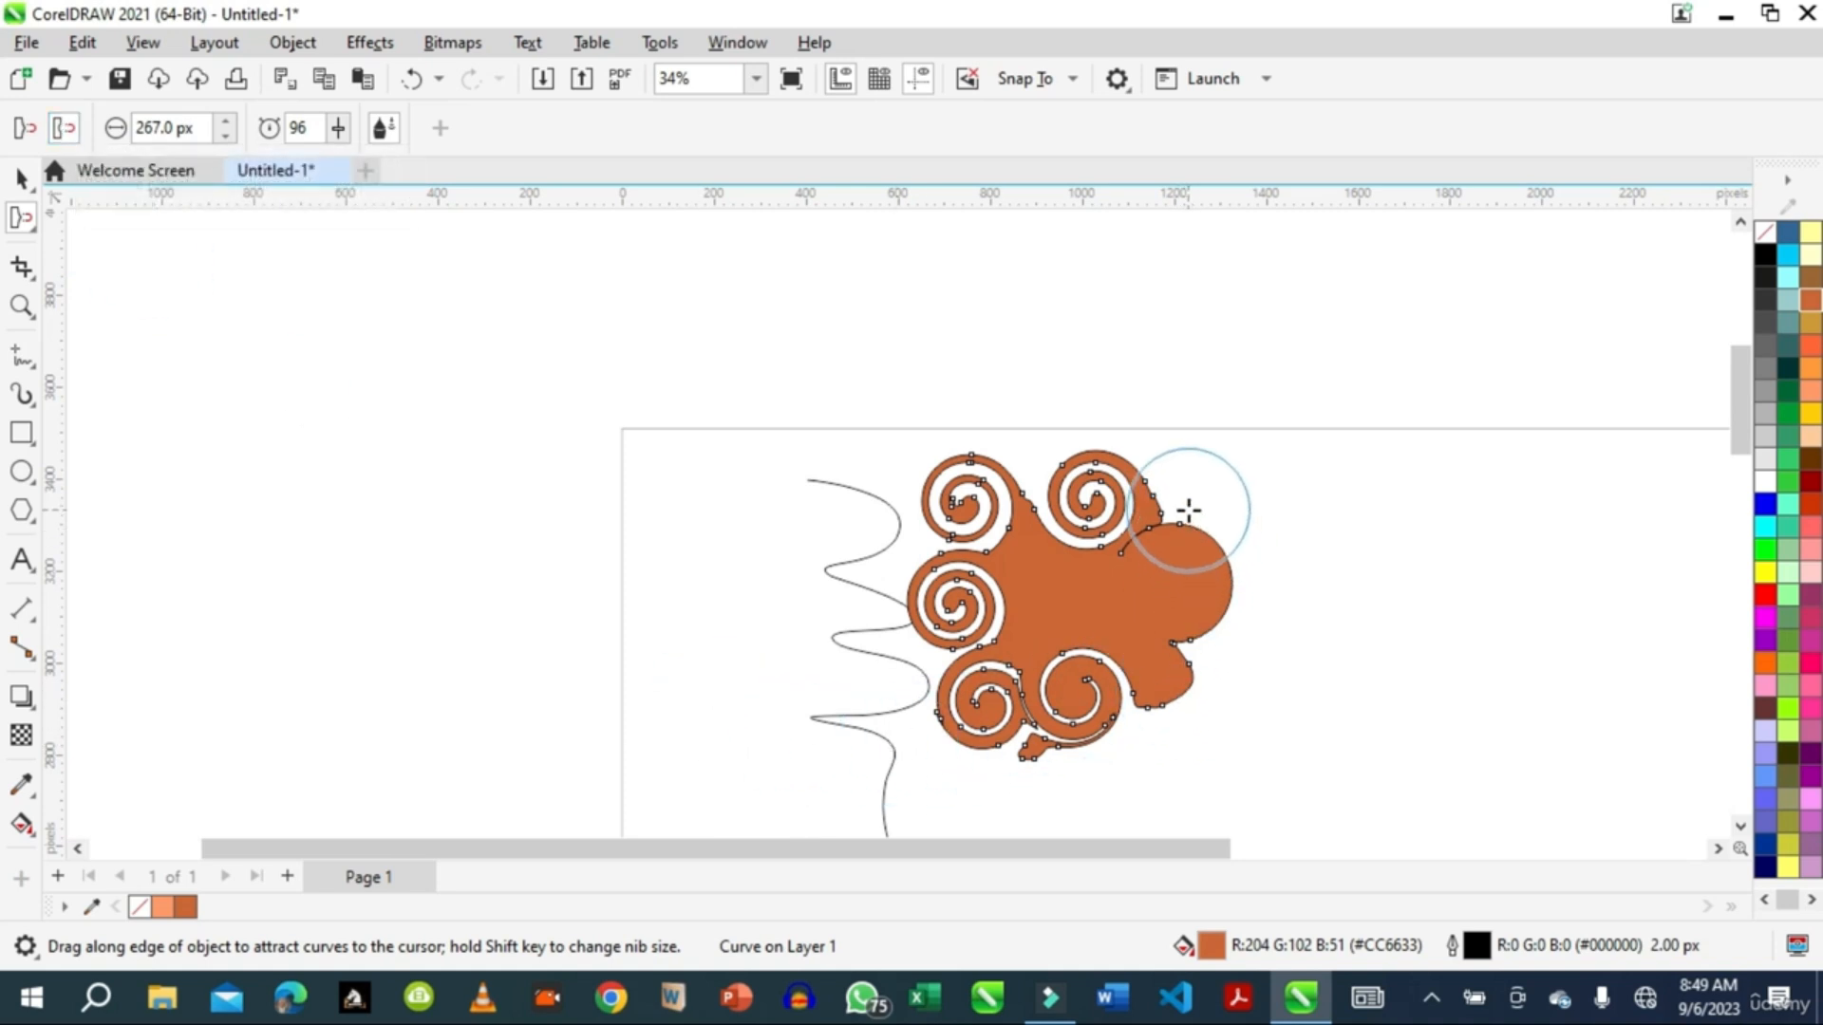
mouse_move(1184, 508)
mouse_down()
mouse_move(1206, 579)
mouse_move(1169, 580)
mouse_move(1166, 534)
mouse_move(1160, 598)
mouse_move(1033, 600)
mouse_up()
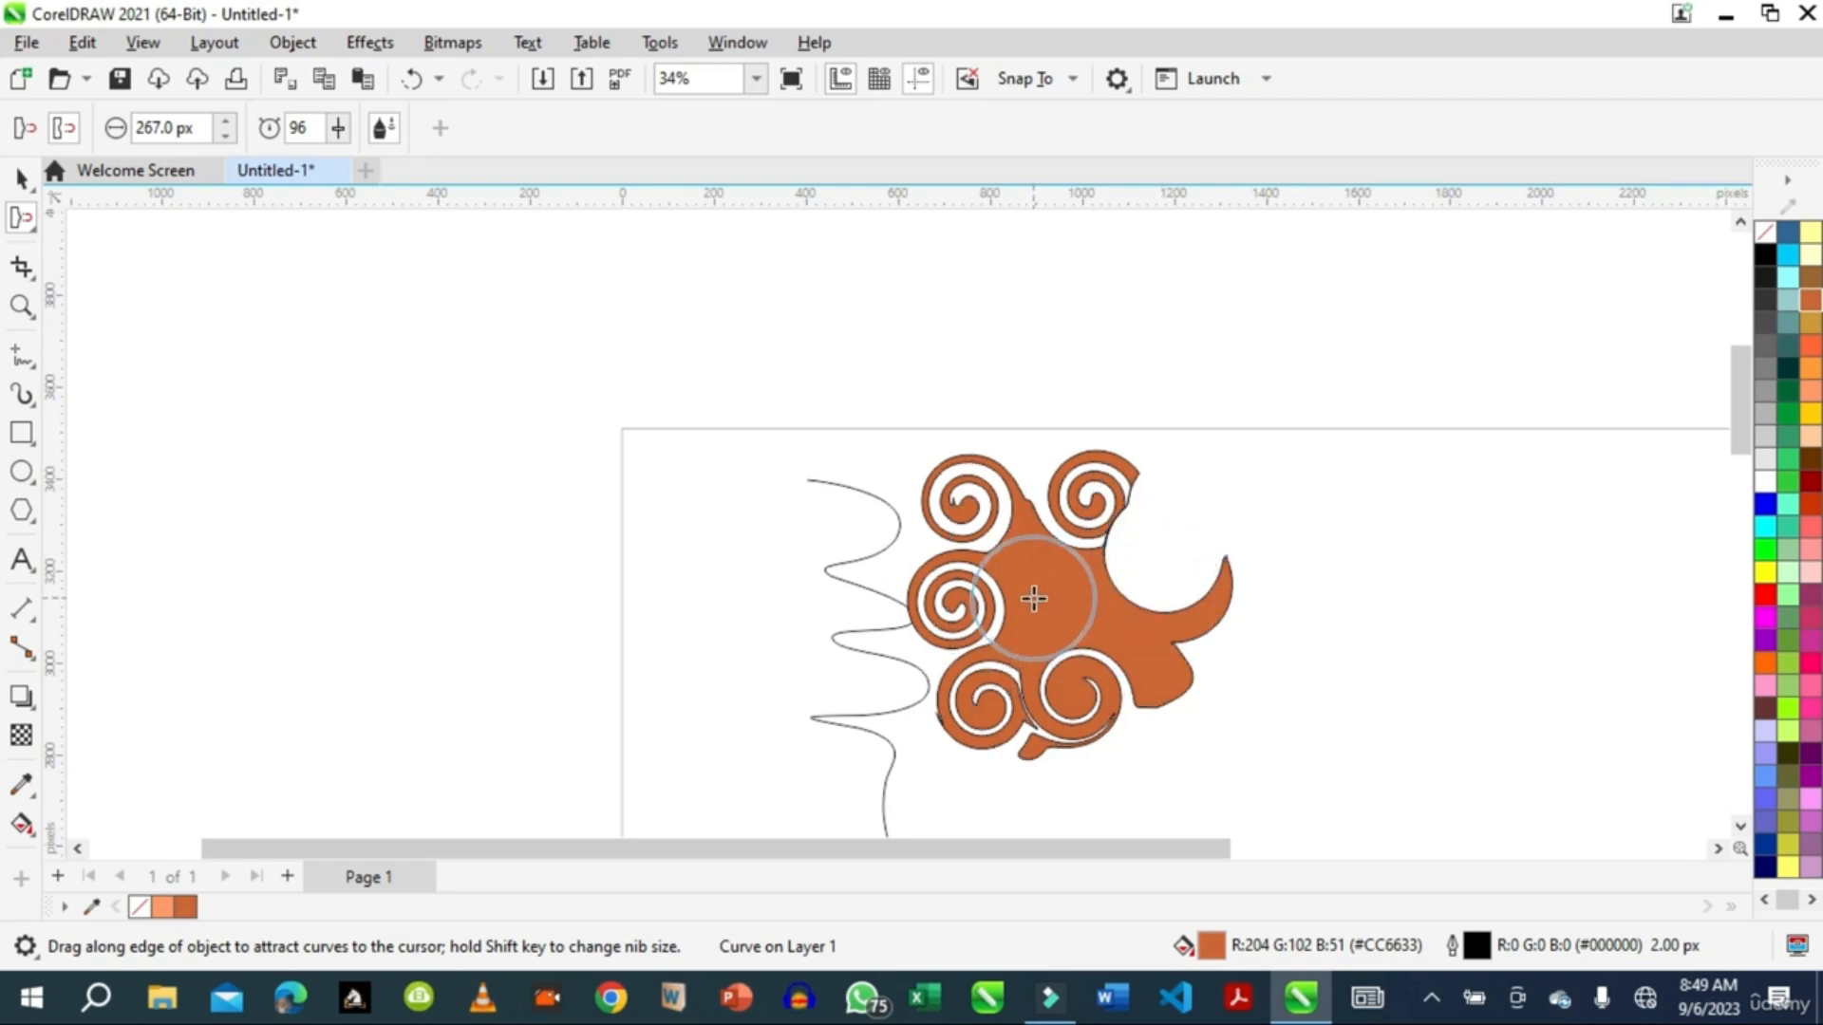
- Select the striped image and repel its magenta peak downward into a shallow hollow
drag(1743, 415, 1737, 629)
click(1006, 500)
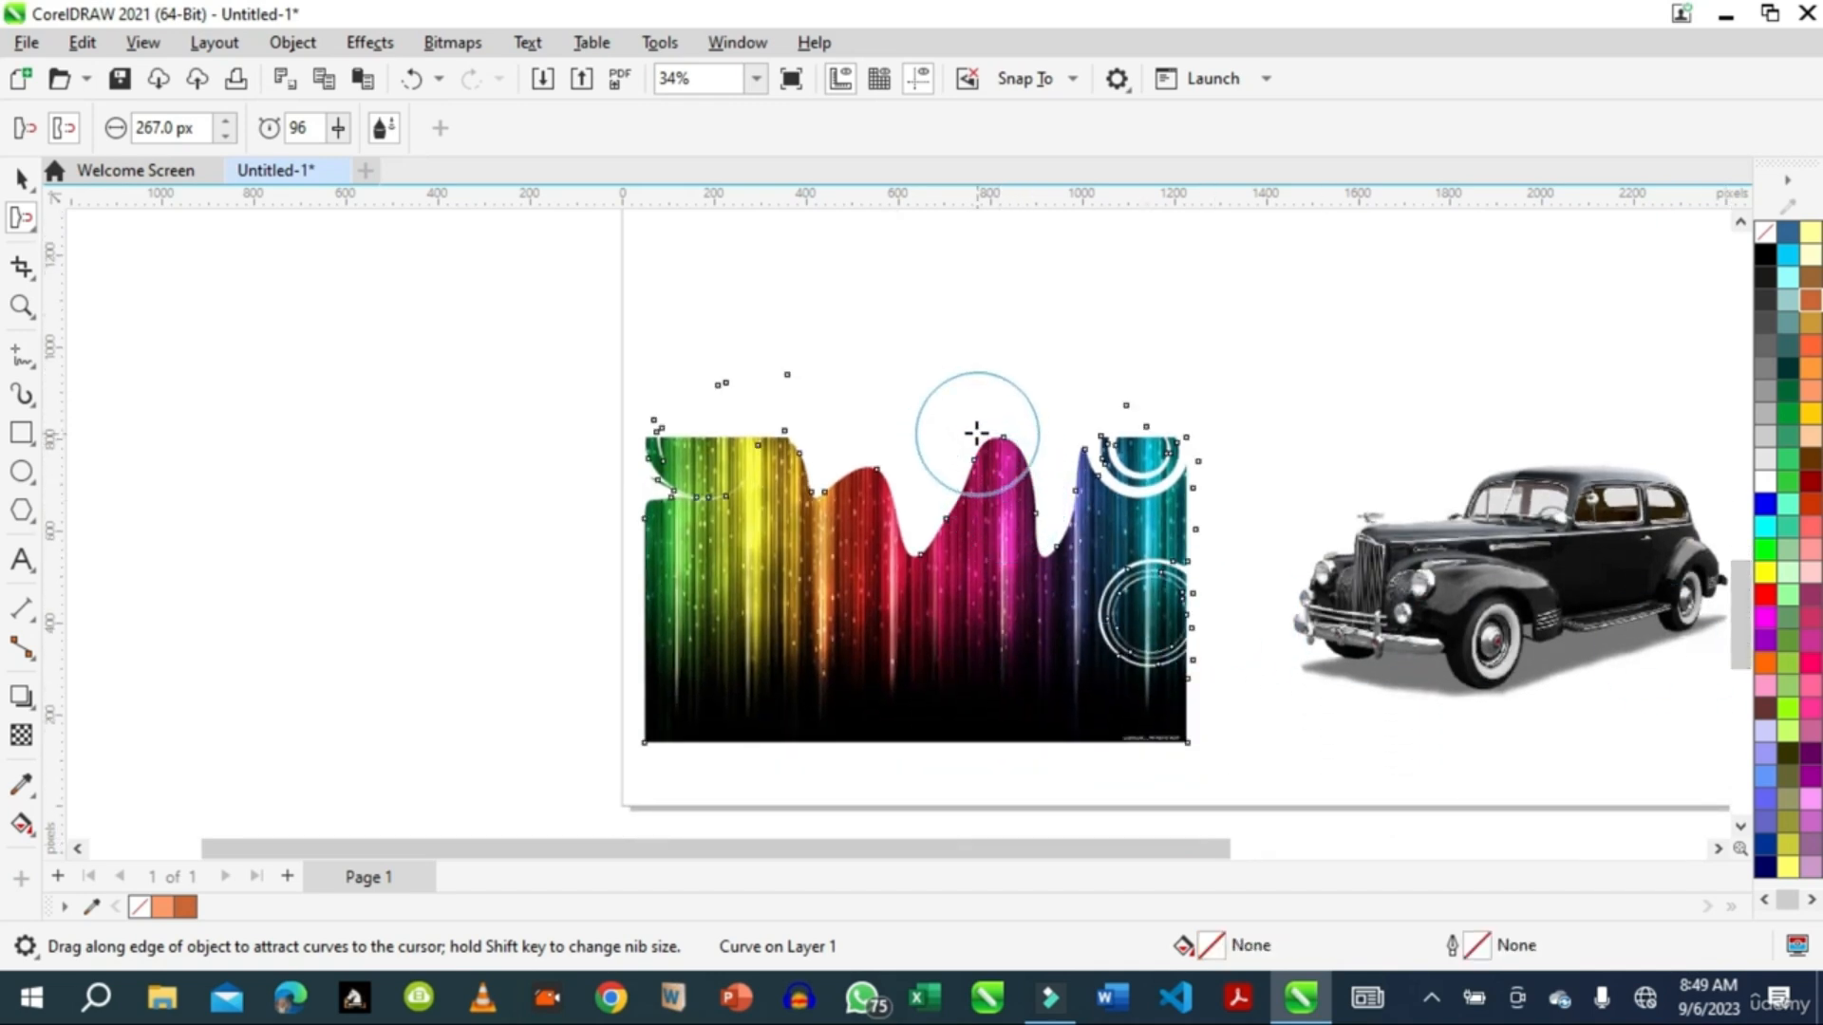
drag(976, 434, 988, 481)
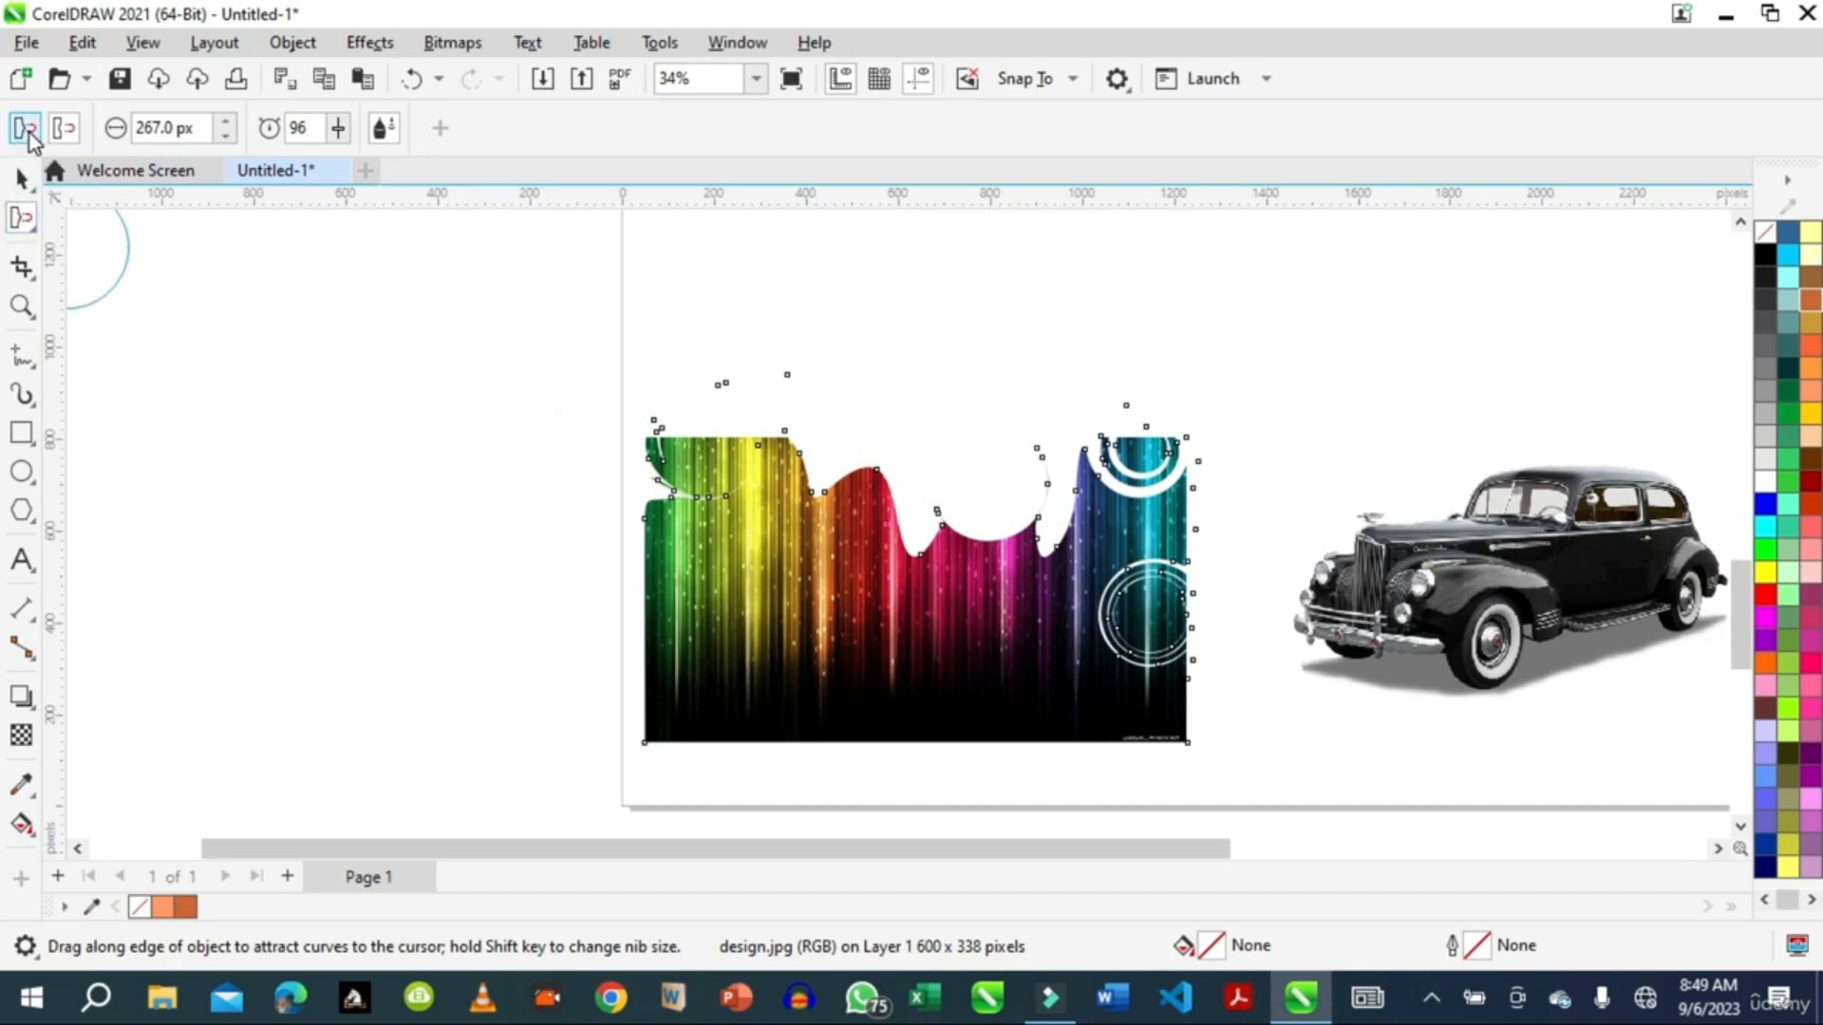
- Switch to Attract mode and pull together the nodes along the striped image's top and left edges to reshape its wavy outline
mouse_move(794, 513)
mouse_down()
mouse_move(854, 423)
mouse_move(952, 427)
mouse_move(925, 512)
mouse_move(952, 467)
mouse_move(1001, 509)
mouse_move(1009, 468)
mouse_move(1018, 587)
mouse_move(1126, 408)
mouse_move(1052, 408)
mouse_move(1097, 461)
mouse_move(1067, 487)
mouse_move(1009, 436)
mouse_move(982, 565)
mouse_up()
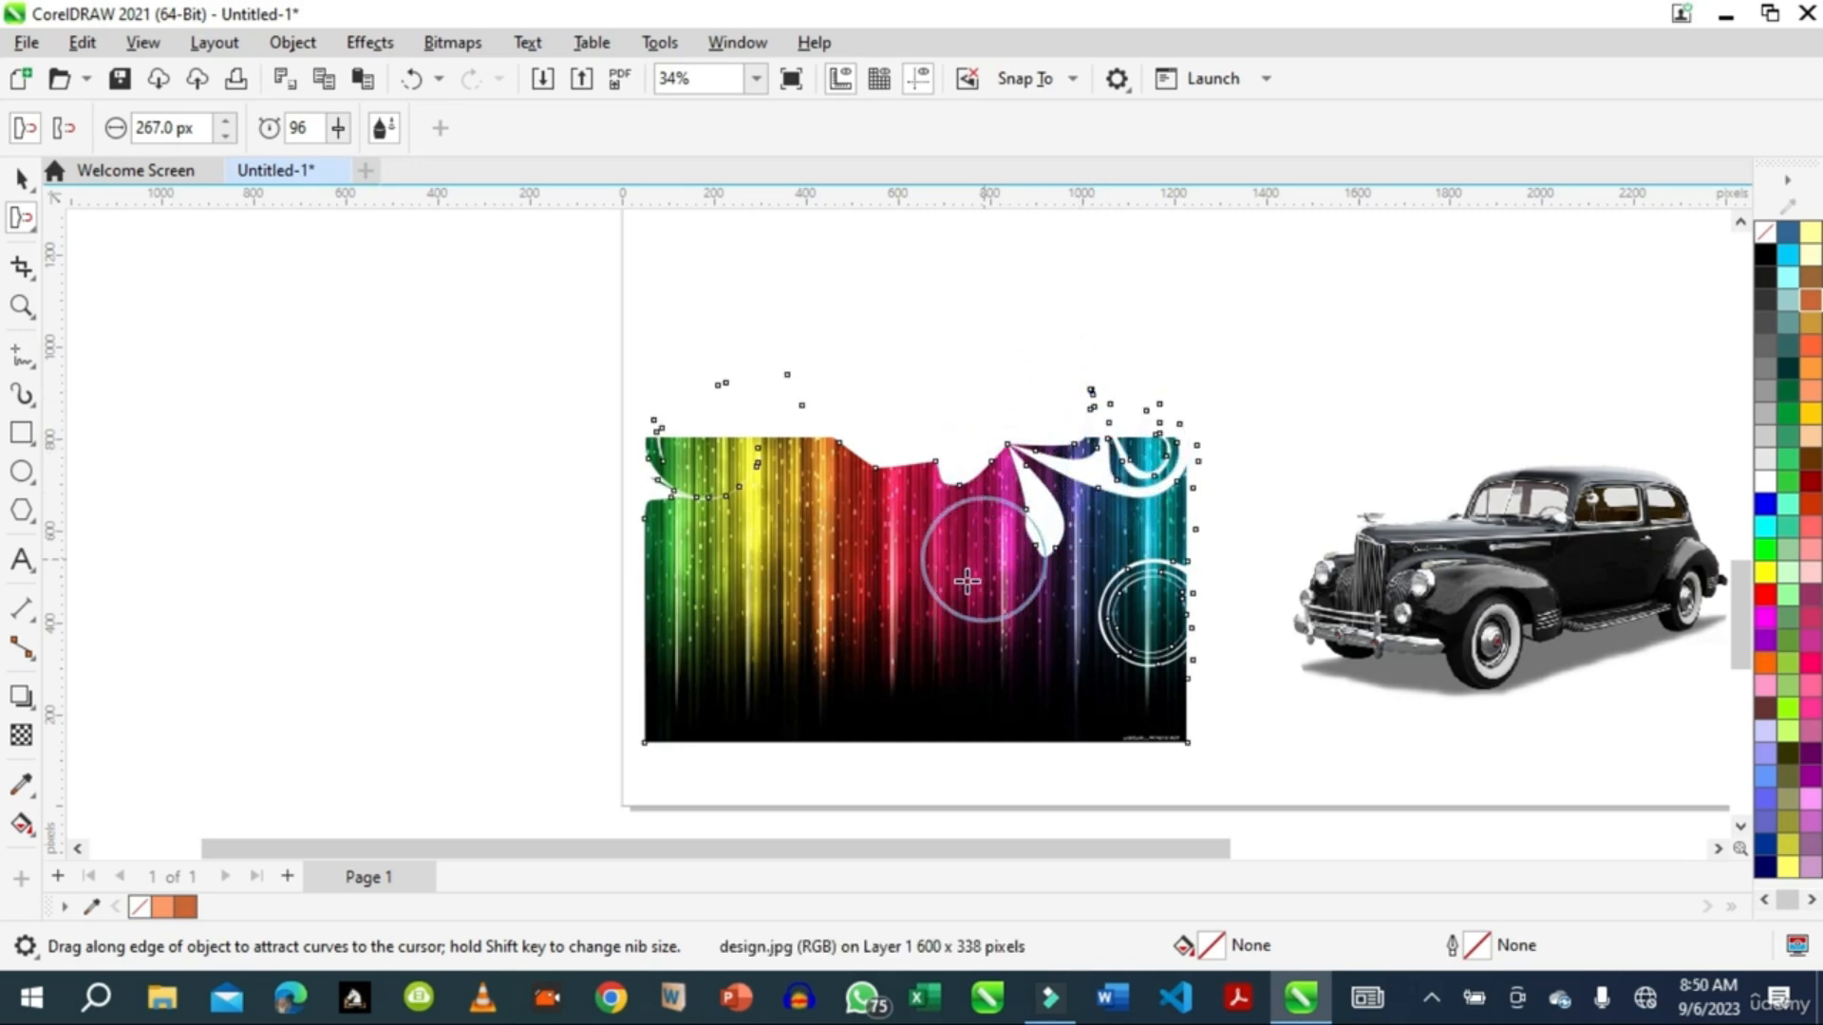
mouse_move(629, 592)
mouse_down()
mouse_move(594, 543)
mouse_move(759, 451)
mouse_move(798, 399)
mouse_move(843, 446)
mouse_move(915, 468)
mouse_move(928, 427)
mouse_up()
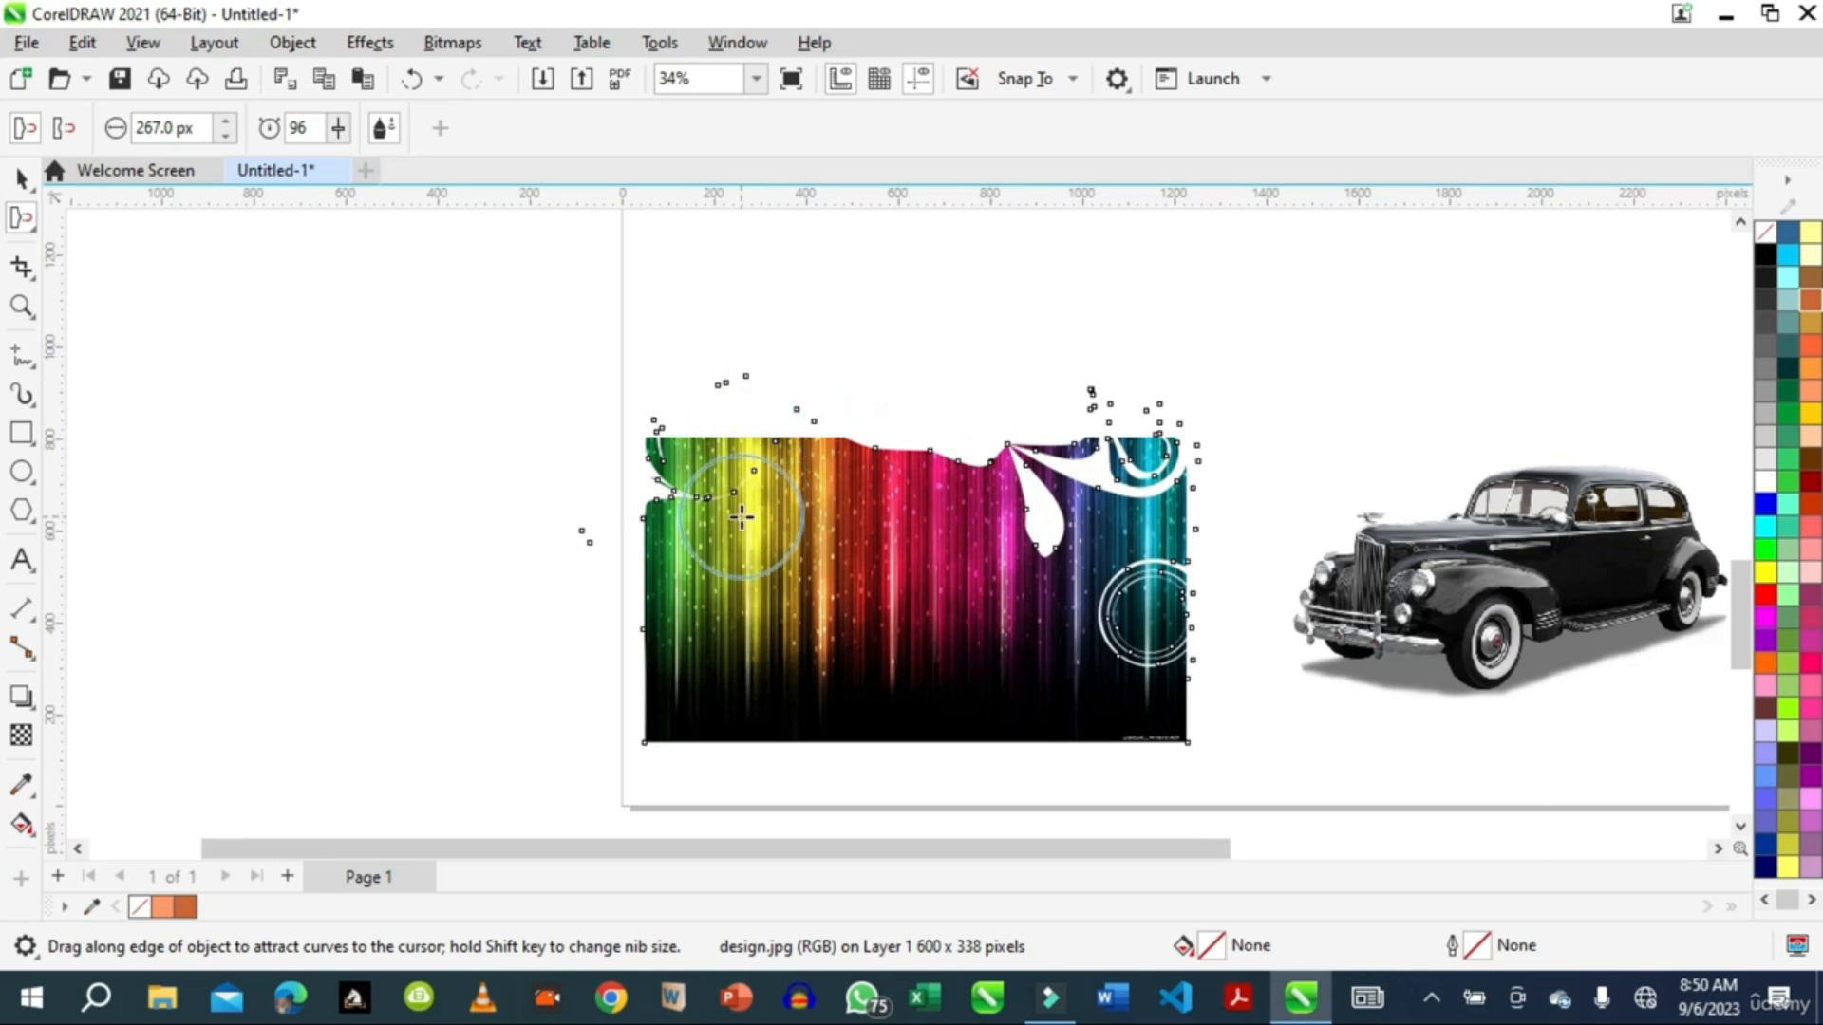
drag(765, 423, 771, 397)
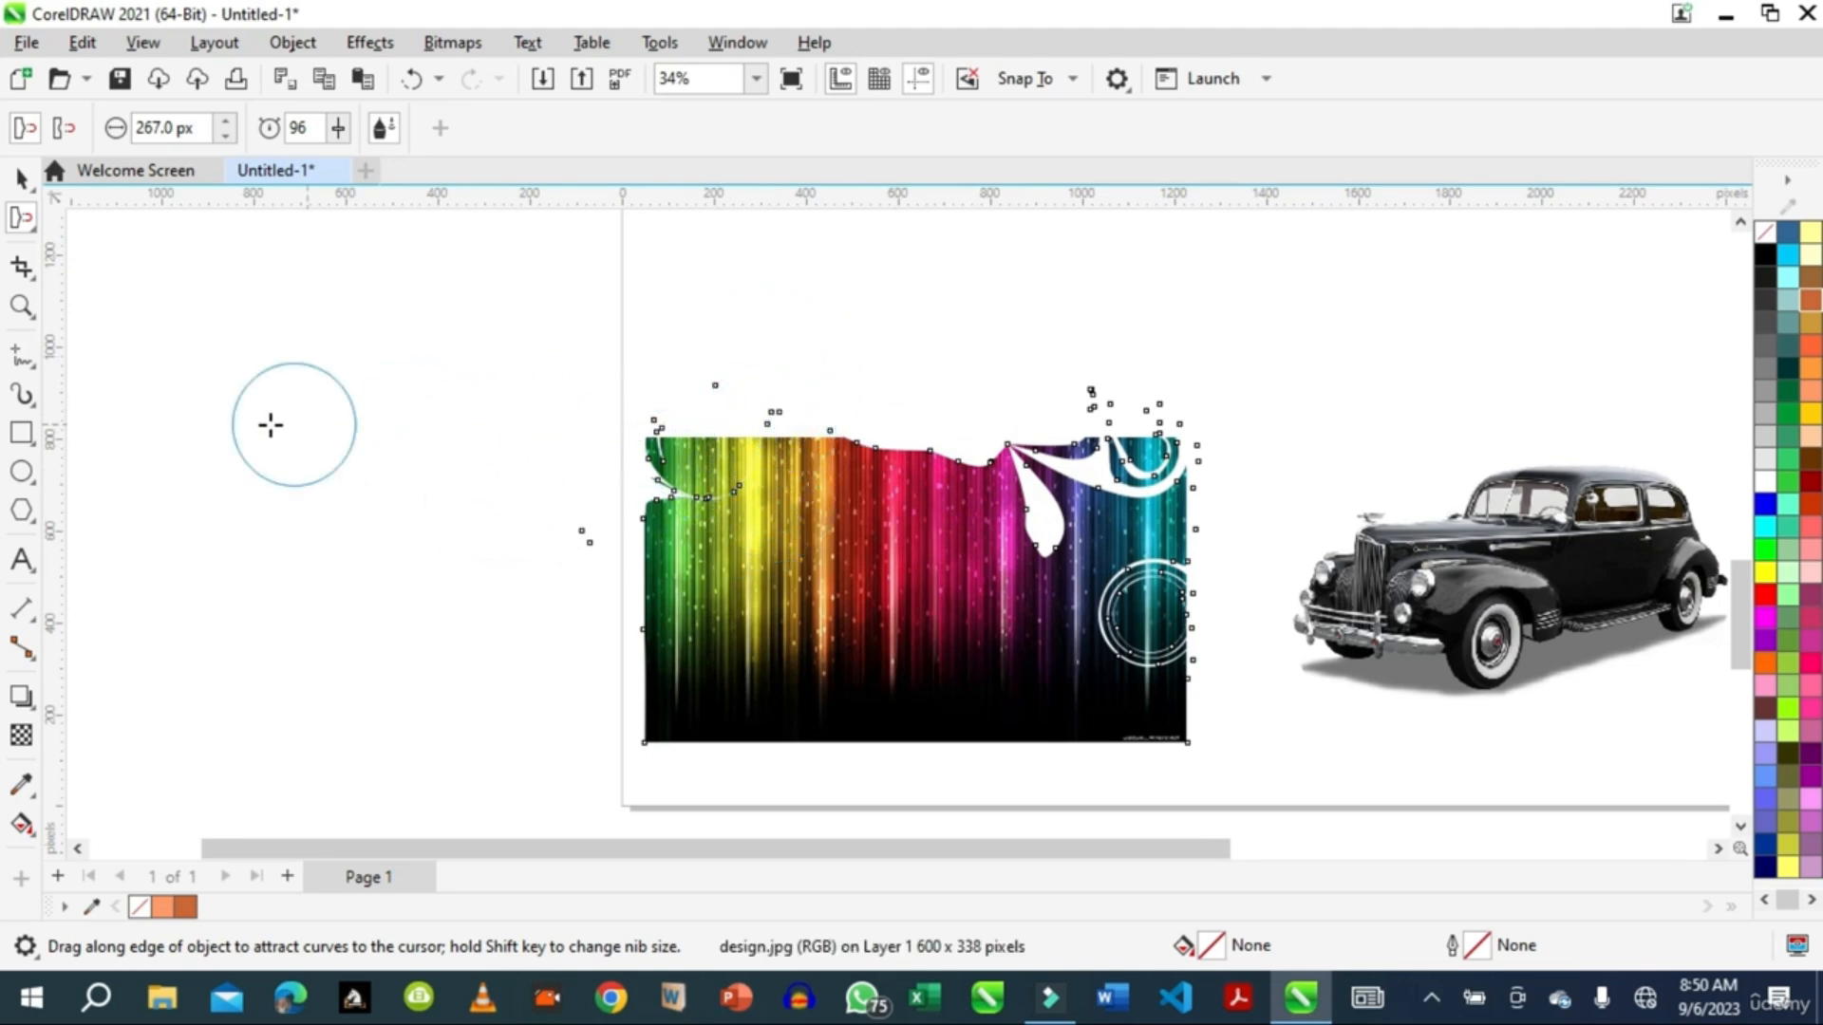
- Activate the Smudge tool, set its nib size to 79 px and turn on pen pressure
click(35, 226)
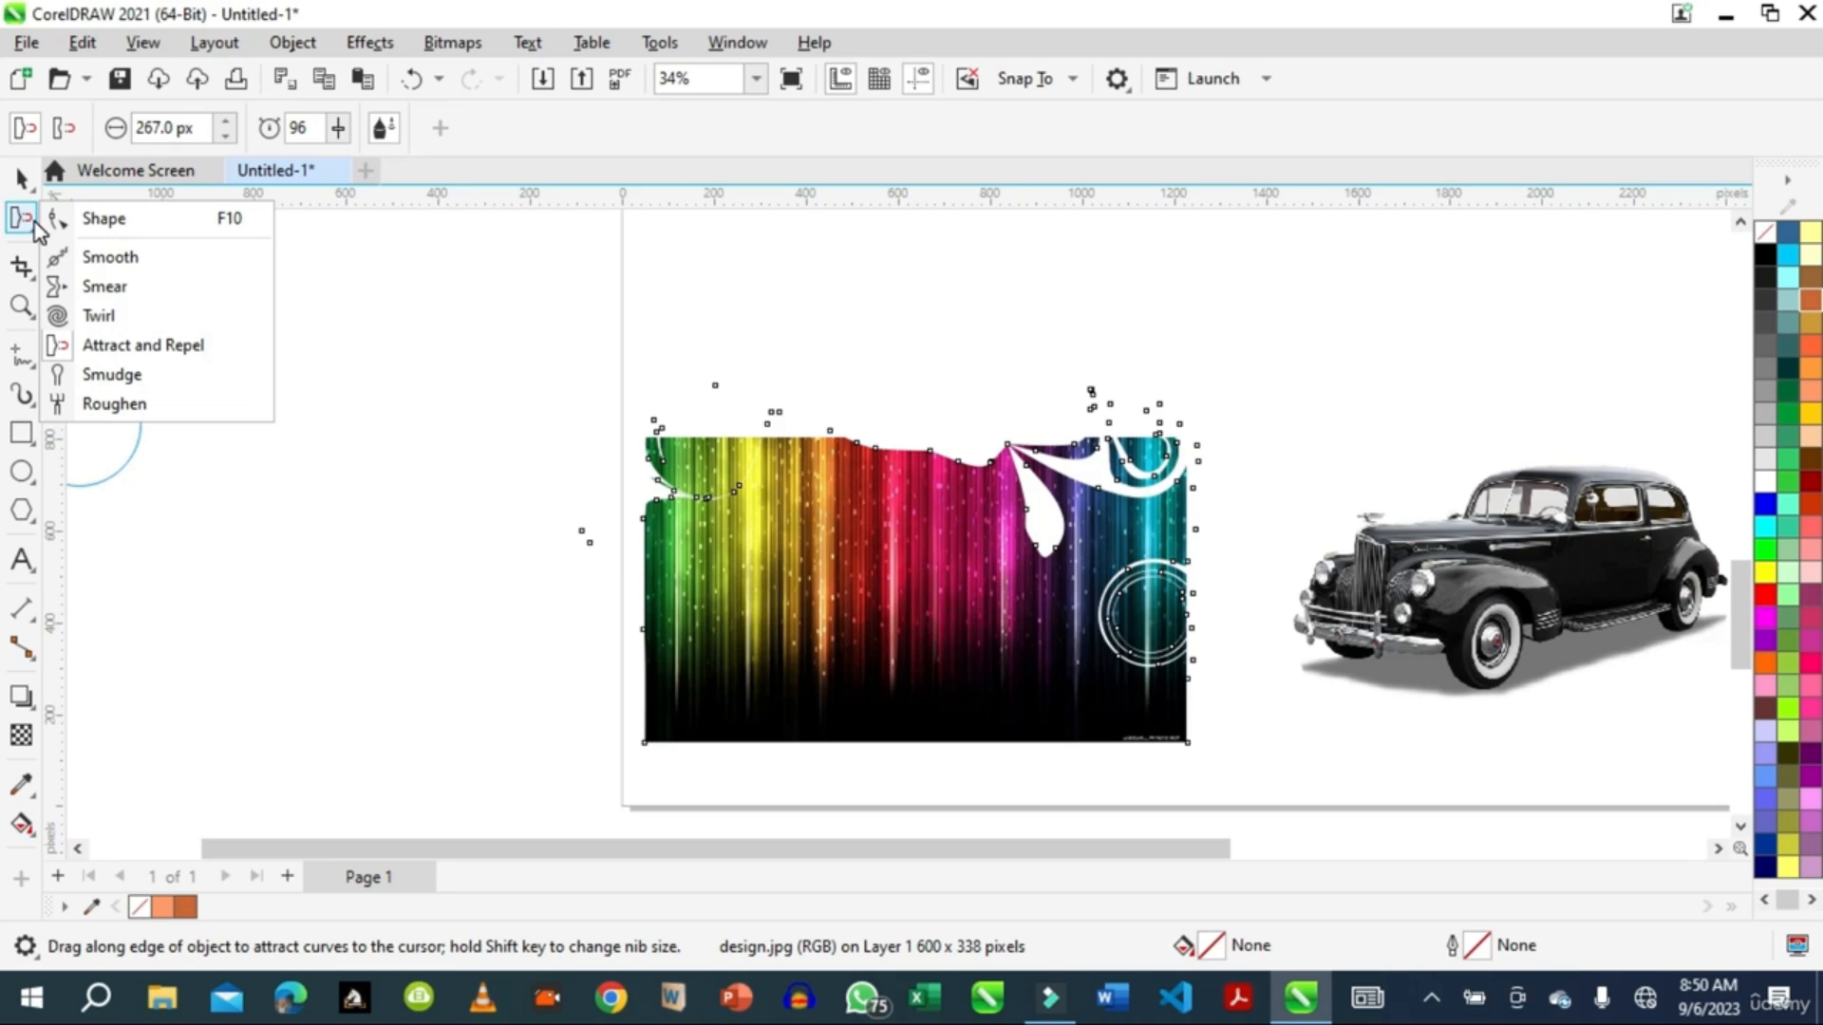
click(104, 375)
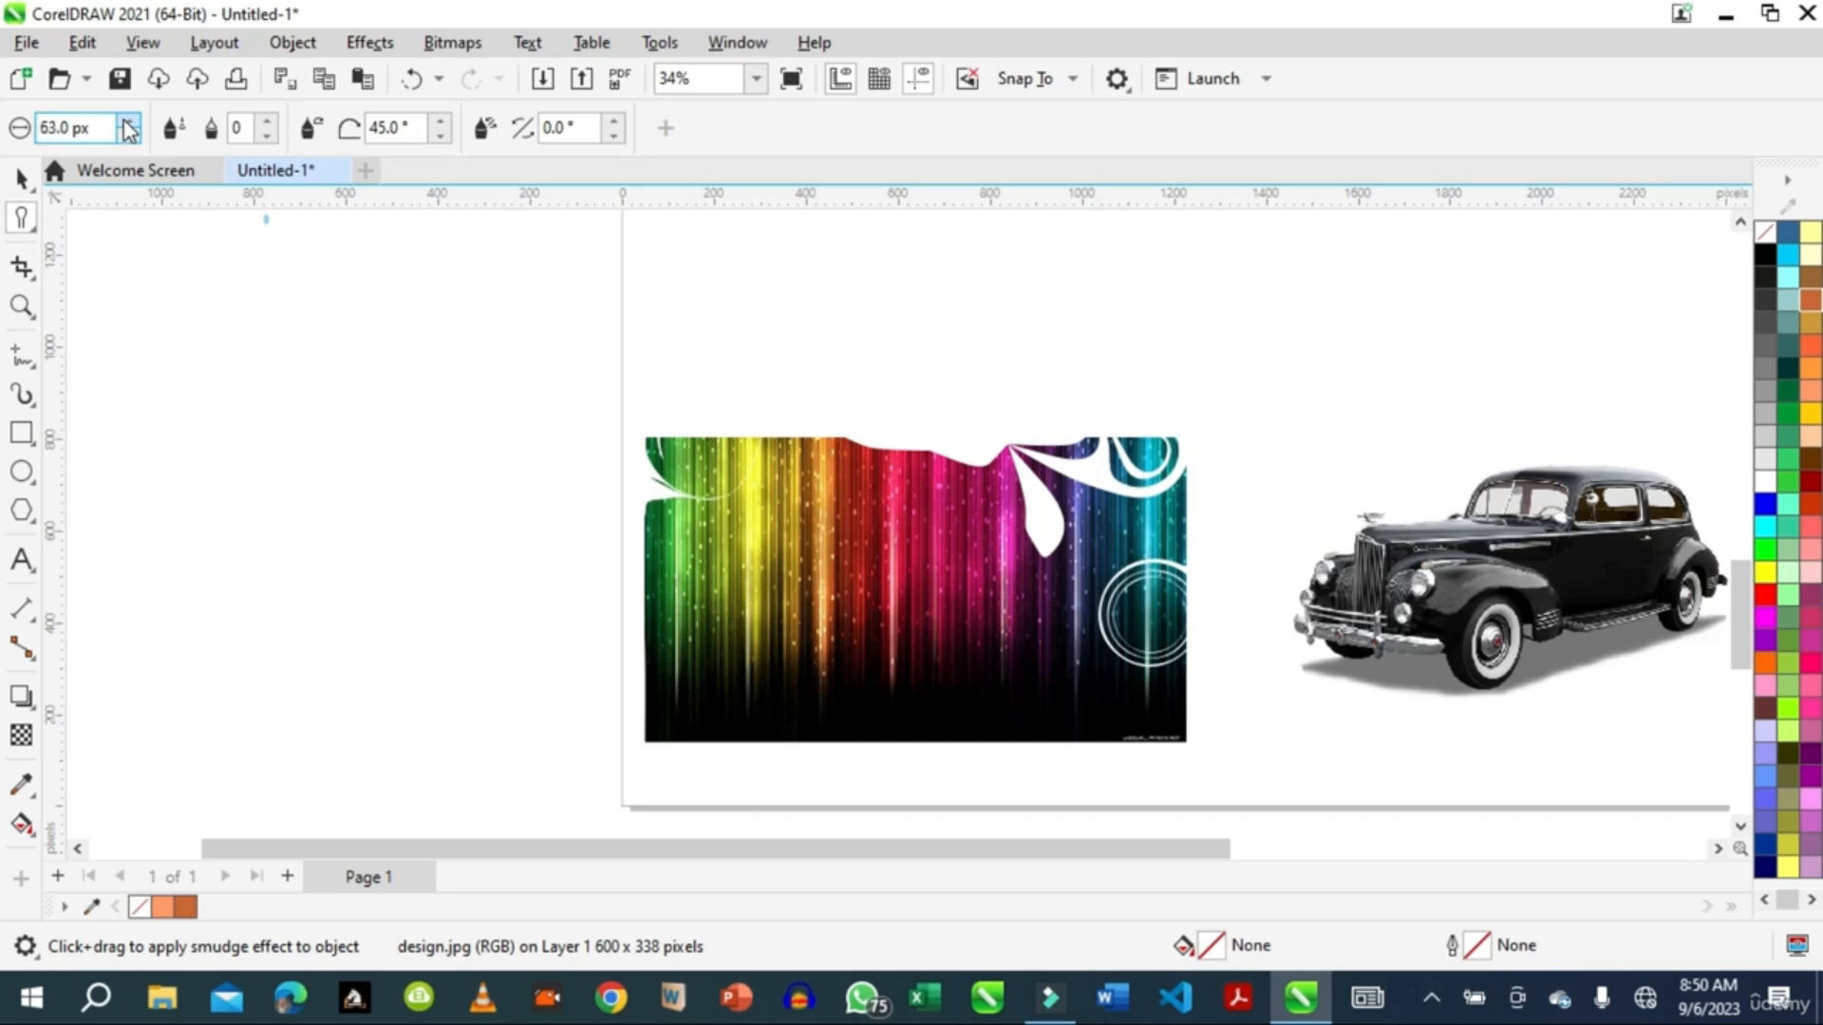
click(173, 129)
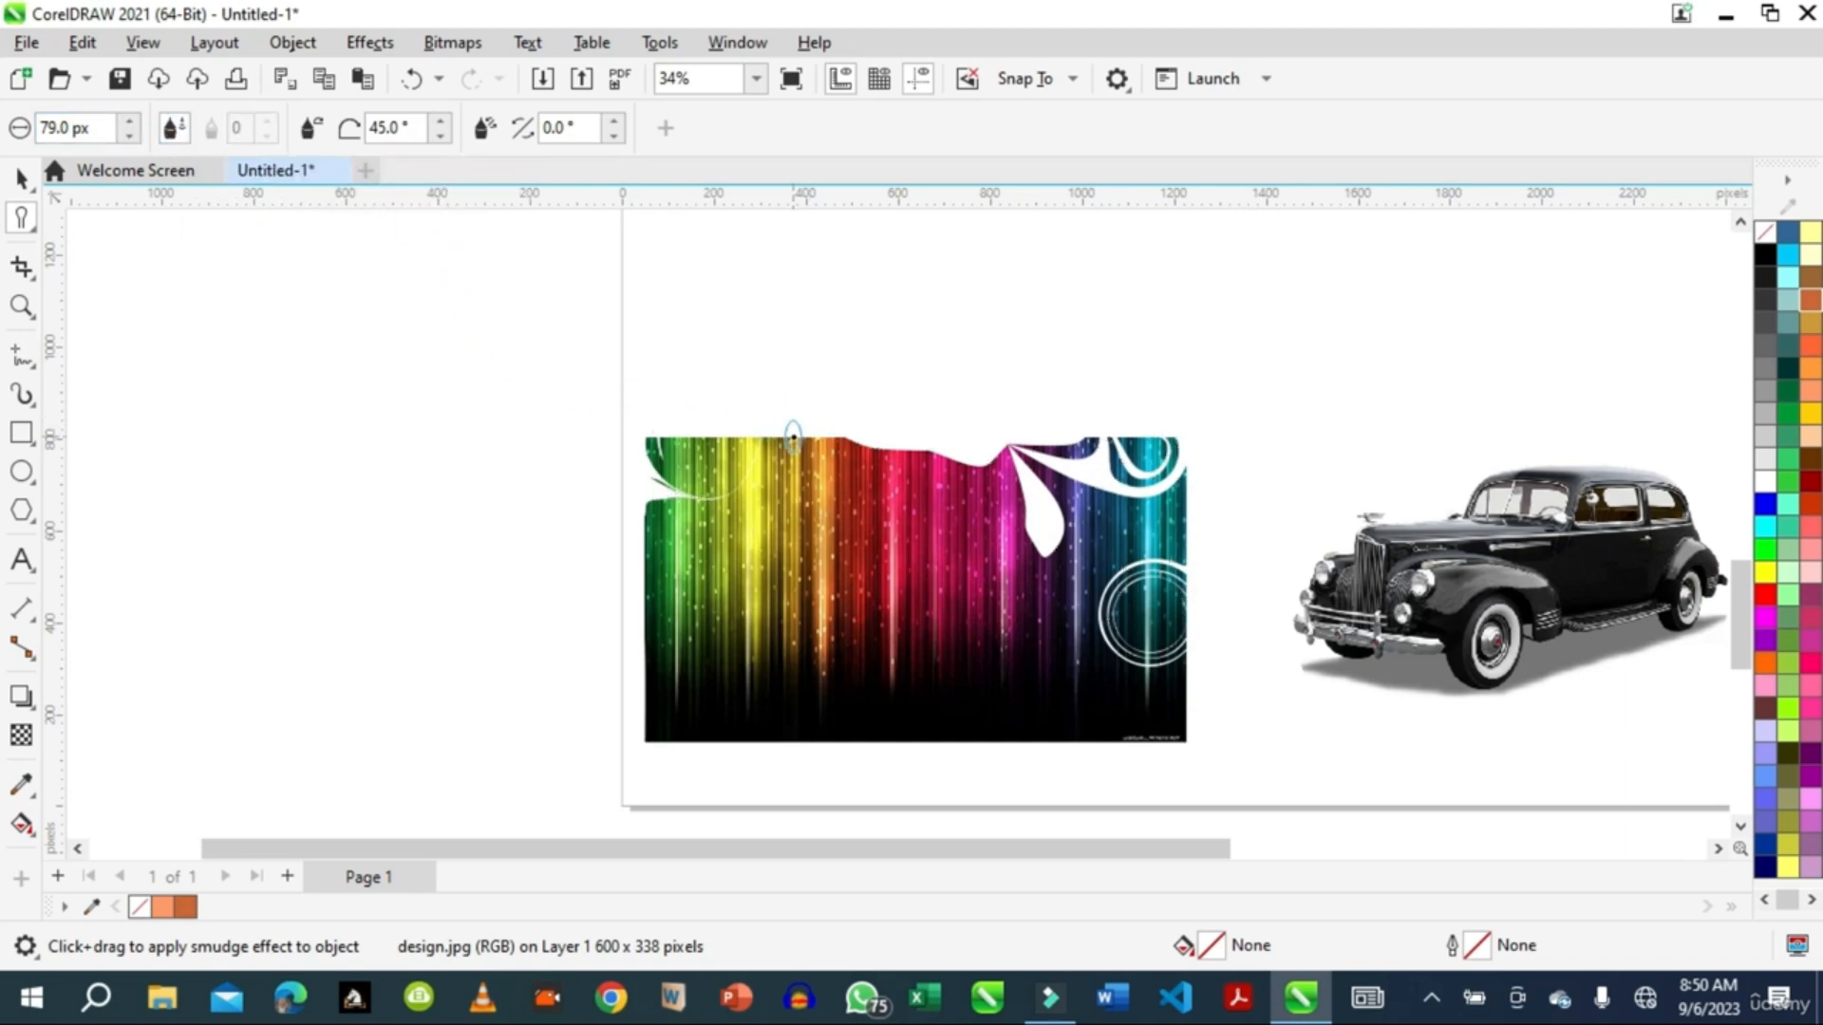
- Try to smudge the striped image at its top and bottom edges
click(792, 437)
click(1050, 563)
click(772, 454)
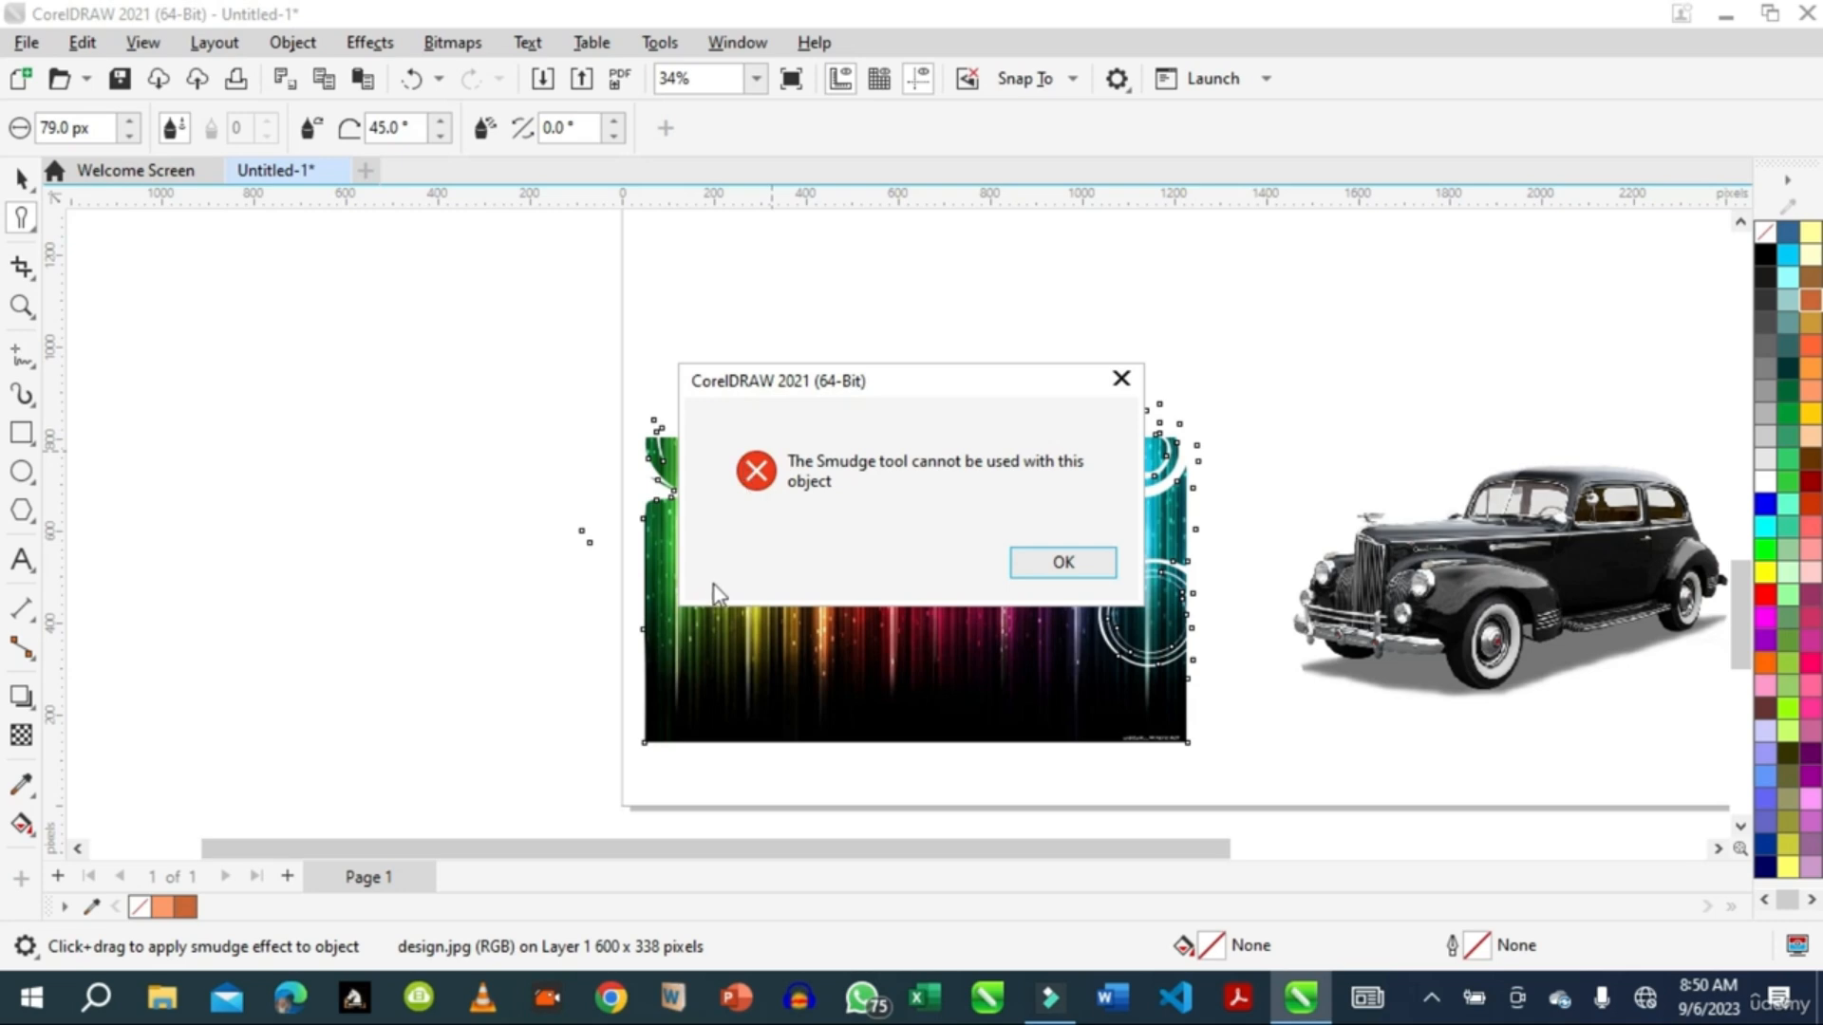
click(1067, 565)
click(817, 745)
click(1047, 562)
- Try to smudge the right edge of the orange spiral shape
drag(1730, 605, 1674, 438)
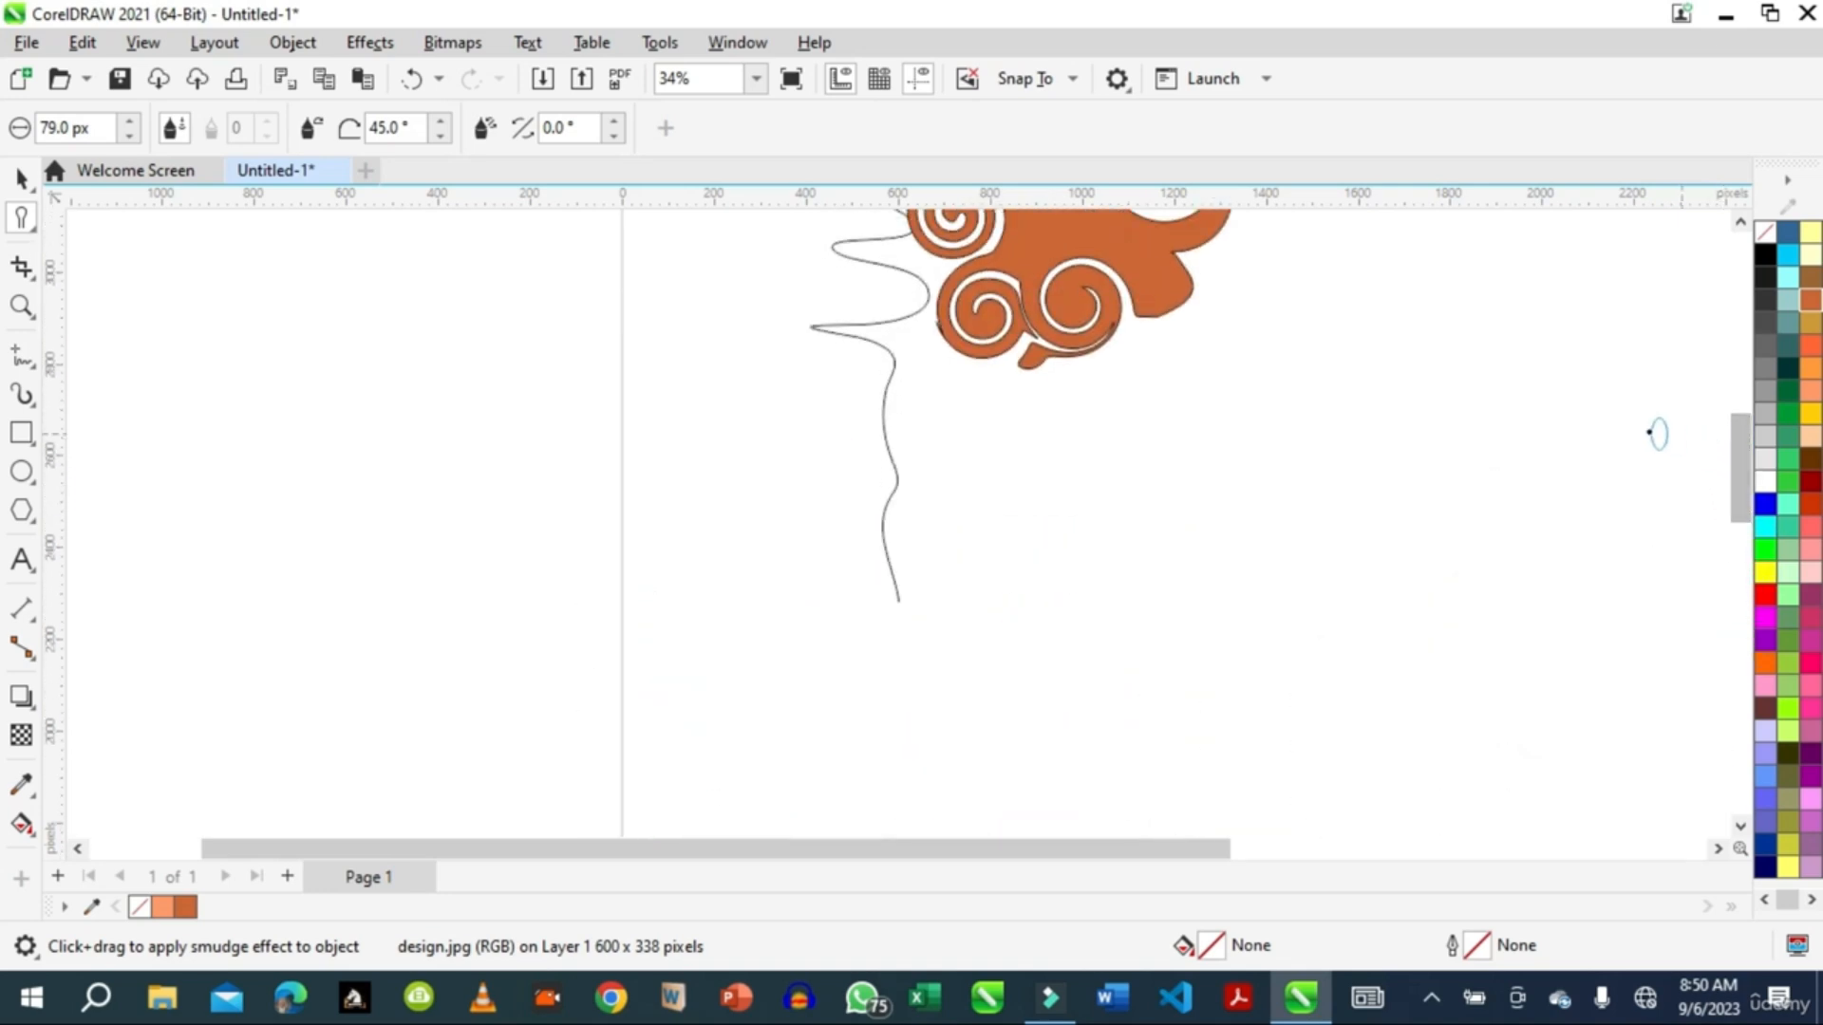
click(1188, 285)
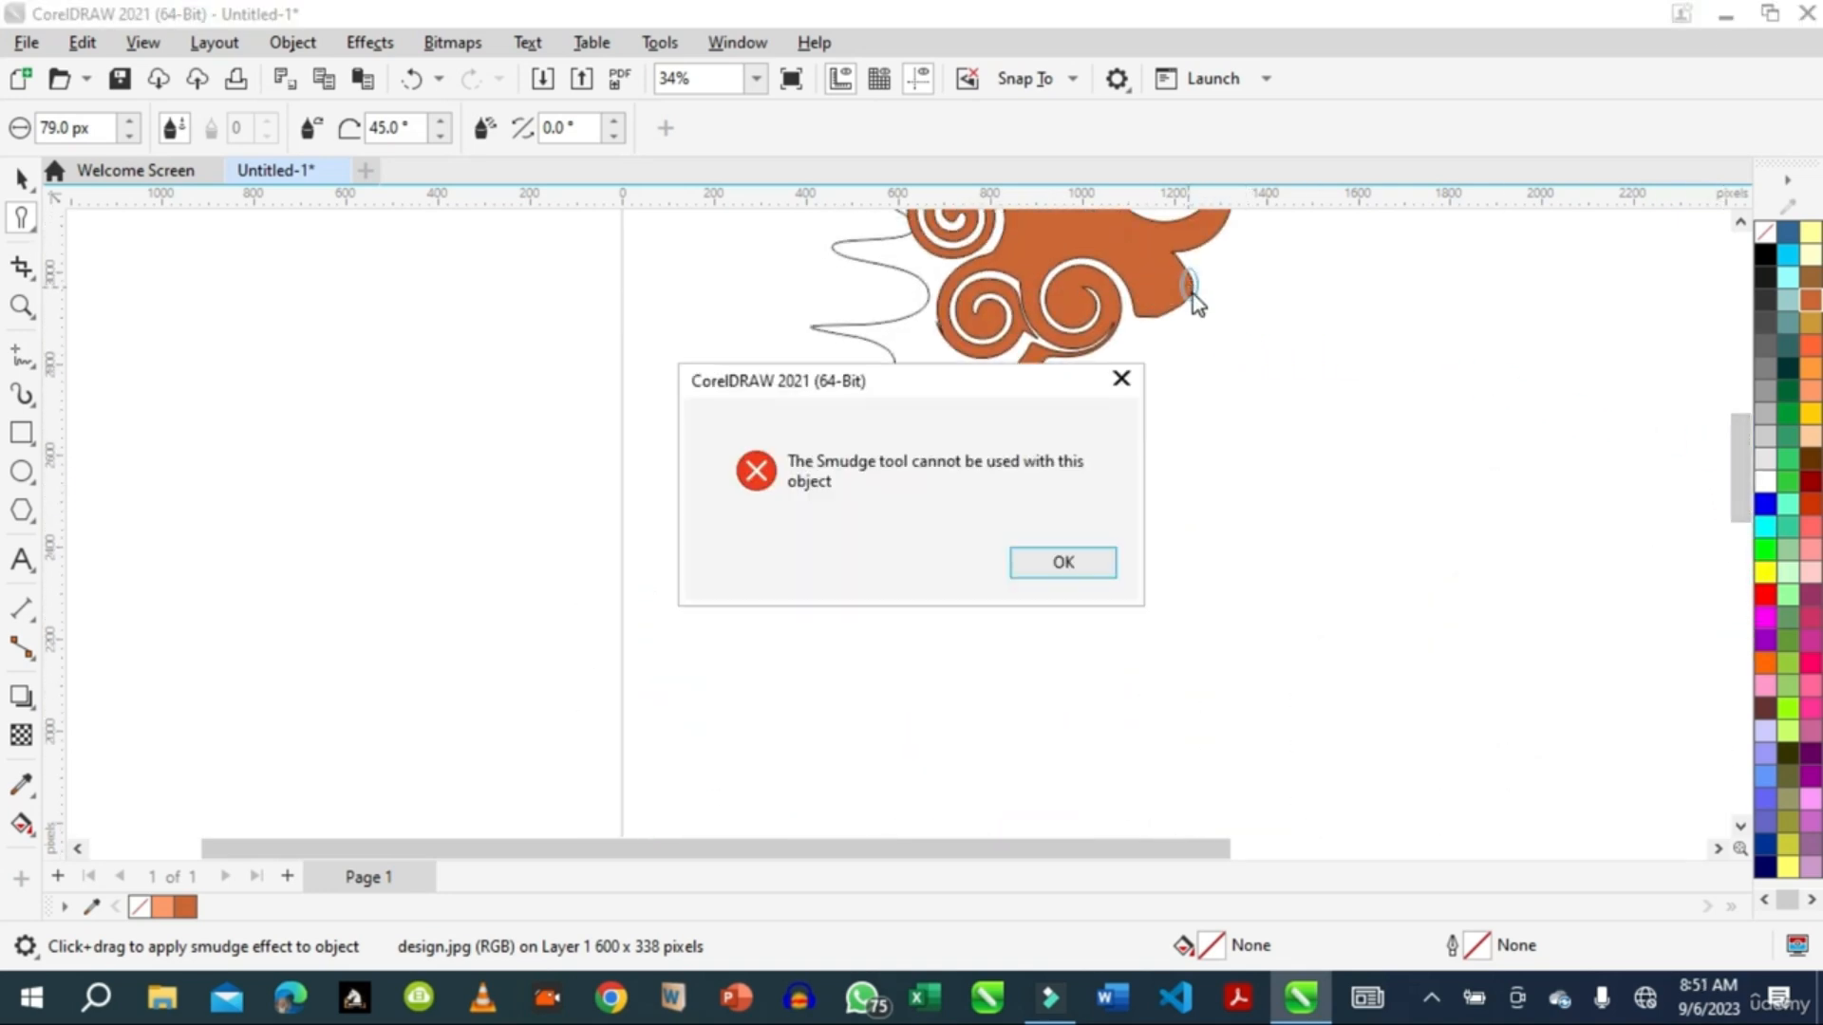
click(1120, 380)
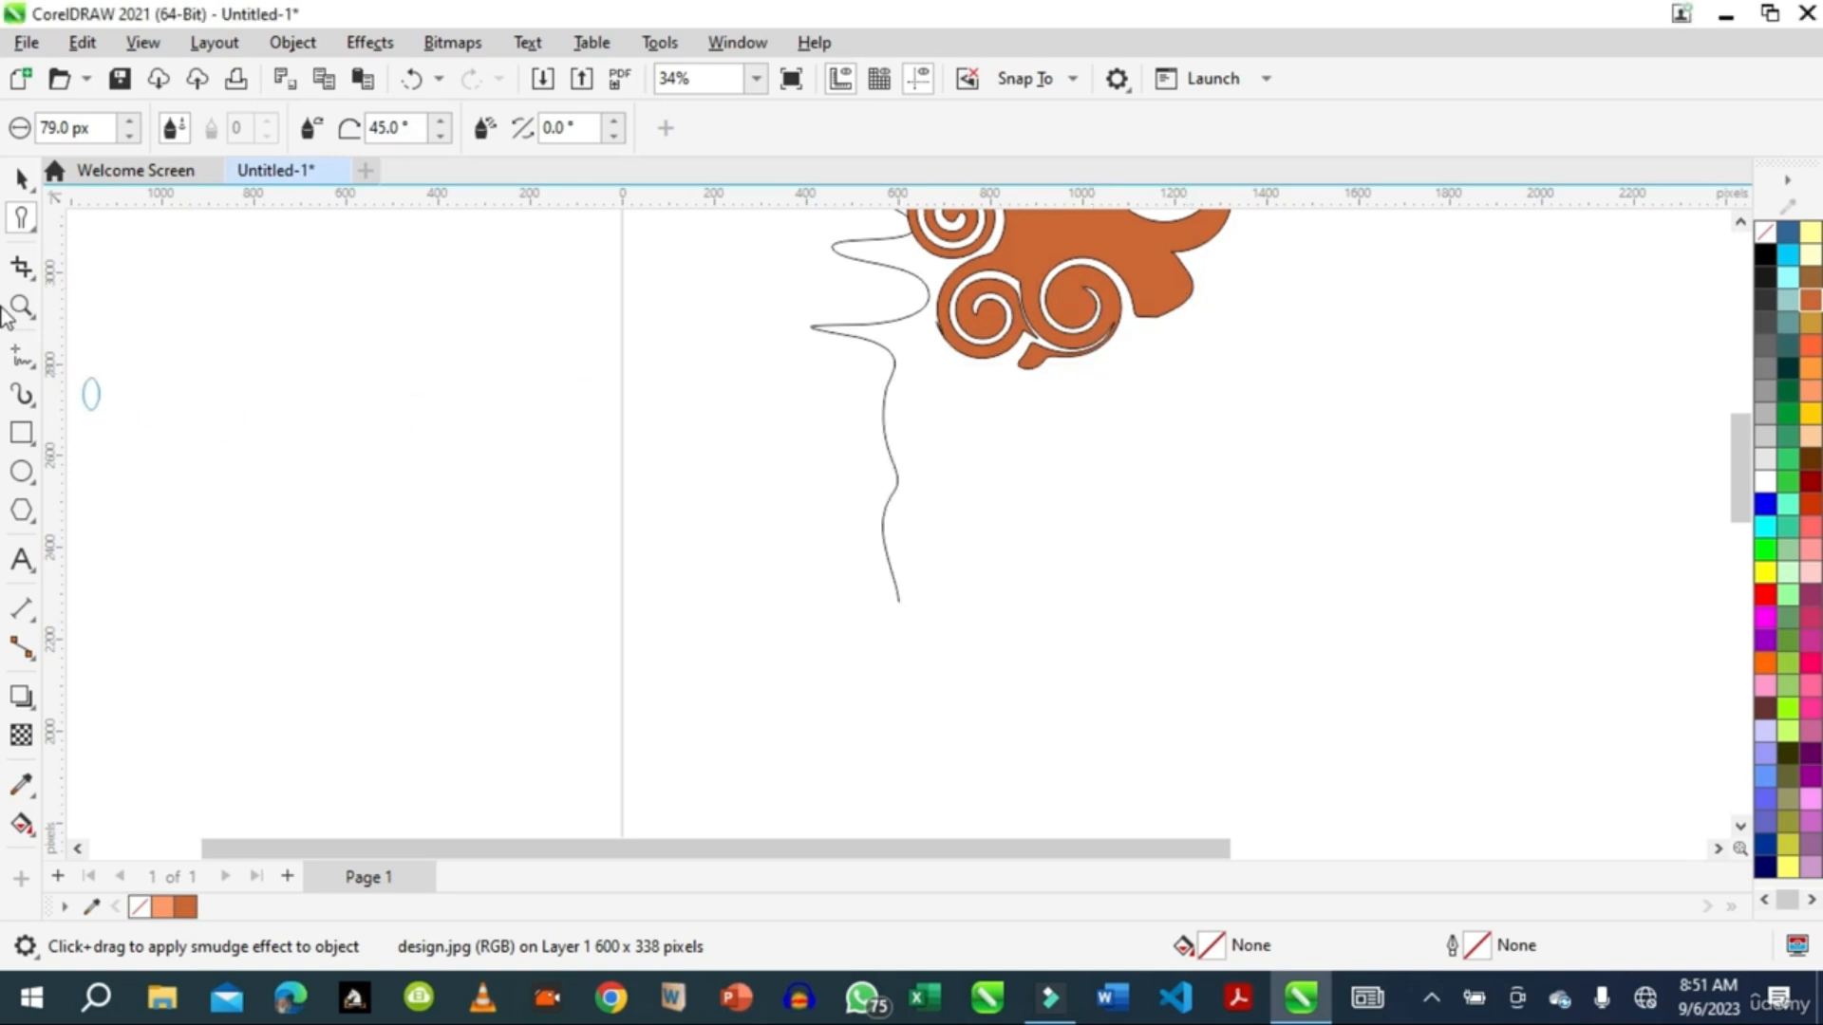
- Draw a rectangle about 494 px wide and 354 px high left of the curve and smudge its top, right and bottom edges
click(21, 432)
mouse_move(611, 389)
mouse_down()
mouse_move(850, 520)
mouse_move(838, 553)
mouse_up()
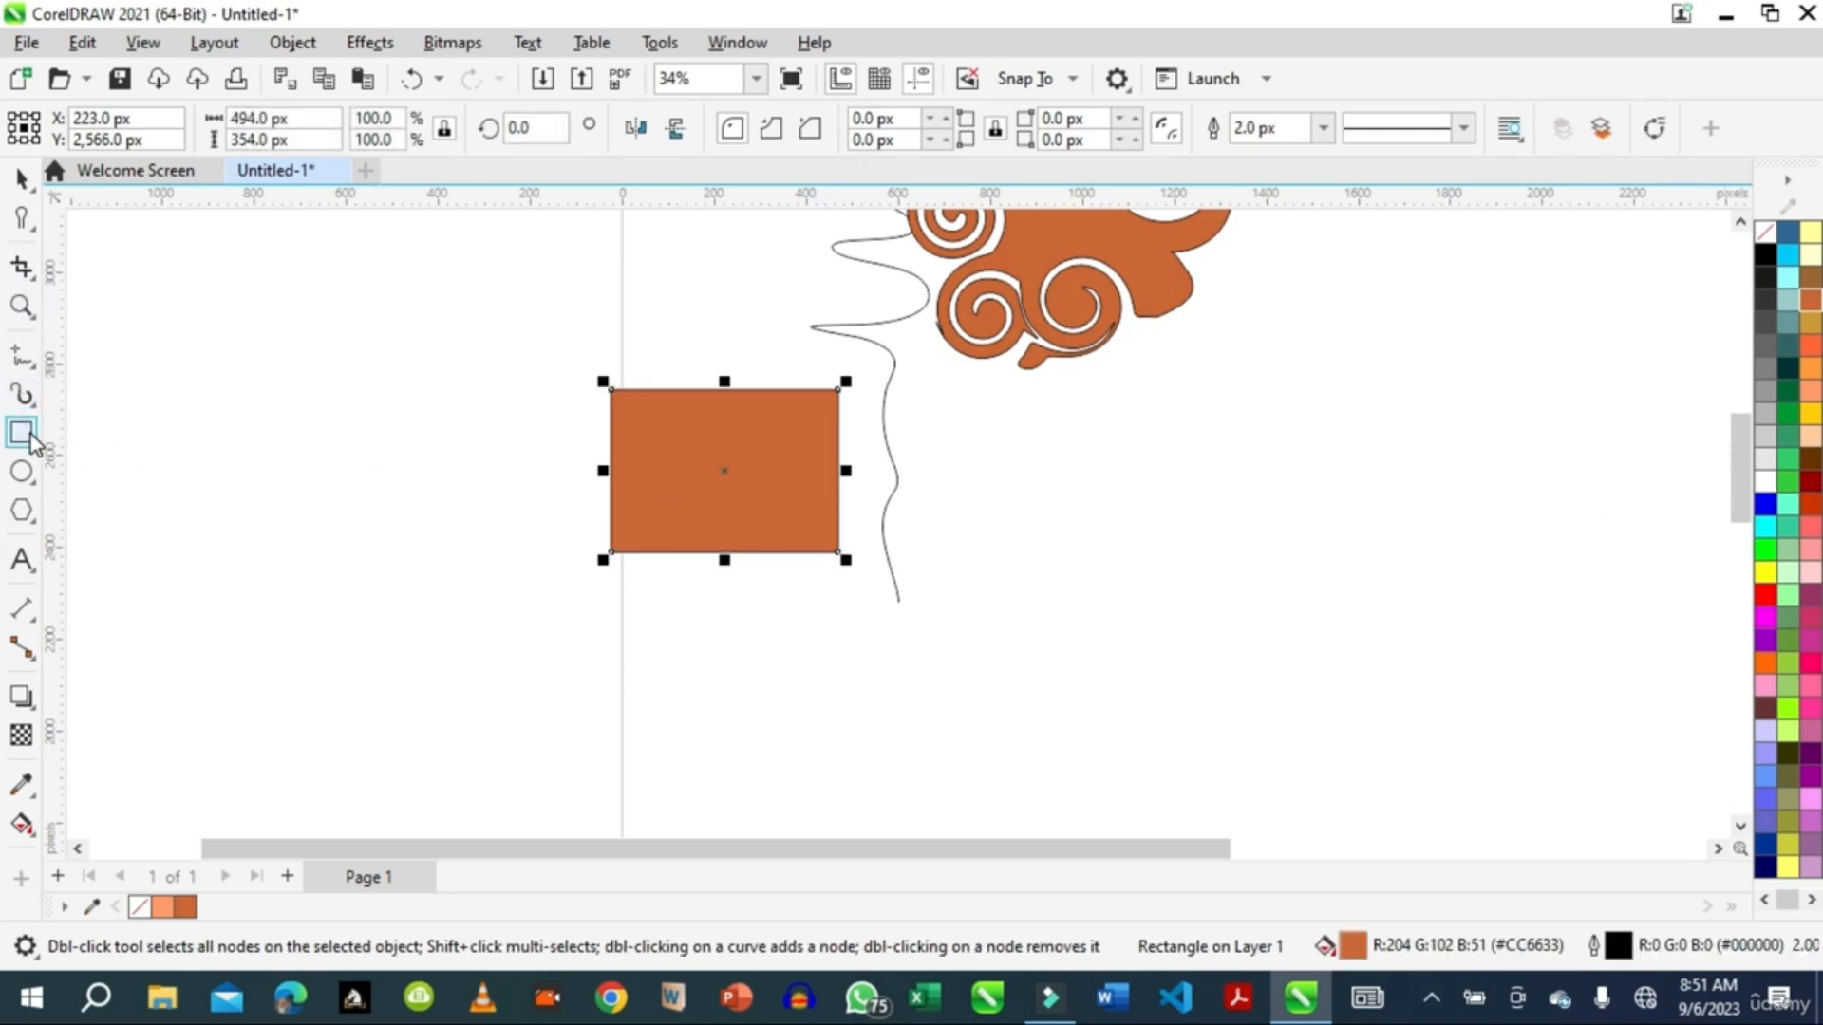
click(22, 221)
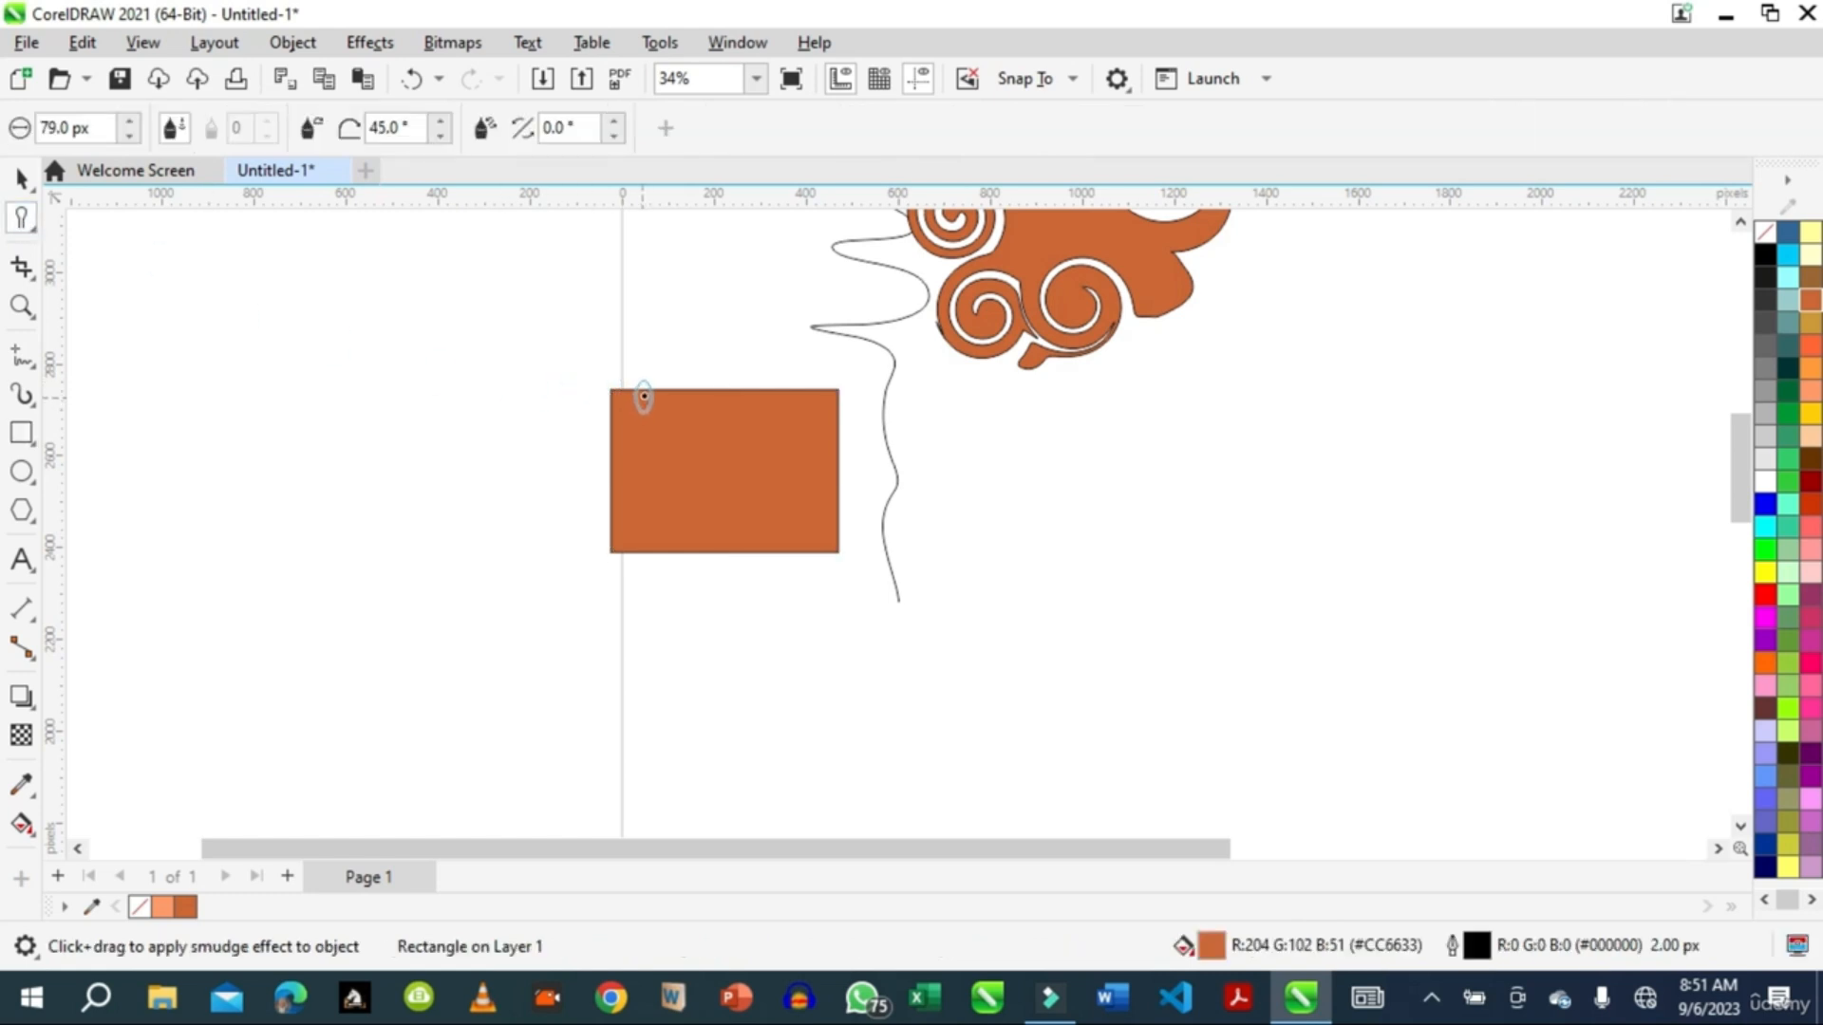
mouse_move(689, 374)
mouse_down()
mouse_move(743, 371)
mouse_move(797, 399)
mouse_move(815, 387)
mouse_move(849, 456)
mouse_move(835, 533)
mouse_up()
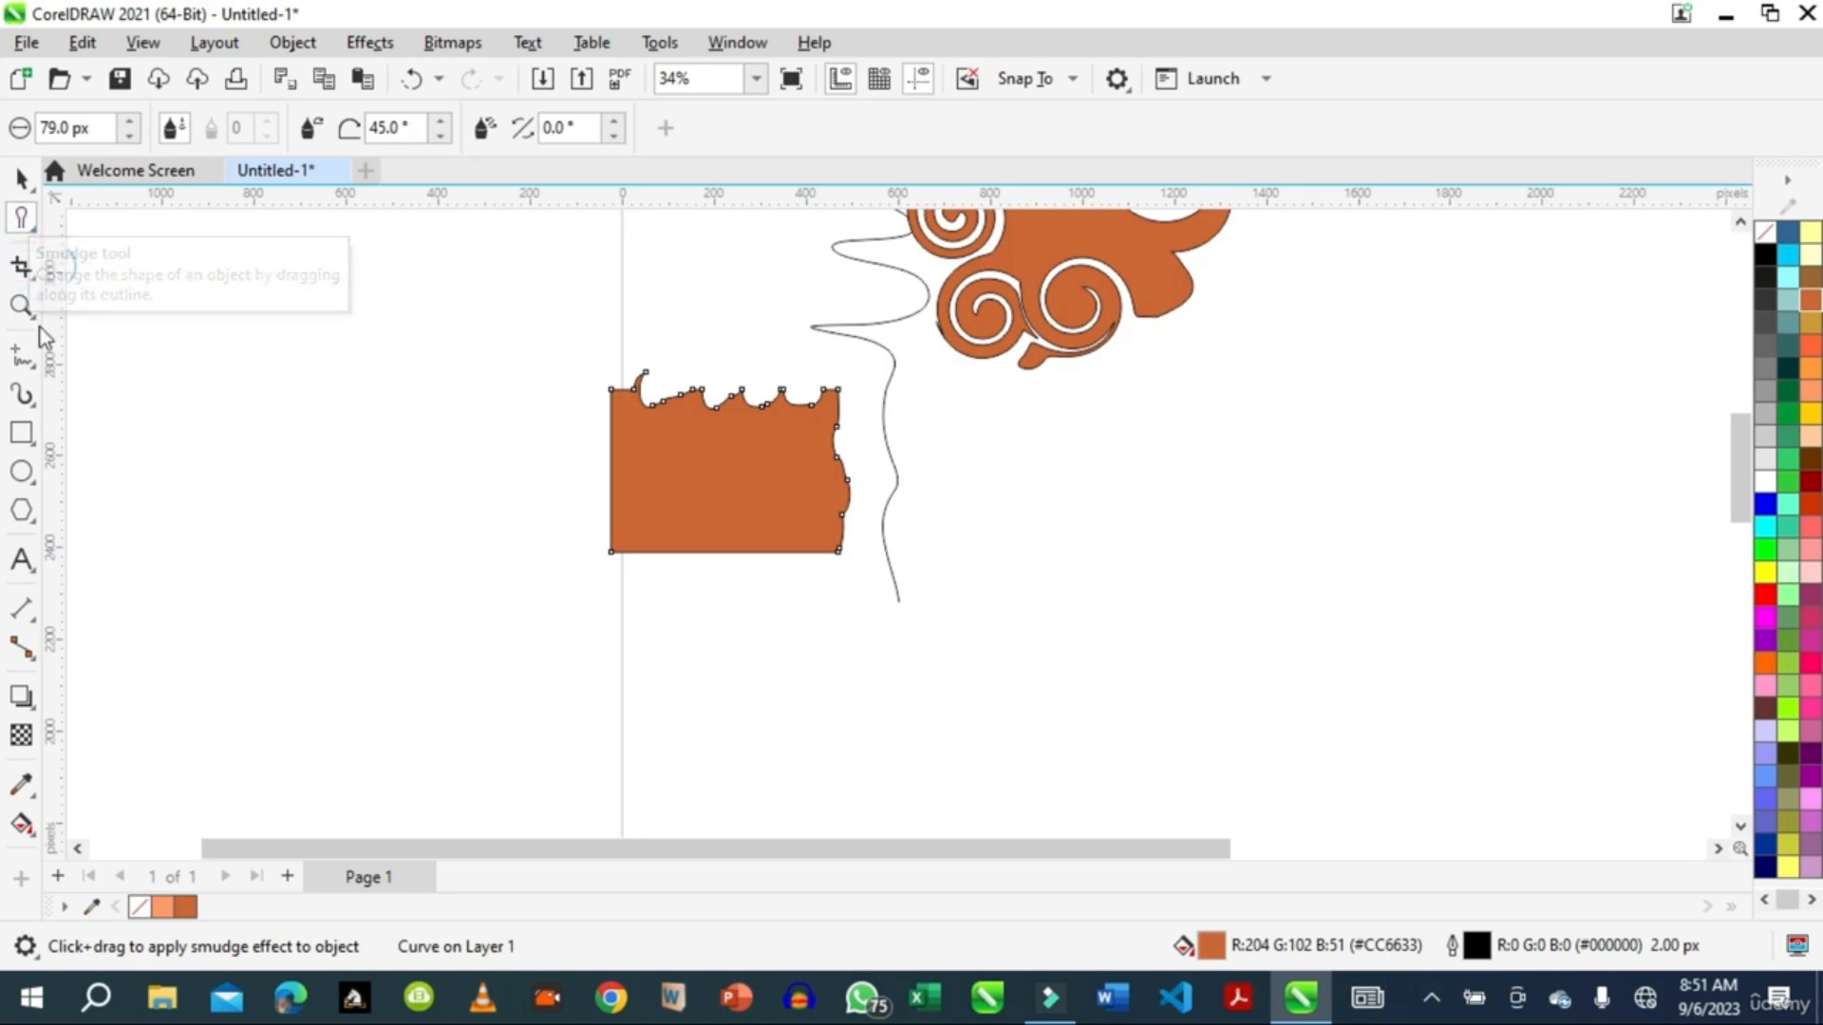
mouse_move(703, 556)
mouse_down()
mouse_move(795, 563)
mouse_move(653, 575)
mouse_up()
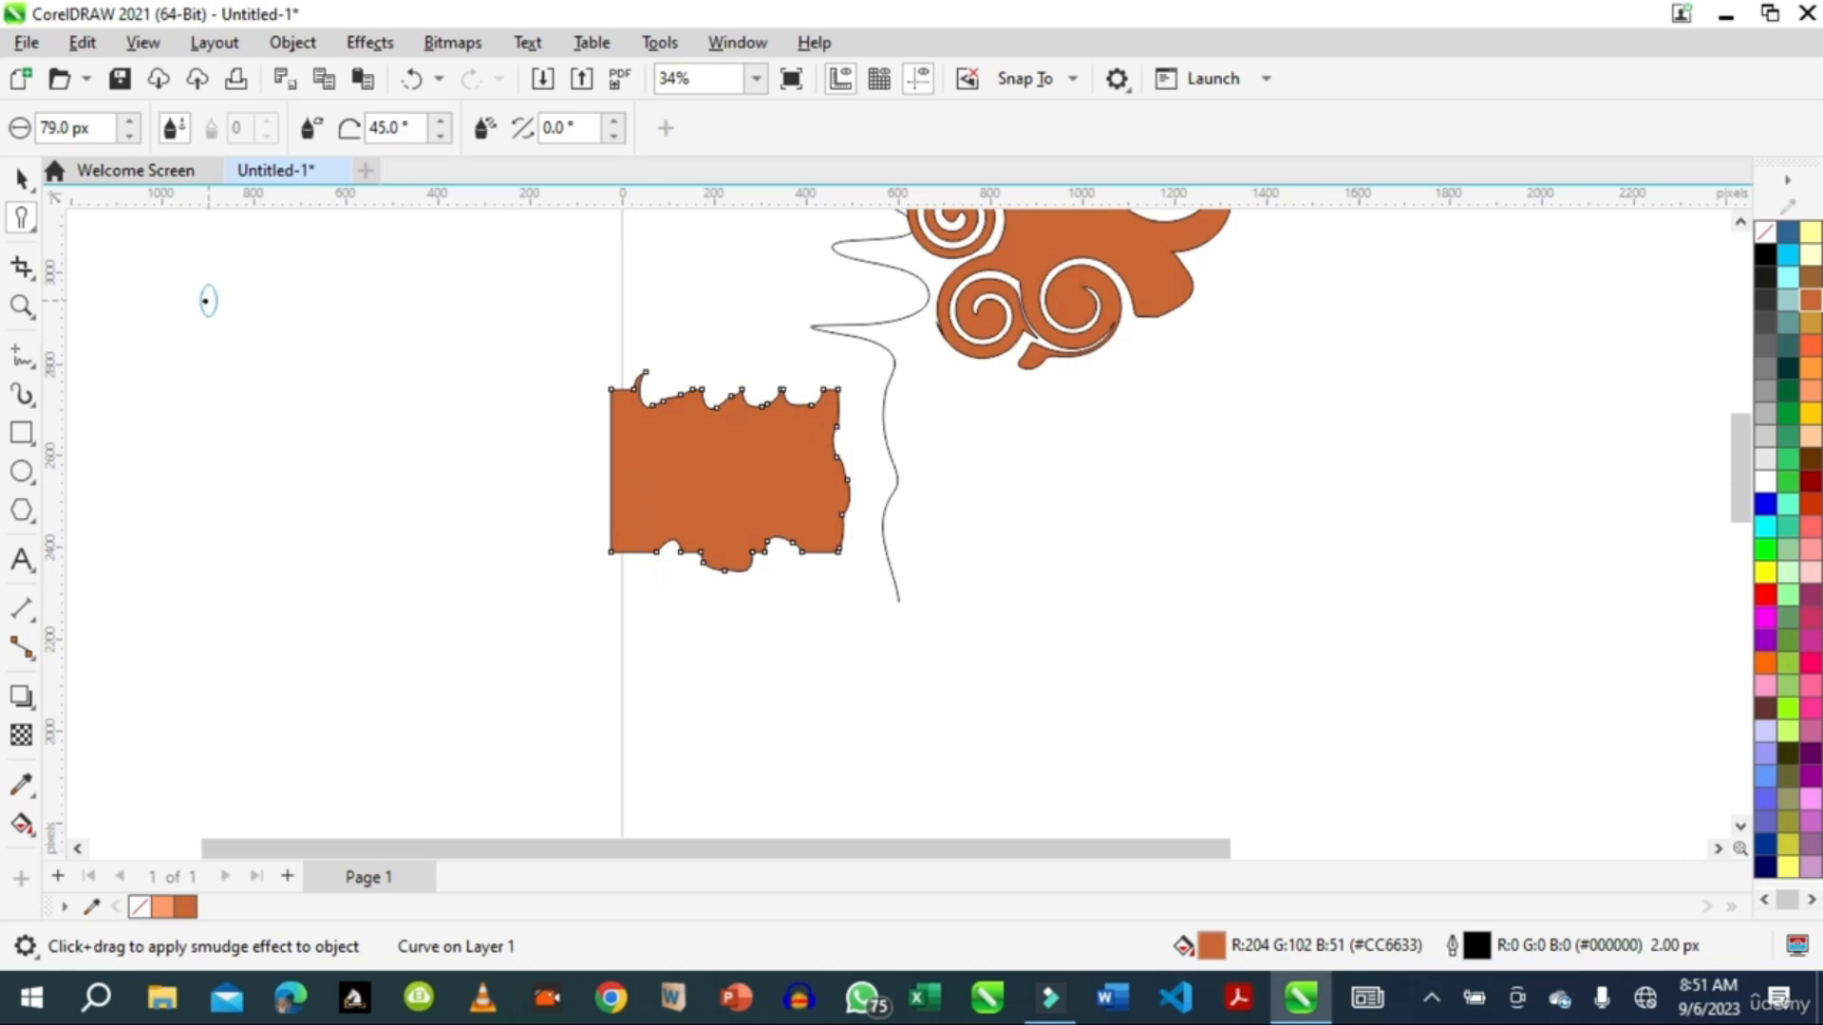
- Activate the Roughen tool and roughen a short stretch at the upper part of the orange rectangle's left edge with a 15 px nib
click(17, 225)
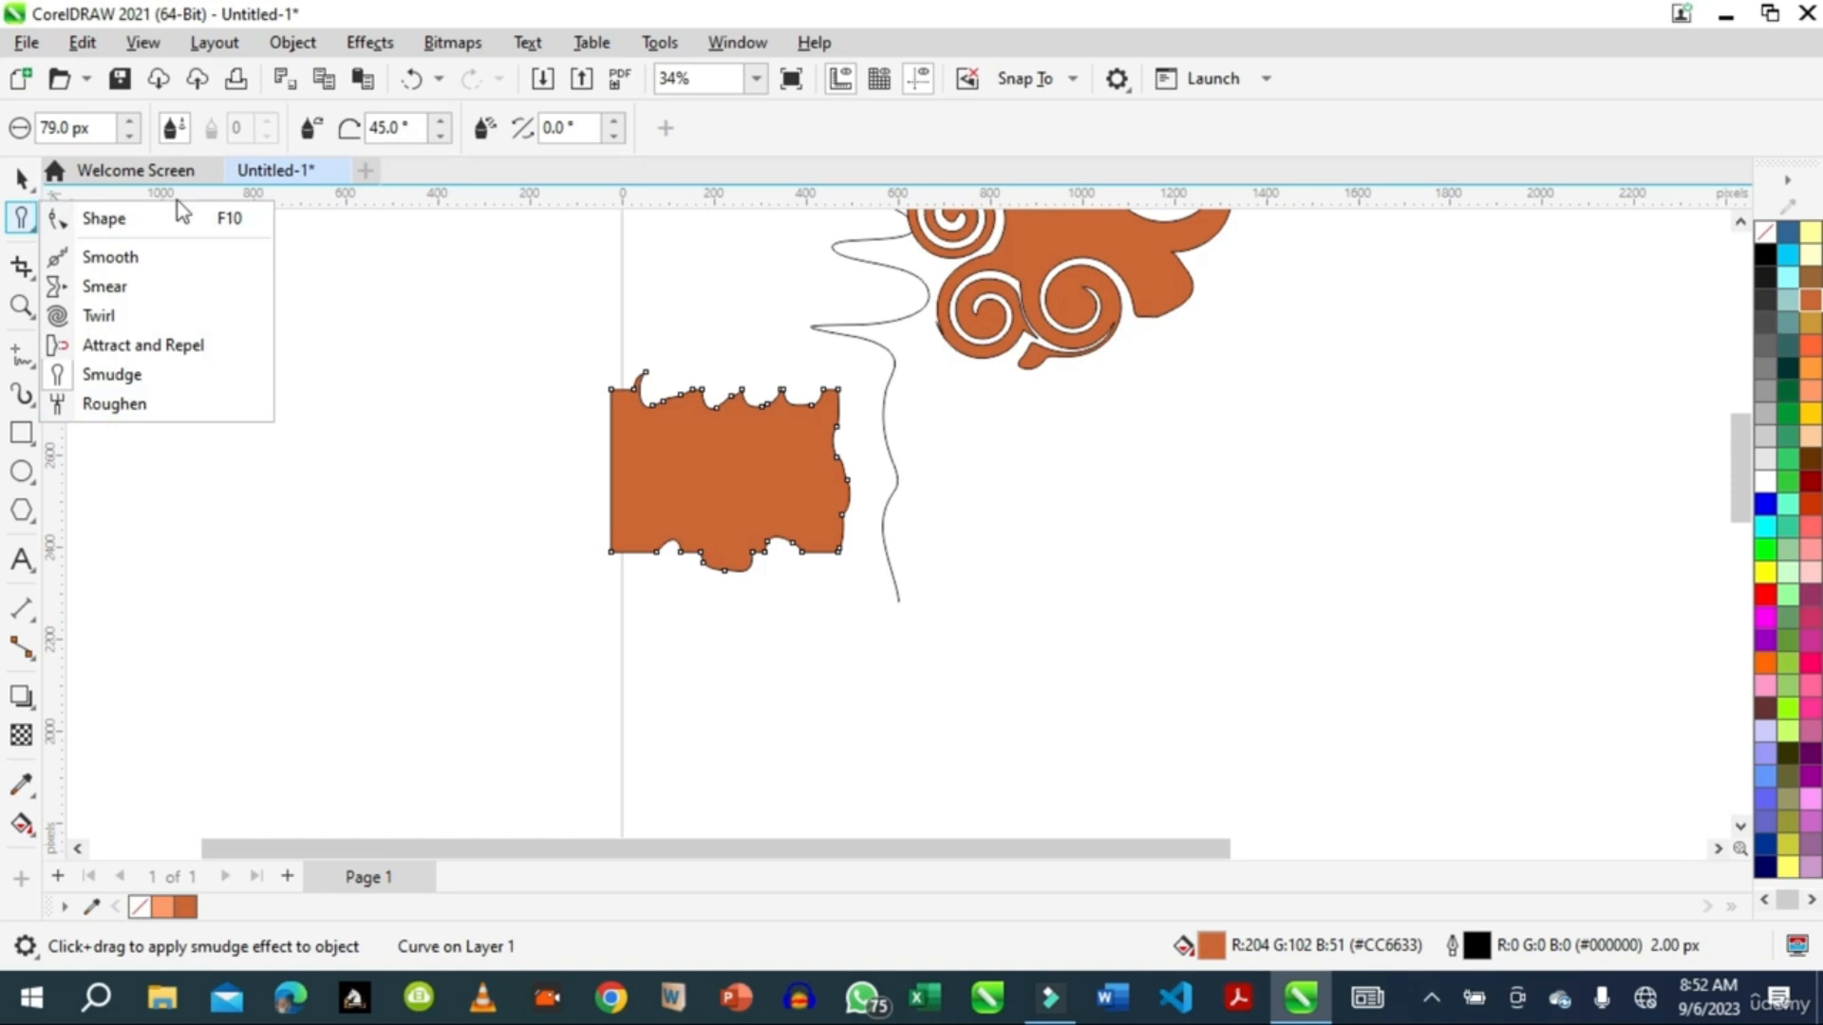
click(20, 305)
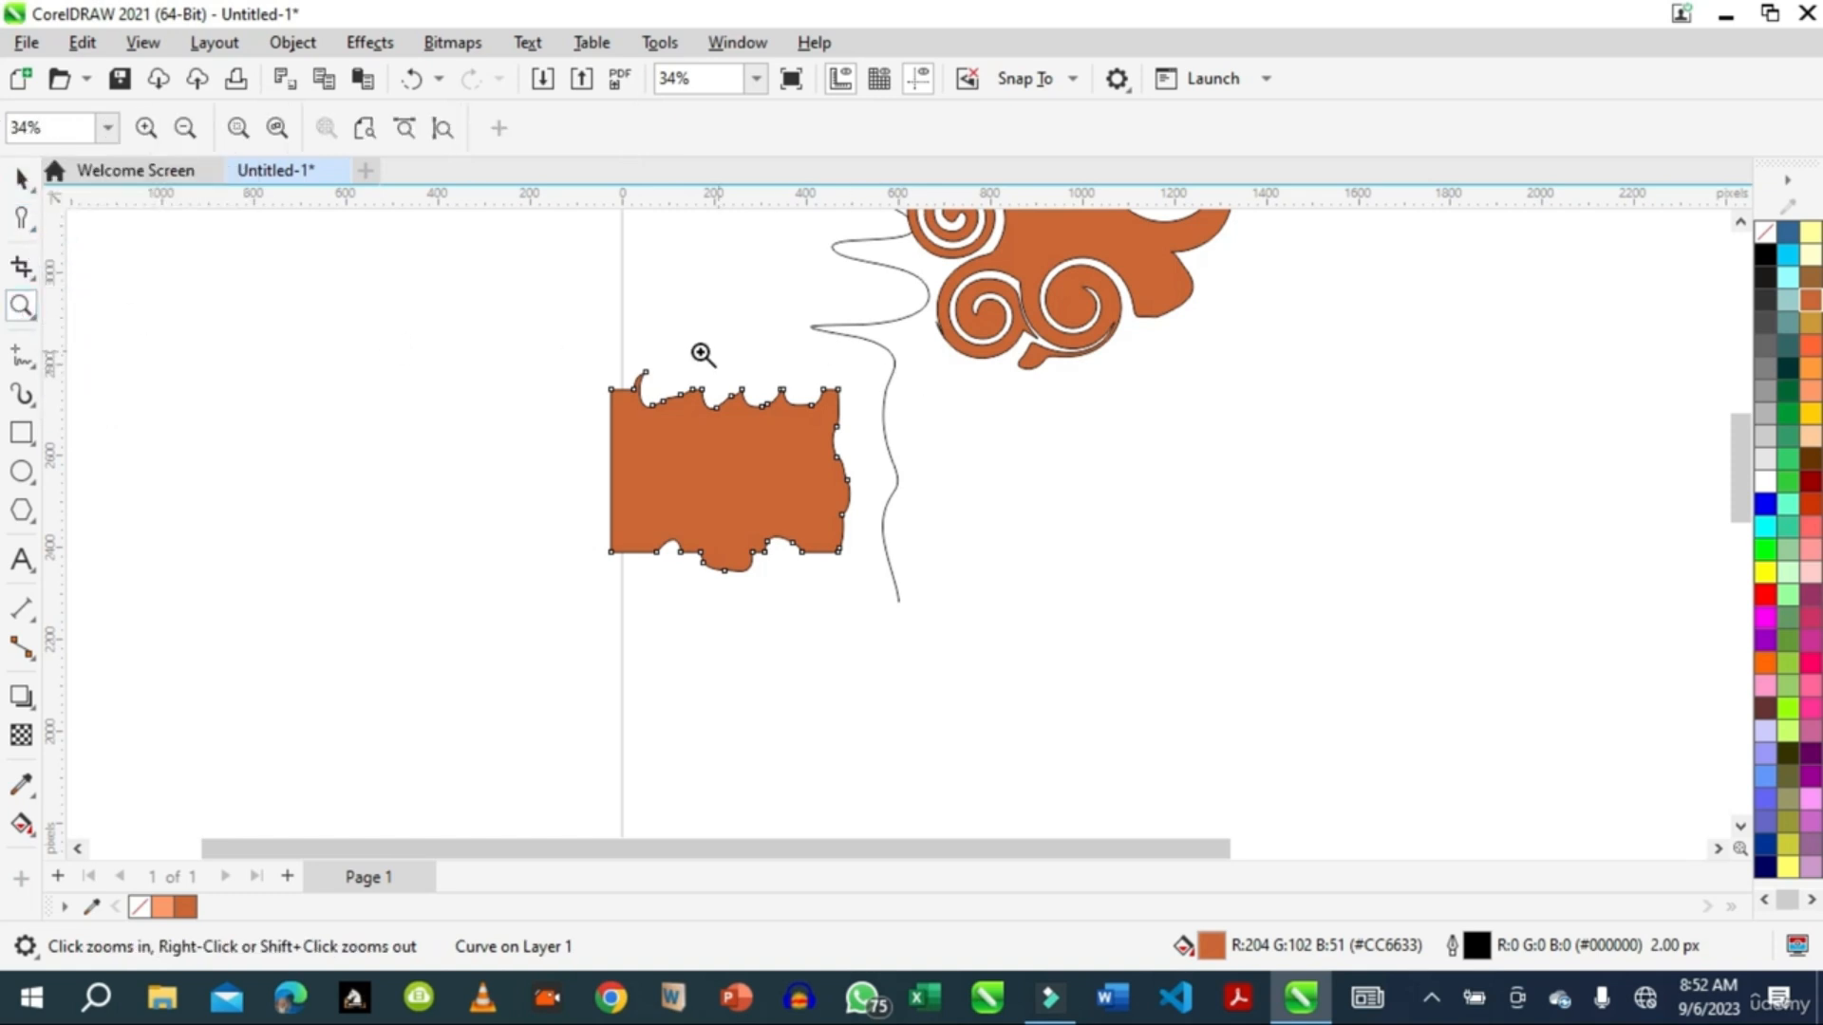
drag(793, 390, 885, 651)
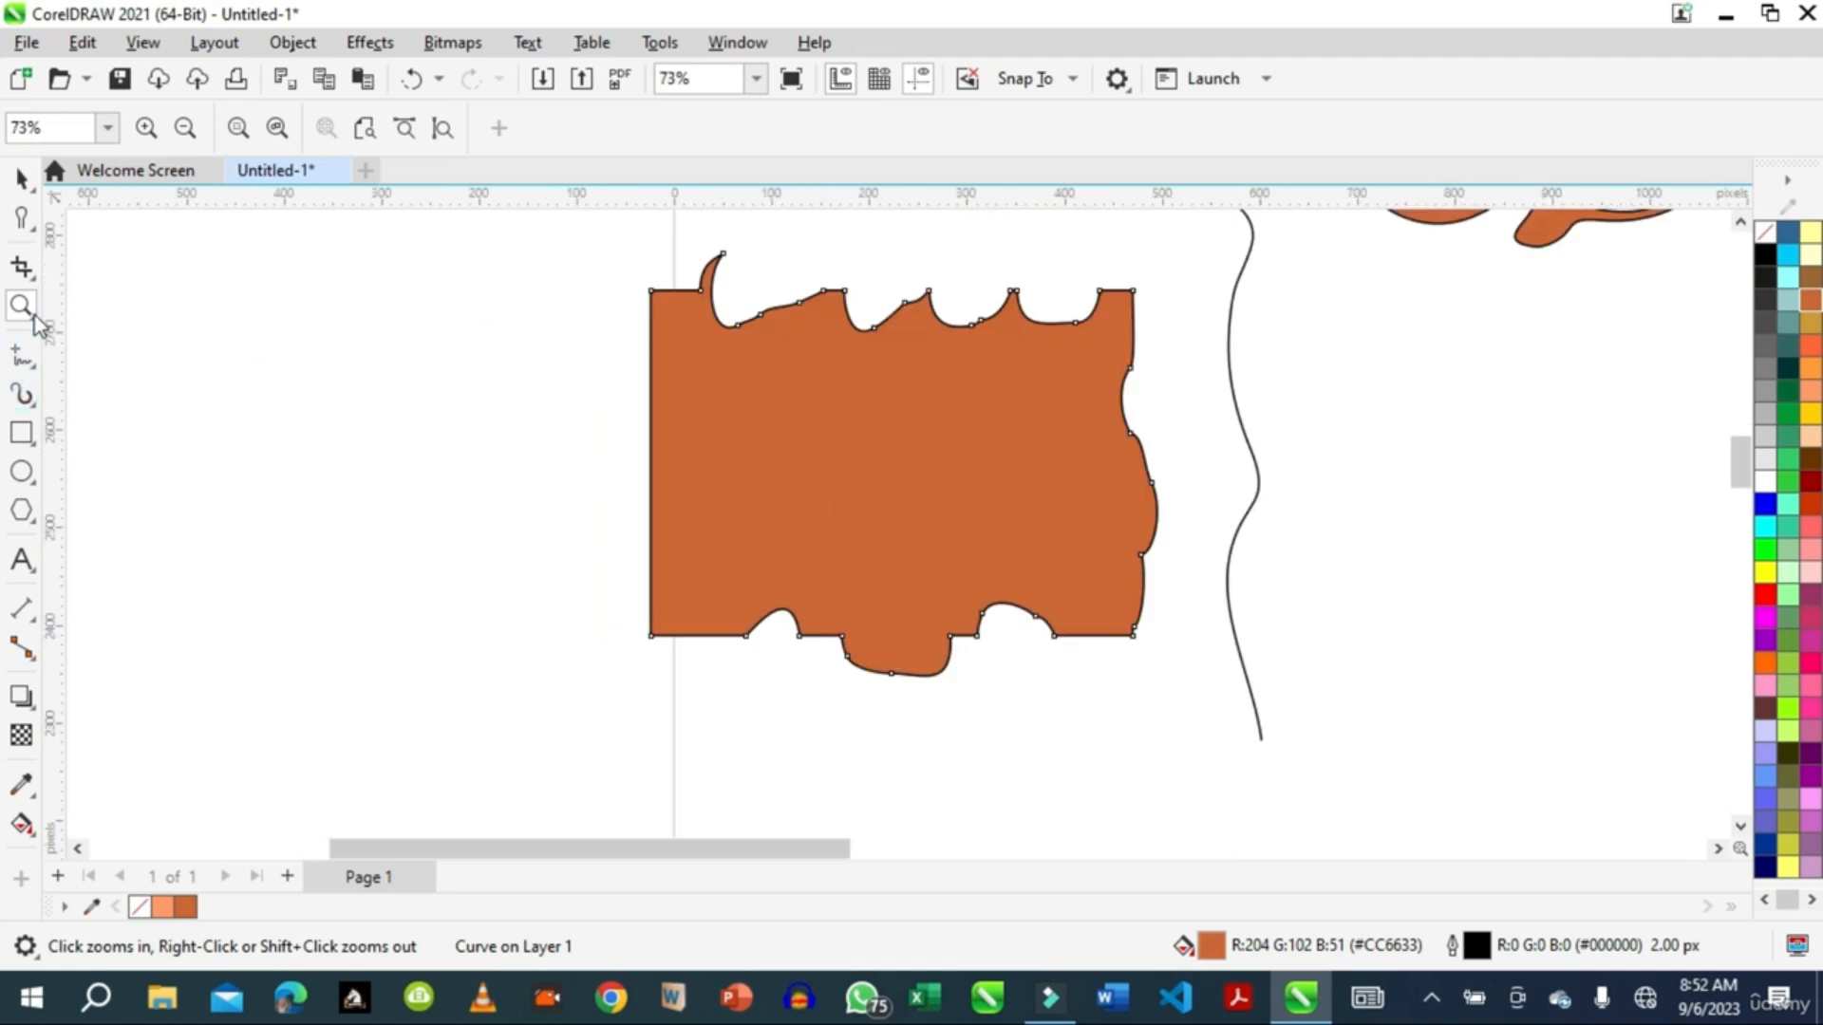
mouse_move(36, 280)
mouse_move(38, 370)
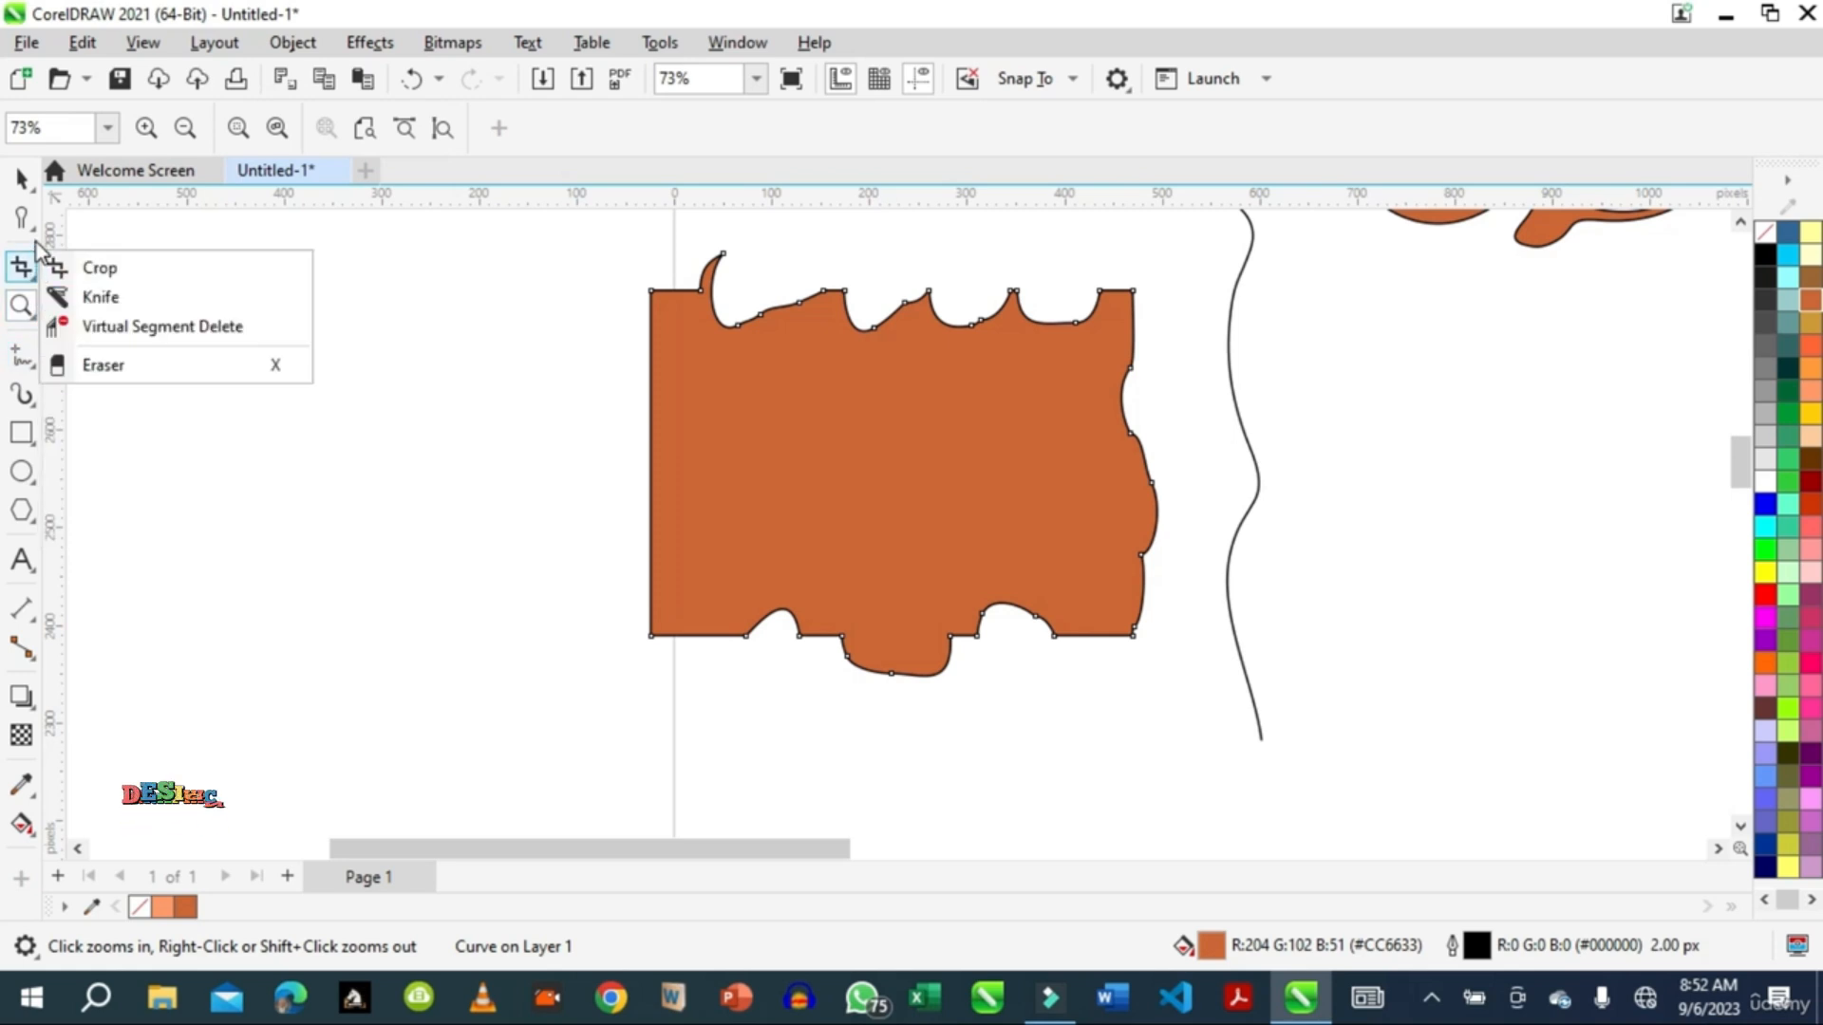
mouse_move(38, 245)
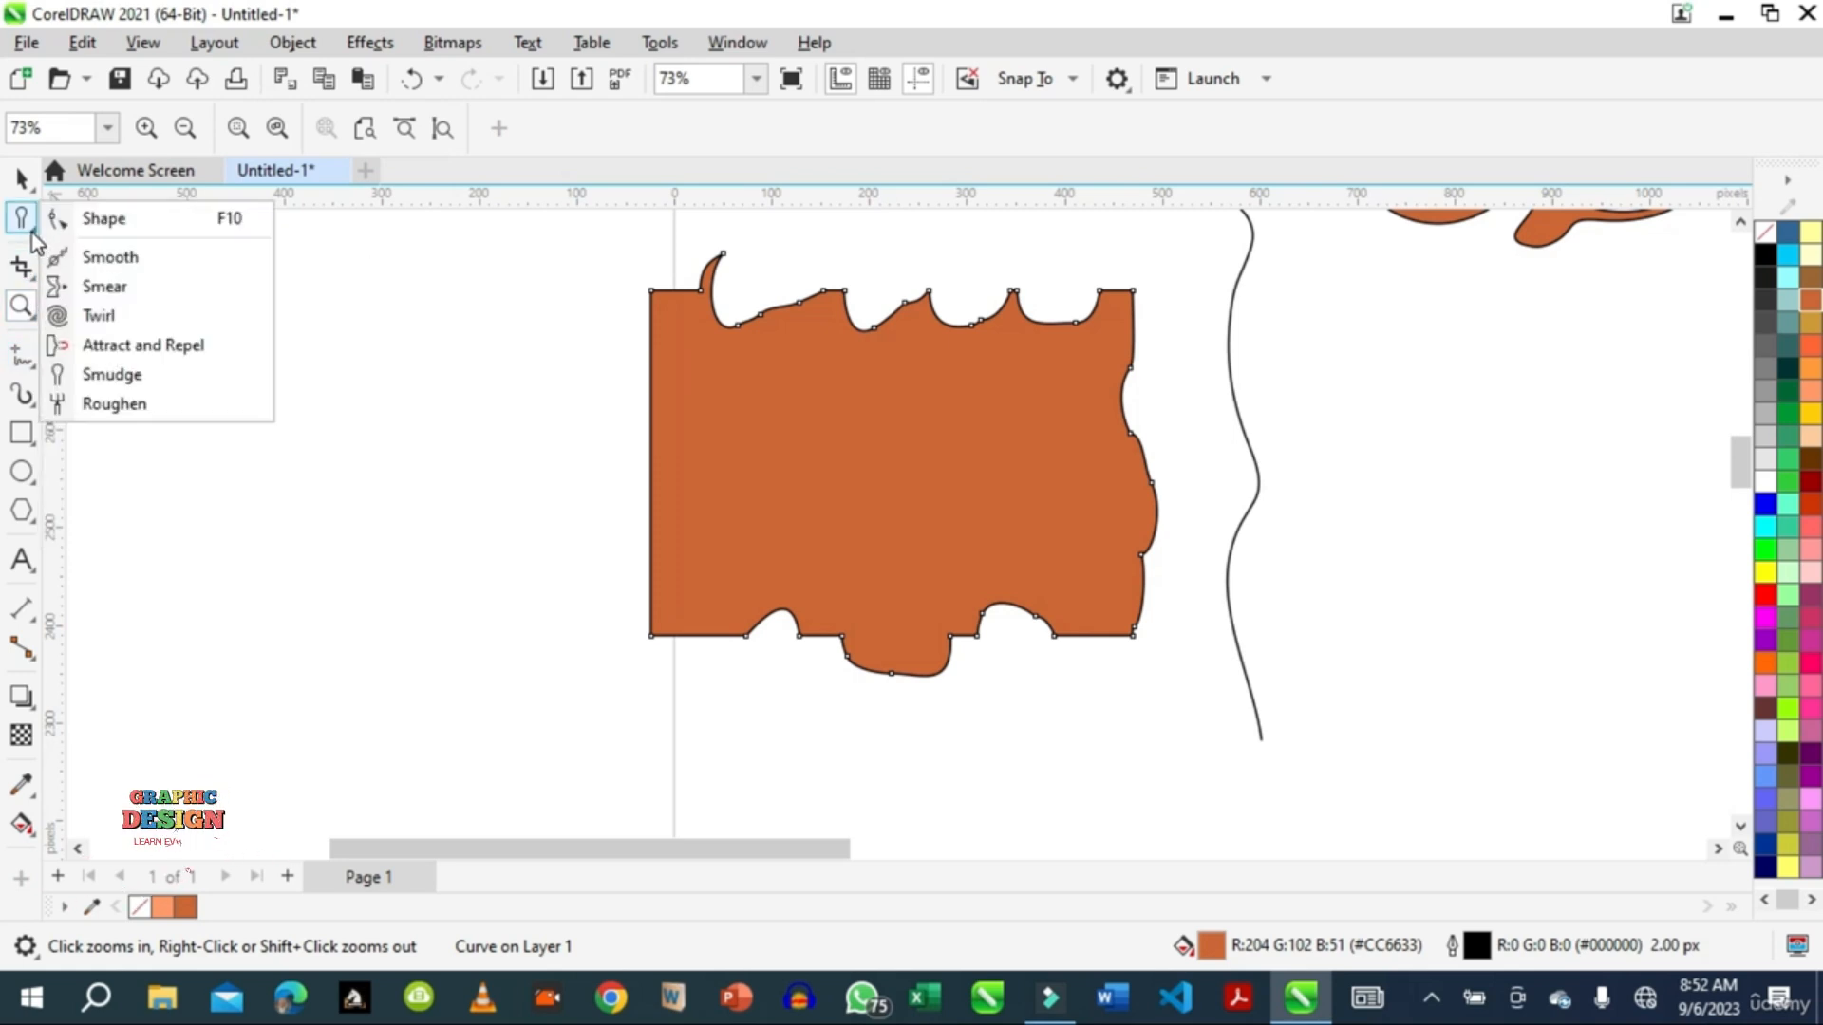
click(124, 402)
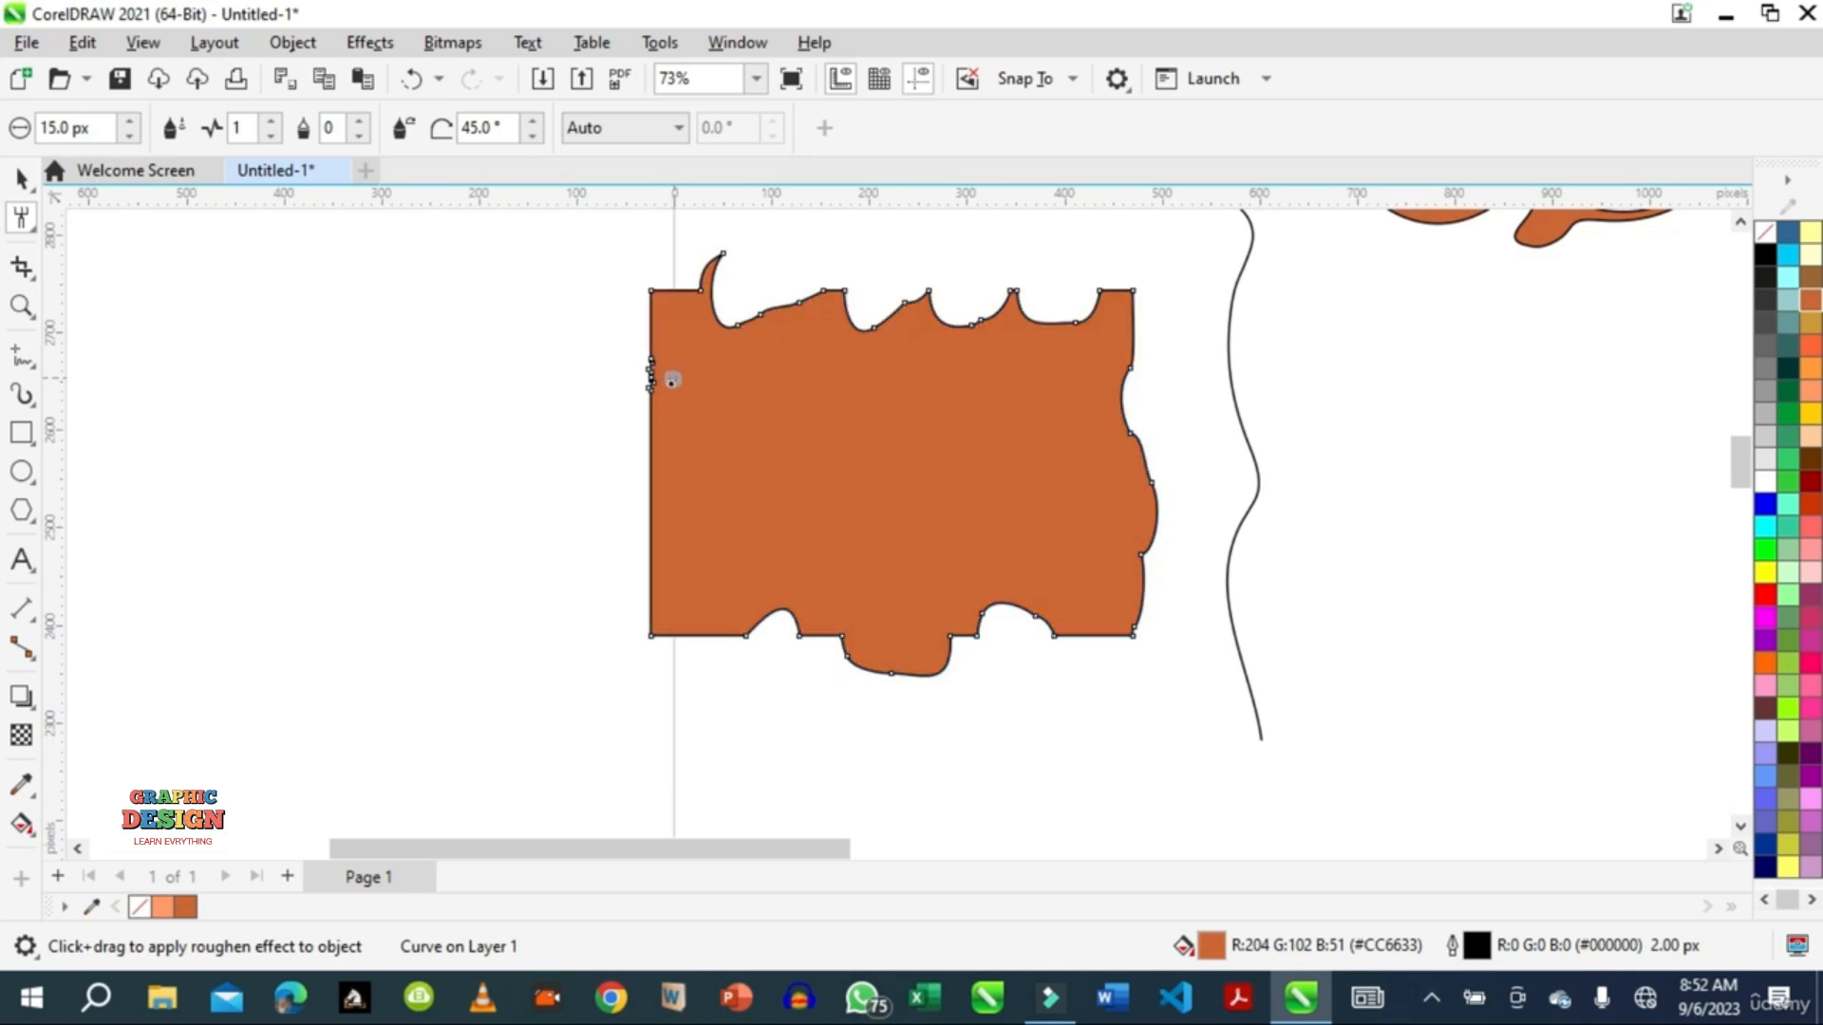
click(21, 306)
drag(602, 260, 729, 653)
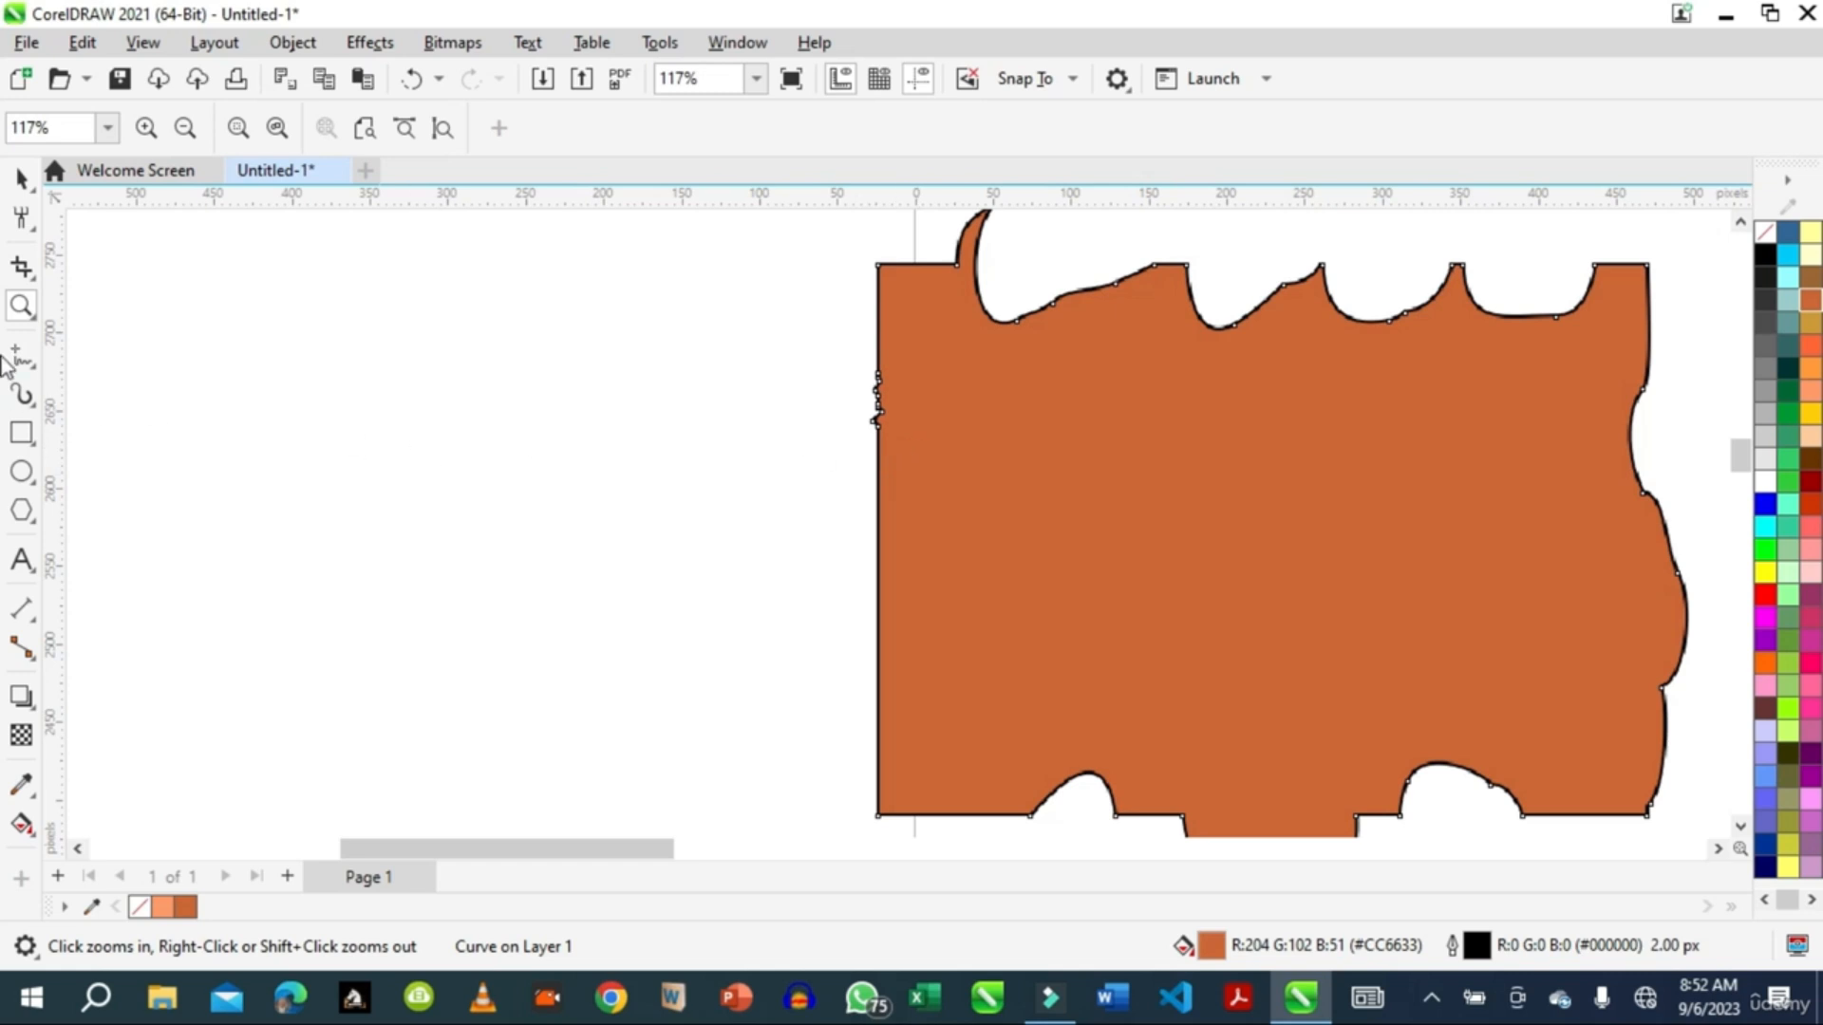
- Set the Roughen frequency to 6 and nib size to 35 px, and roughen the rectangle's left edge down to its lower corner
click(21, 217)
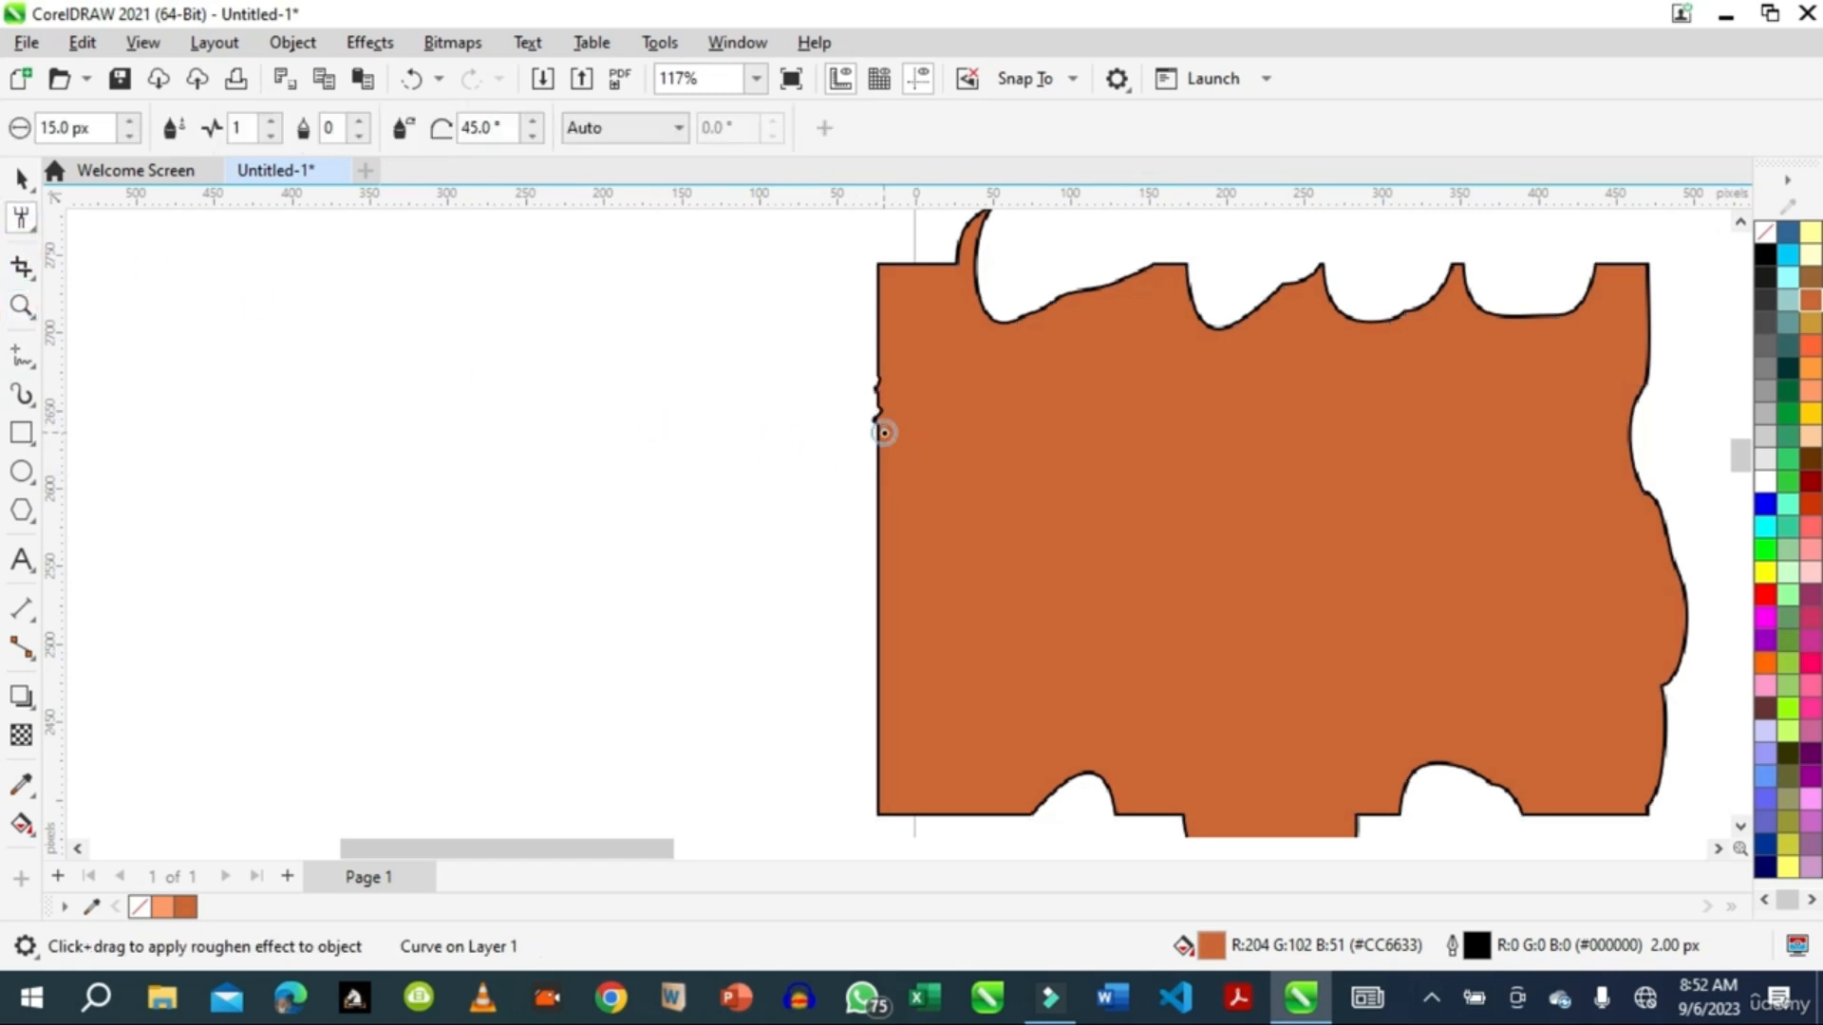
click(881, 415)
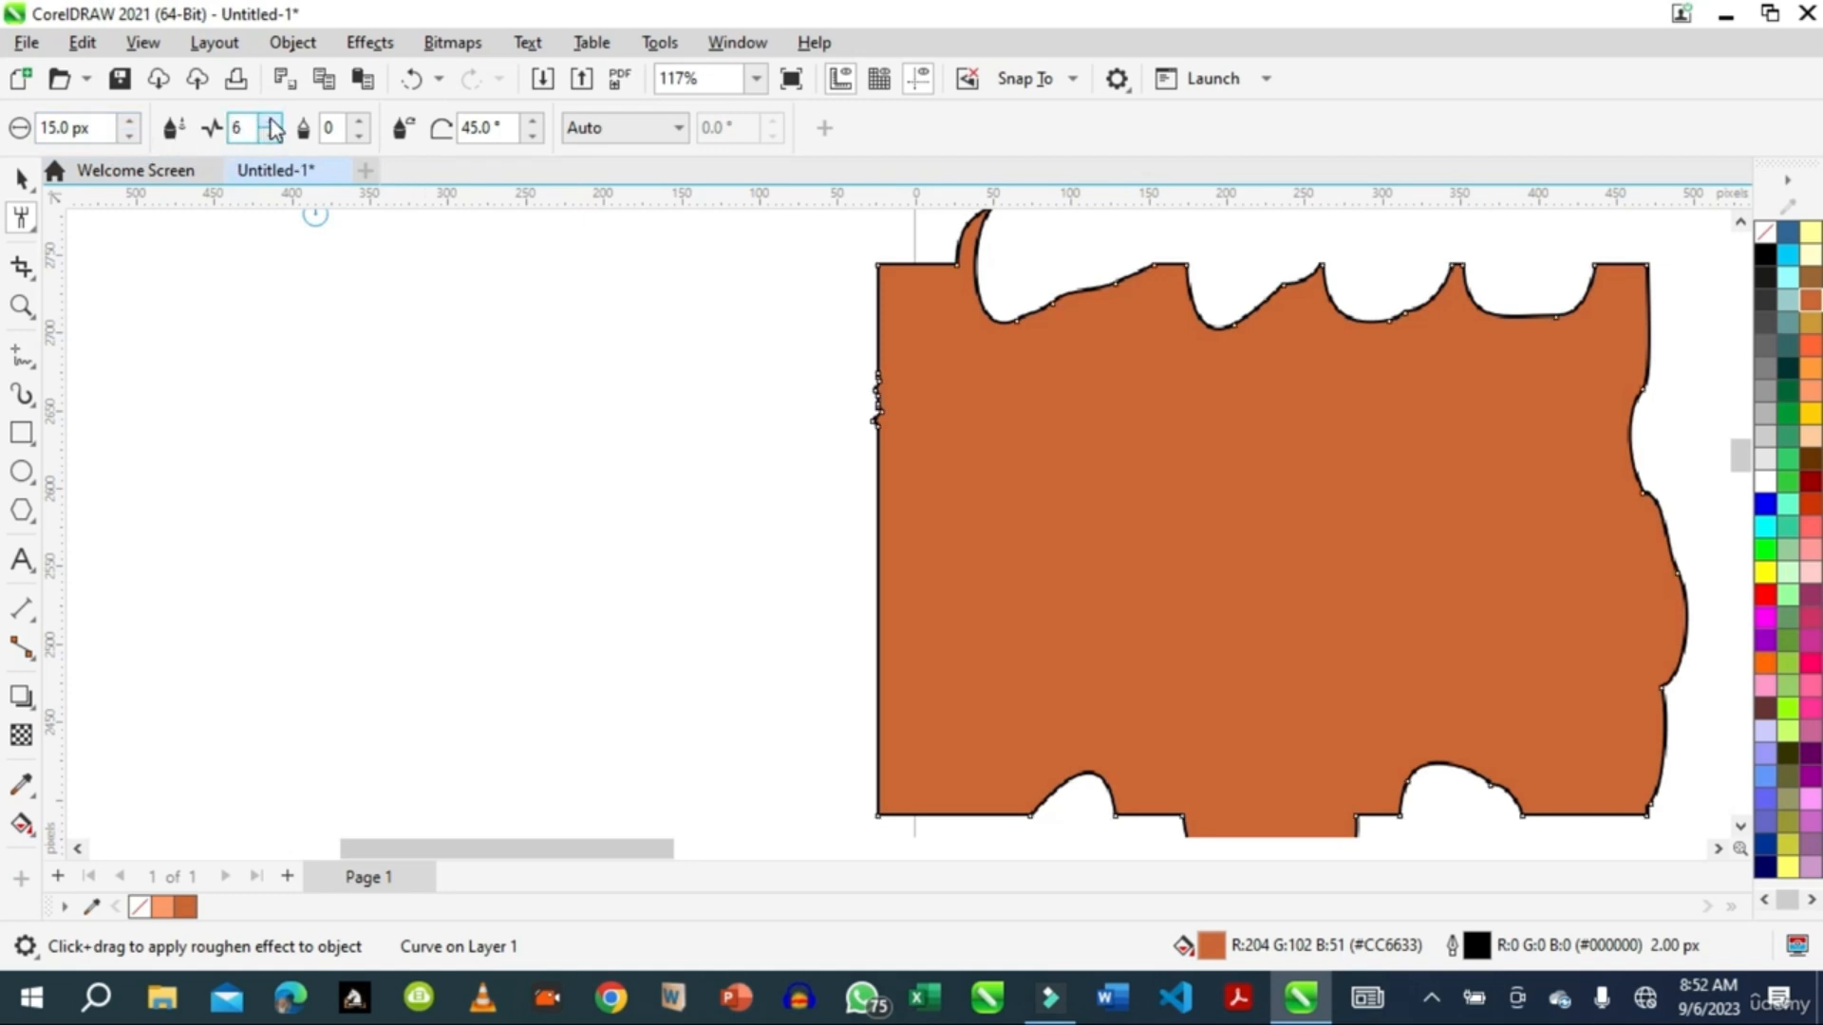
click(132, 122)
click(132, 121)
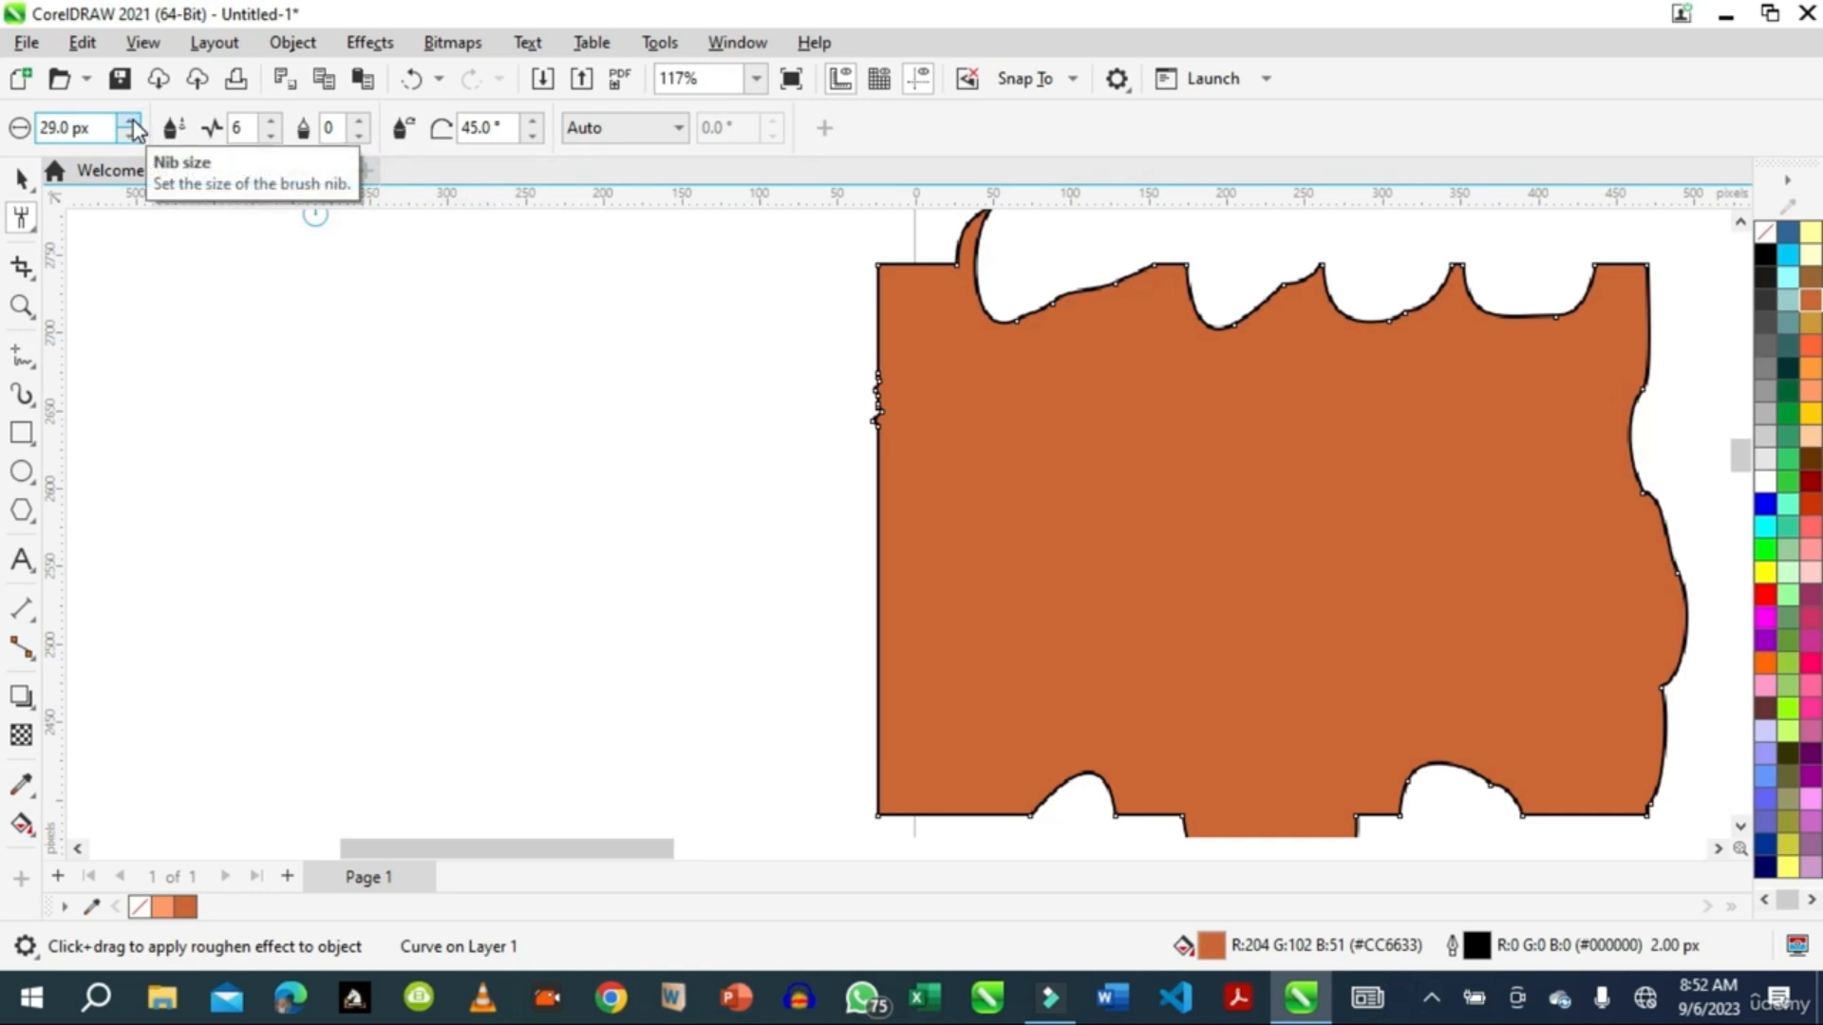
click(132, 121)
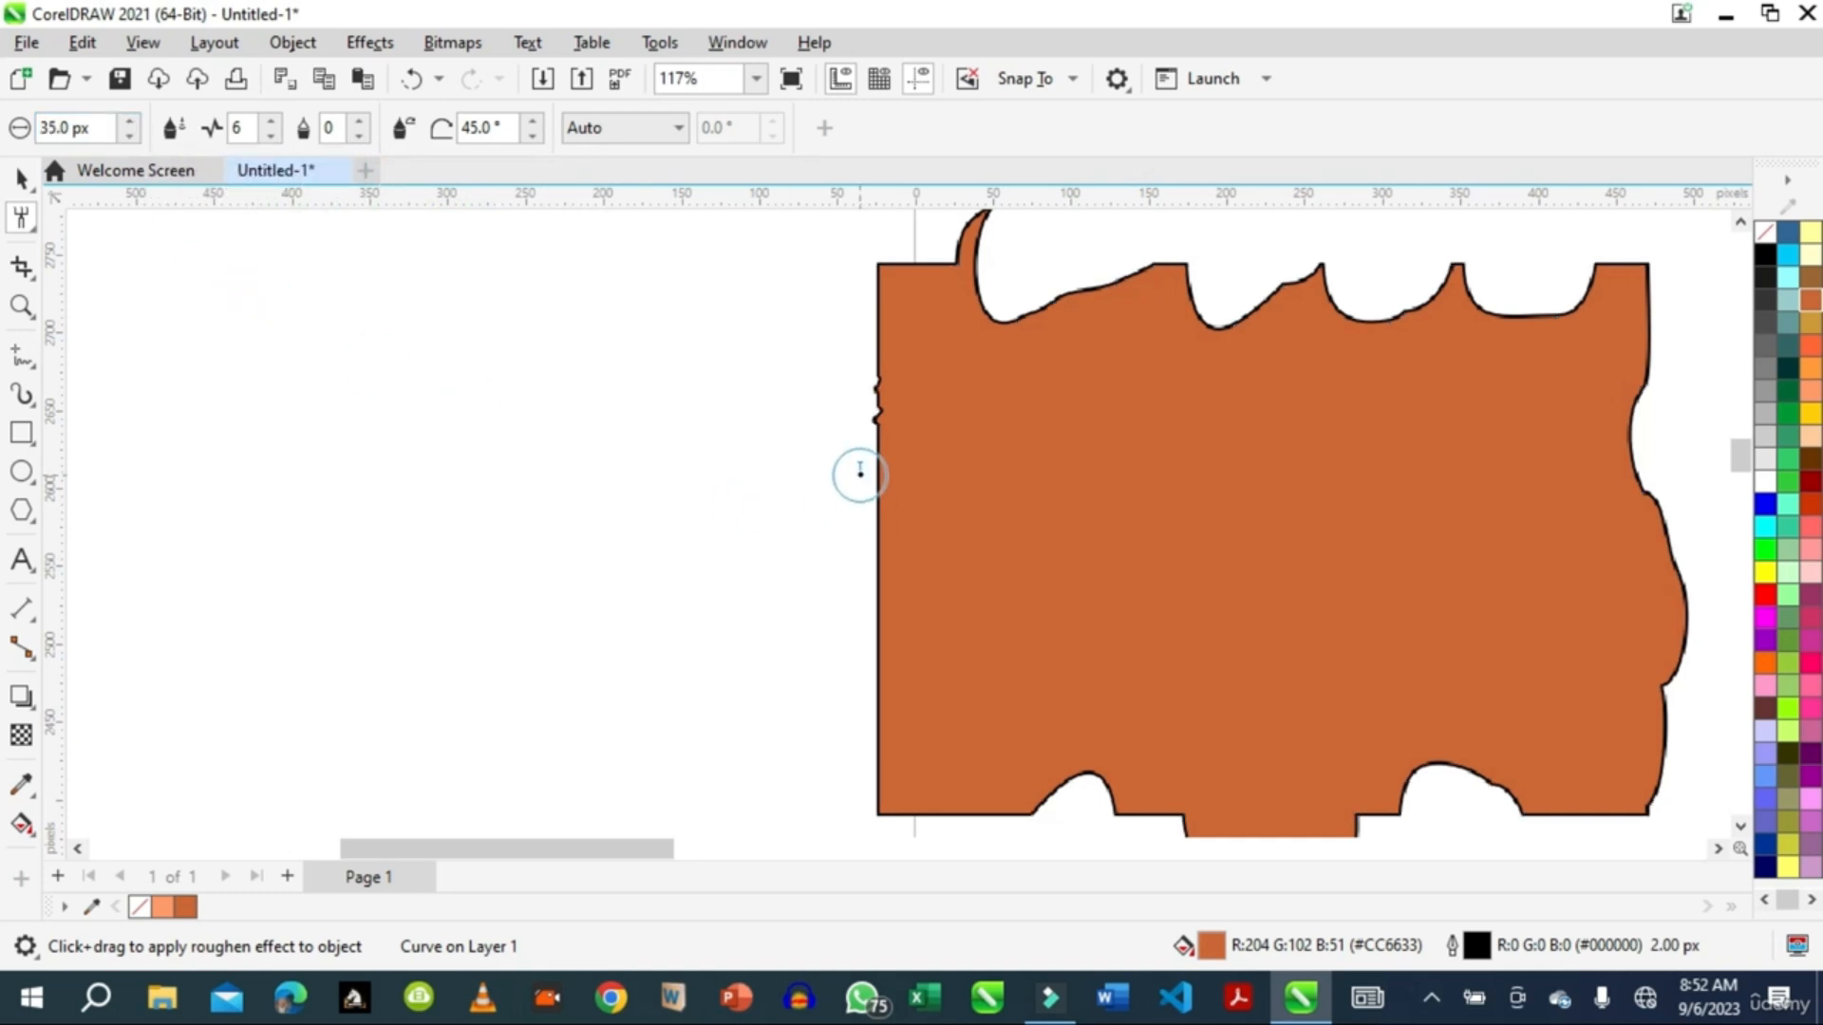
mouse_move(865, 472)
mouse_down()
mouse_move(909, 471)
mouse_move(909, 501)
mouse_move(962, 507)
mouse_move(874, 541)
mouse_move(881, 803)
mouse_up()
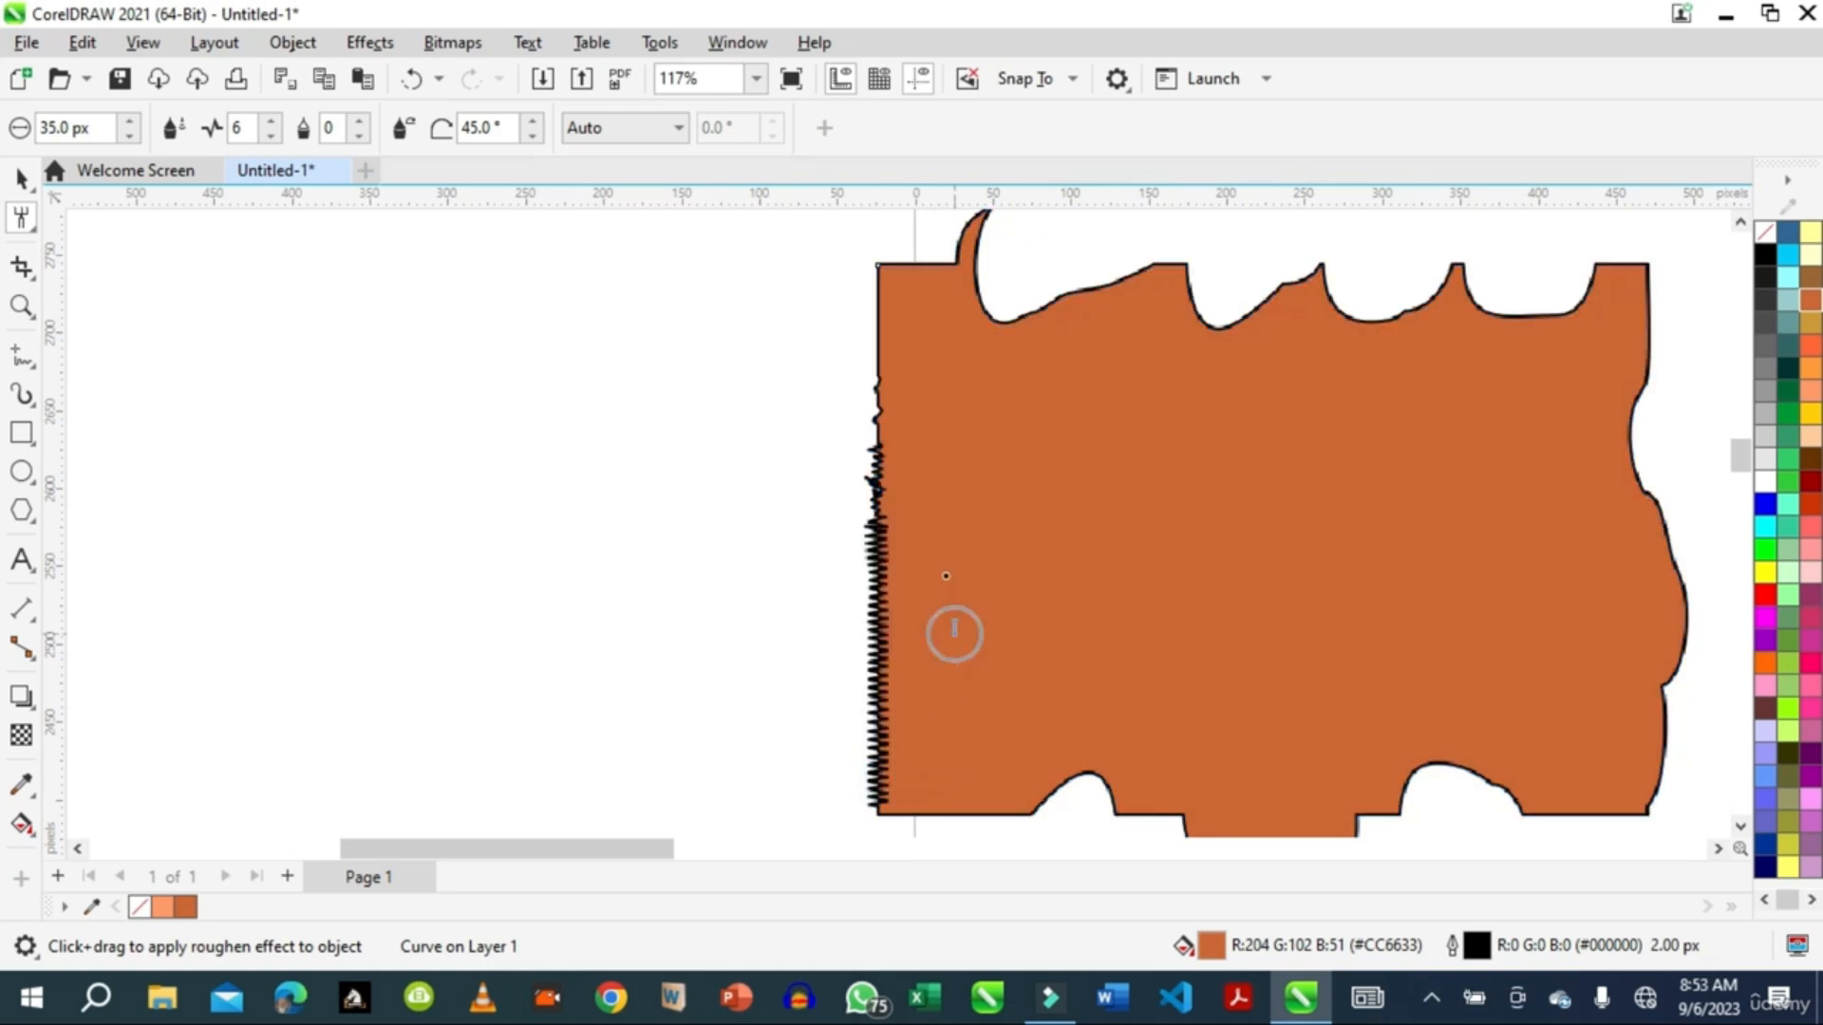
- Select the orange shape and smooth its roughened left edge with the Smooth tool
click(21, 306)
drag(923, 486, 970, 824)
click(20, 180)
click(922, 402)
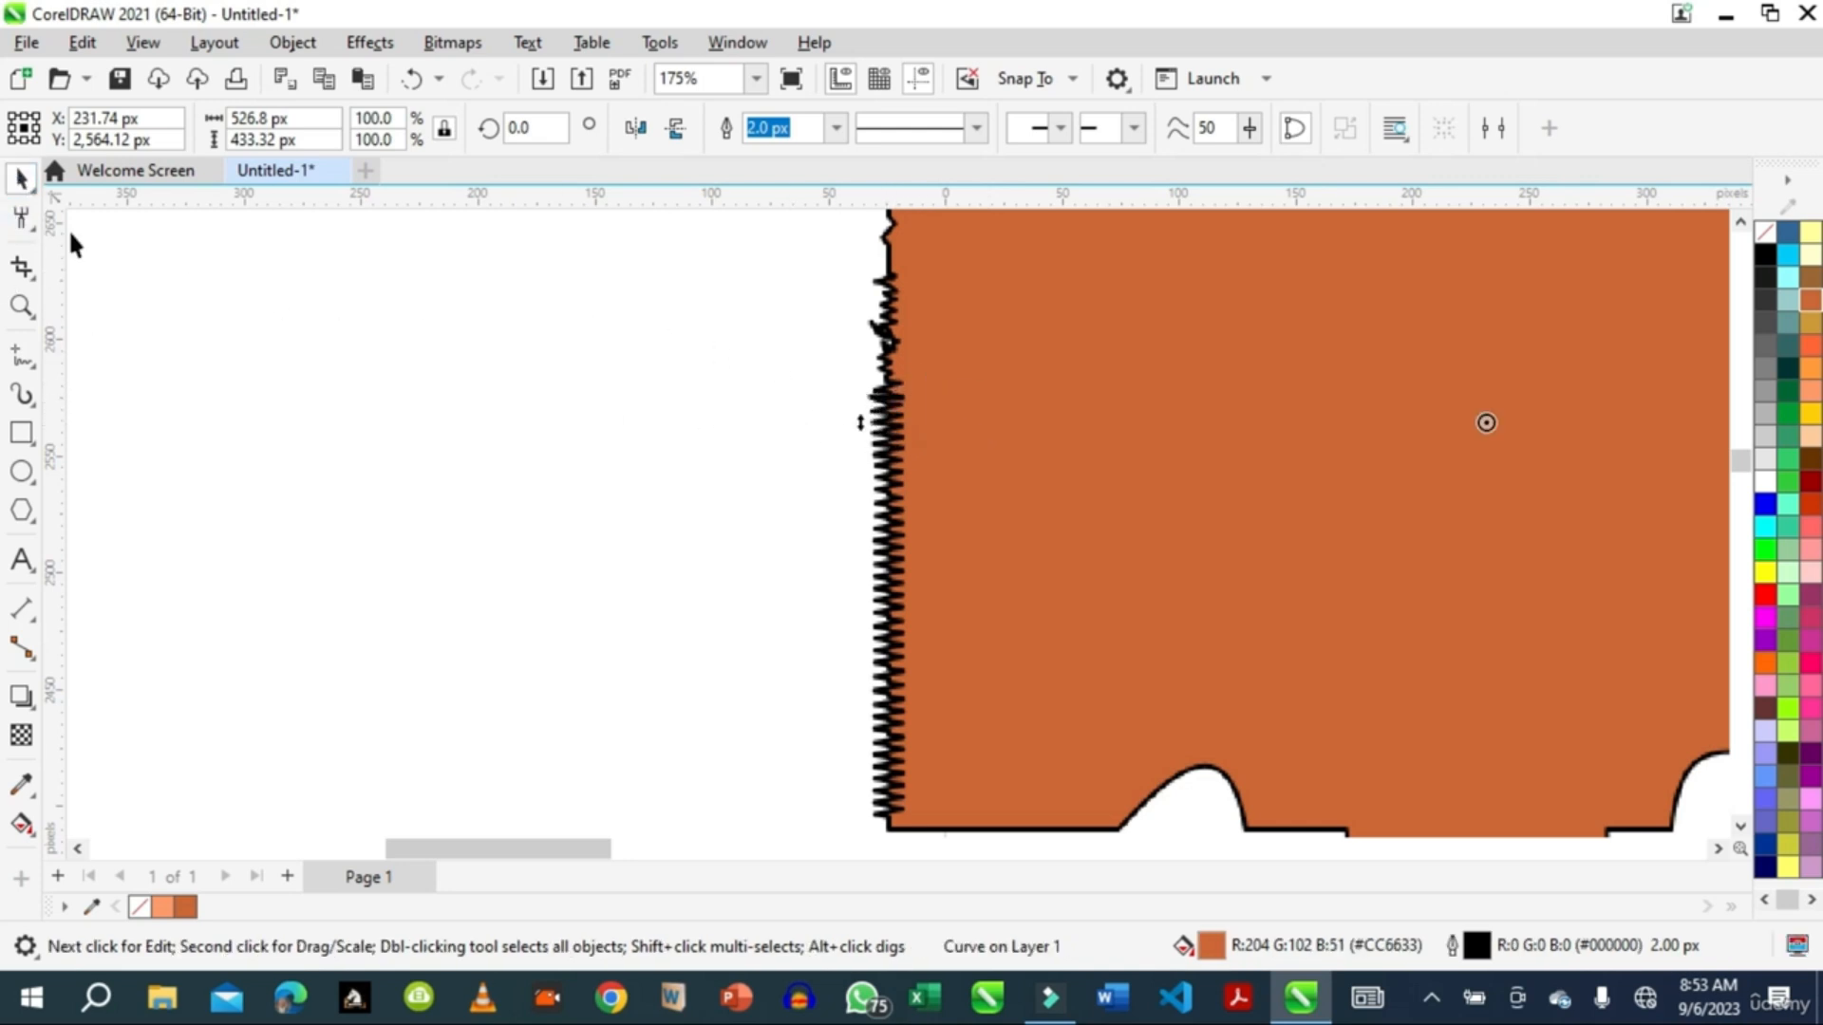
click(25, 231)
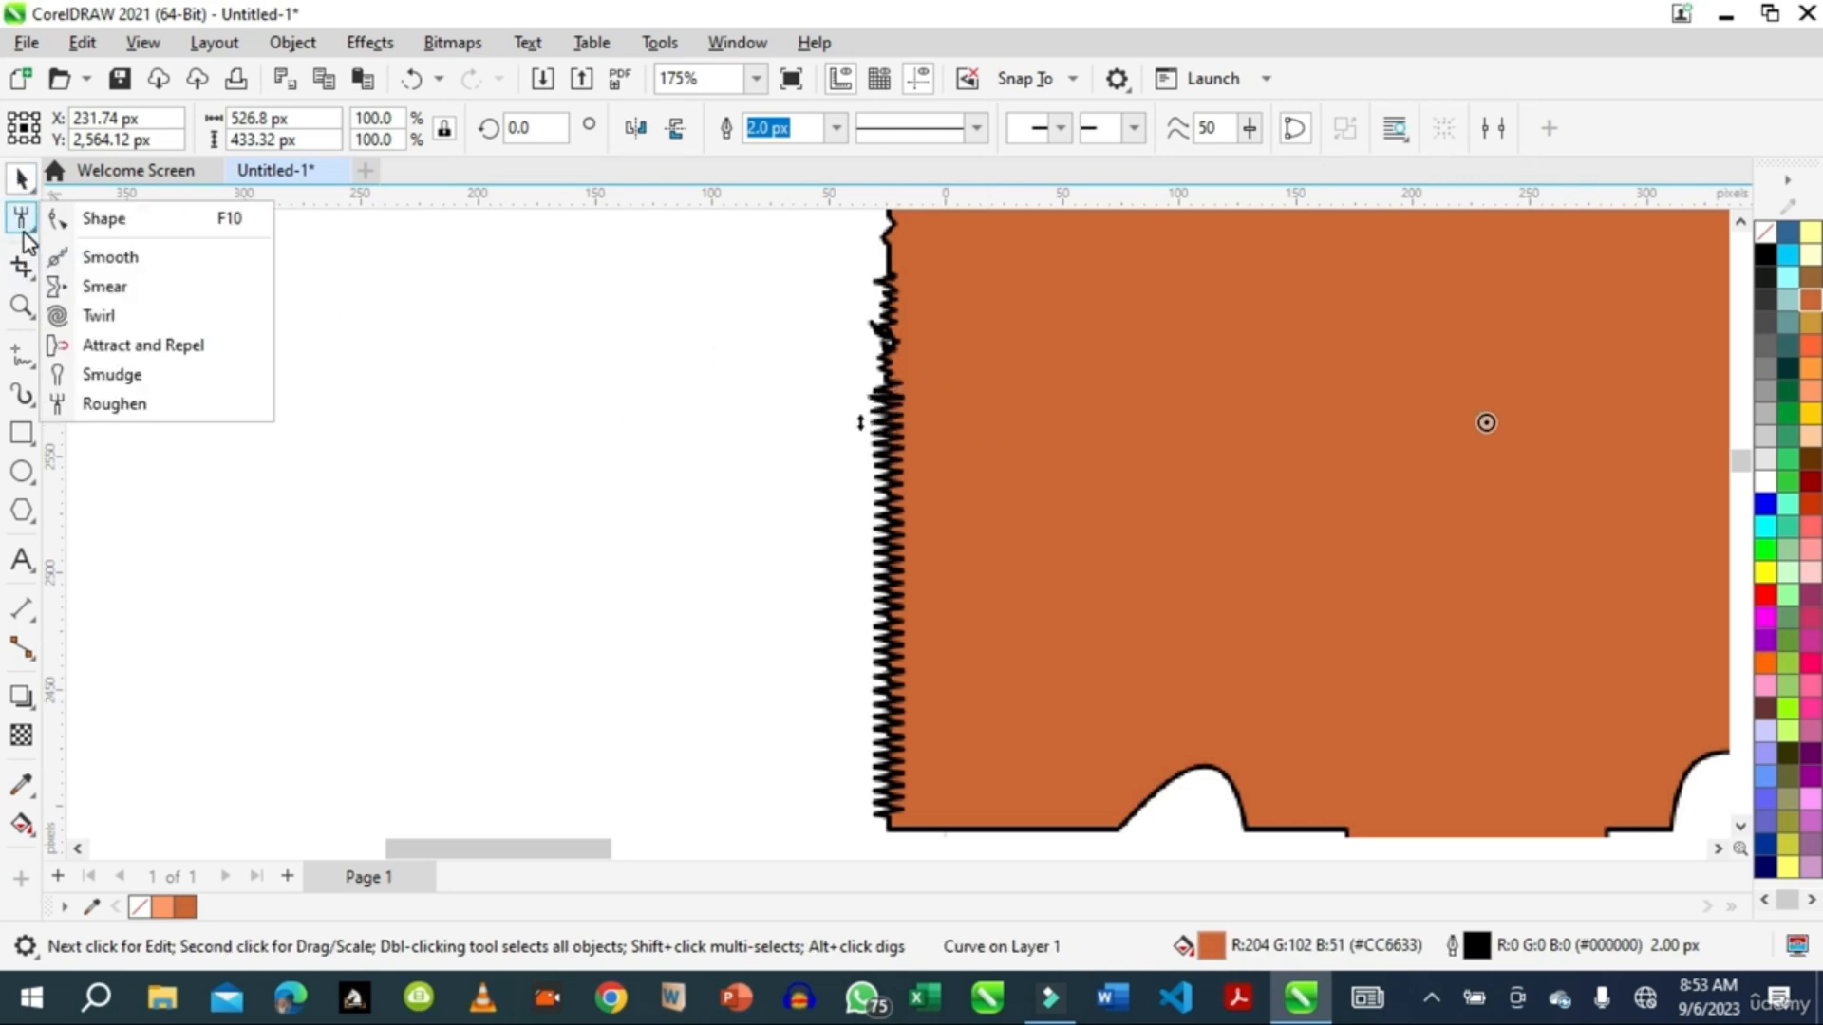
click(118, 252)
mouse_move(753, 618)
mouse_down()
mouse_move(818, 553)
mouse_move(922, 597)
mouse_up()
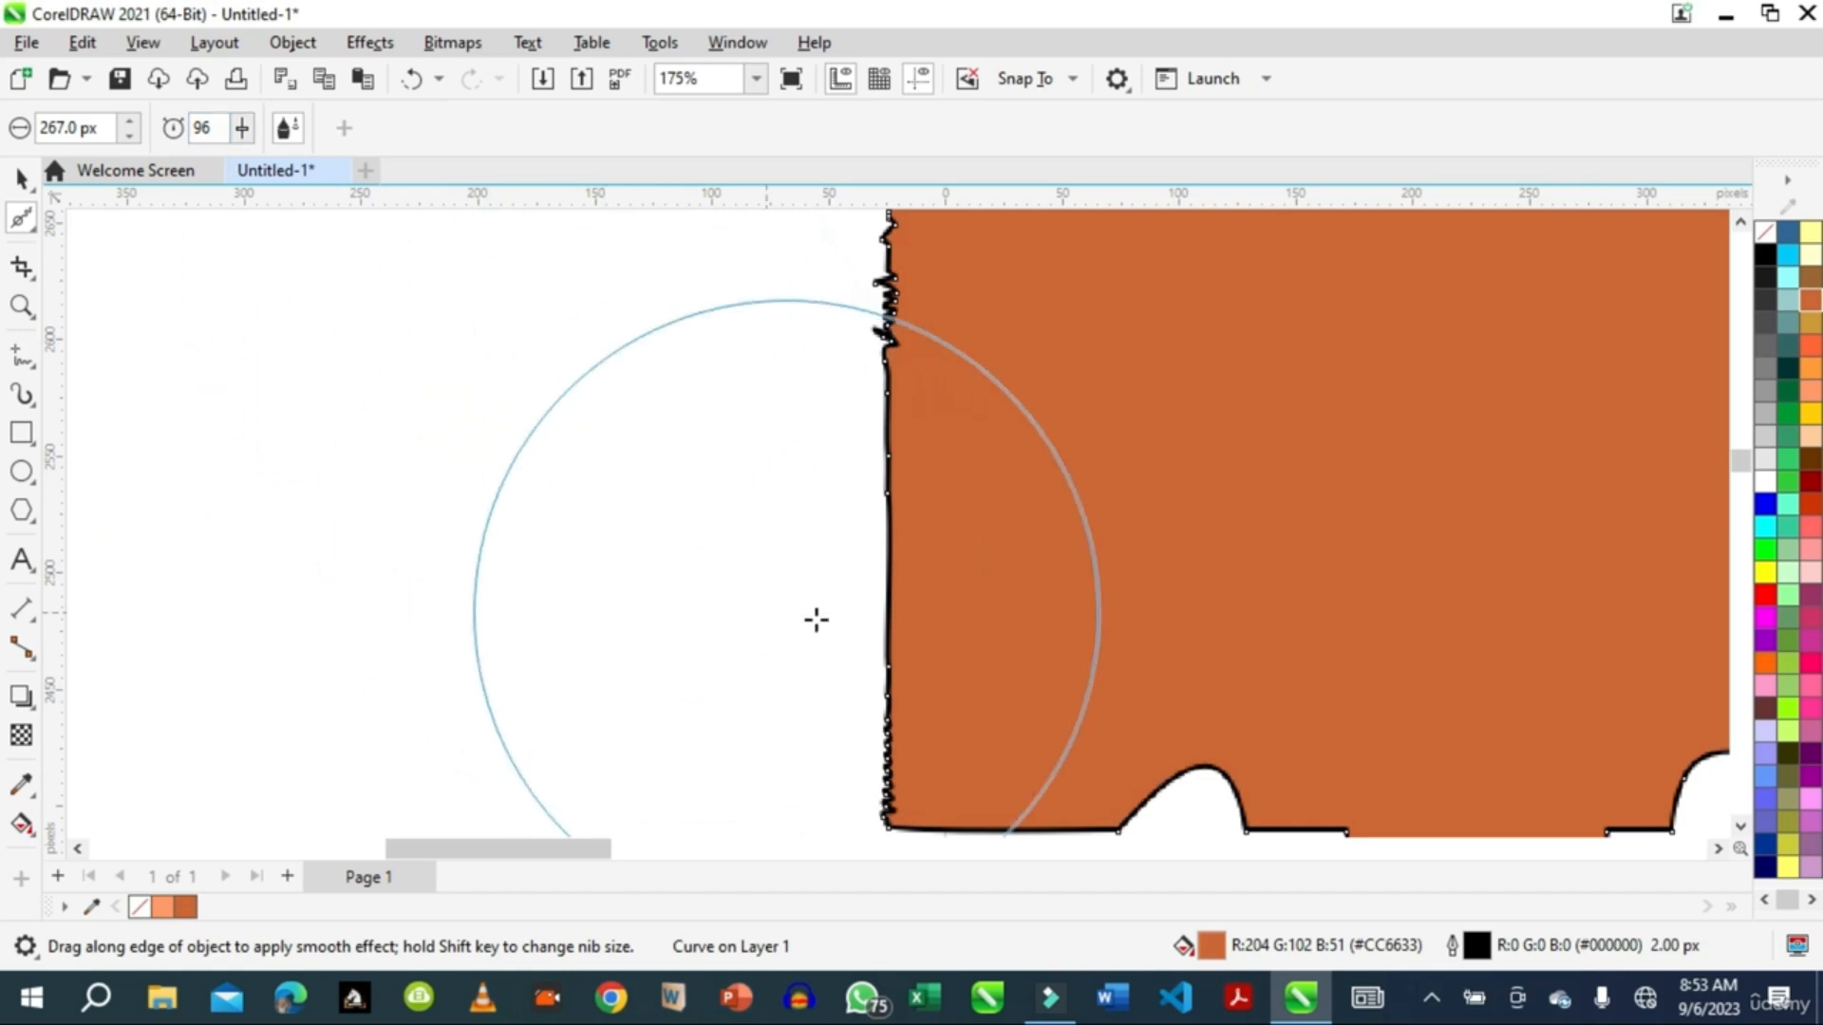
mouse_move(885, 727)
mouse_down()
mouse_move(919, 674)
mouse_move(882, 256)
mouse_move(893, 361)
mouse_up()
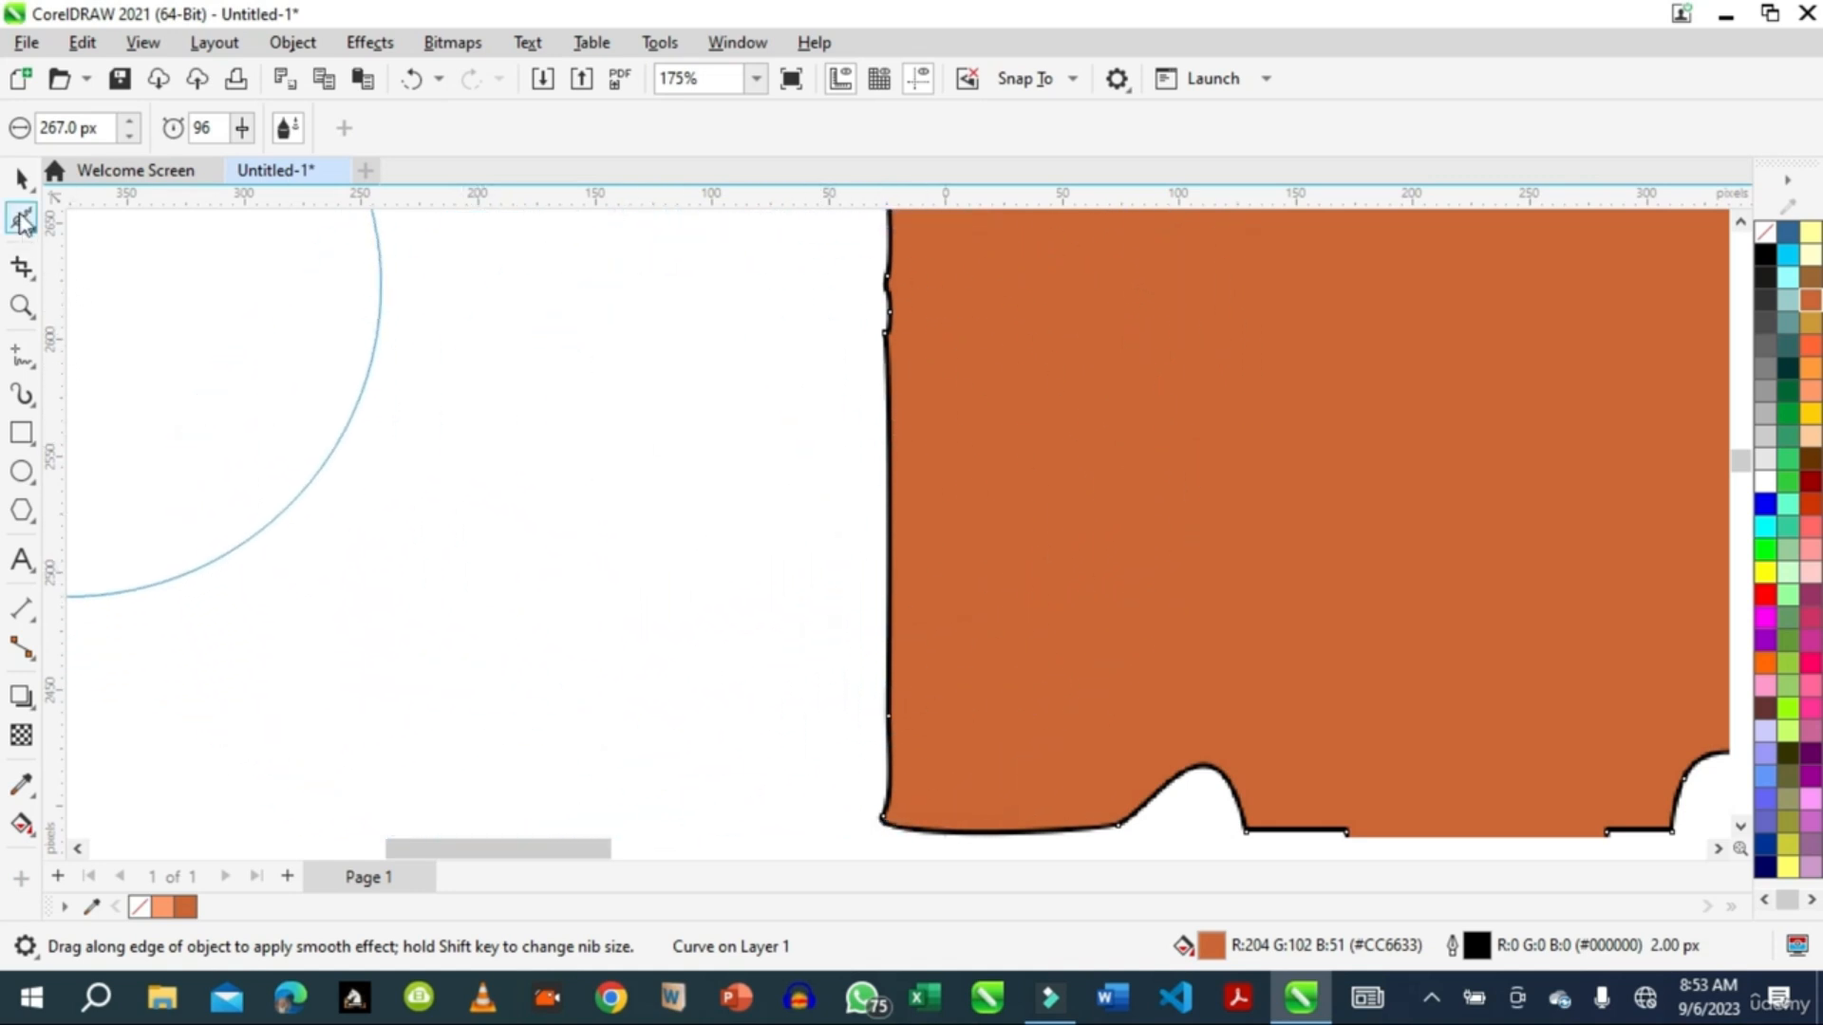
click(26, 227)
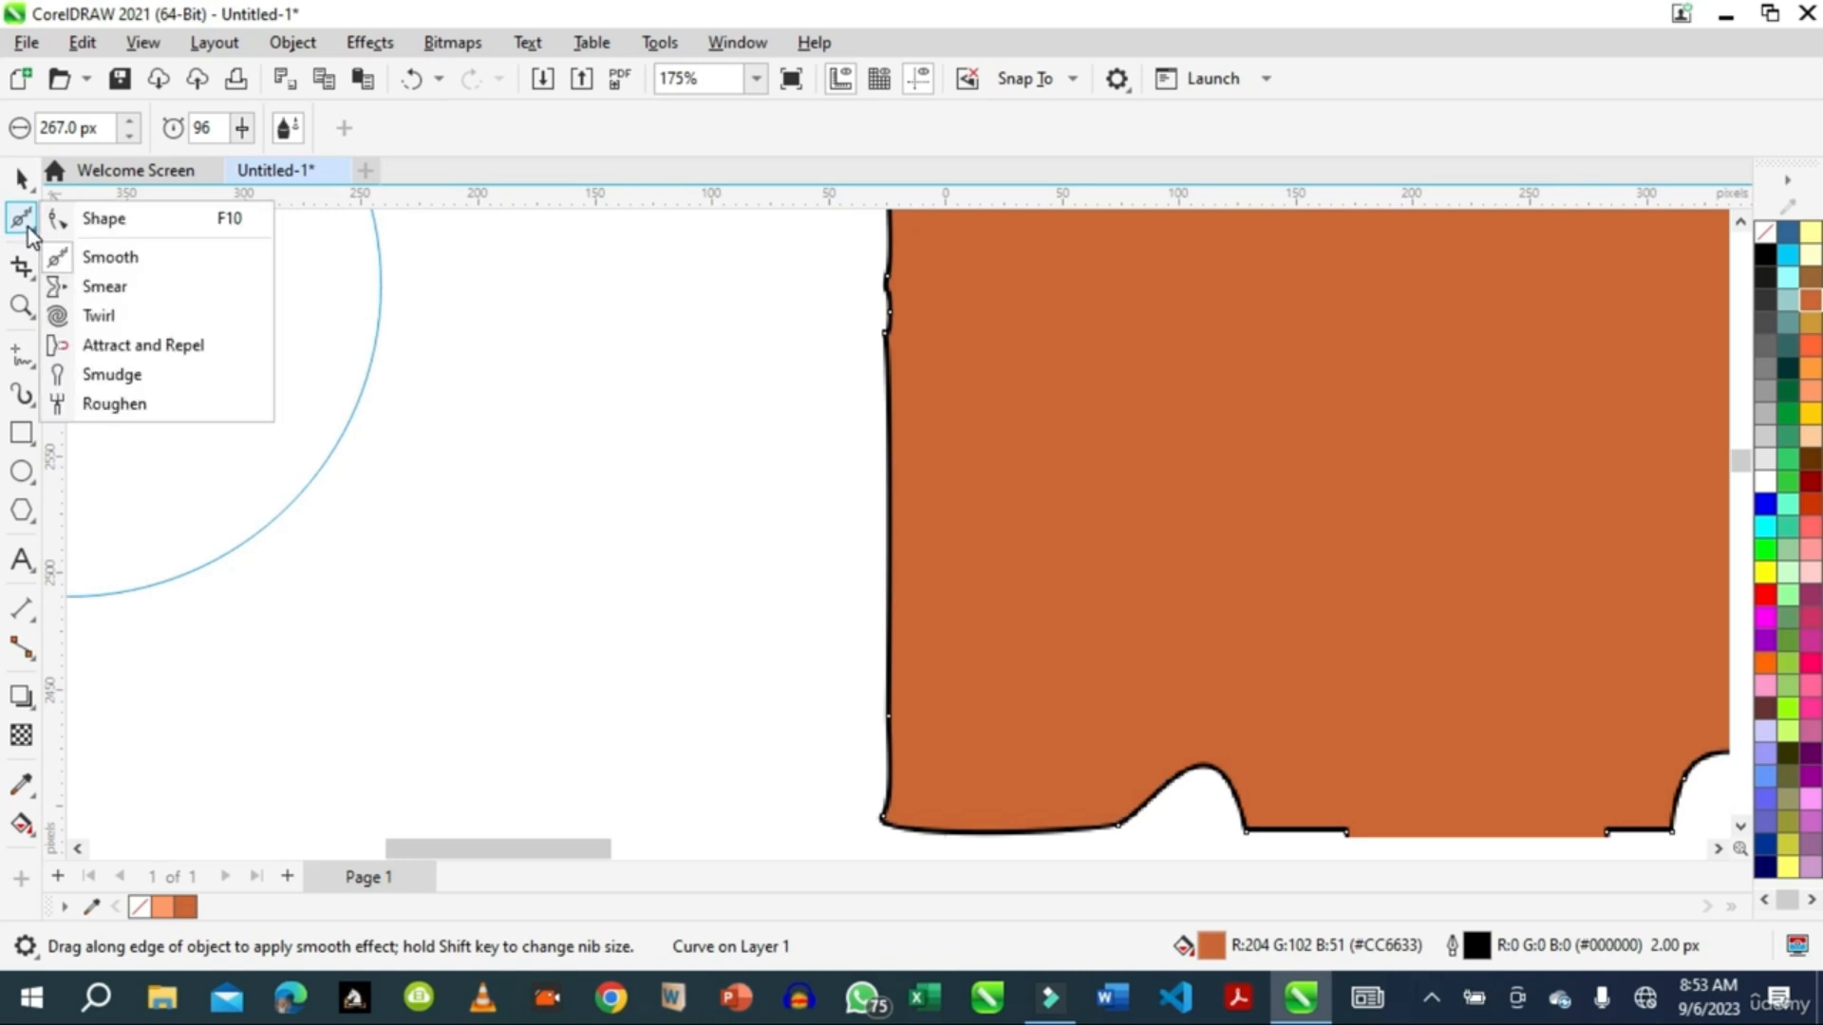
click(92, 221)
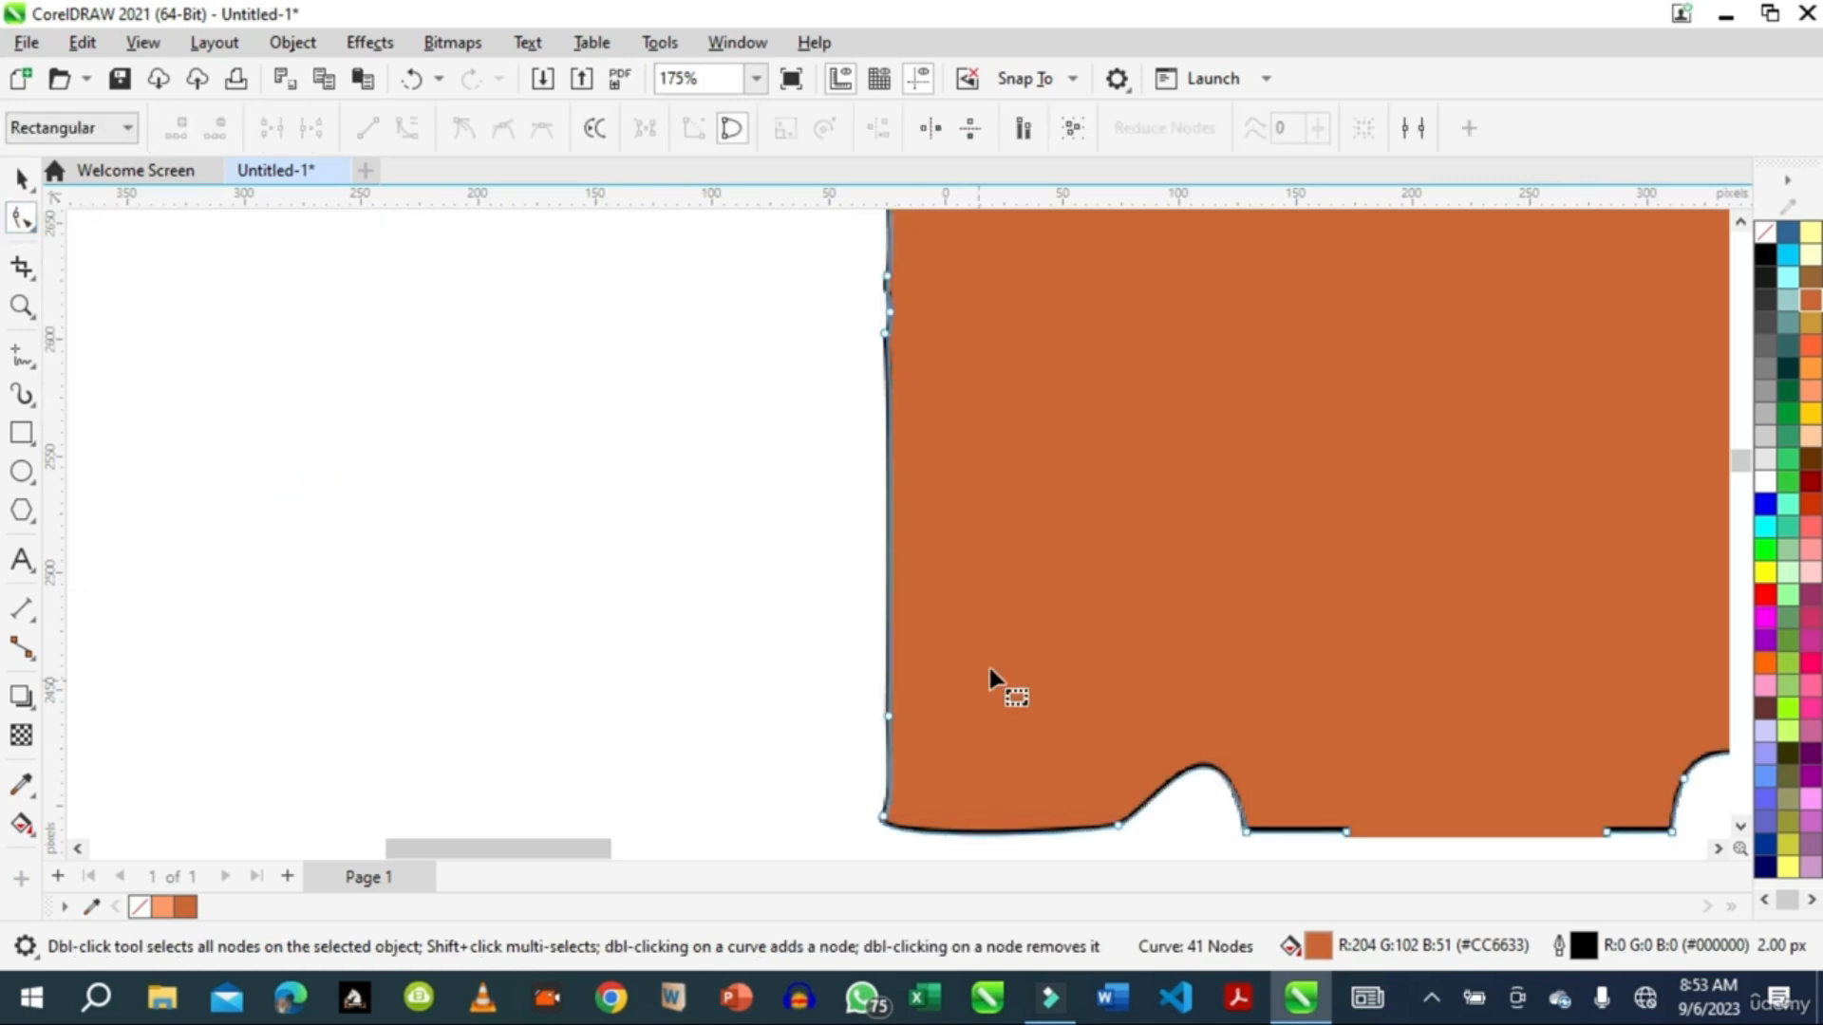
click(36, 365)
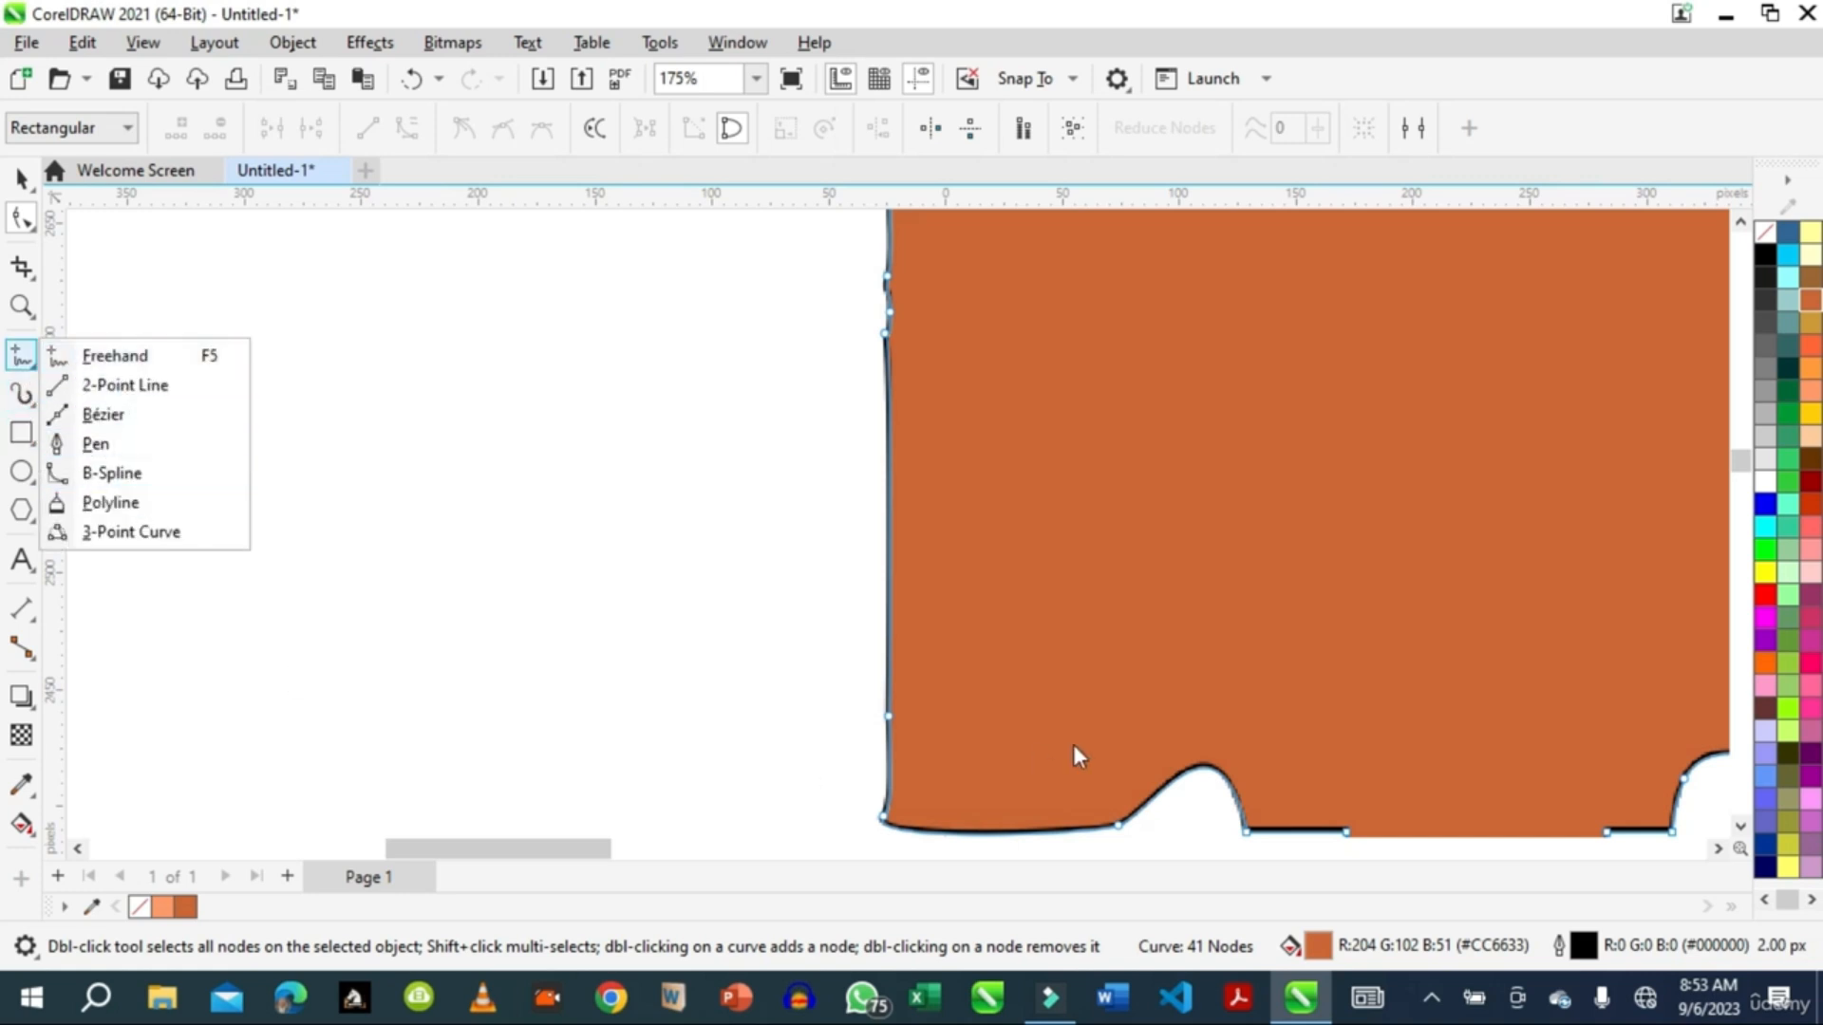
- Select and delete the smudged orange rectangle shape
drag(536, 856, 598, 847)
click(17, 179)
click(844, 631)
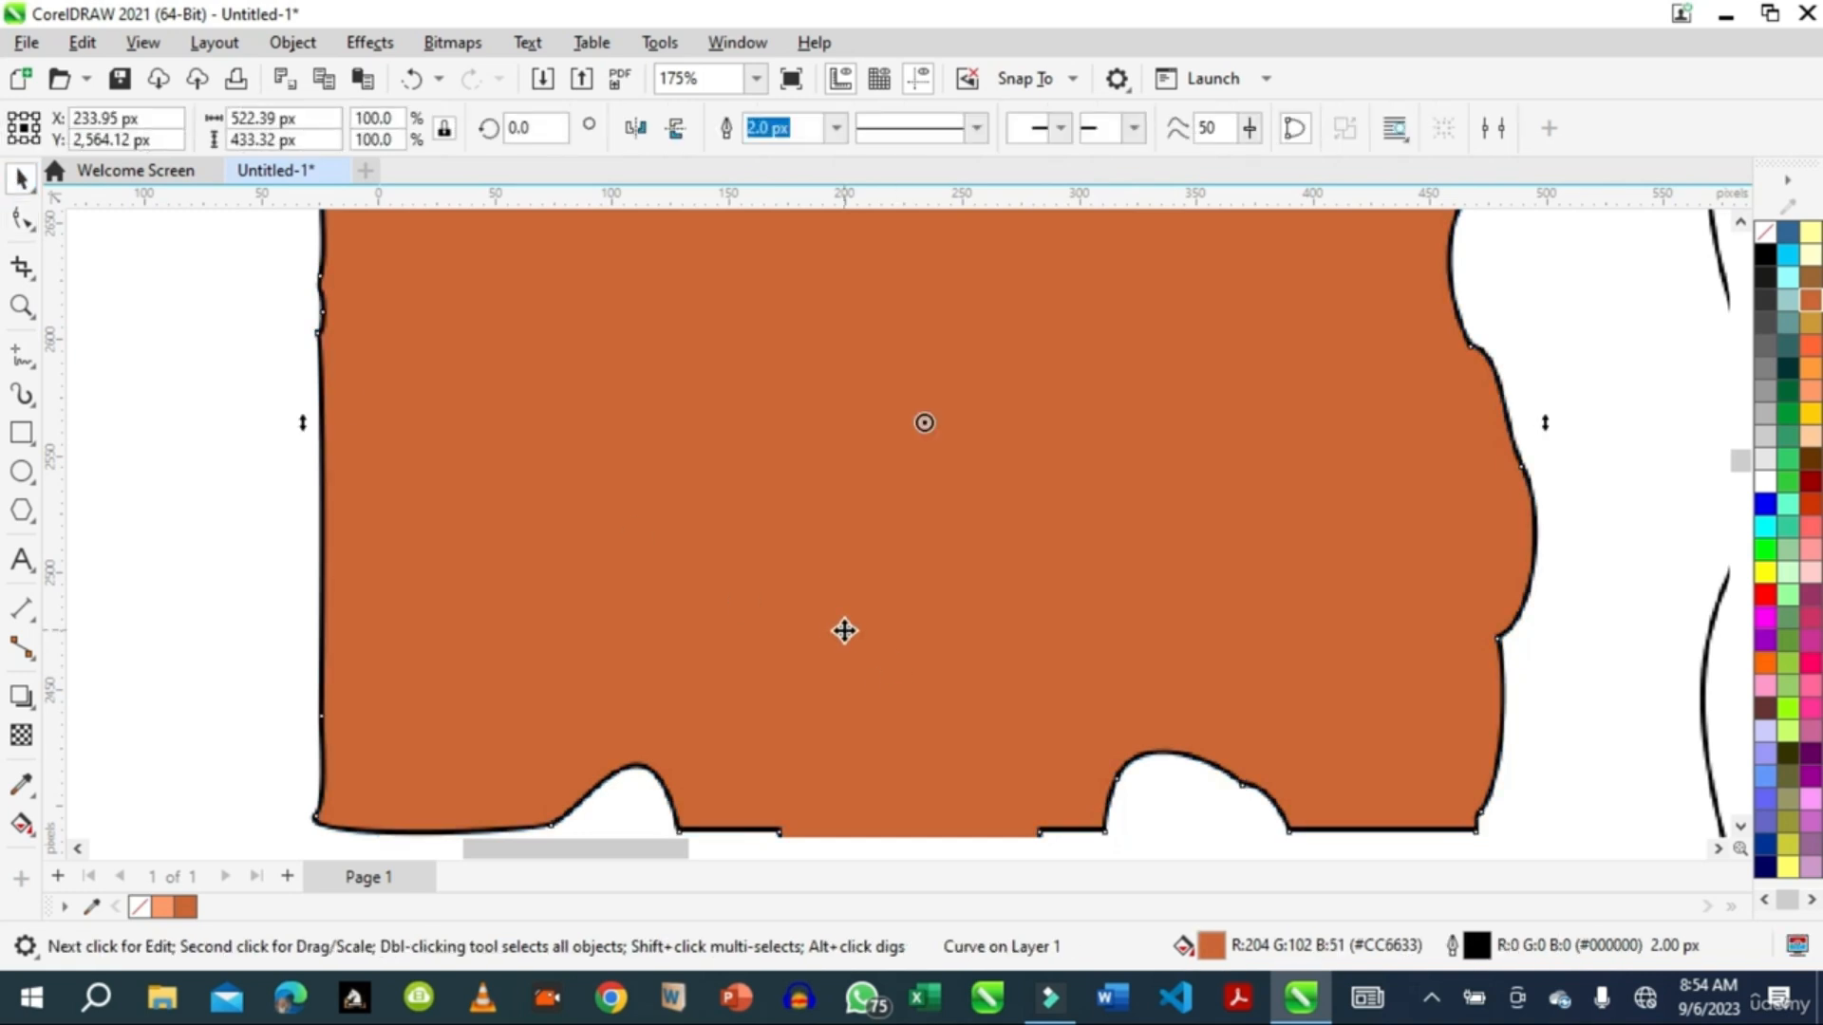
key(Delete)
- Draw a rectangle about 215 px wide and 151 px high across the page's upper border, beyond the spiral shape
scroll(1022, 511, down, 5)
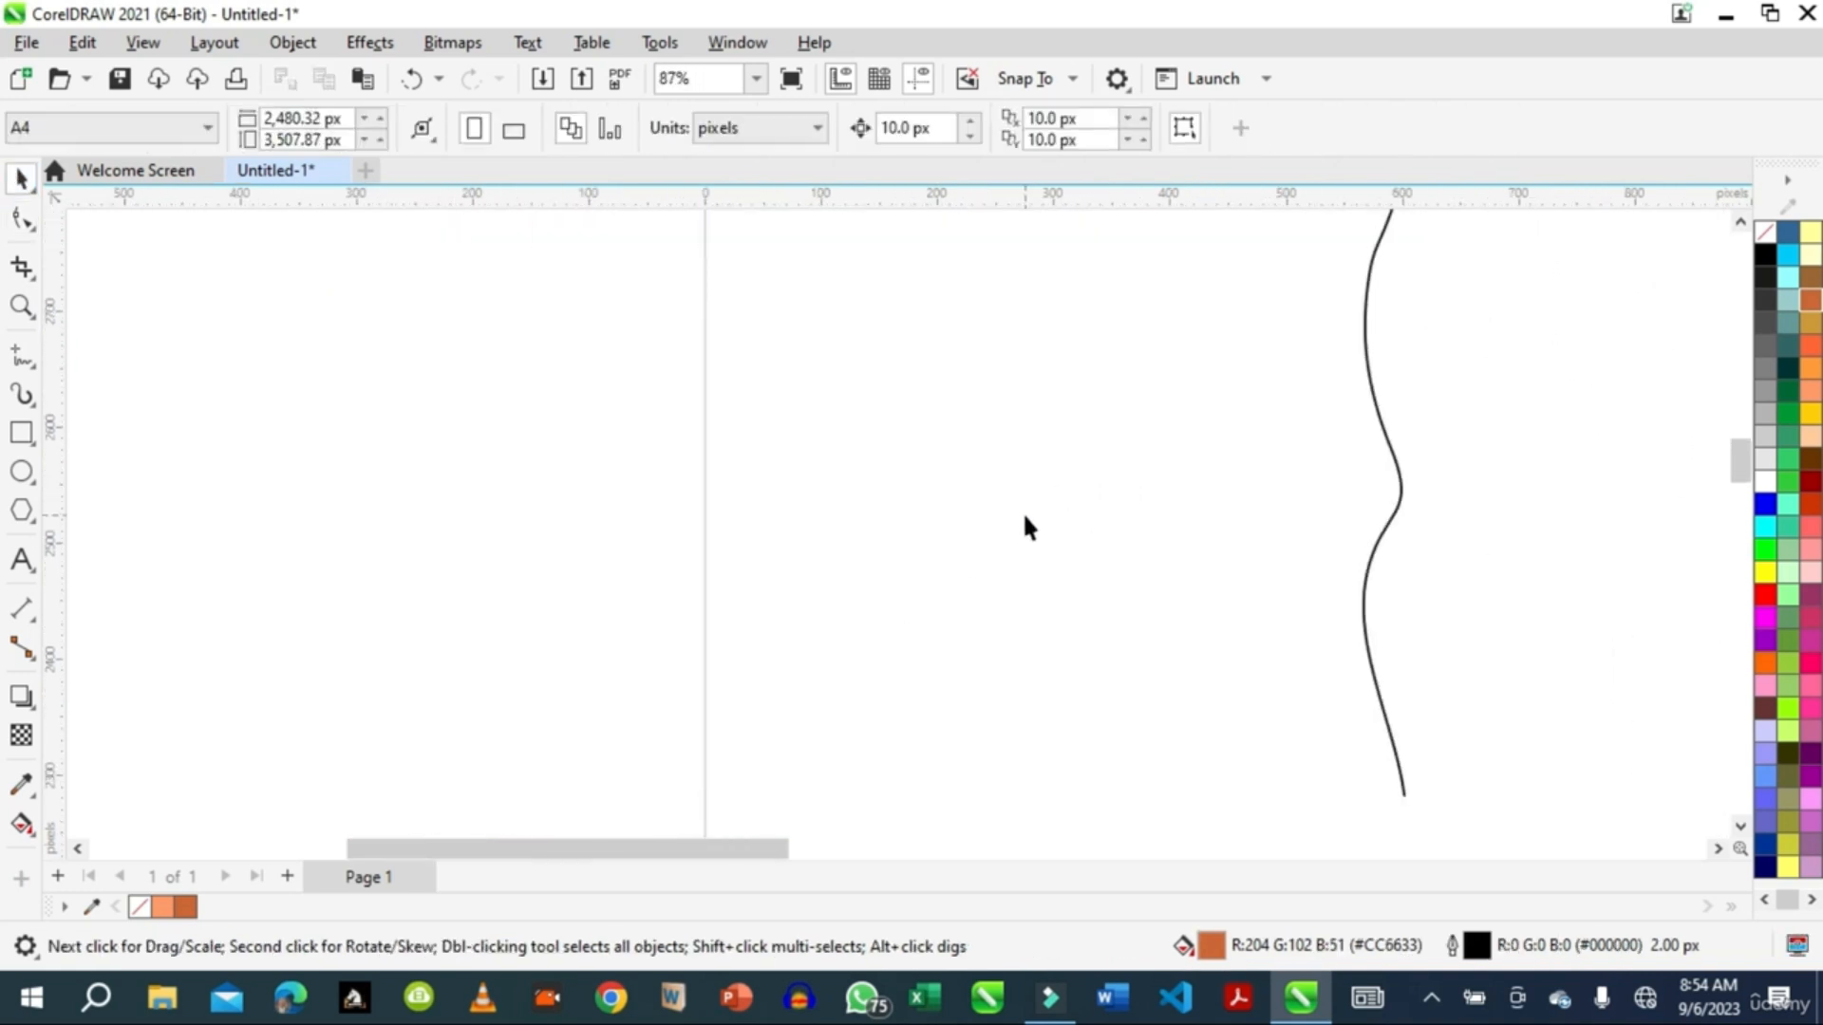
drag(1741, 443, 1701, 368)
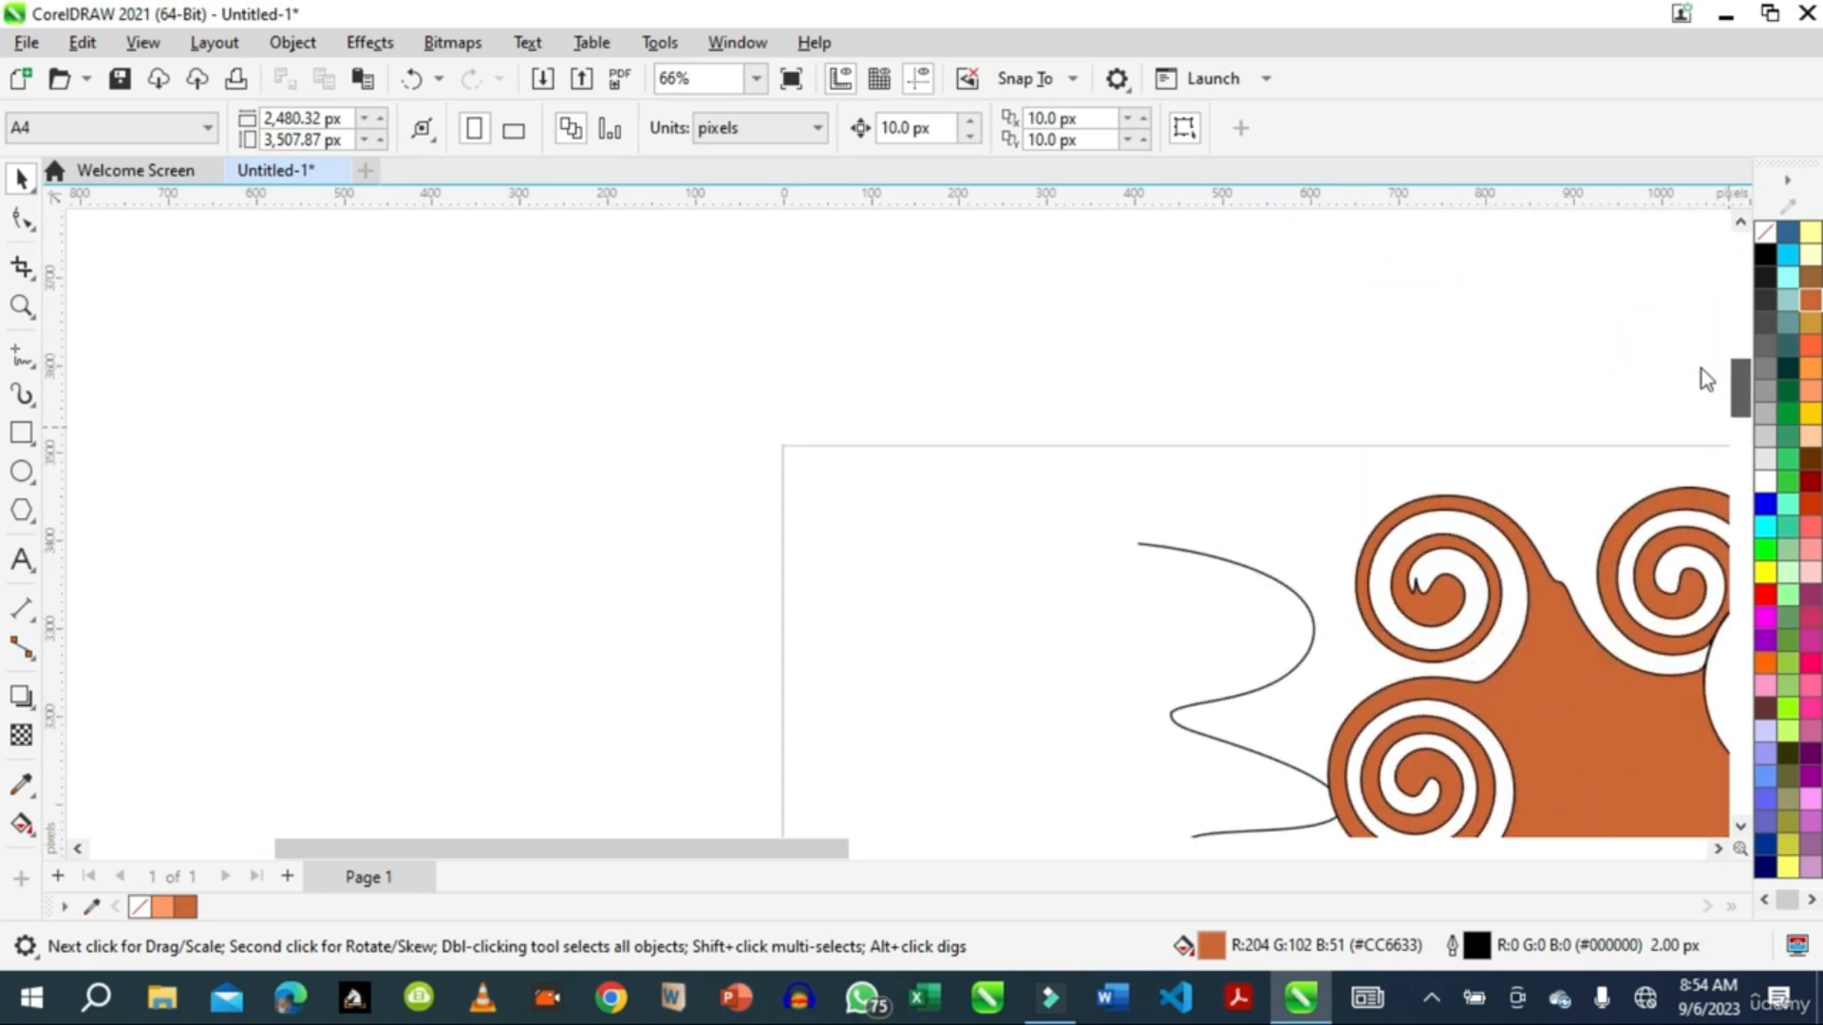
drag(554, 847, 782, 819)
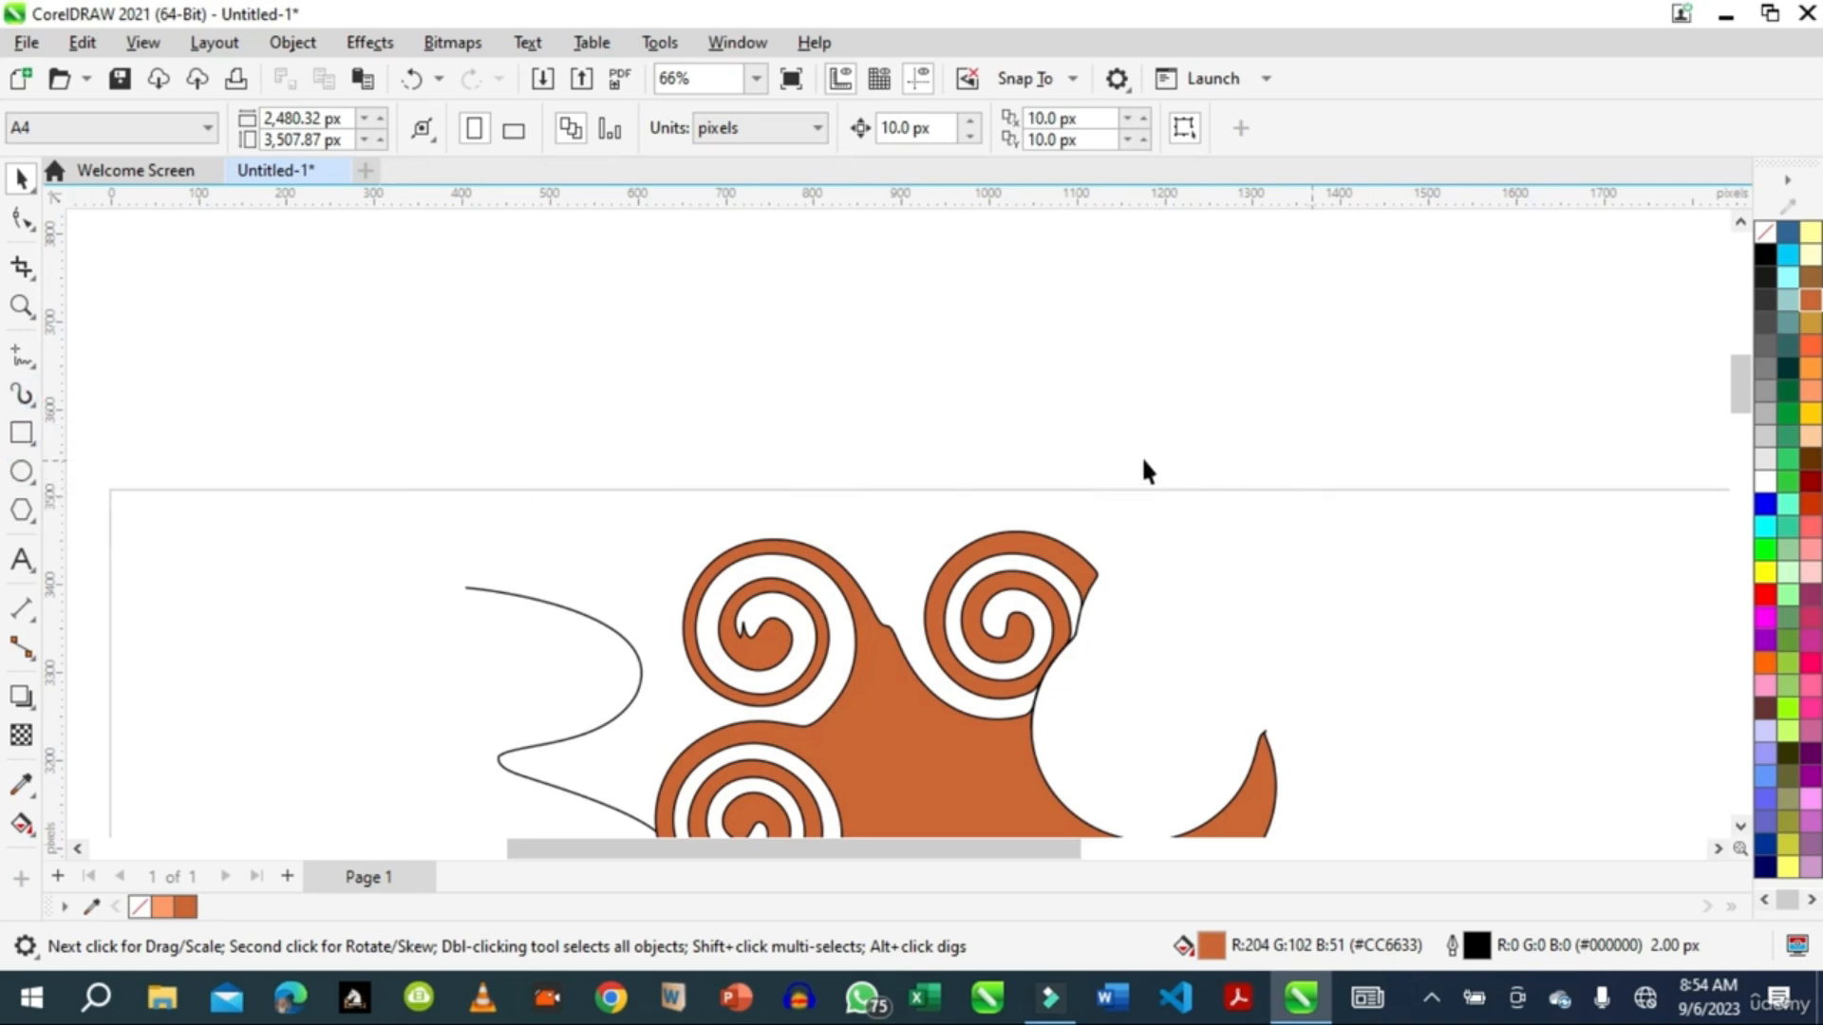
click(21, 433)
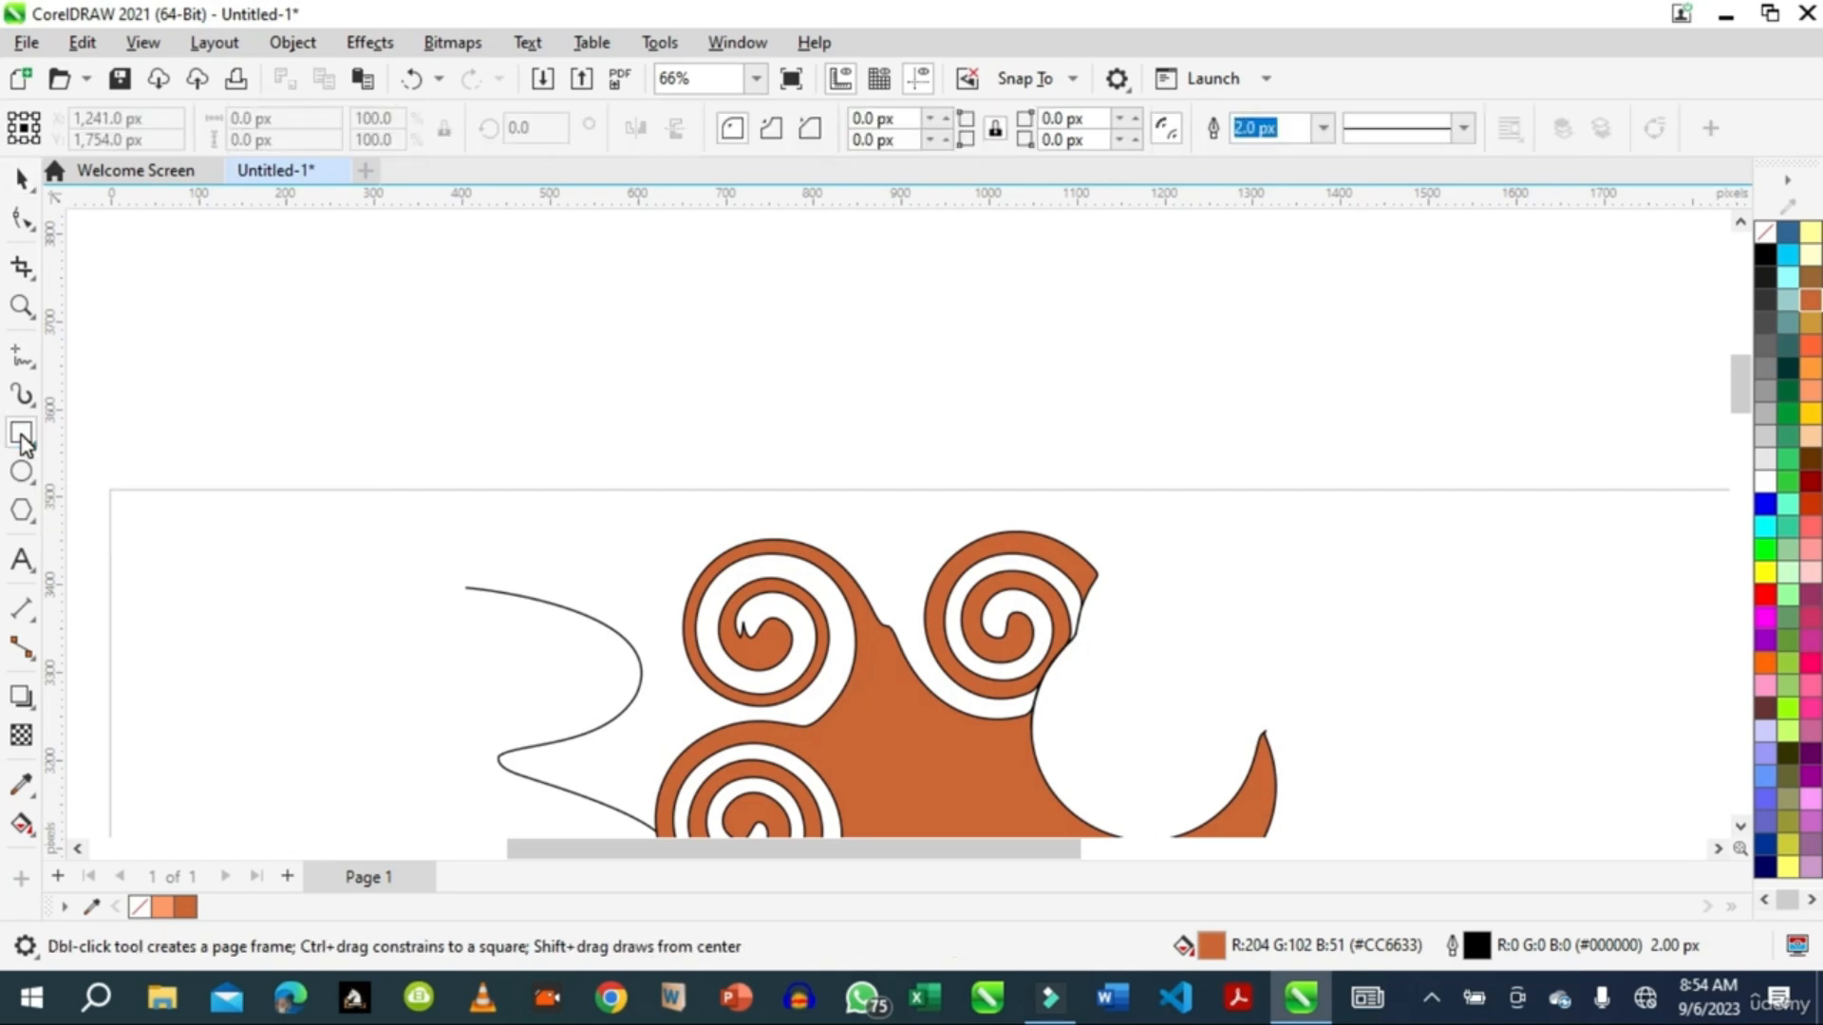
drag(1273, 427, 1463, 559)
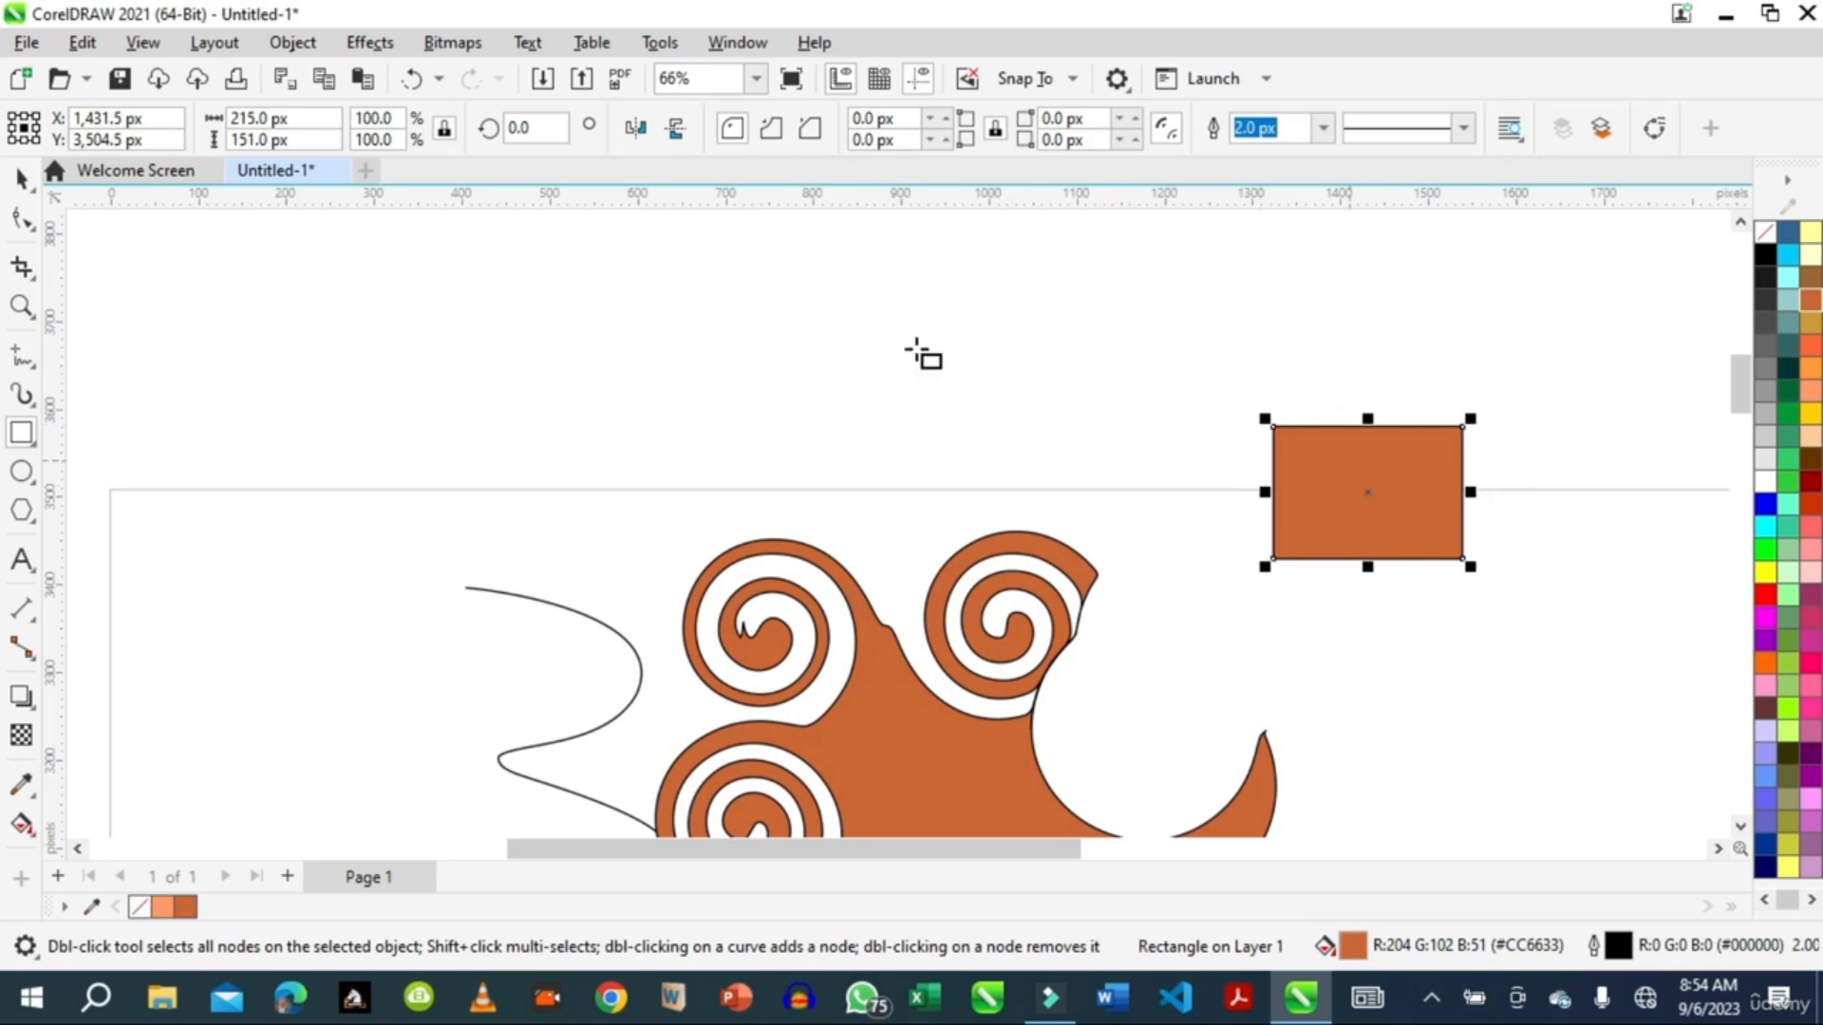
- Draw a 3-point rectangle about 286 px wide and 160 px high above the page, over the open curve
click(32, 444)
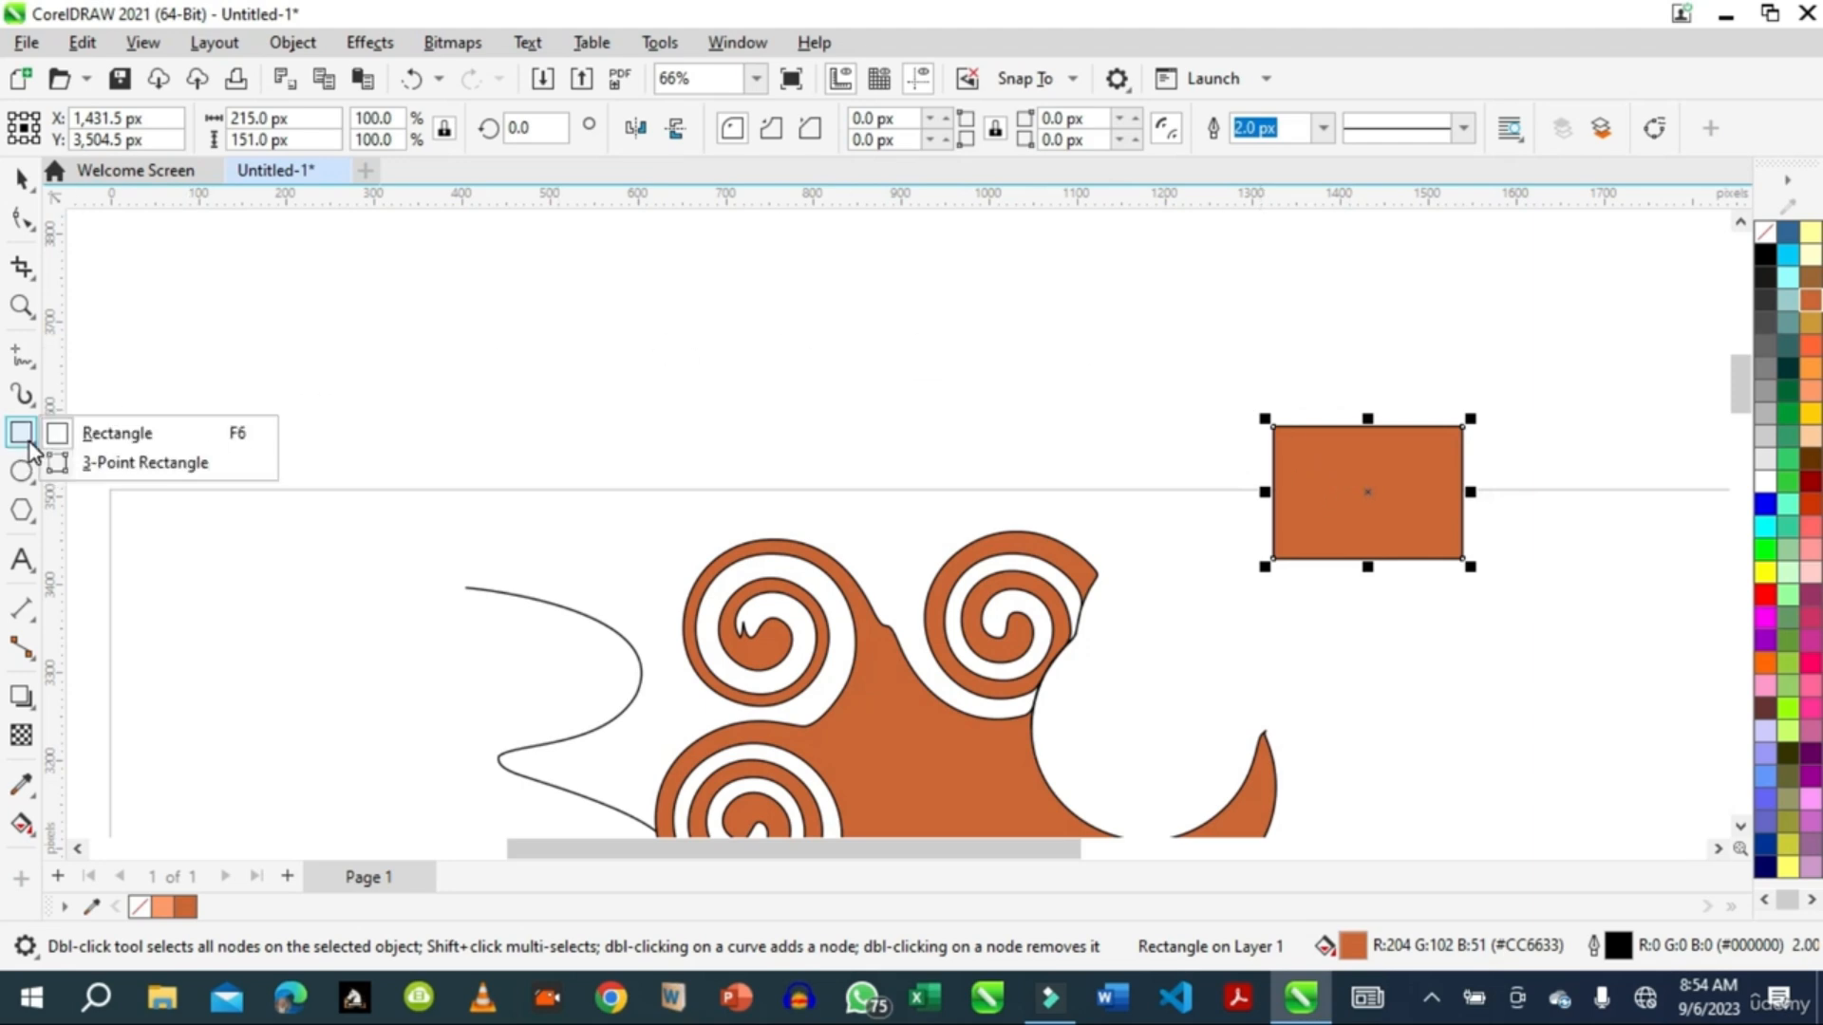
click(119, 463)
drag(364, 436, 615, 438)
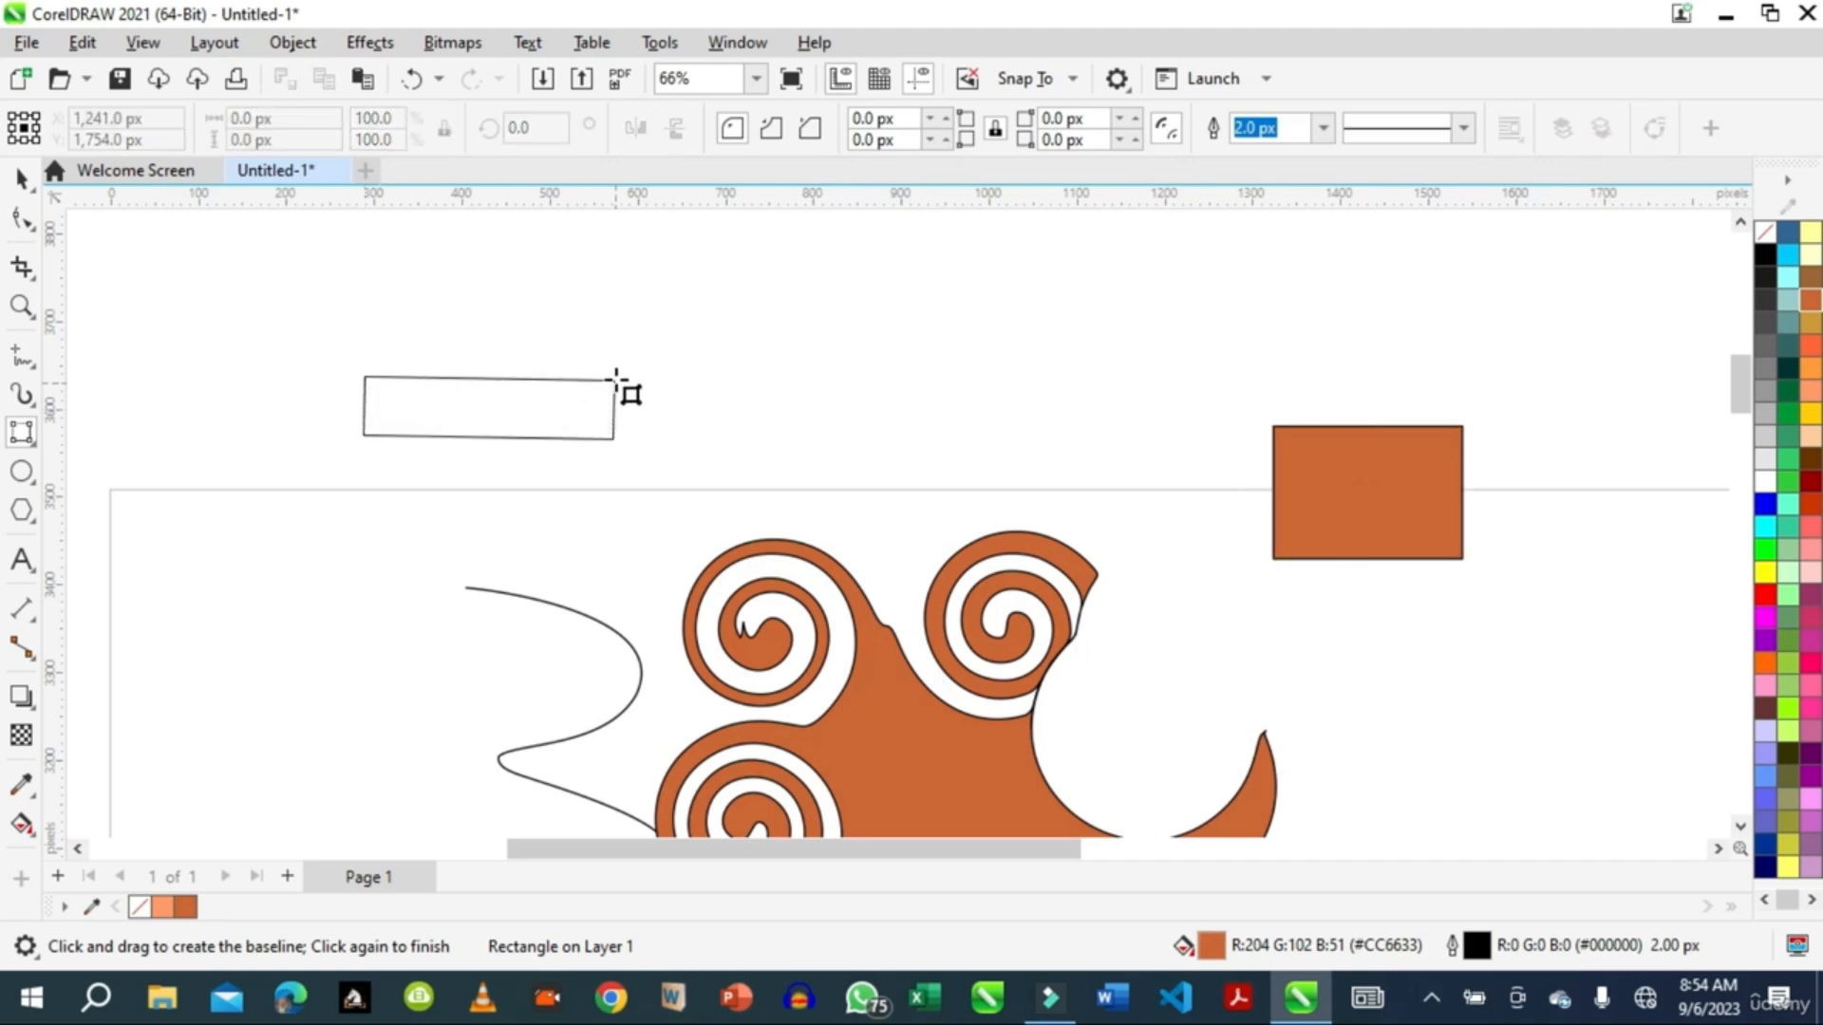
click(616, 302)
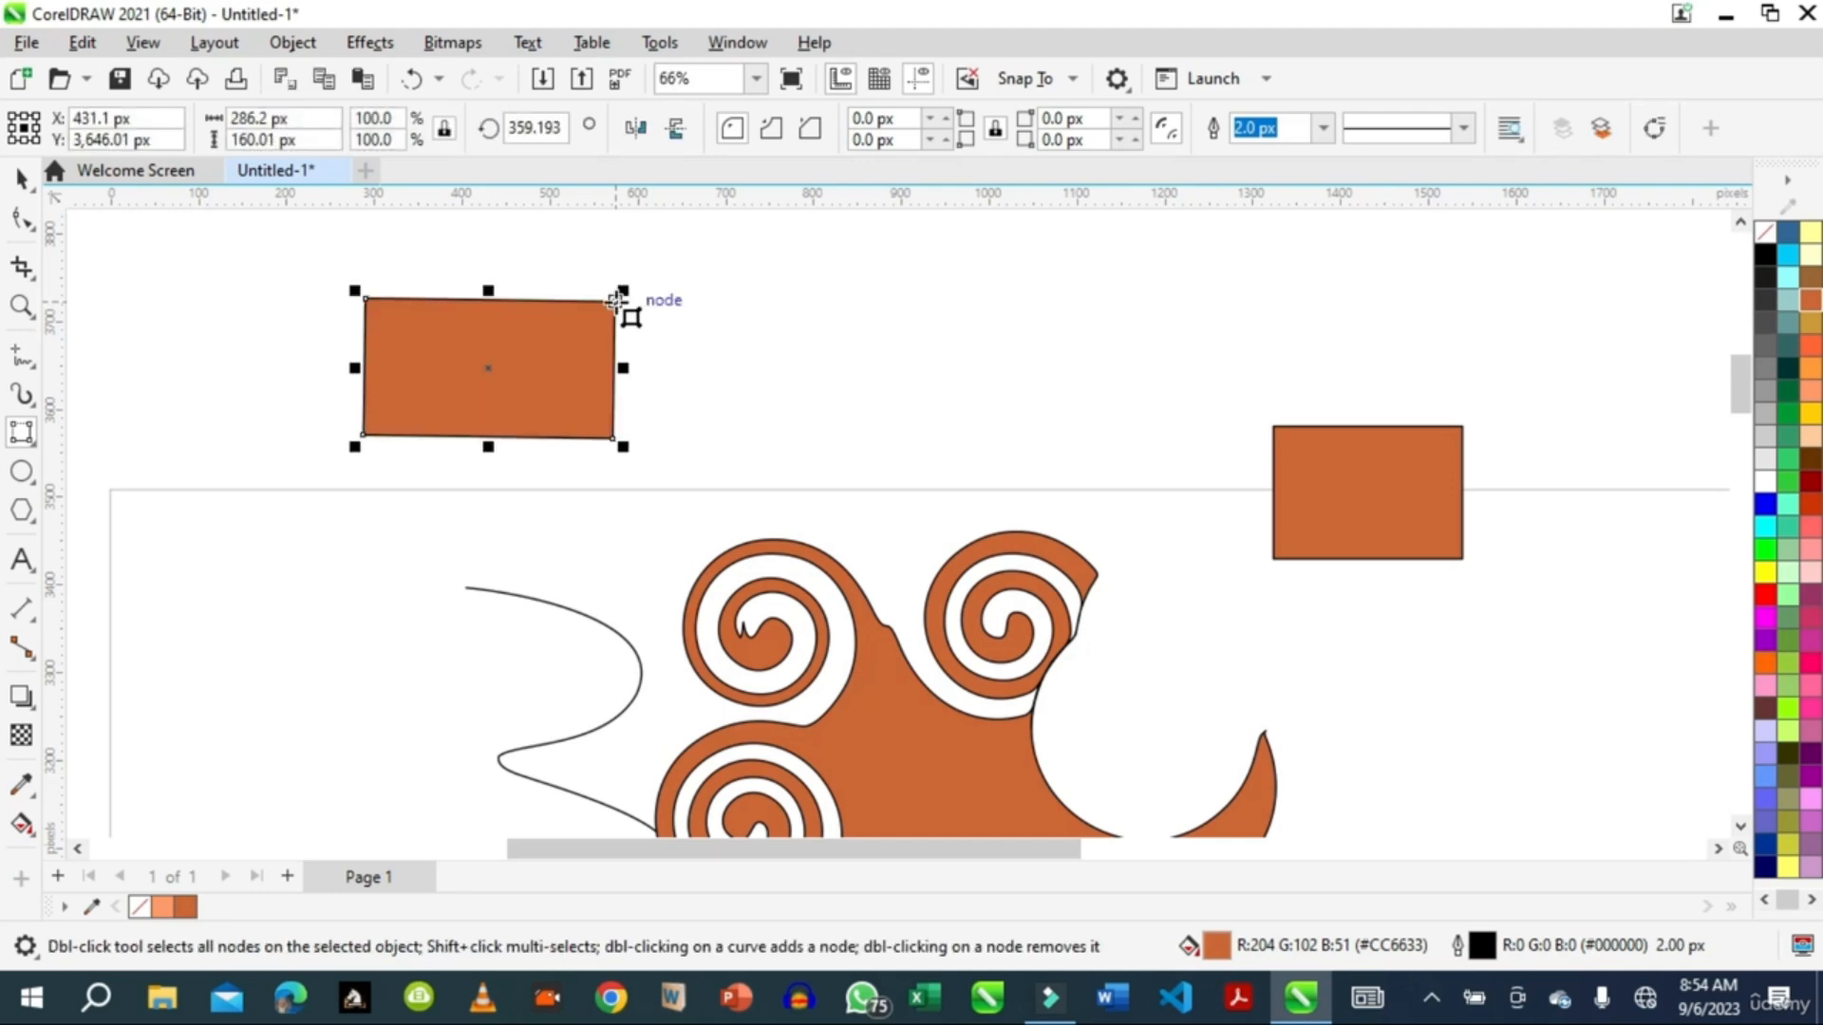
- Draw an ellipse about 123 px wide and 145 px high beside the 3-point rectangle and fill it with pink #FF6666
click(38, 489)
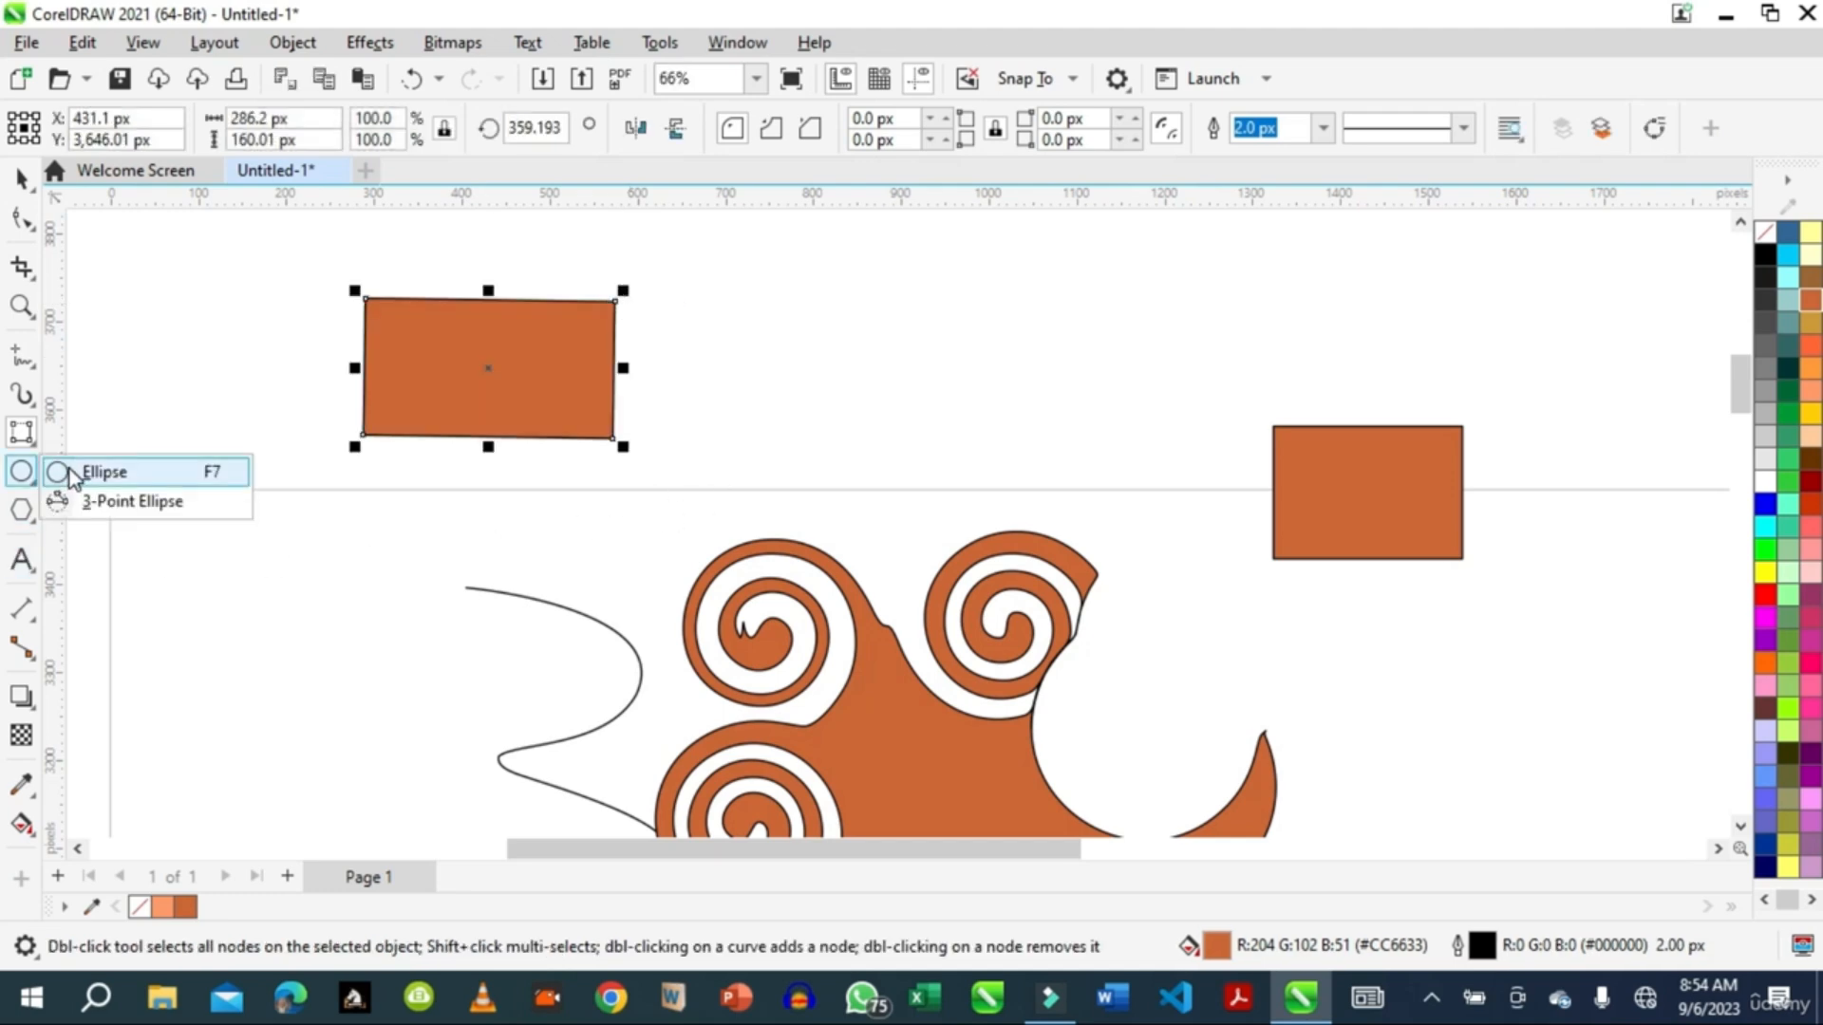
click(71, 474)
drag(786, 305, 895, 434)
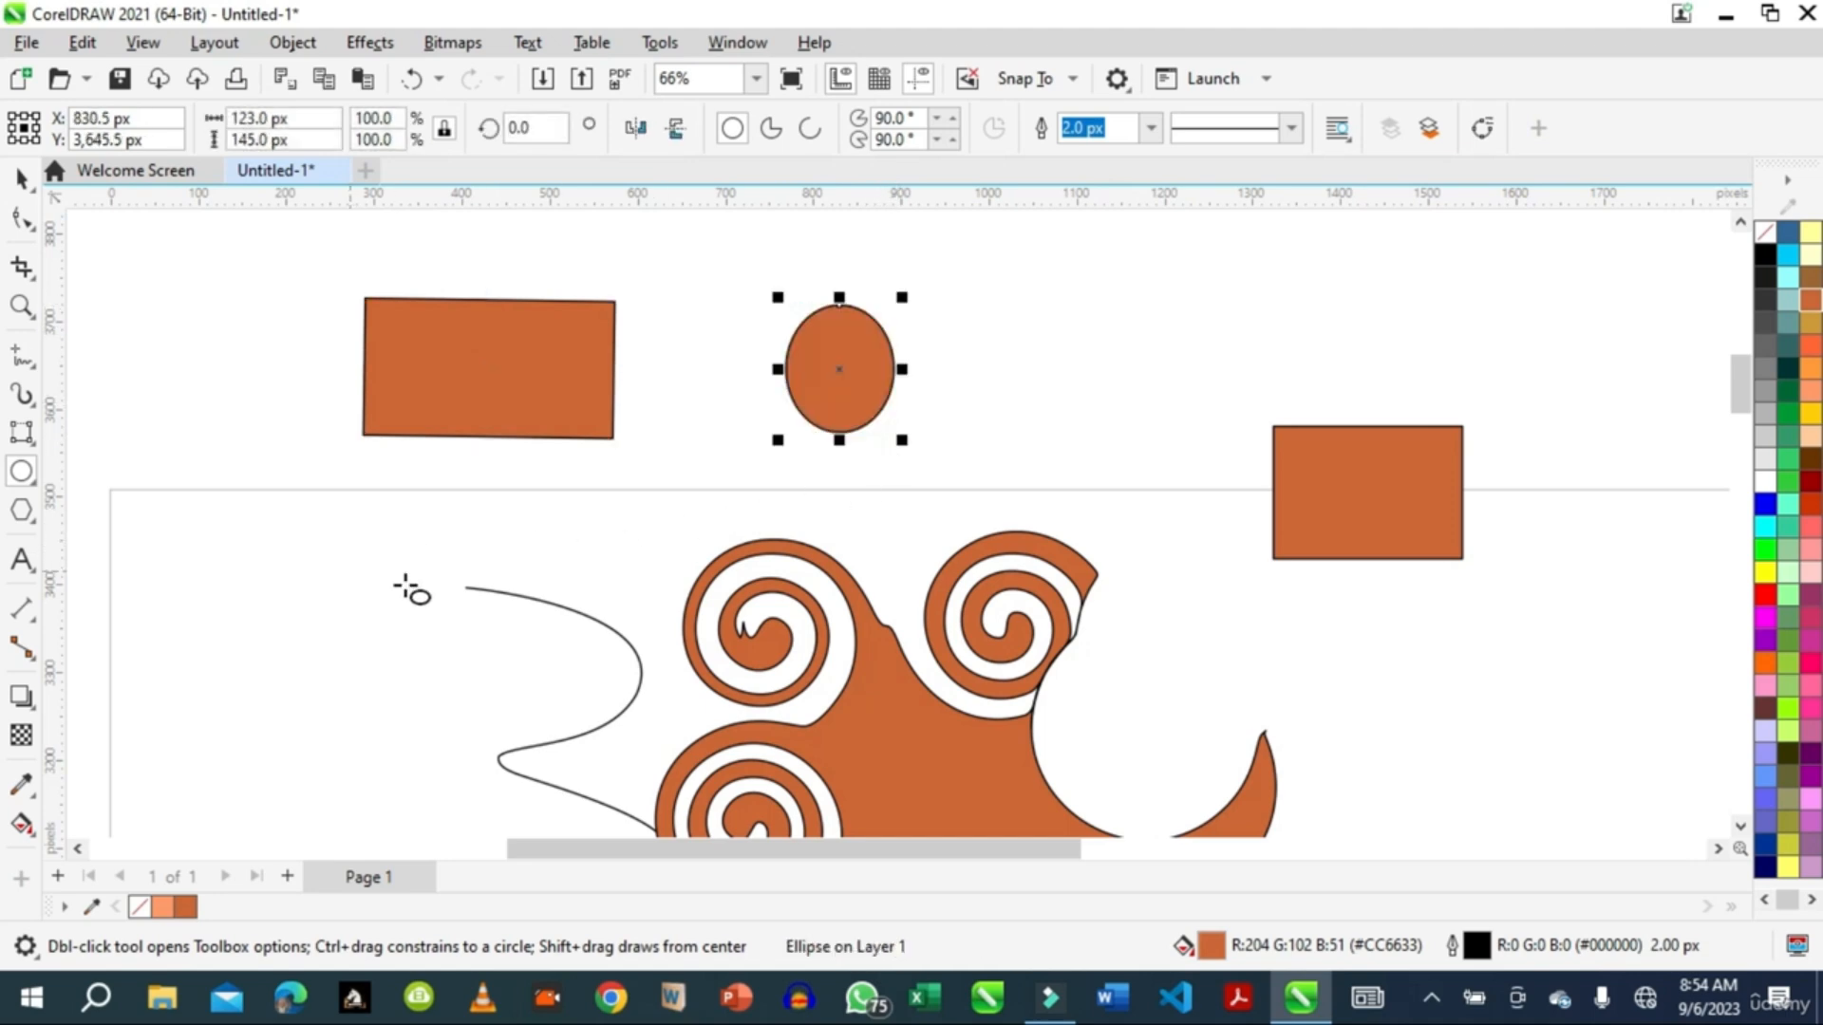
click(1809, 530)
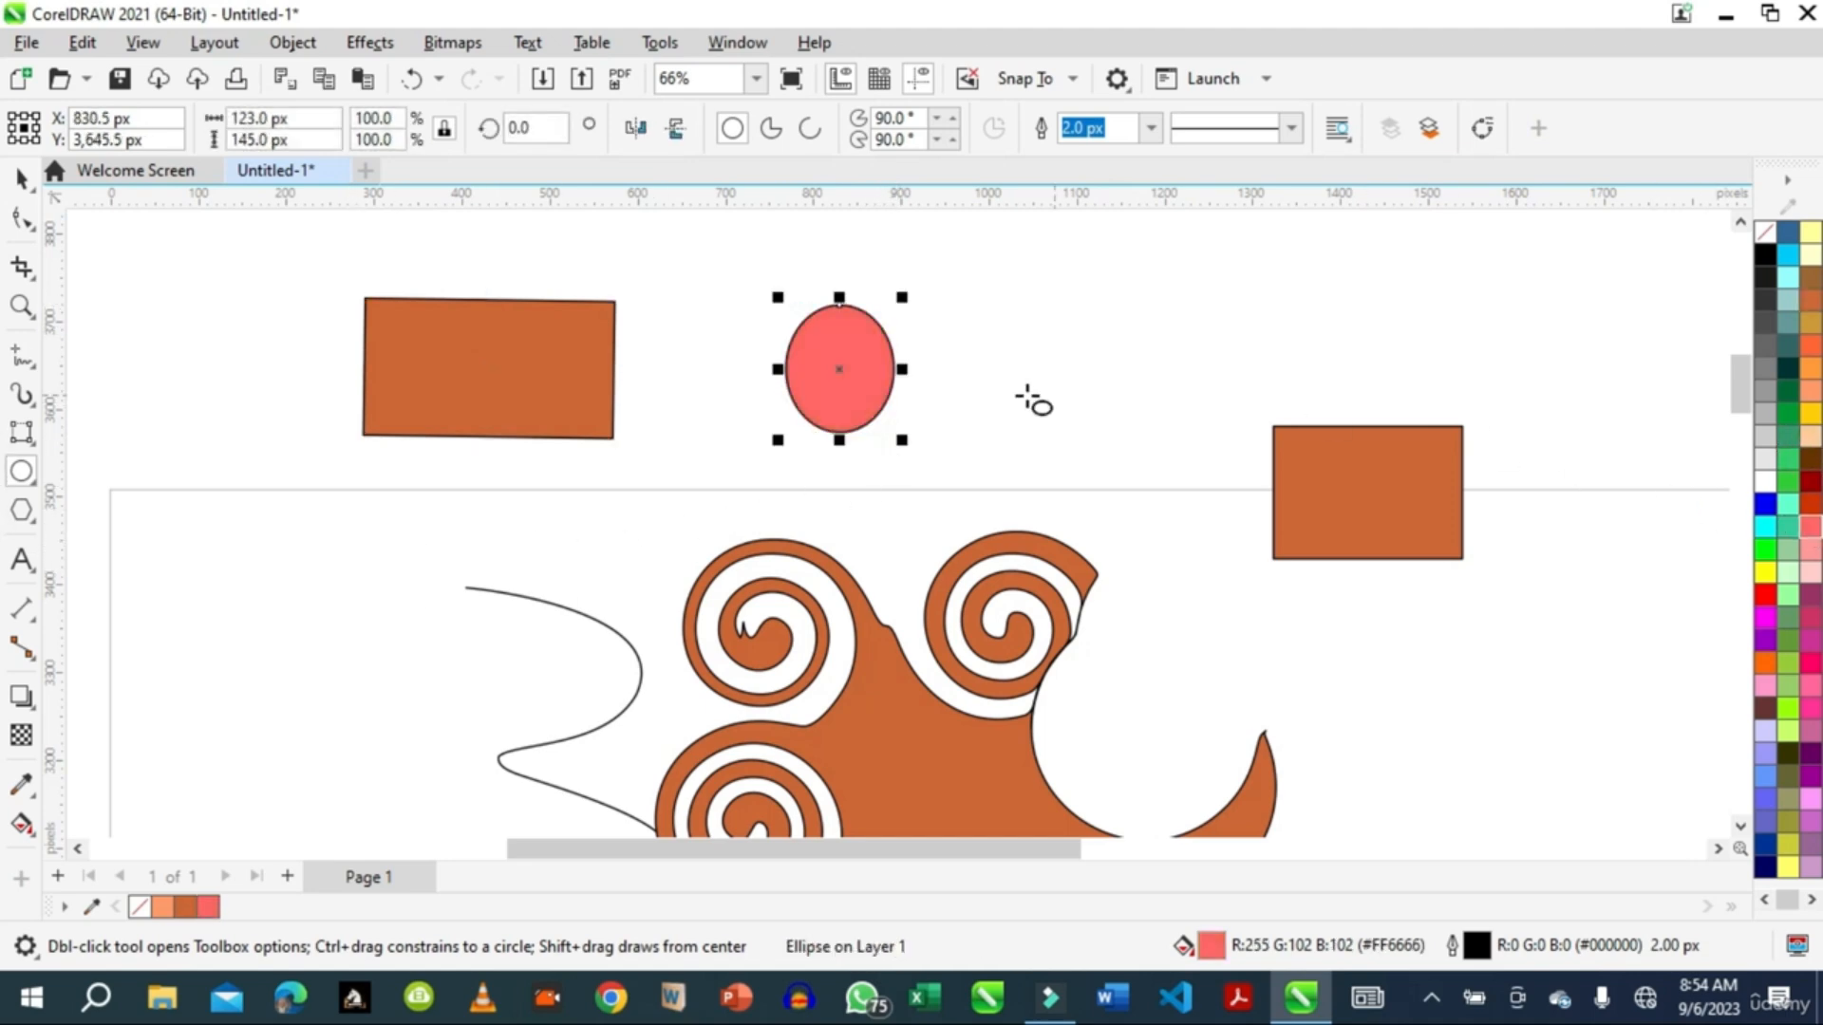
- Draw a slightly tilted 3-point ellipse about 164 px wide and 102 px high beside the pink ellipse
click(27, 477)
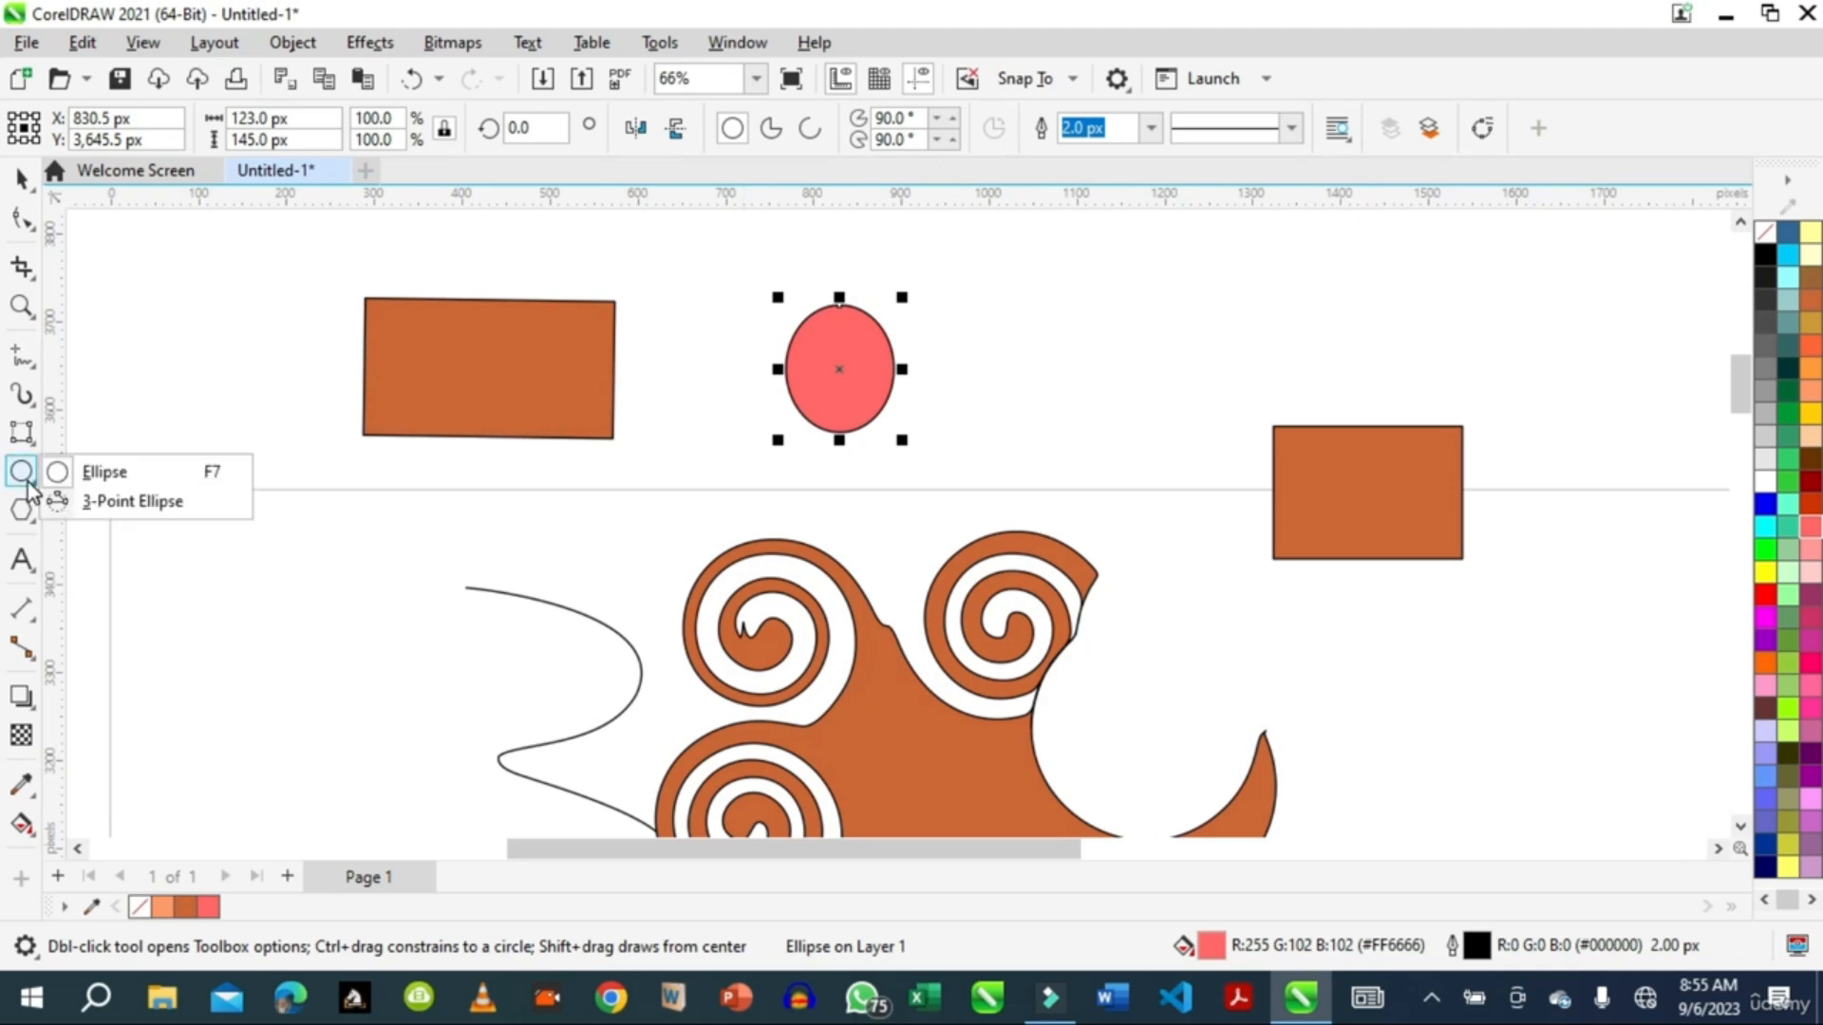
click(121, 502)
drag(995, 366, 1140, 356)
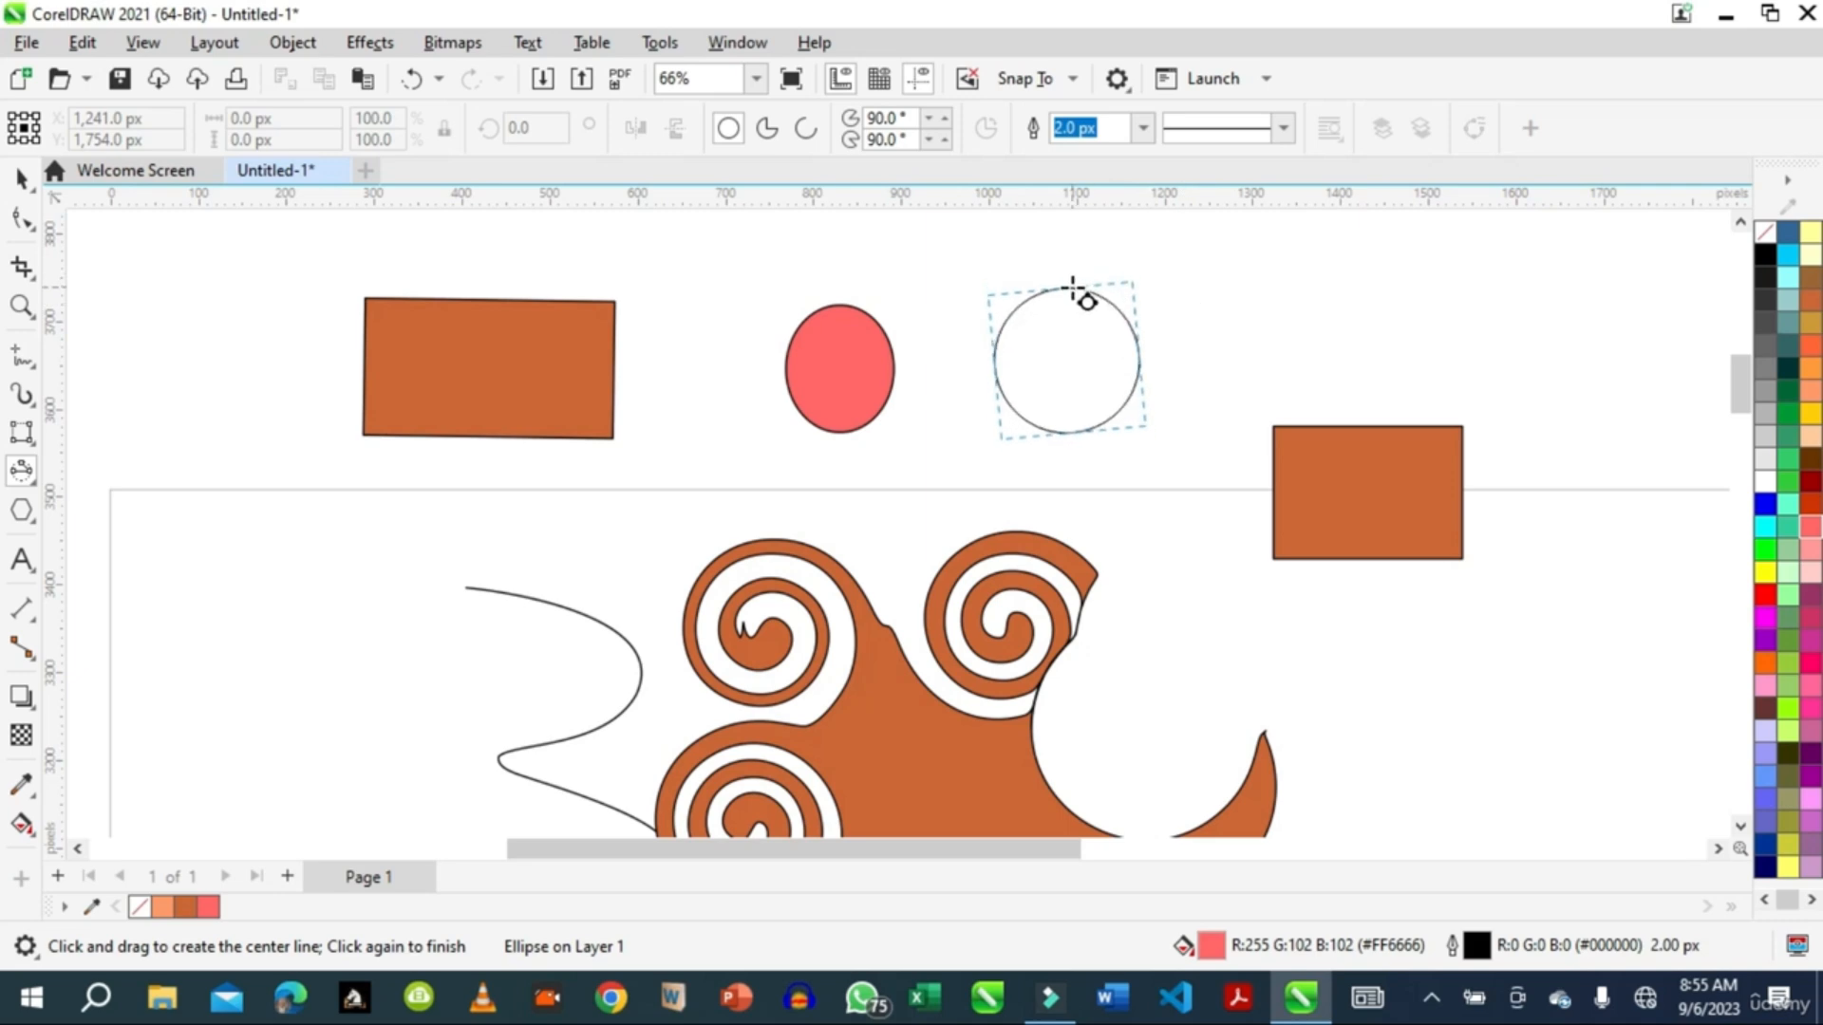
click(1105, 306)
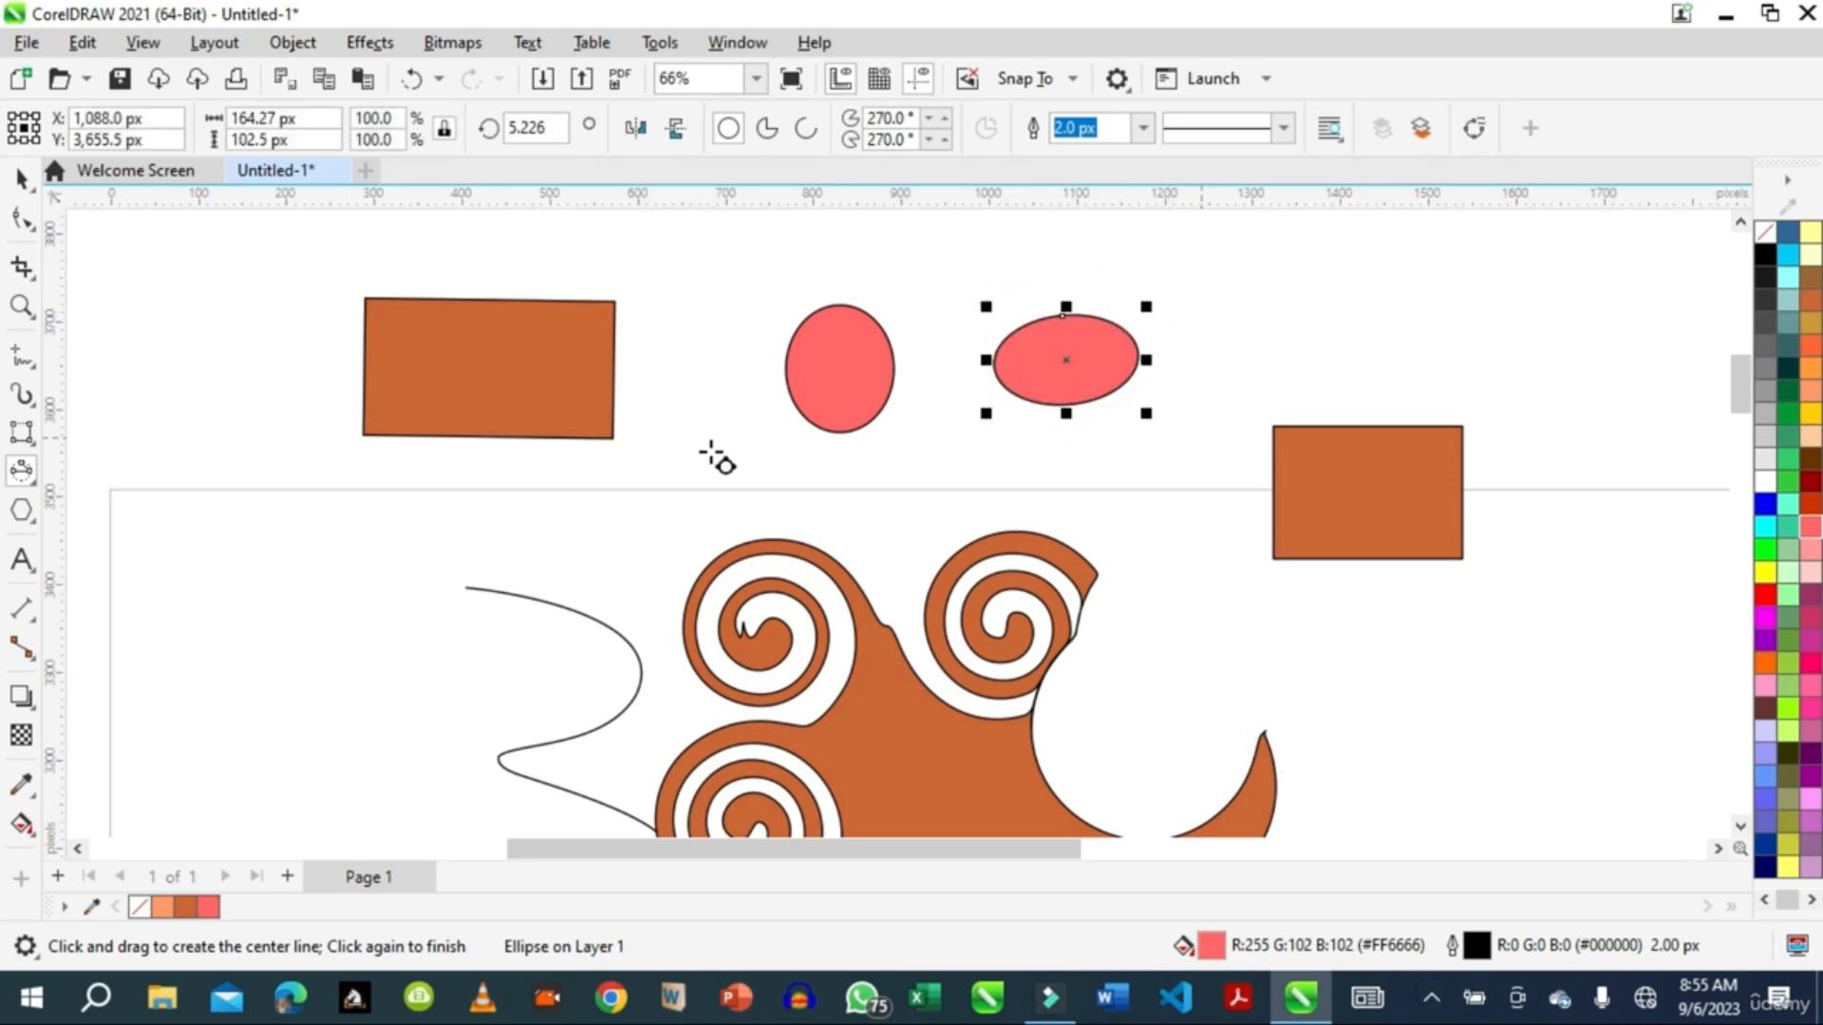
click(25, 522)
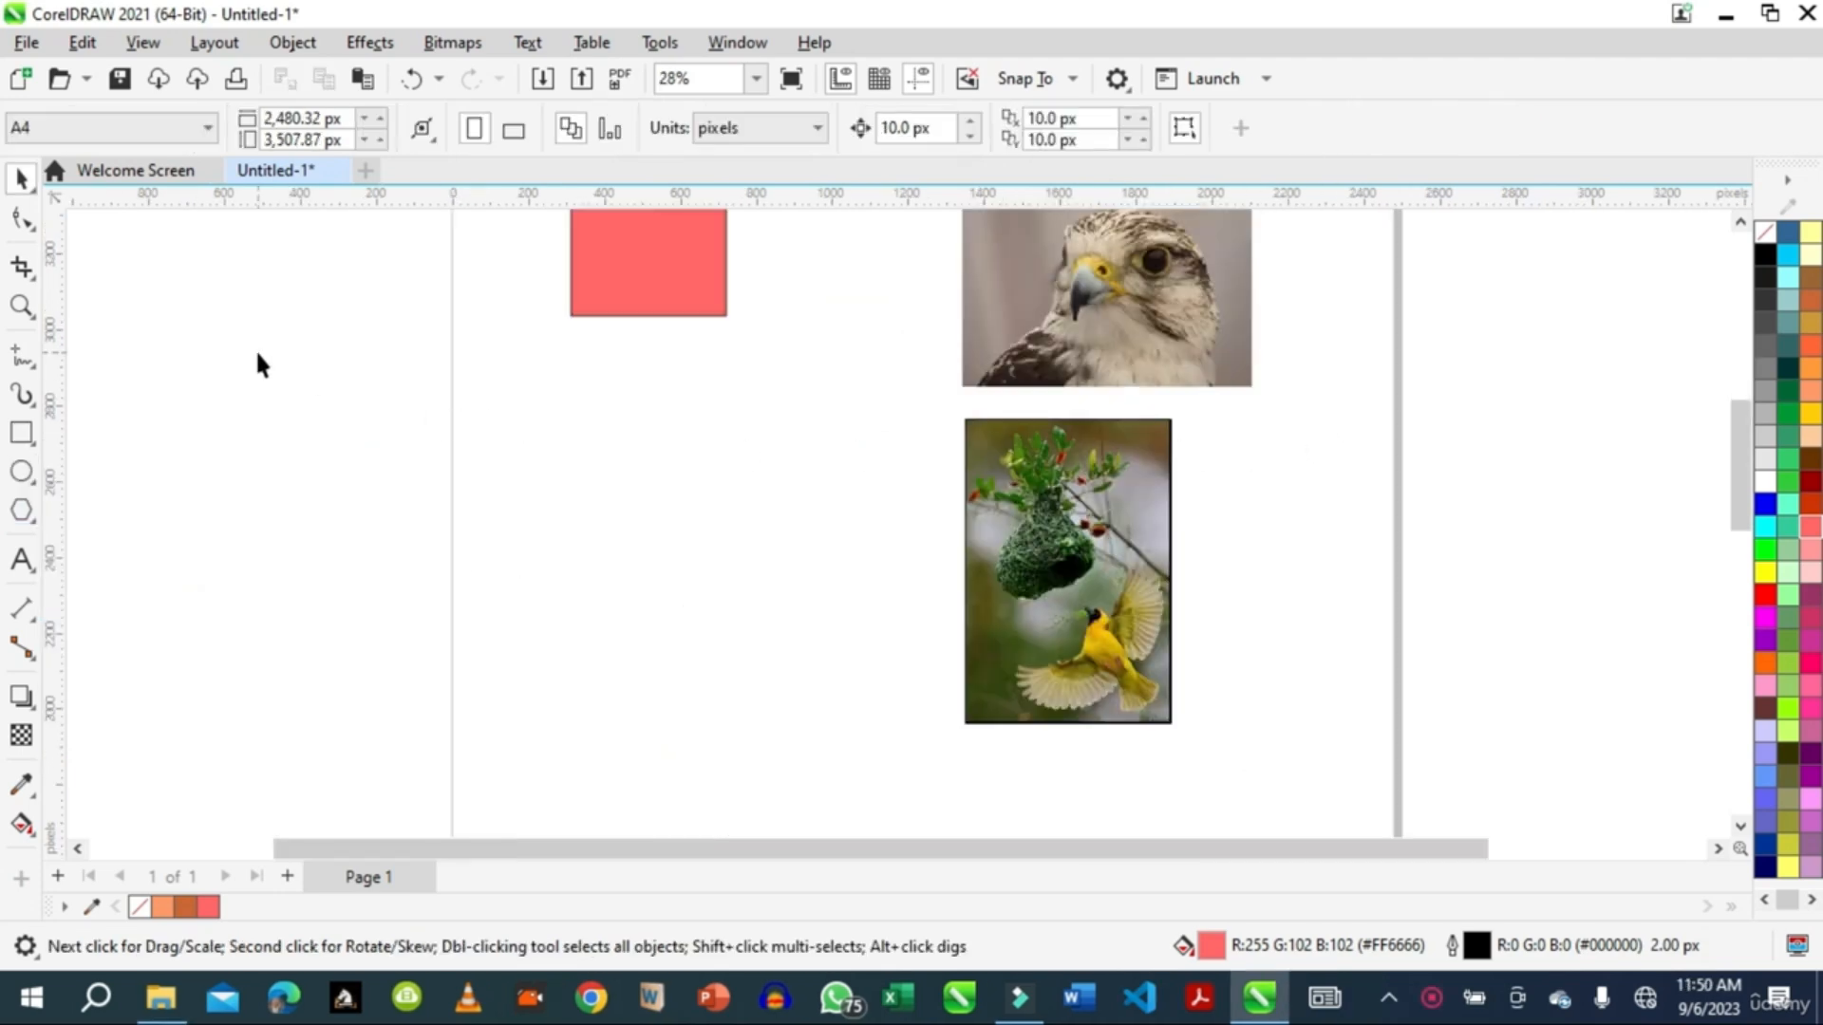
- Crop the nest-and-bird photo to an area about 467 px wide and 409 px high around the flying yellow bird
click(35, 276)
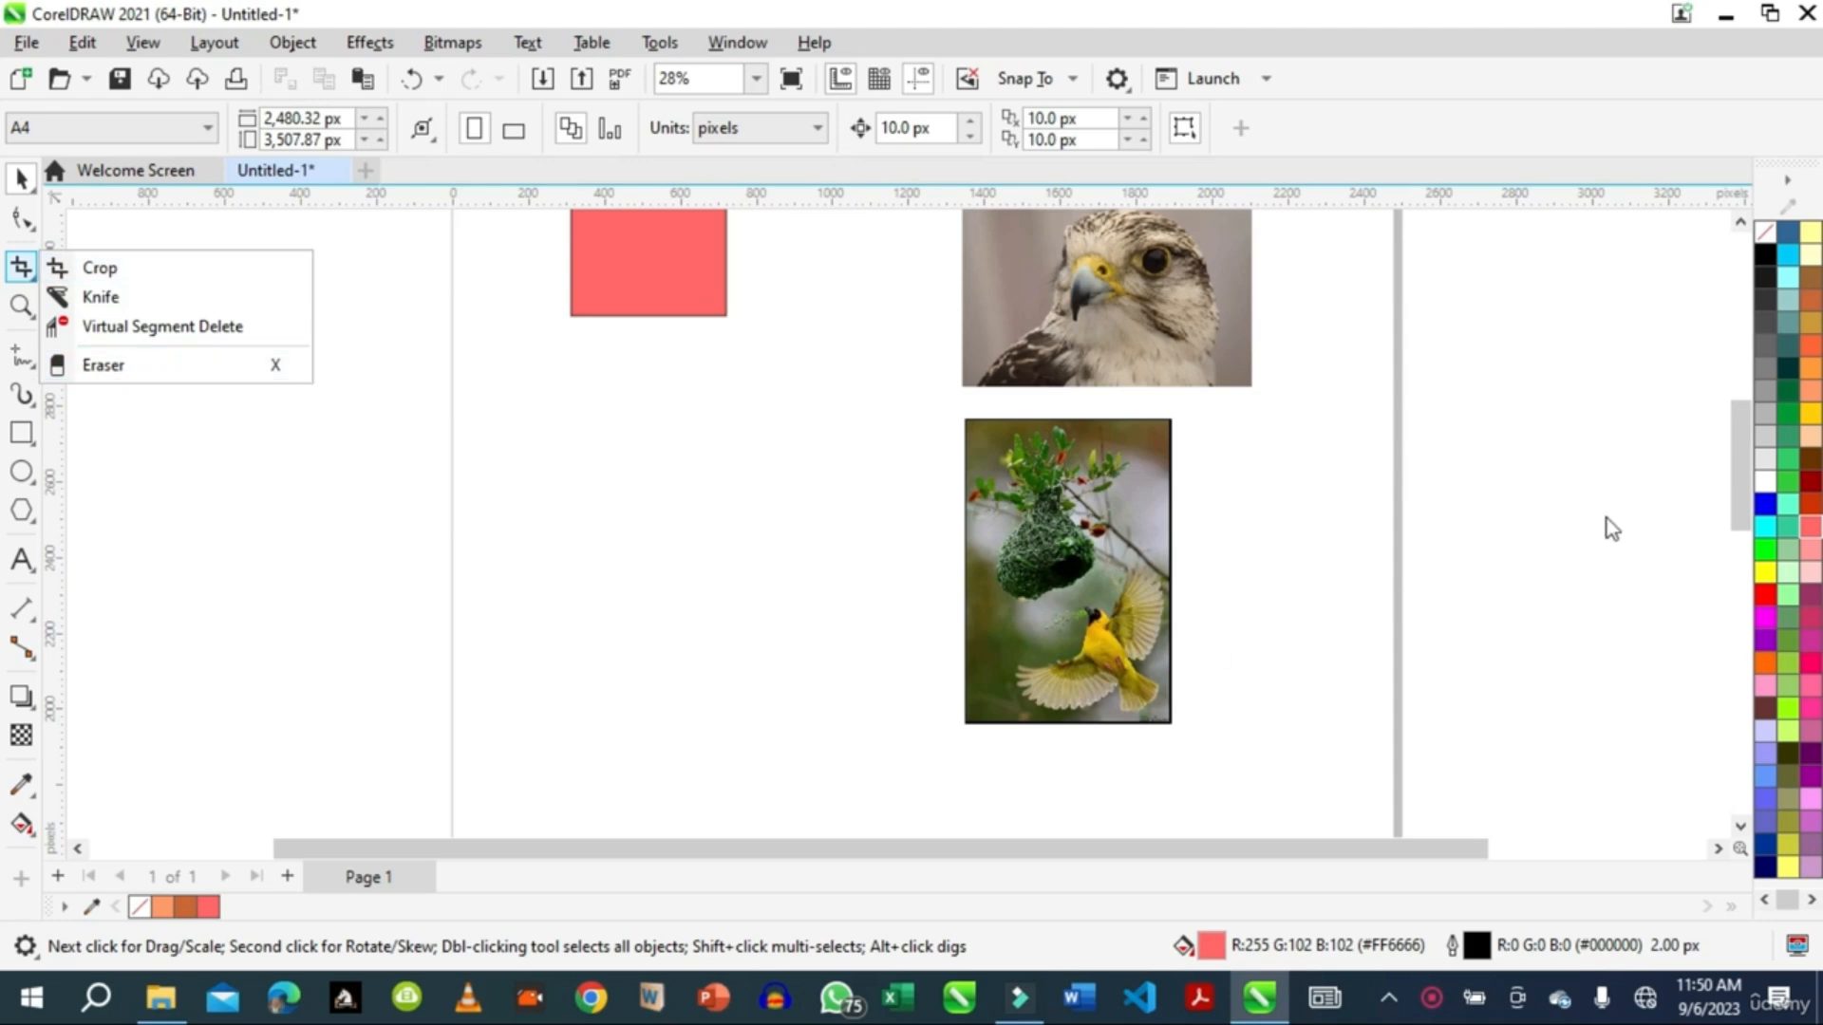
mouse_move(1733, 476)
mouse_down()
mouse_move(1739, 430)
mouse_move(1737, 456)
mouse_up()
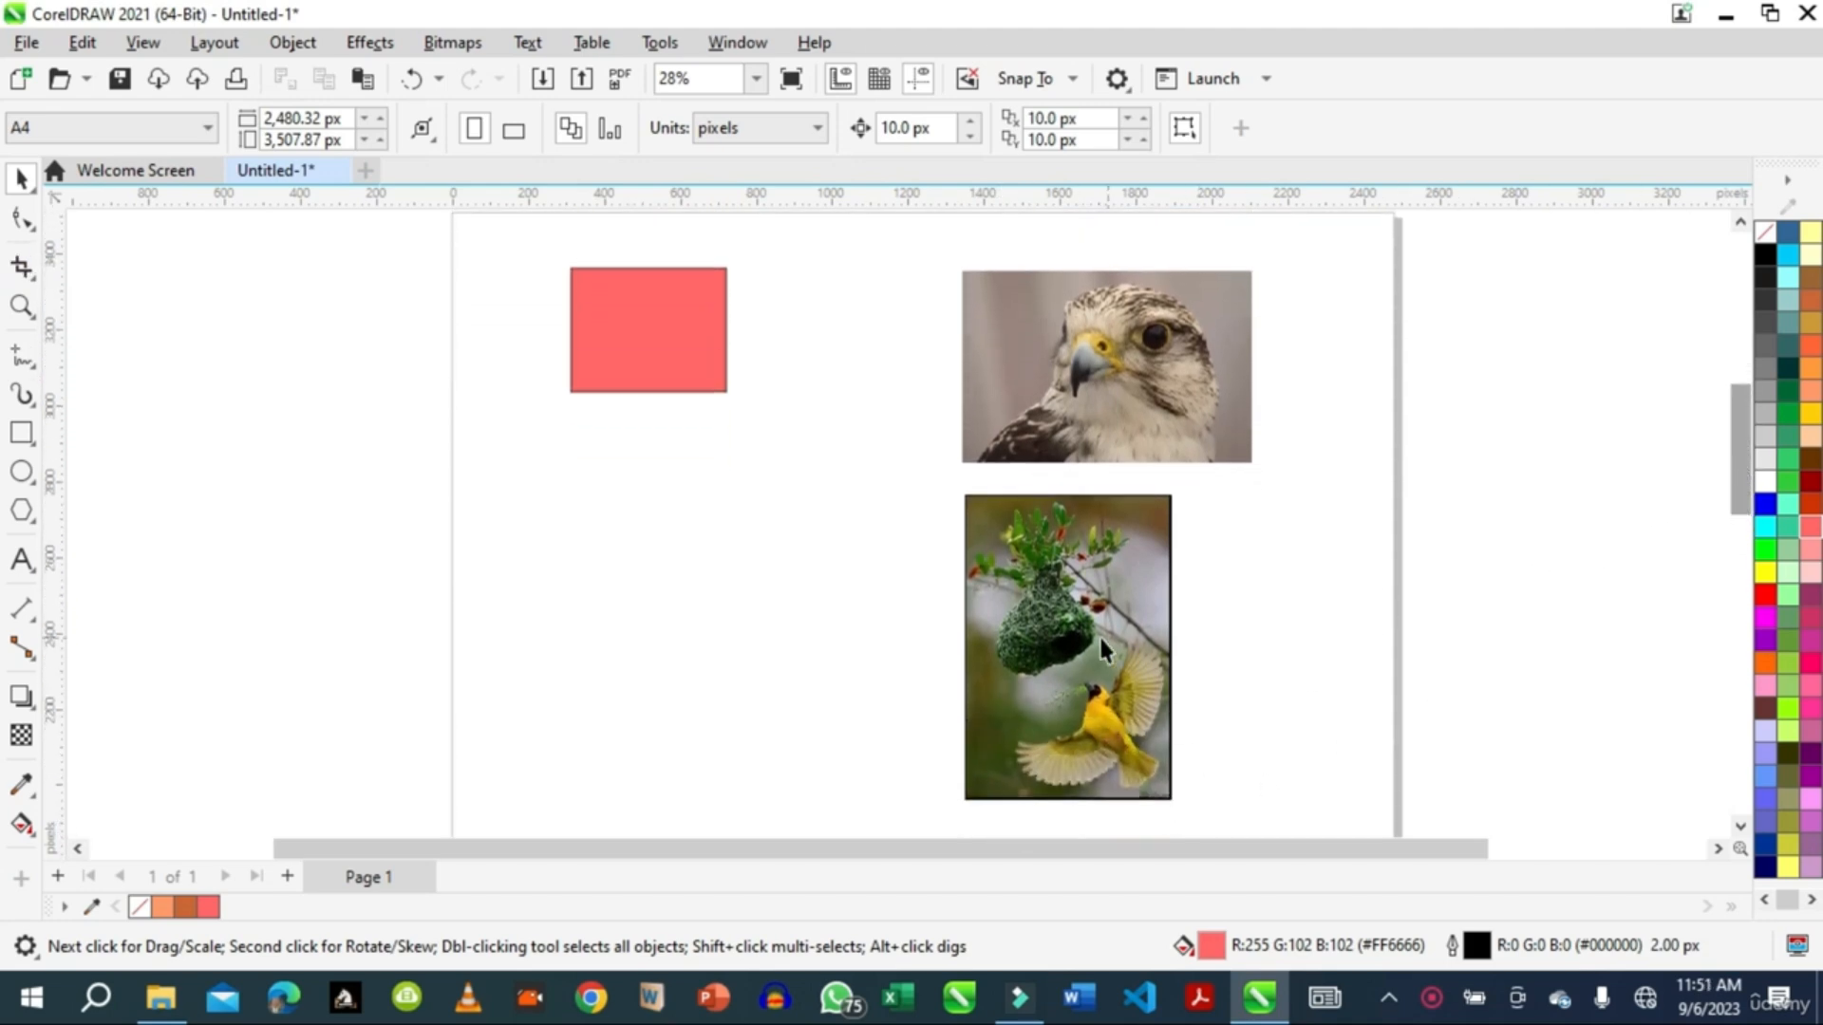
drag(1745, 448, 1745, 475)
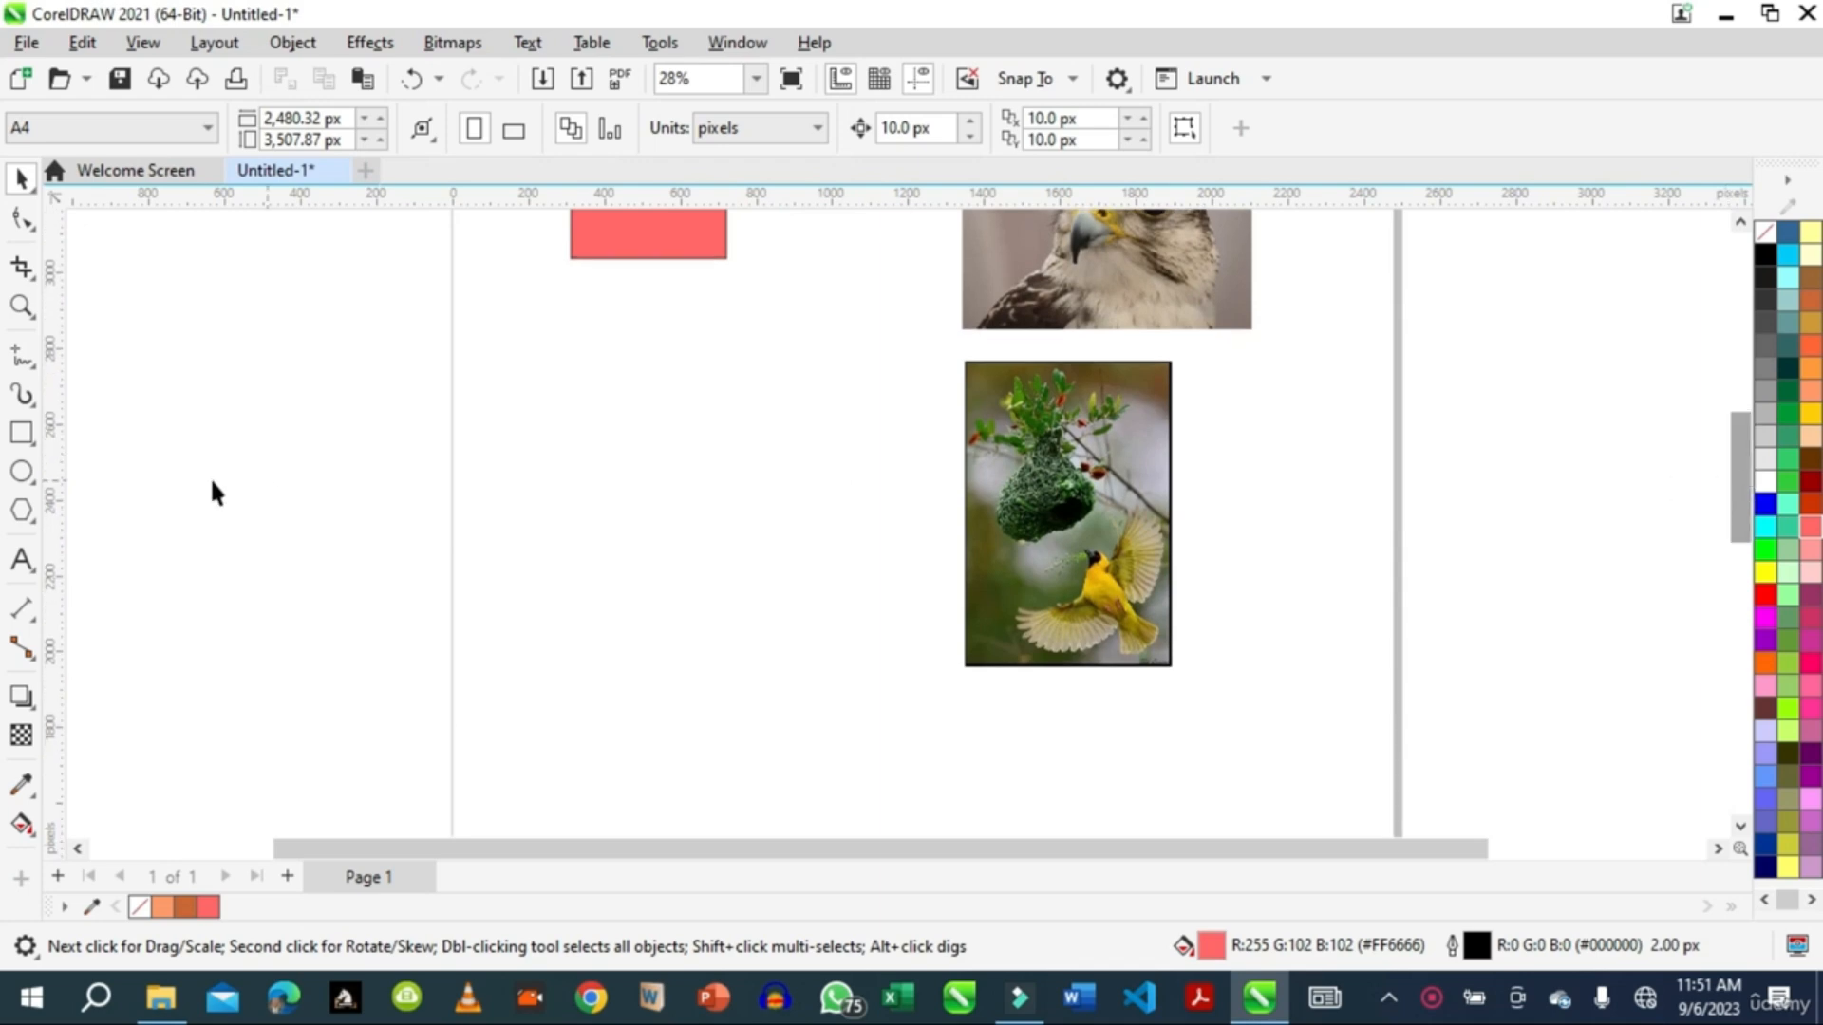
key(z)
drag(902, 322, 1442, 739)
drag(1744, 503, 1746, 435)
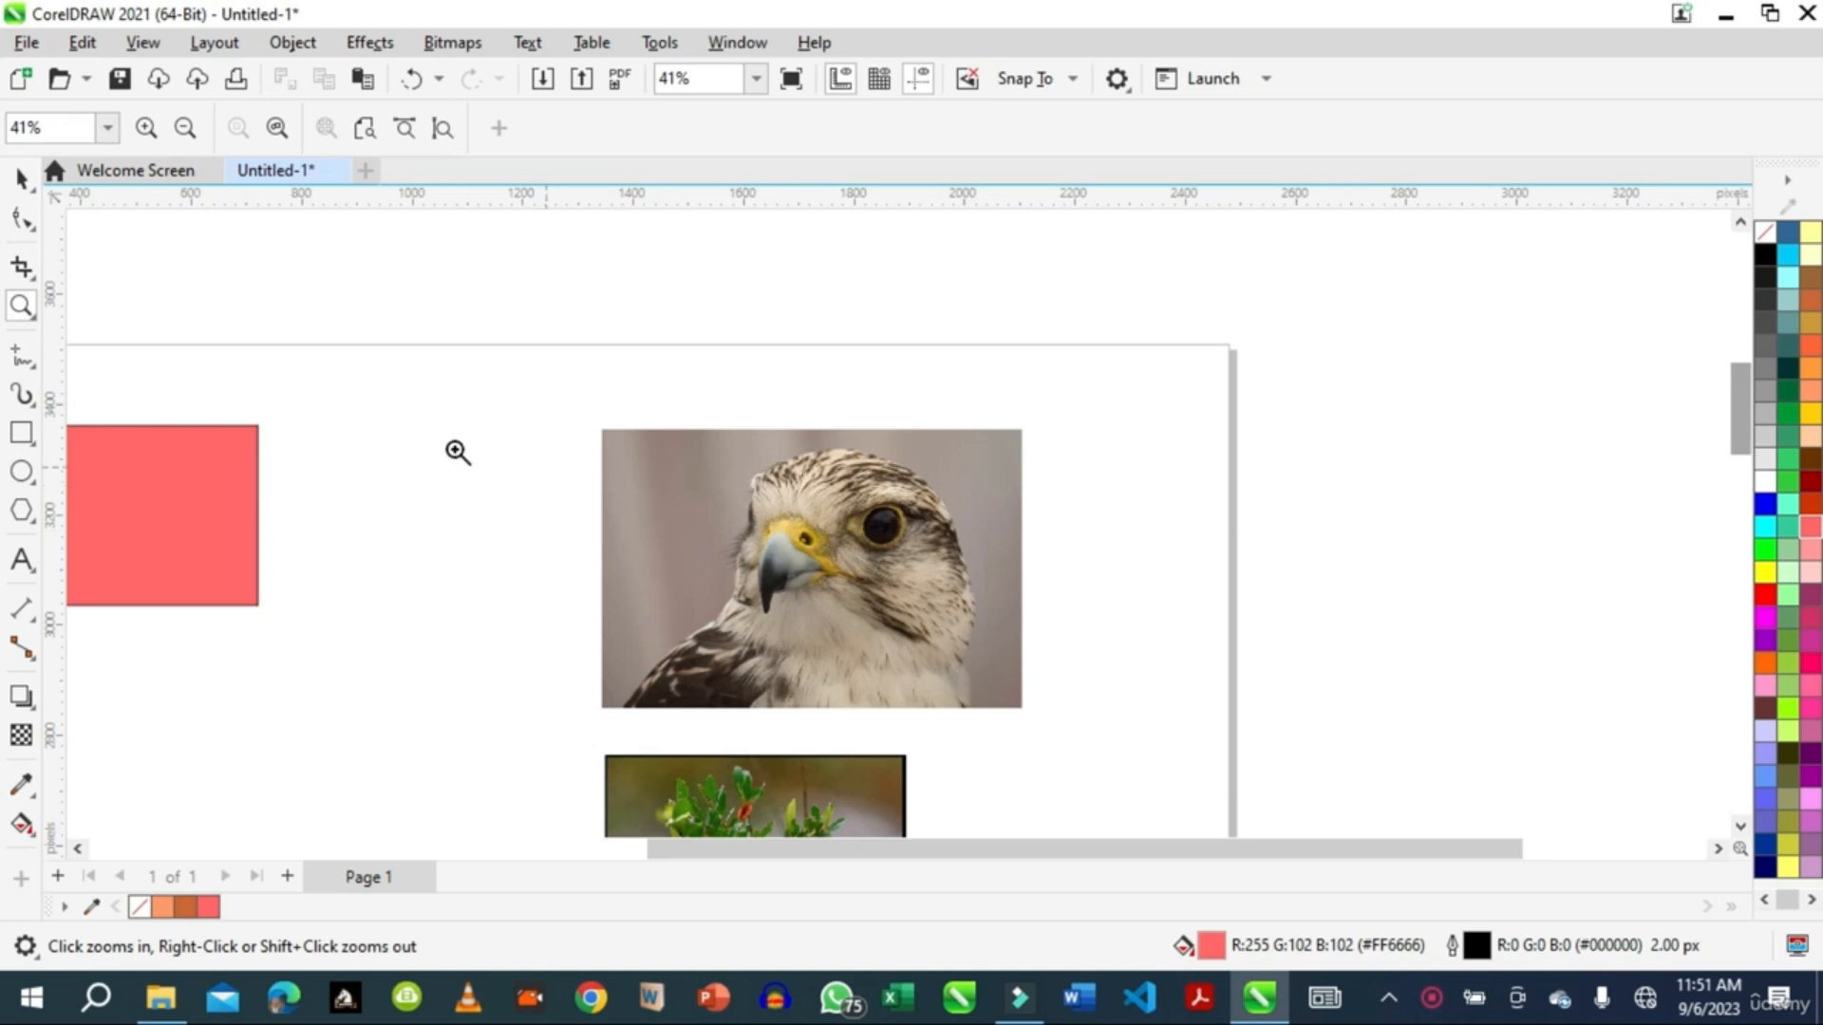
click(23, 180)
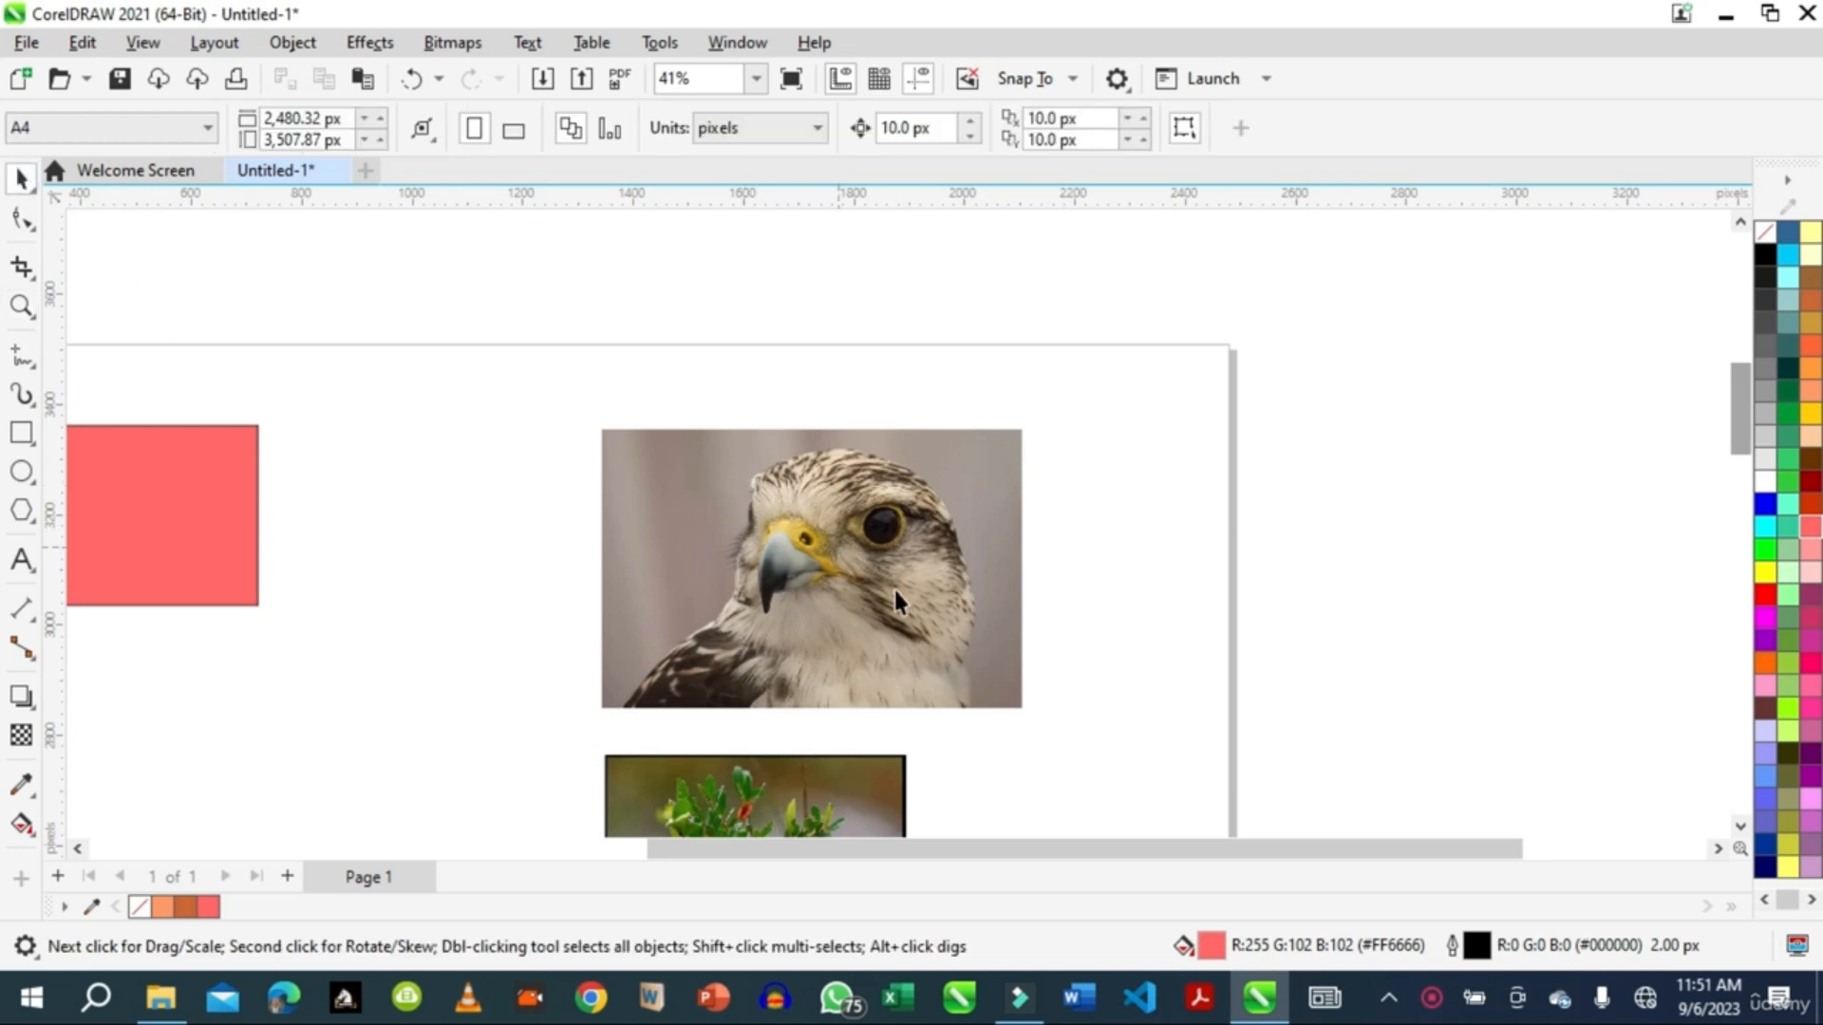
mouse_move(1745, 429)
mouse_down()
mouse_move(1750, 478)
mouse_move(1739, 458)
mouse_up()
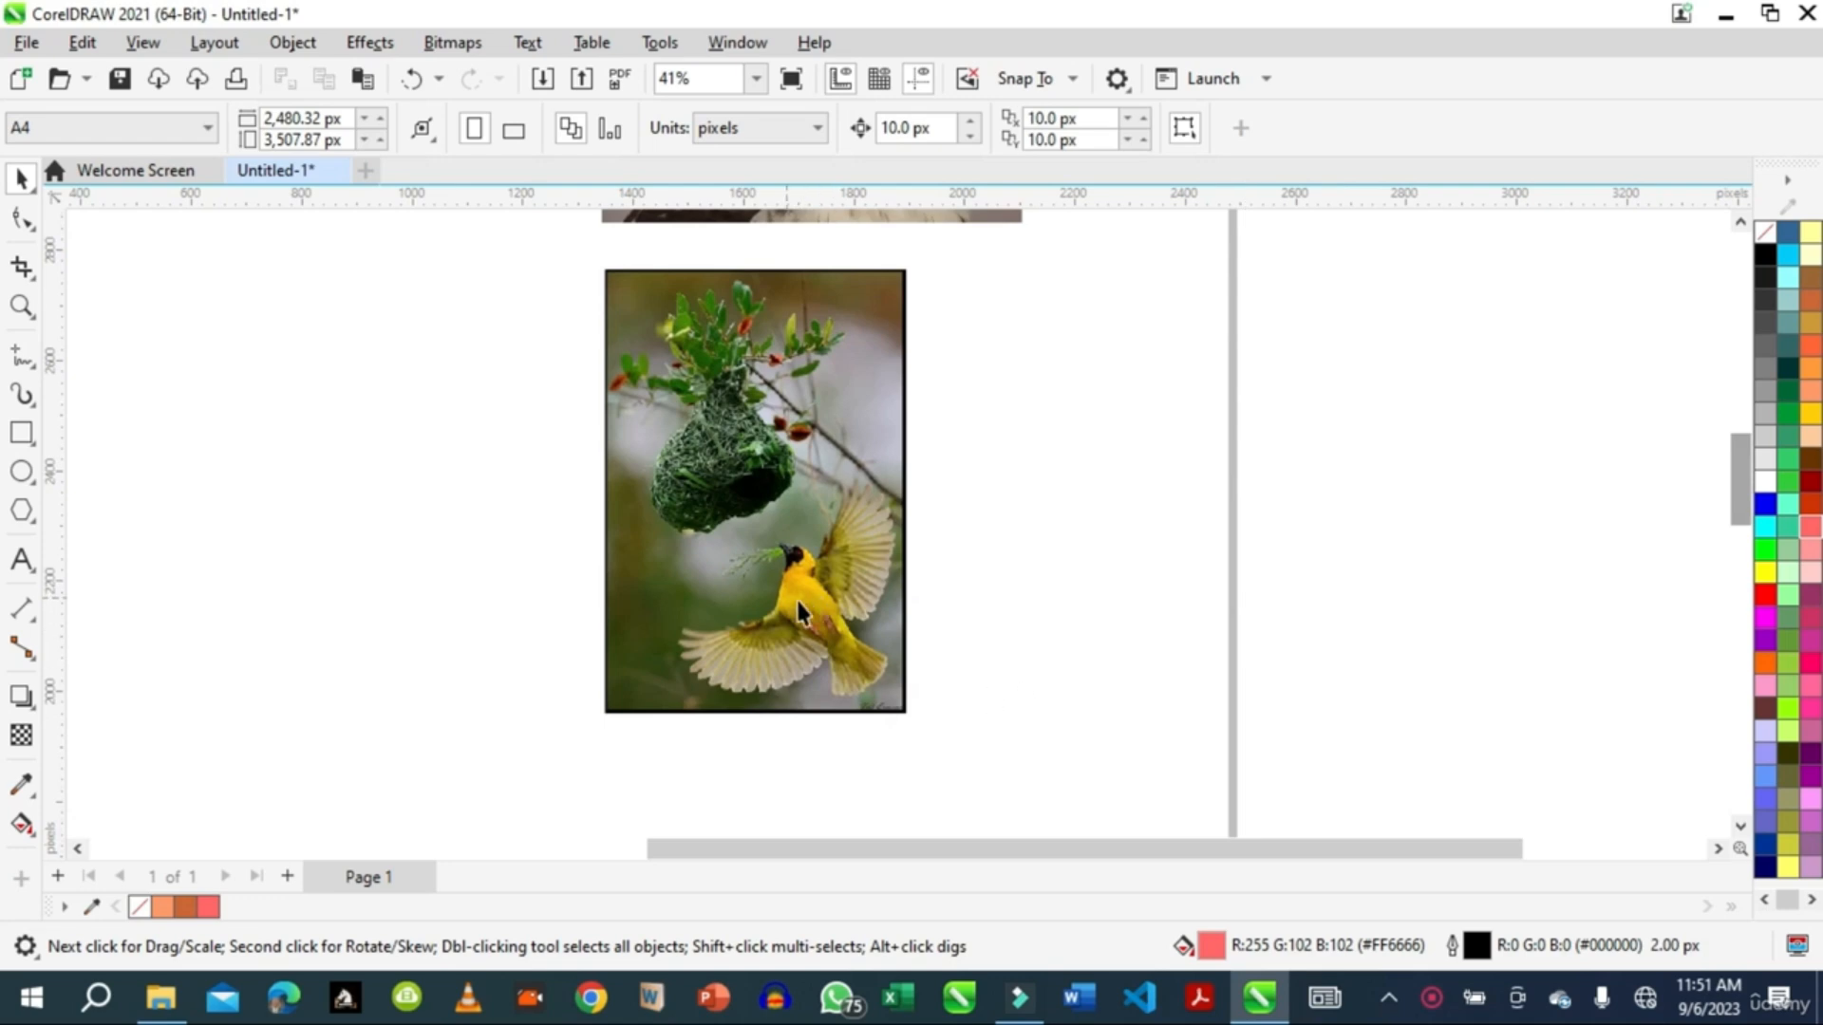
click(24, 272)
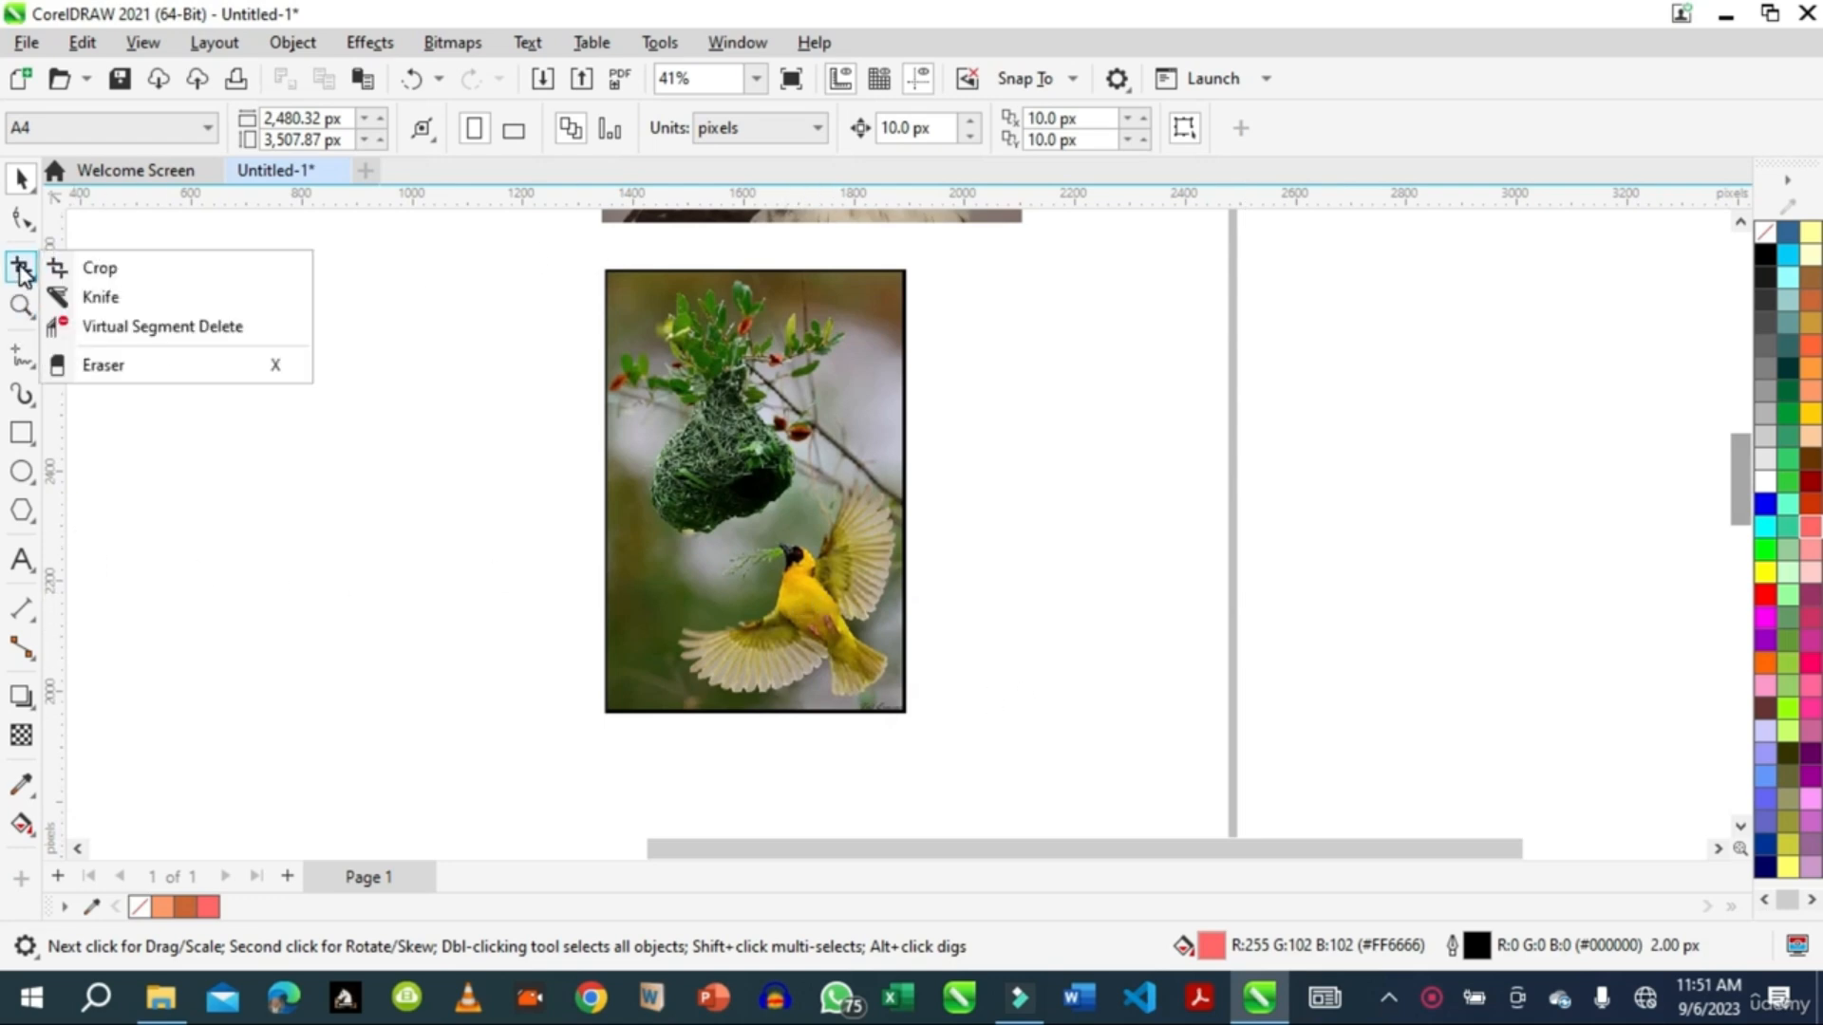
click(99, 269)
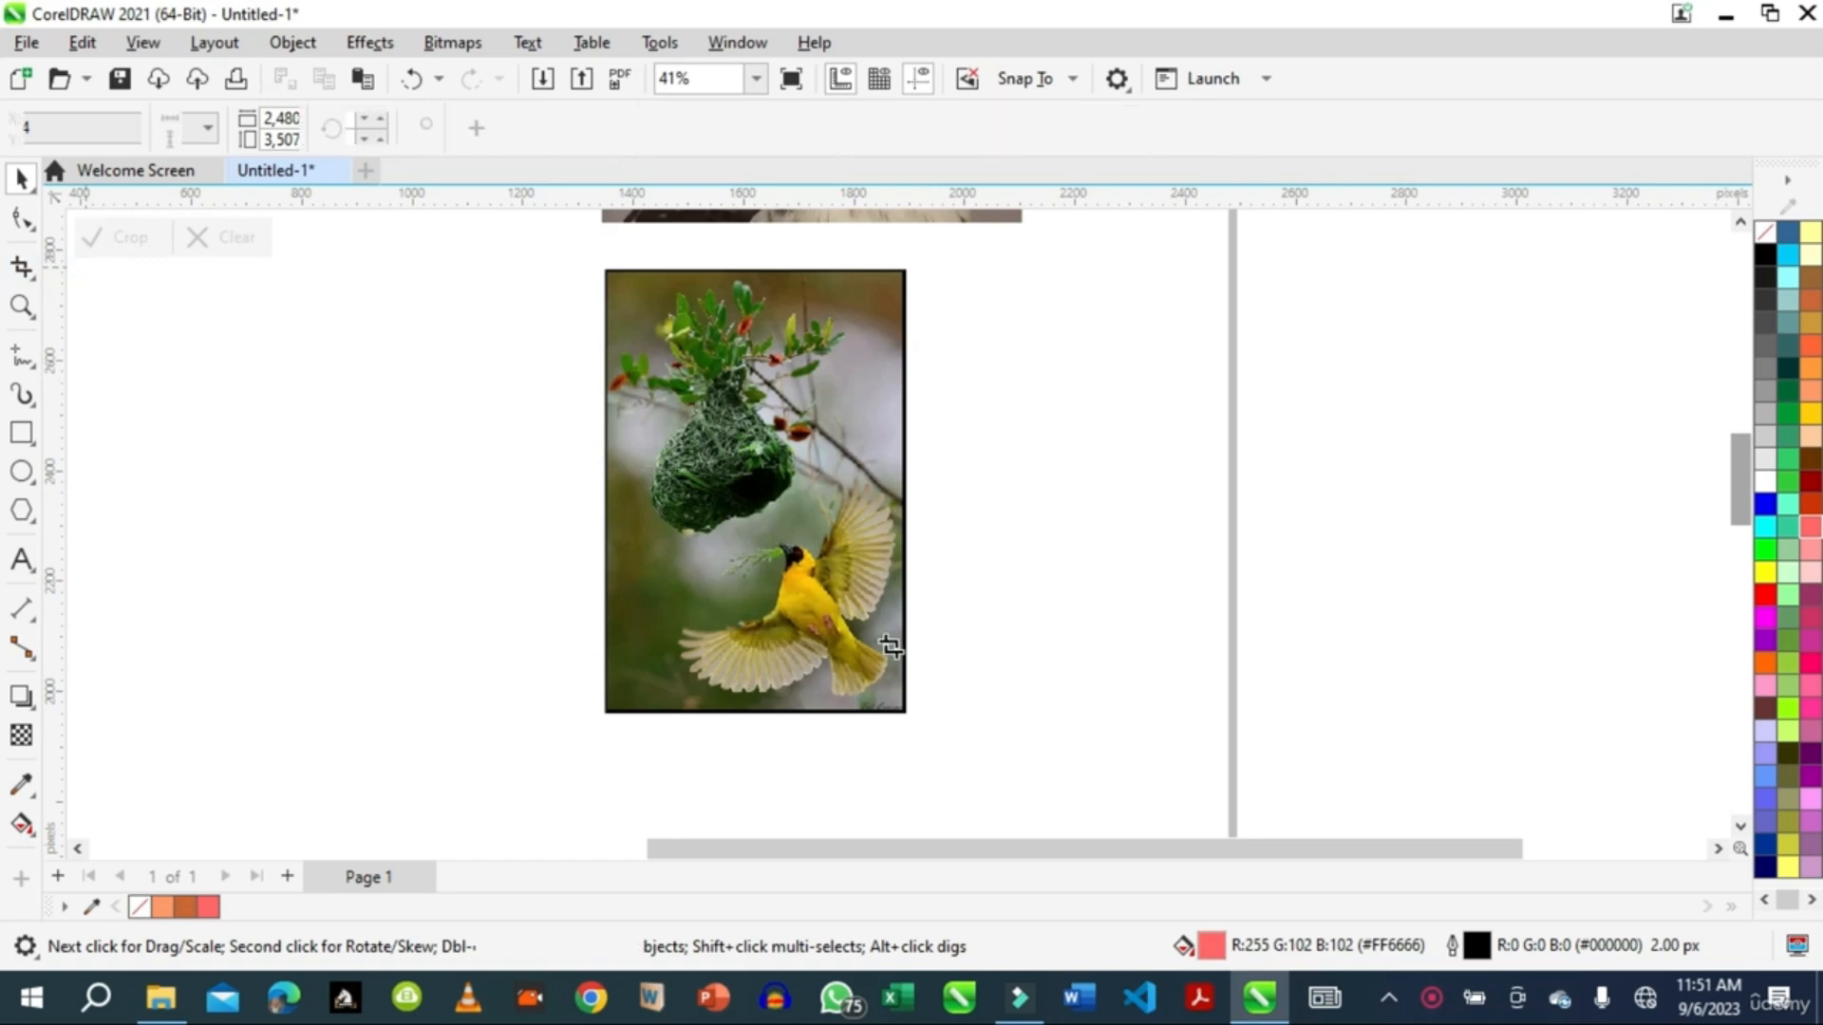
drag(650, 489, 904, 712)
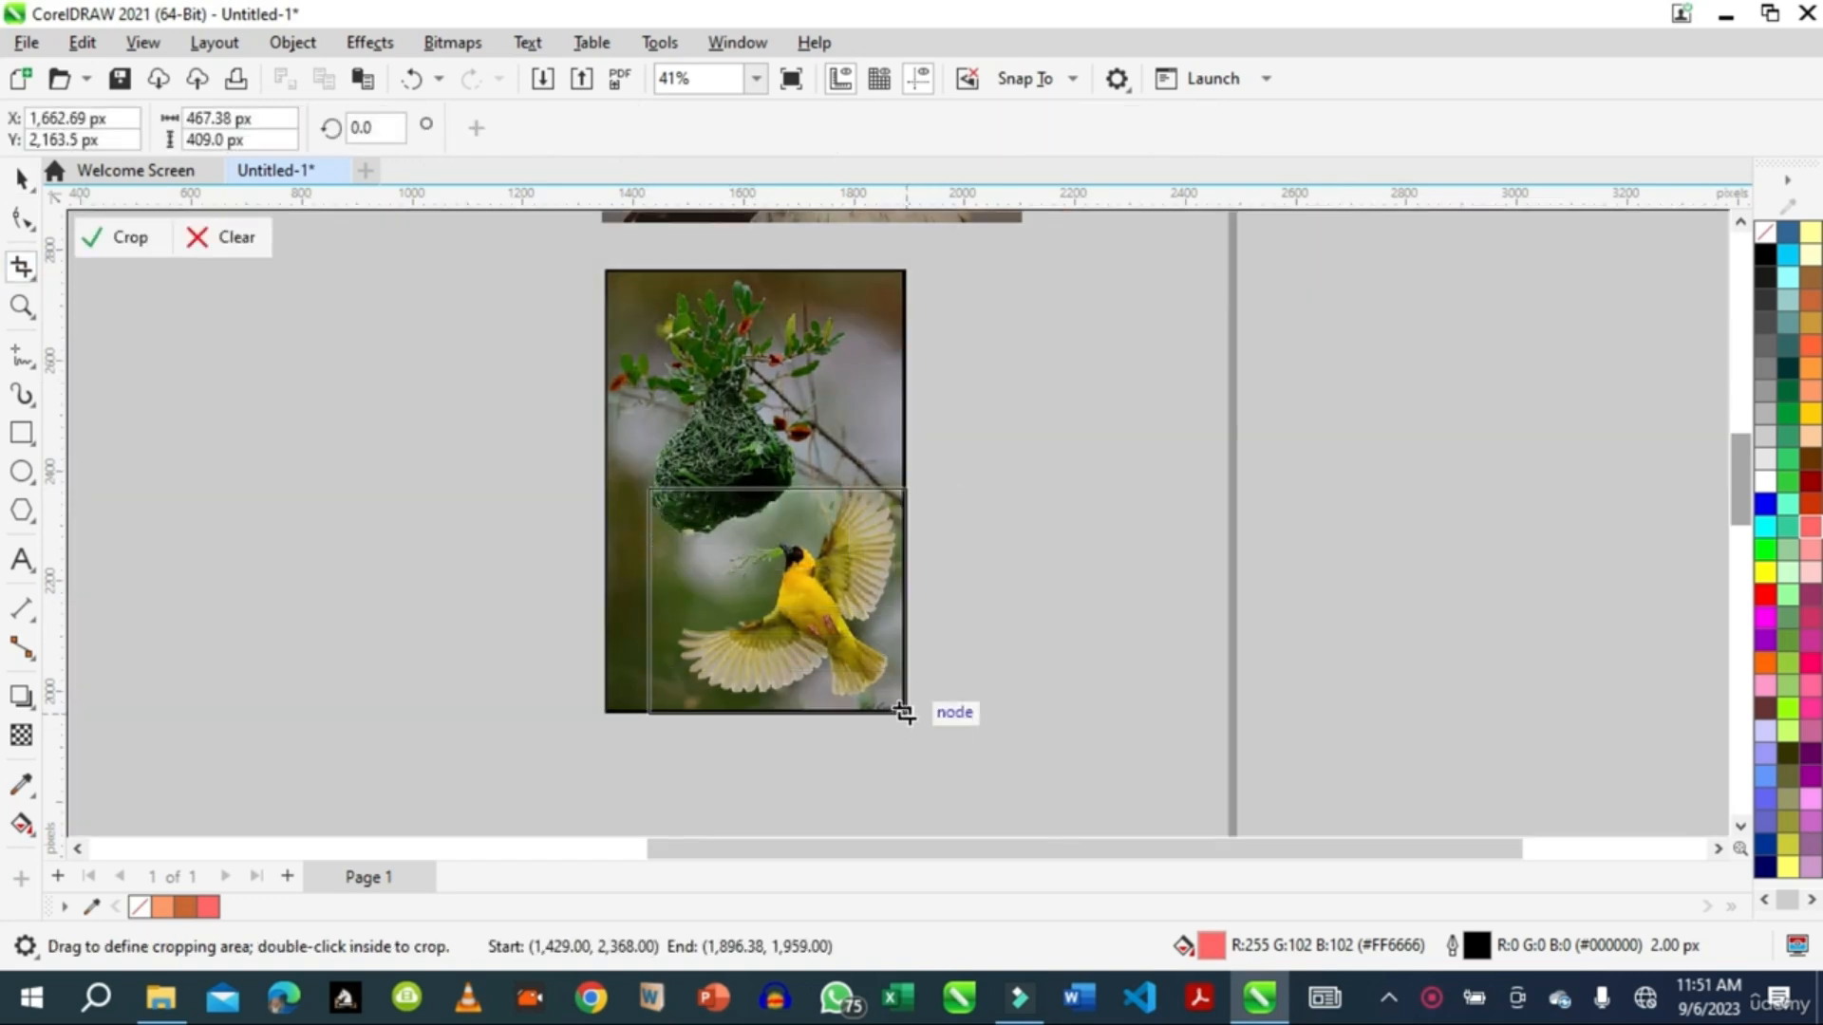
double_click(816, 589)
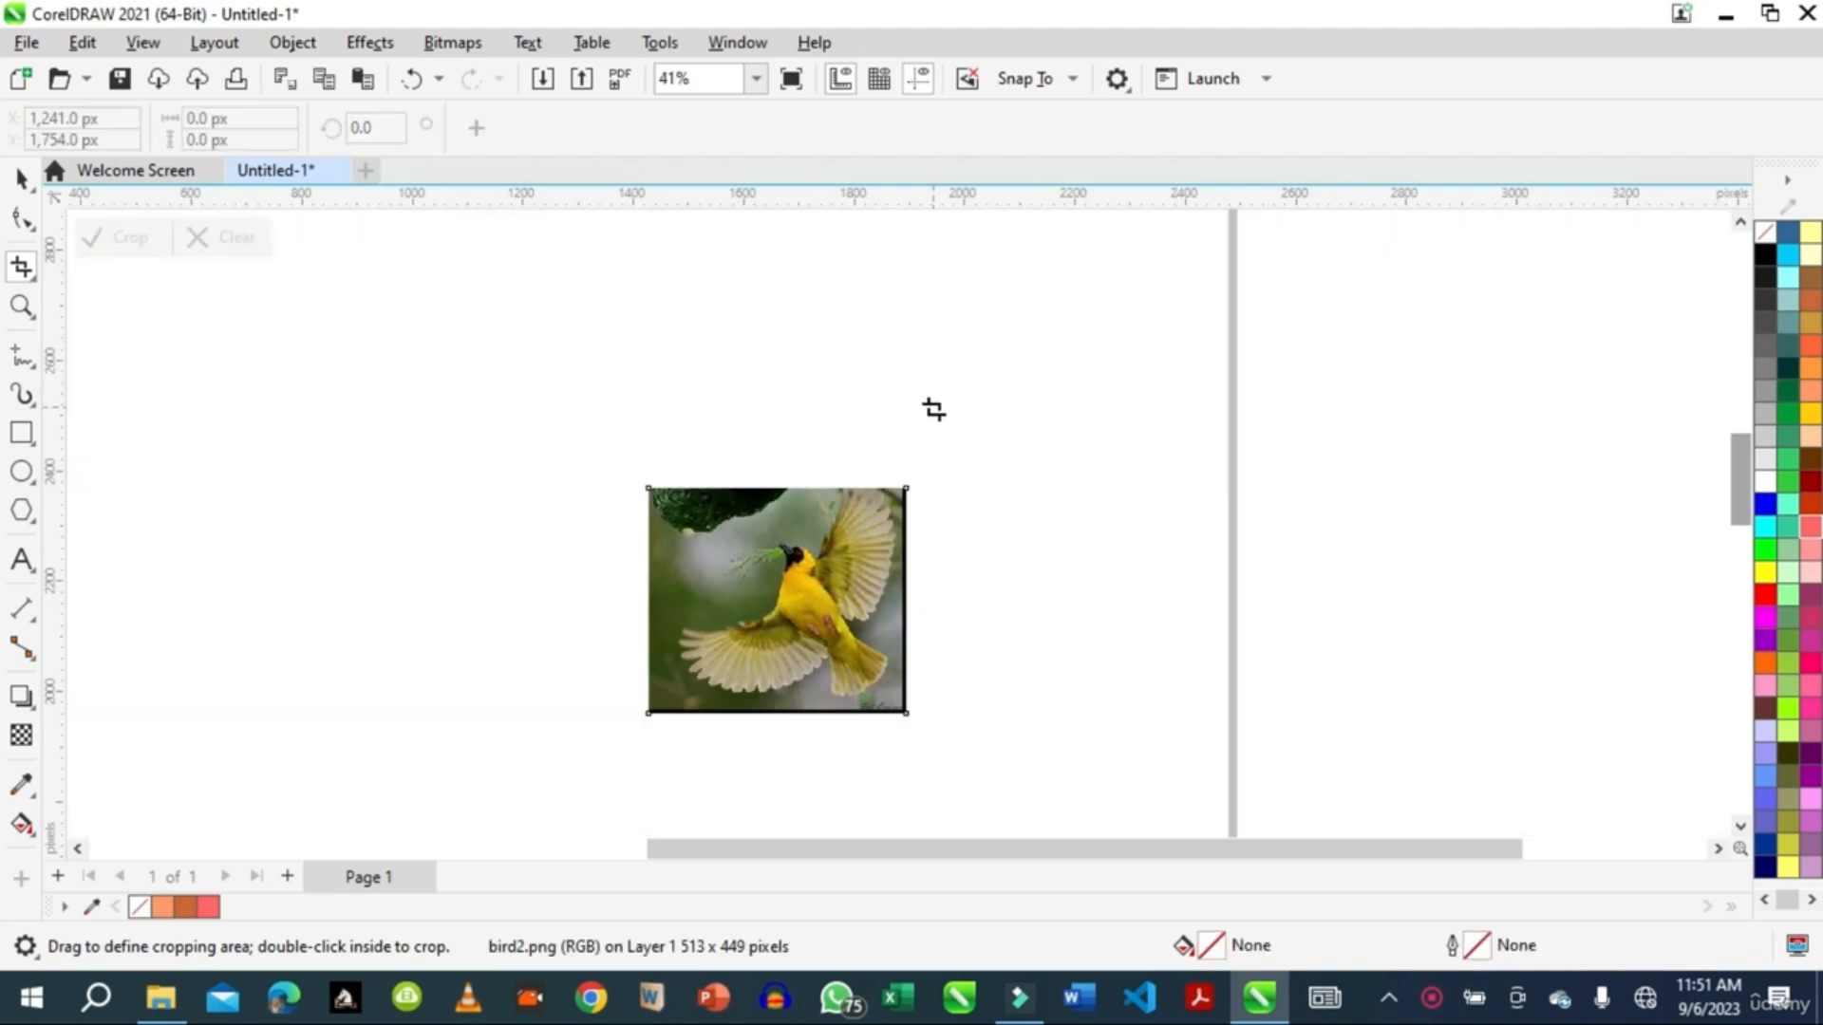
- Undo the crop of the nest-and-bird photo
mouse_move(1736, 481)
mouse_down()
mouse_move(1739, 401)
mouse_move(1739, 487)
mouse_up()
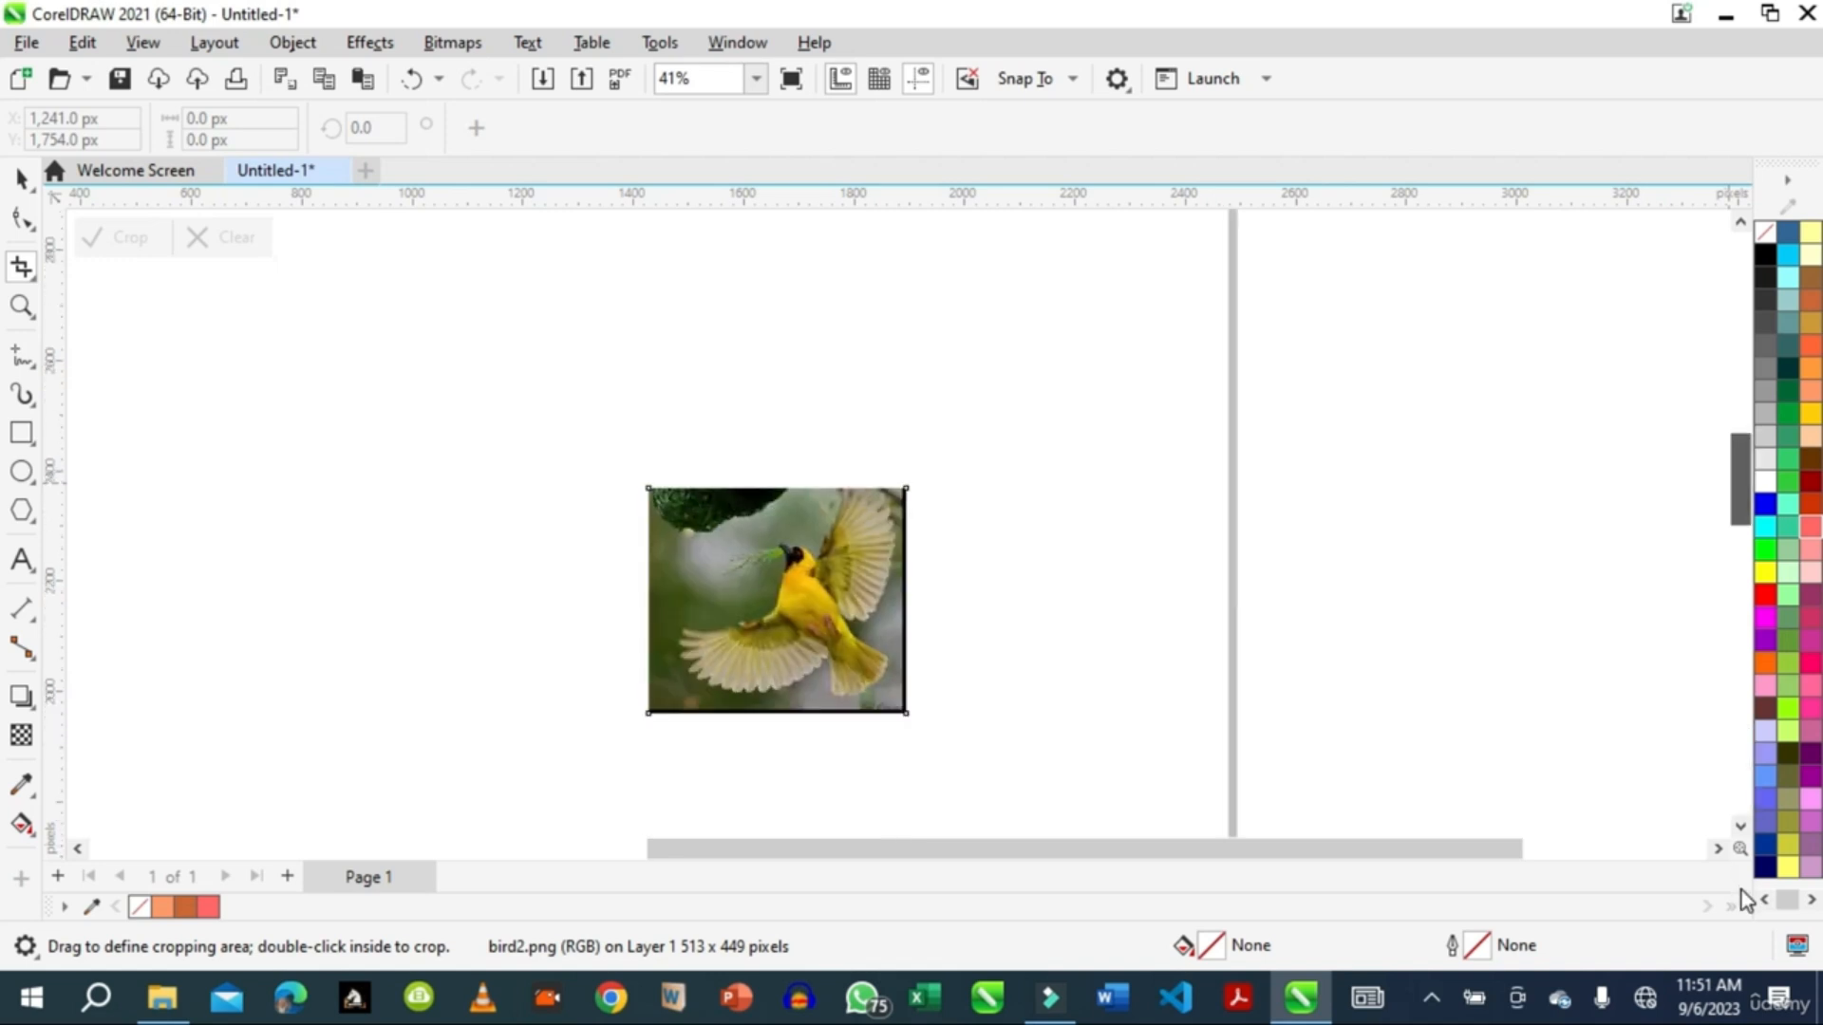
click(71, 47)
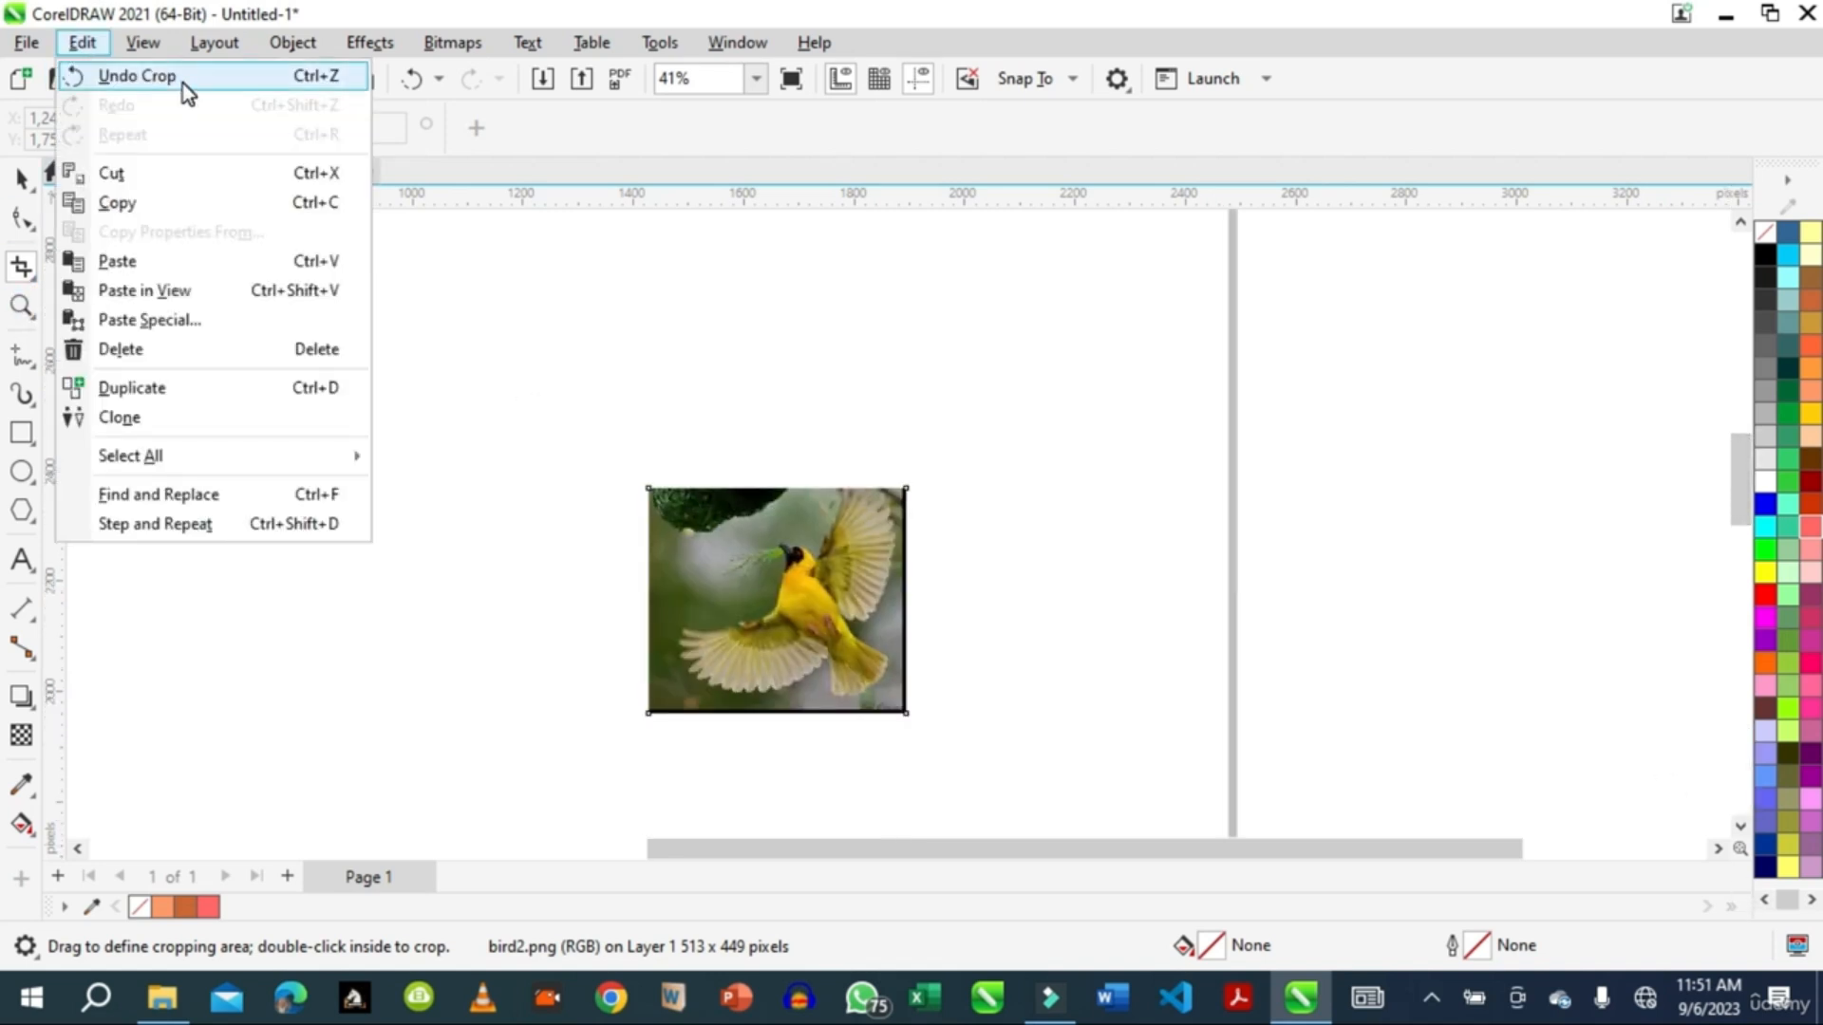
click(137, 75)
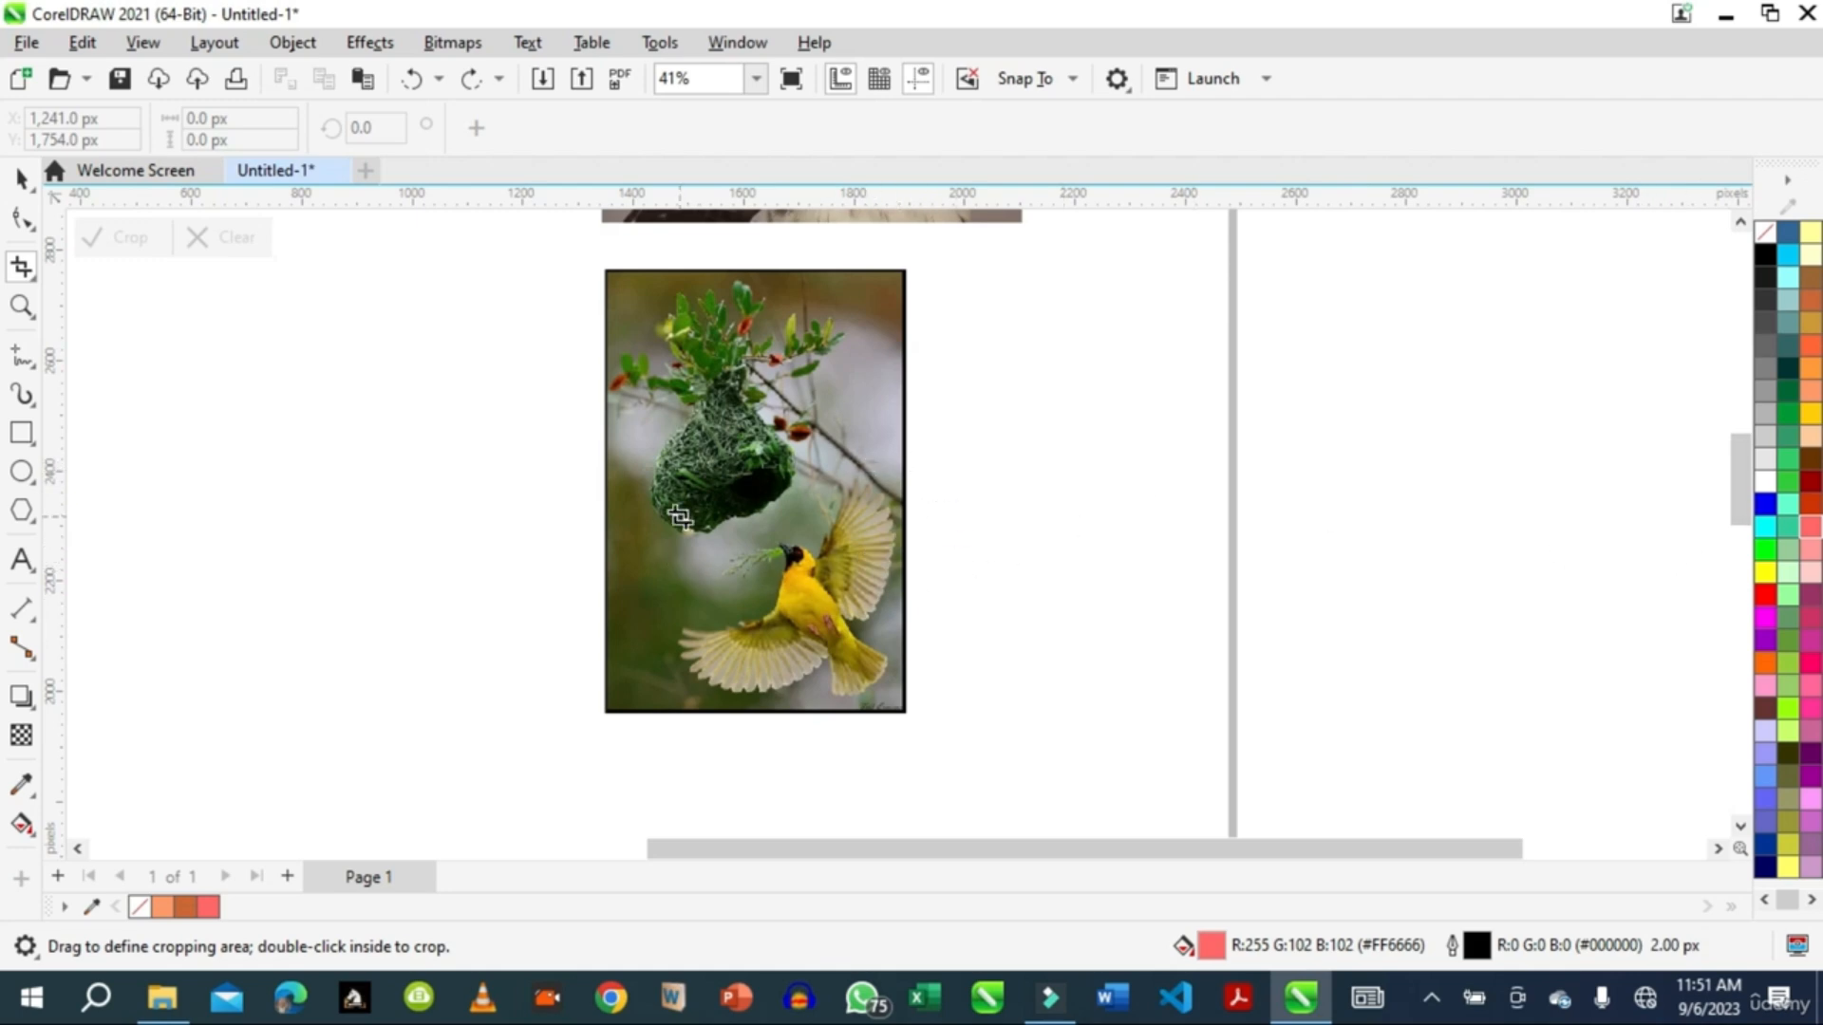
- Select the nest-and-bird photo and crop it to an area about 450 px wide and 433 px high around the yellow bird
click(21, 178)
click(859, 581)
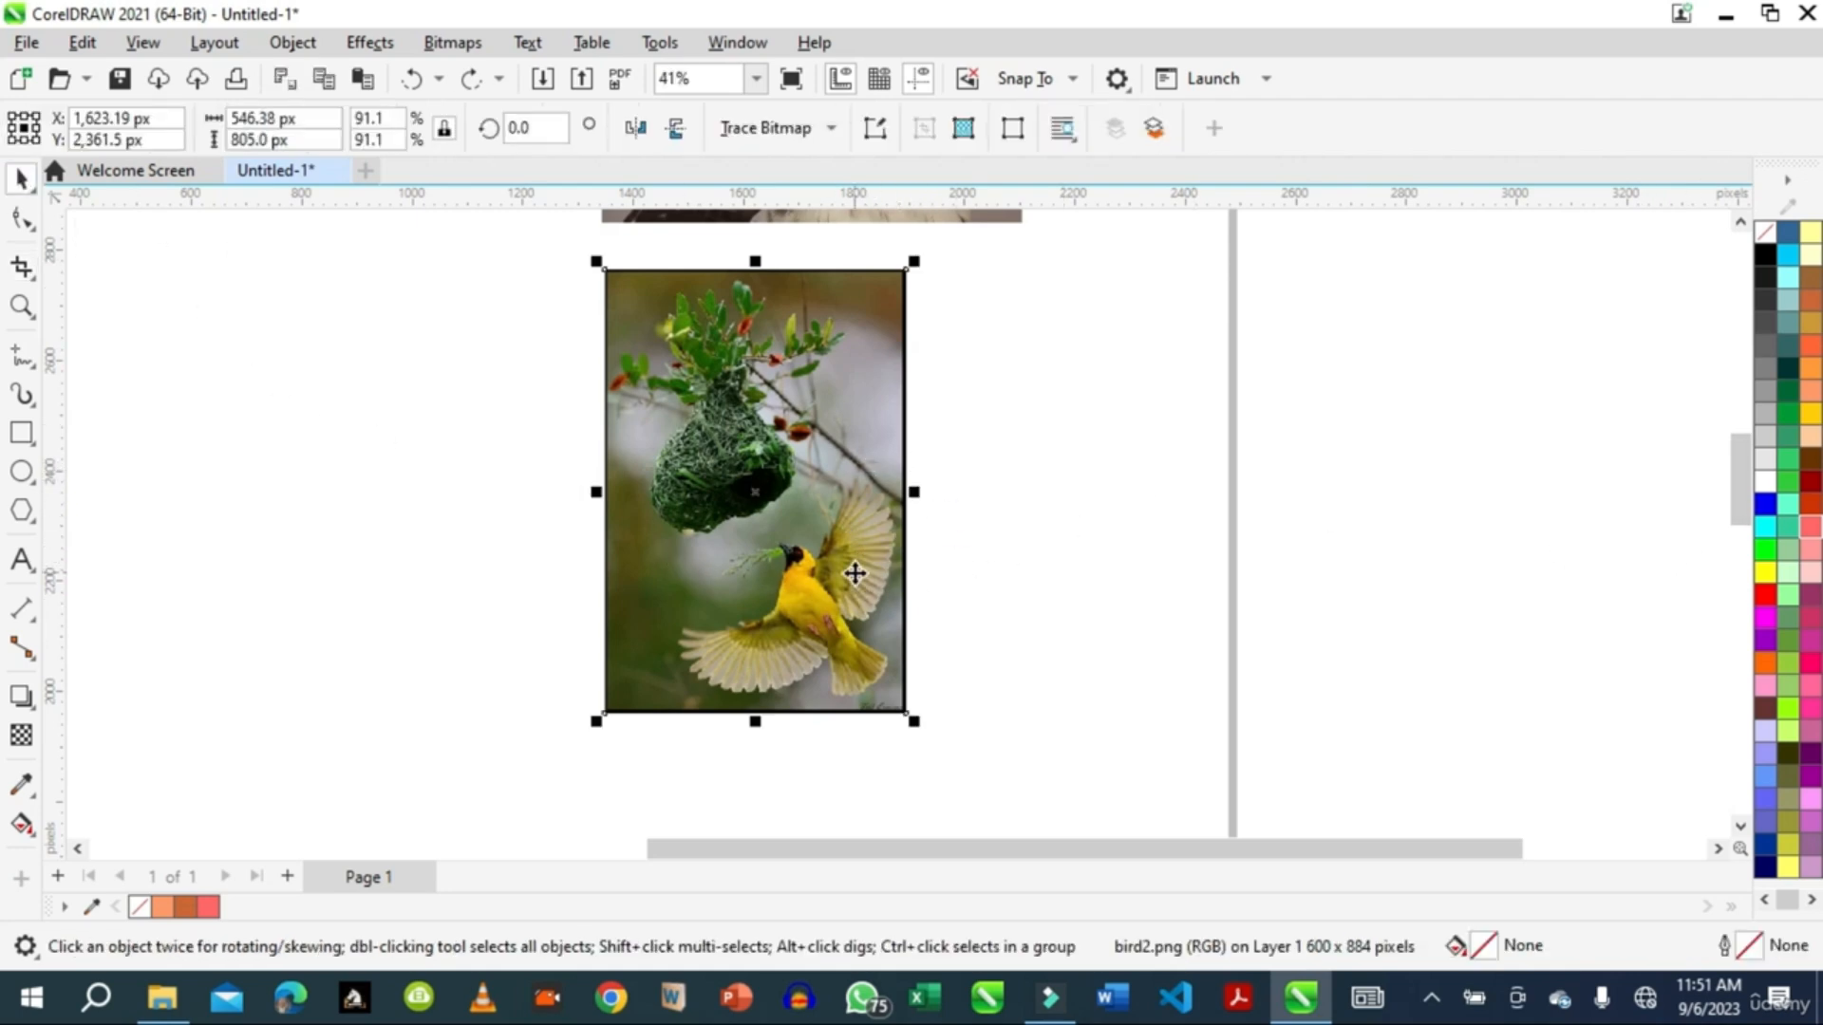
click(31, 276)
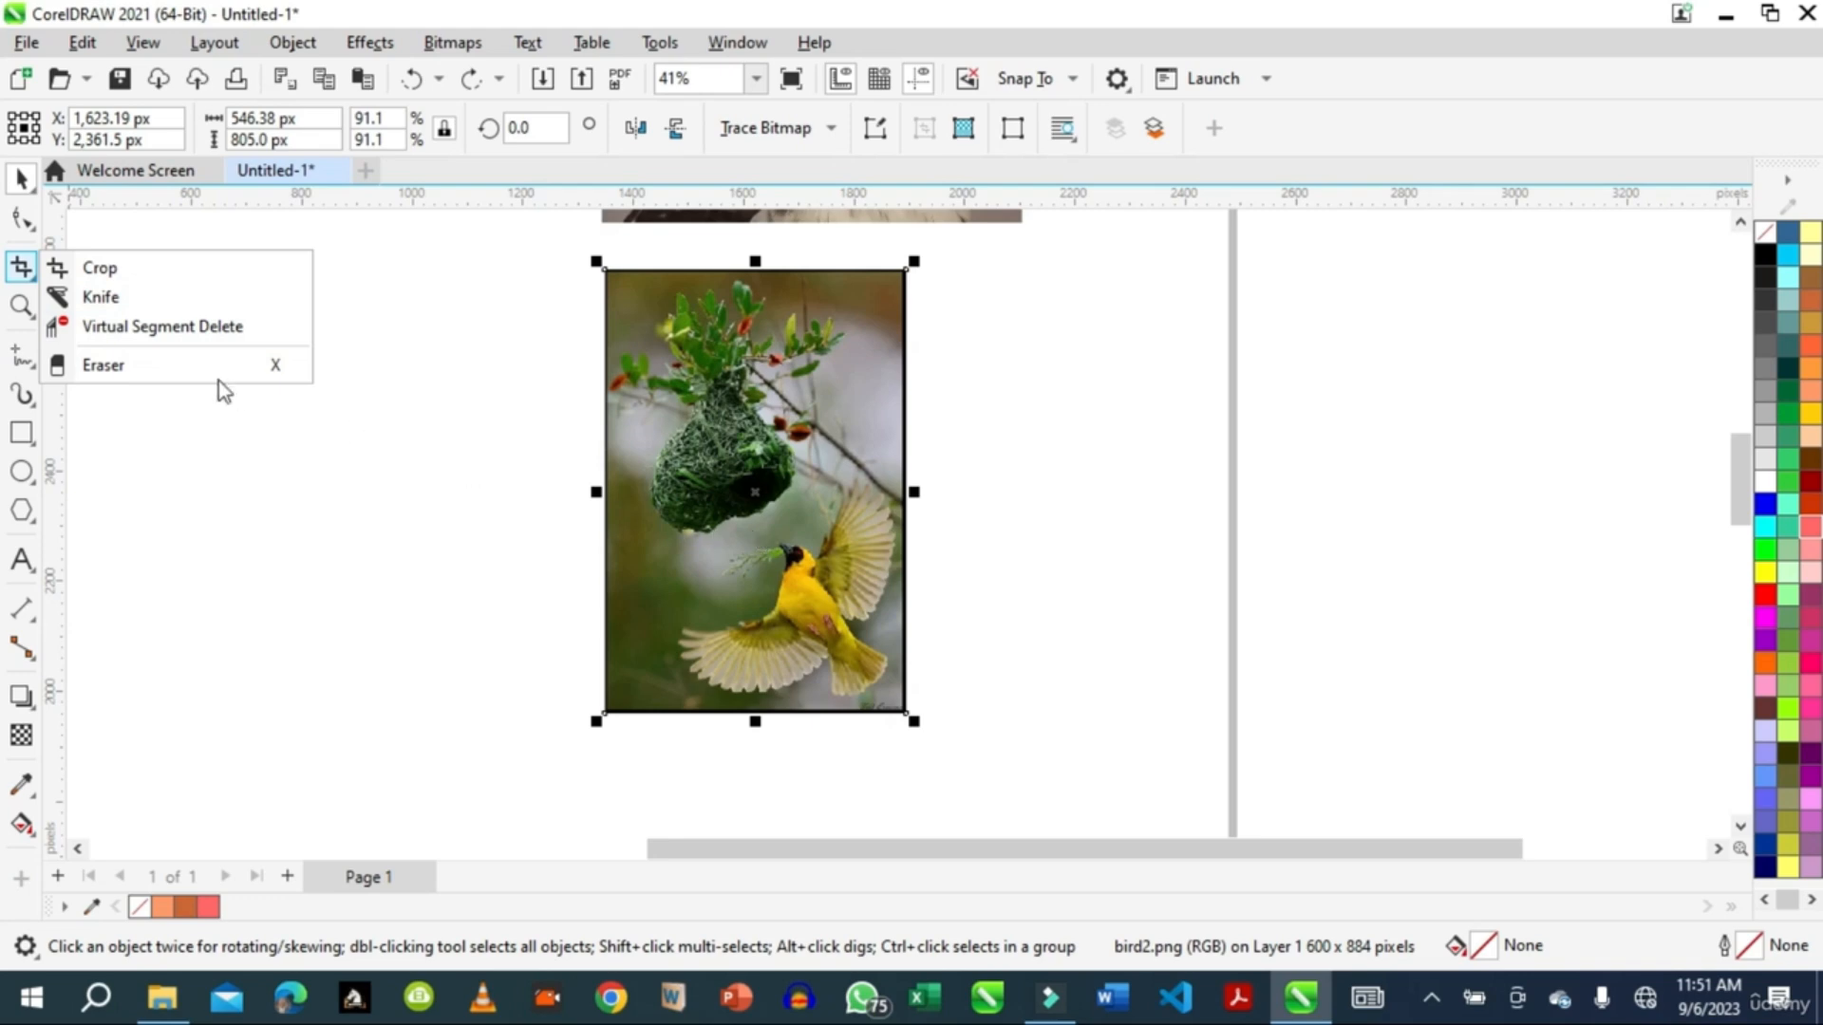
click(129, 272)
drag(658, 503, 912, 721)
drag(776, 503, 781, 475)
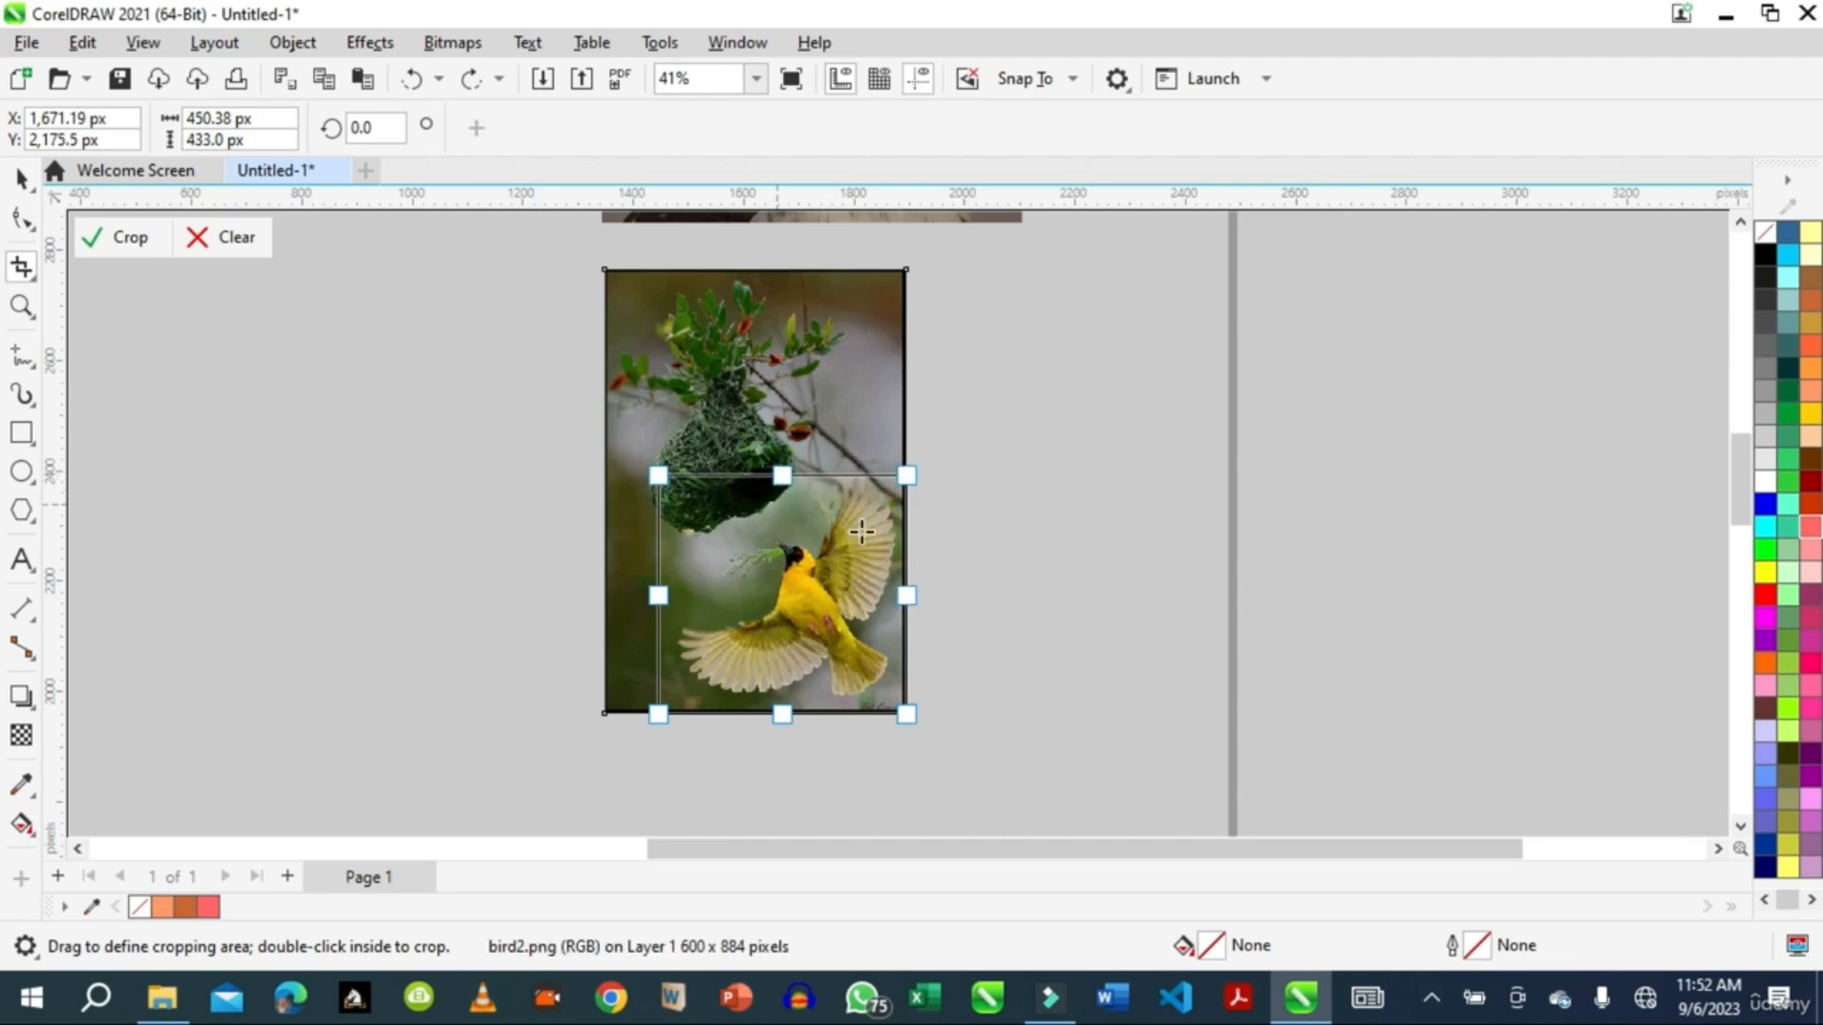
double_click(795, 591)
drag(795, 590, 841, 547)
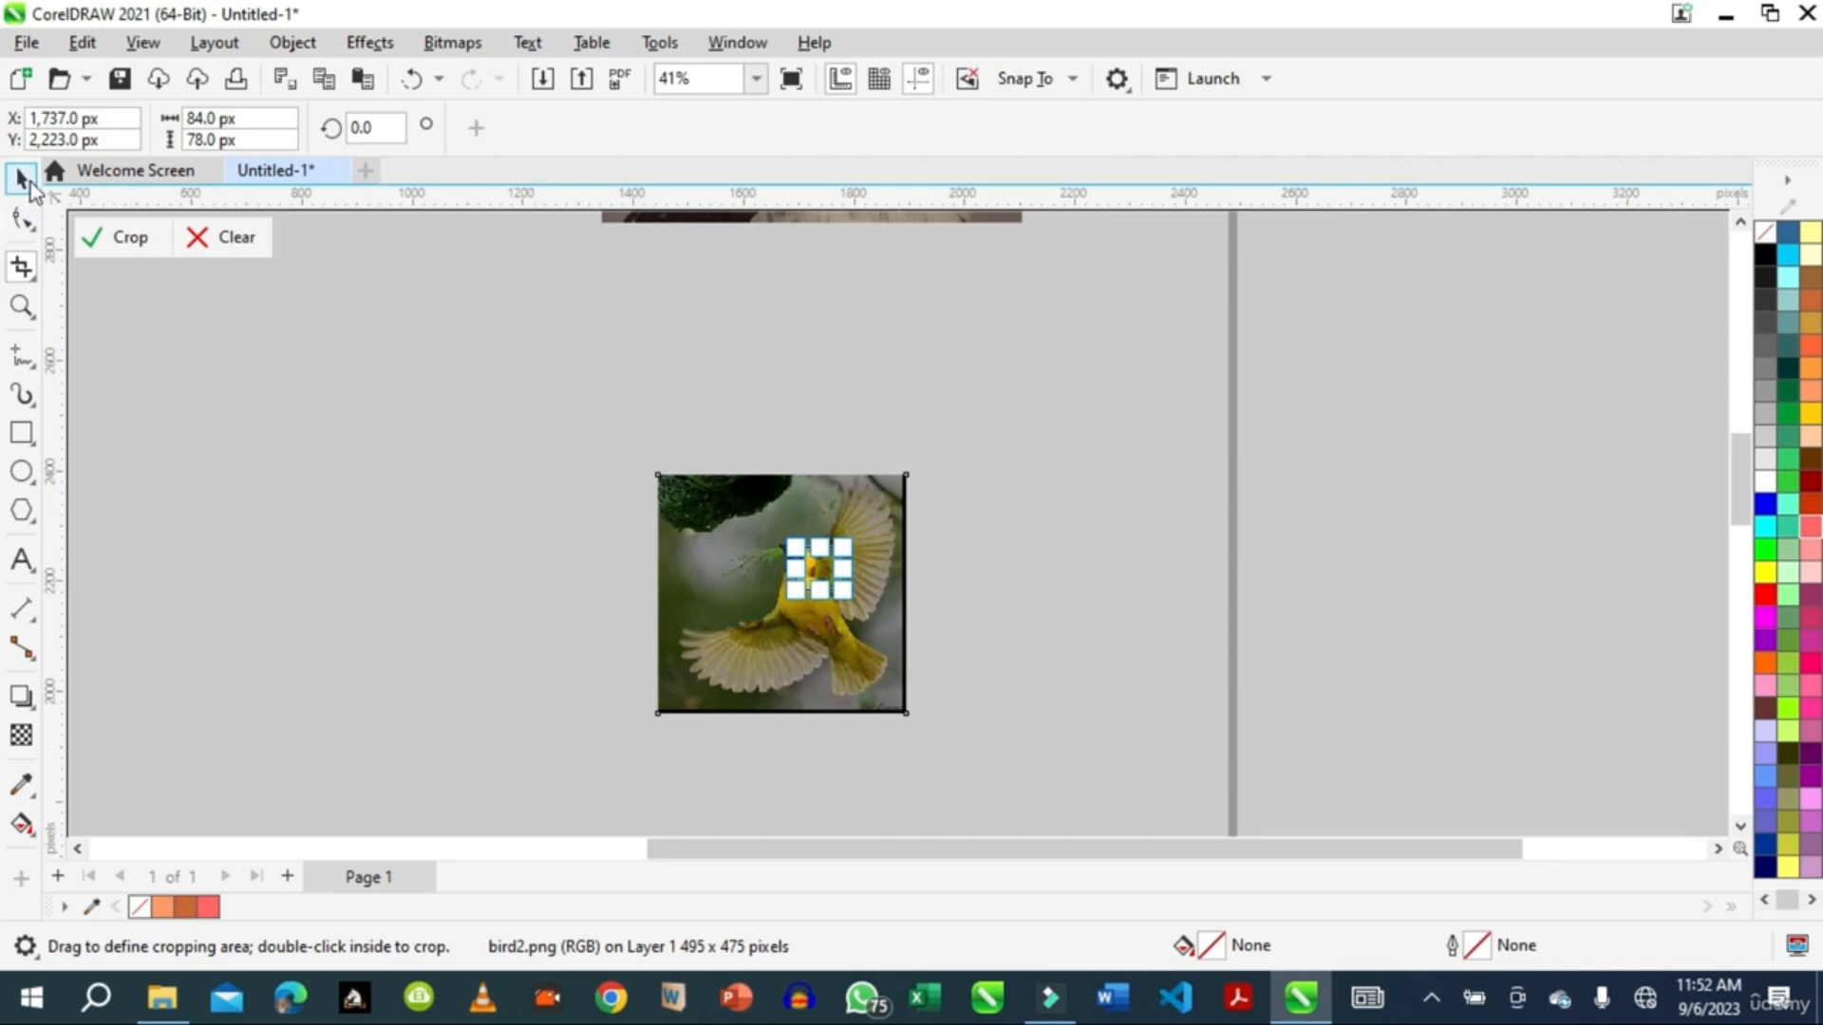
click(23, 177)
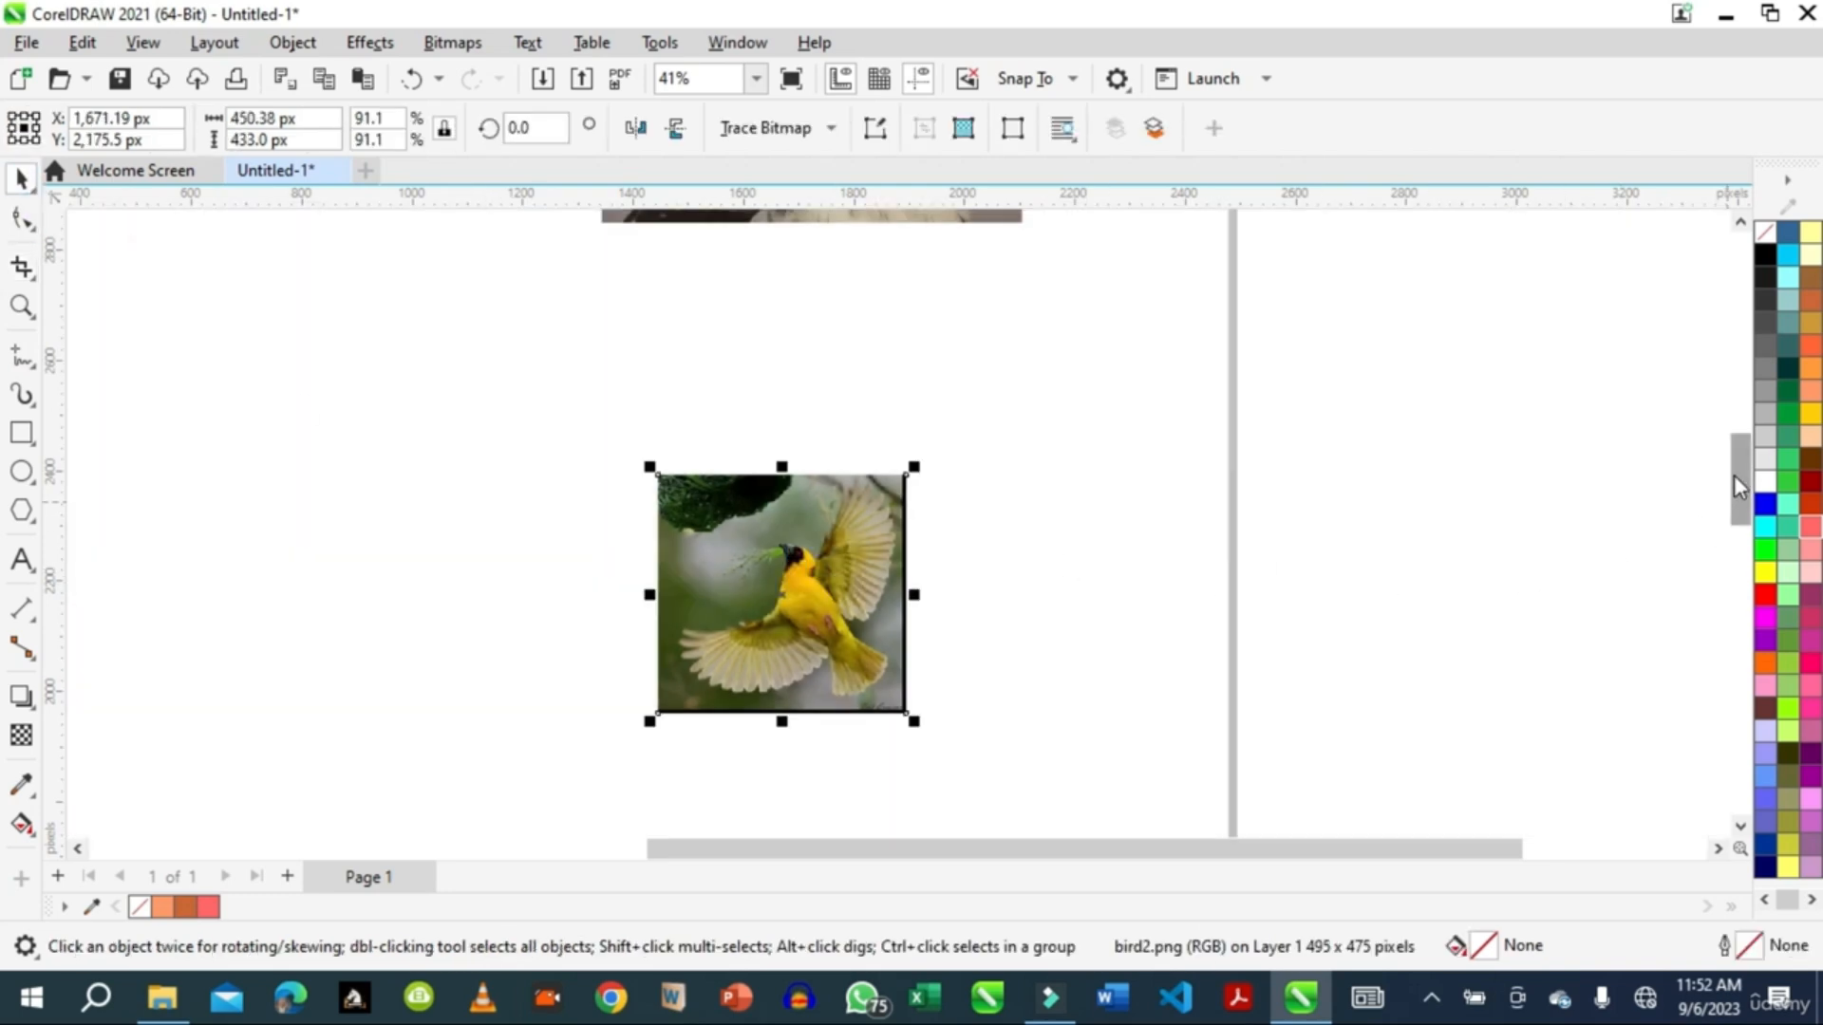
- Clear the leftover crop area and slice the falcon photo with the Knife tool along a near-vertical line from its upper edge's midpoint
drag(1741, 500, 1741, 438)
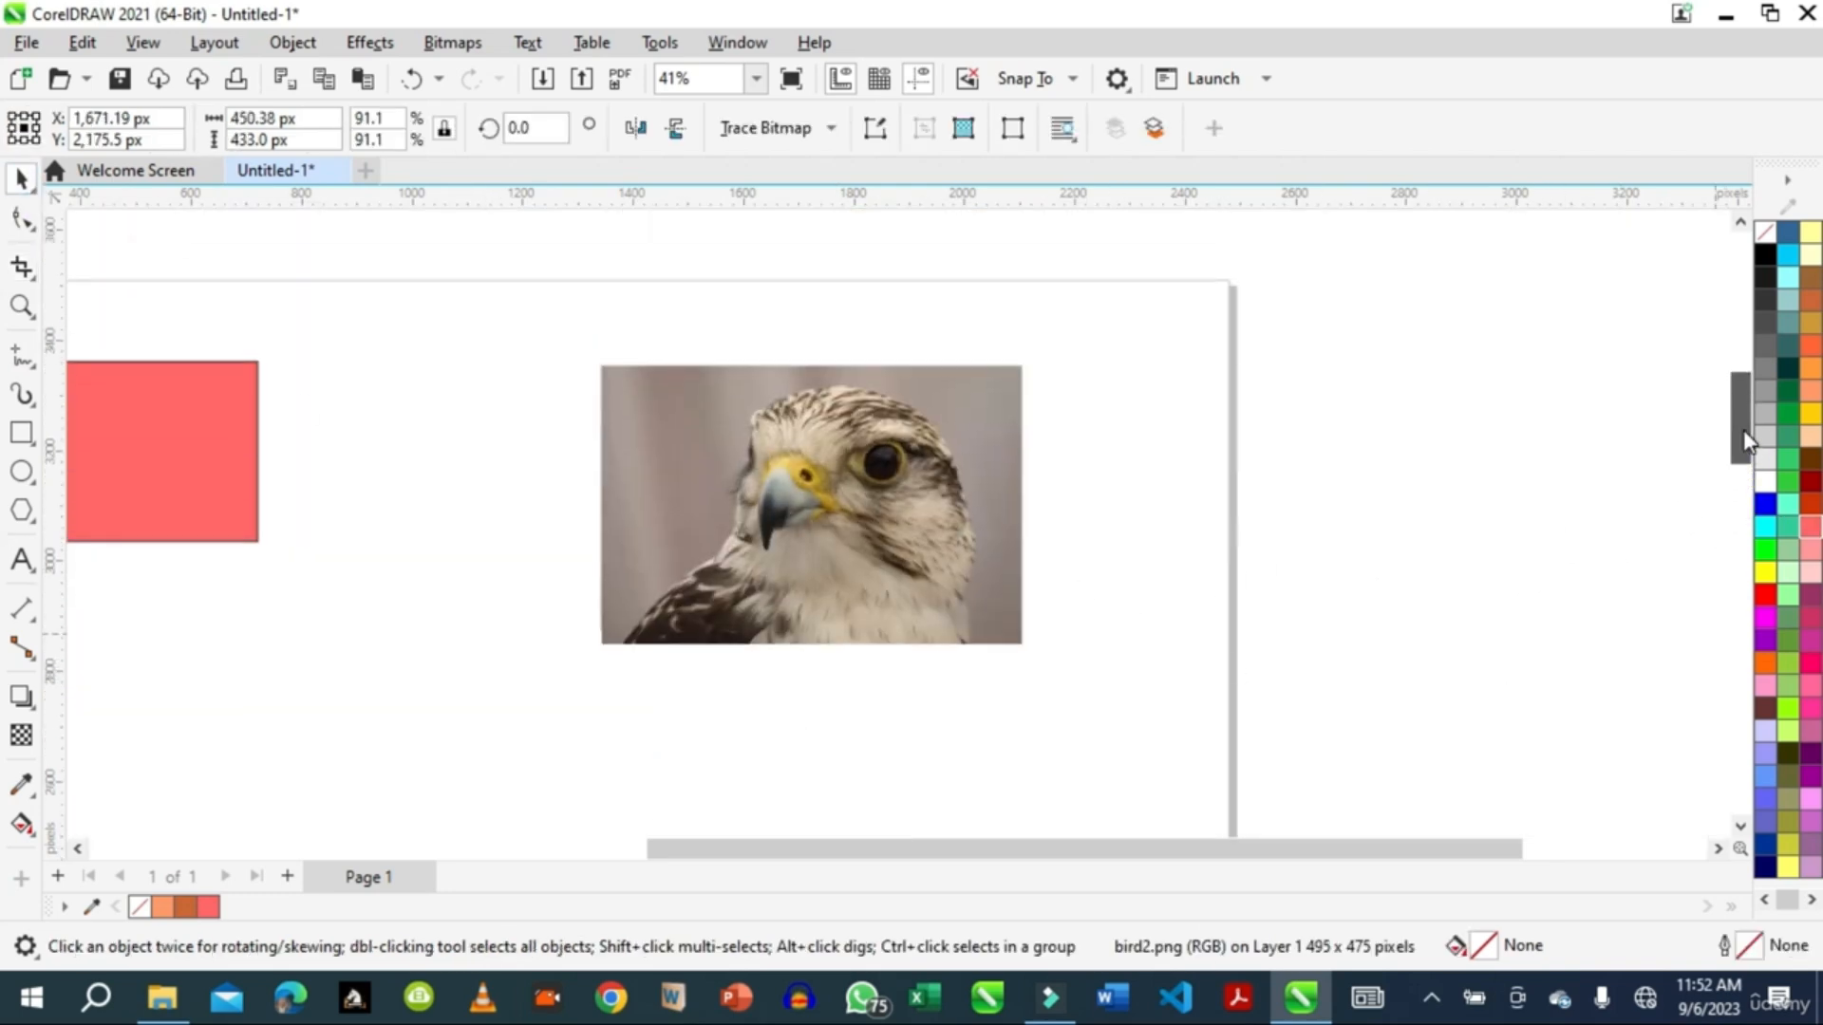
click(31, 277)
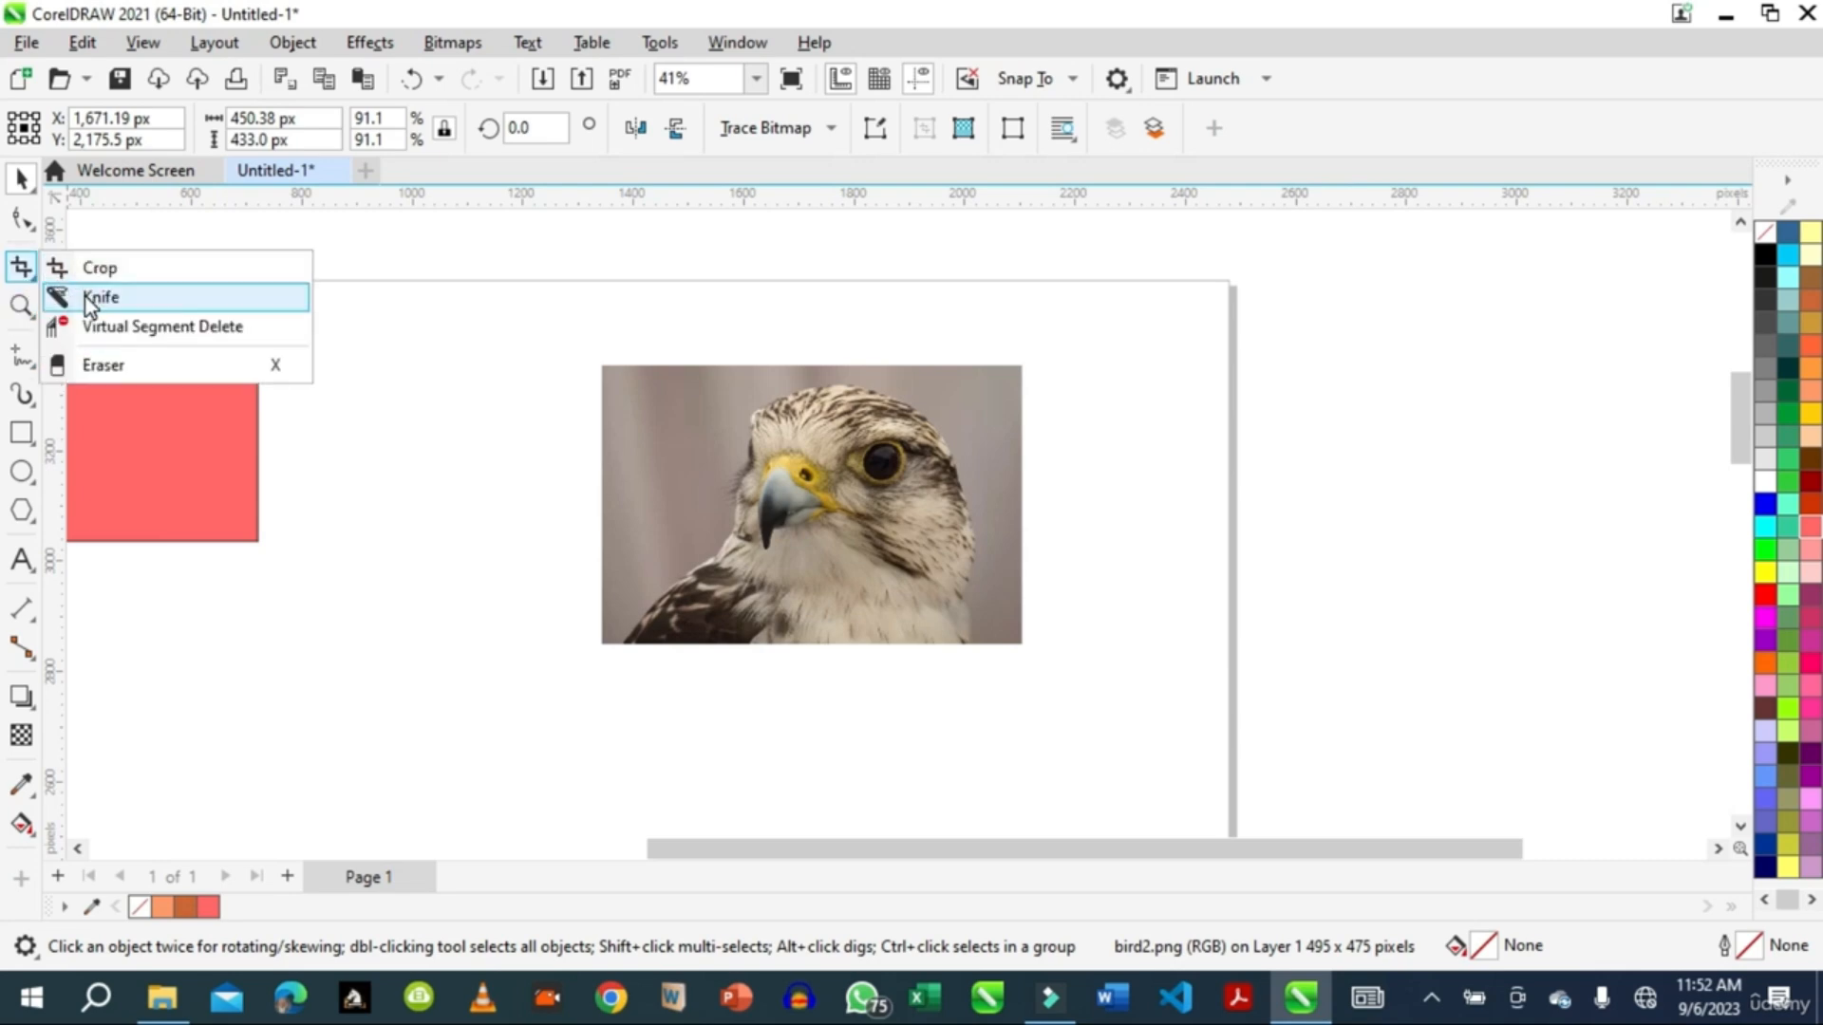
click(691, 534)
click(21, 268)
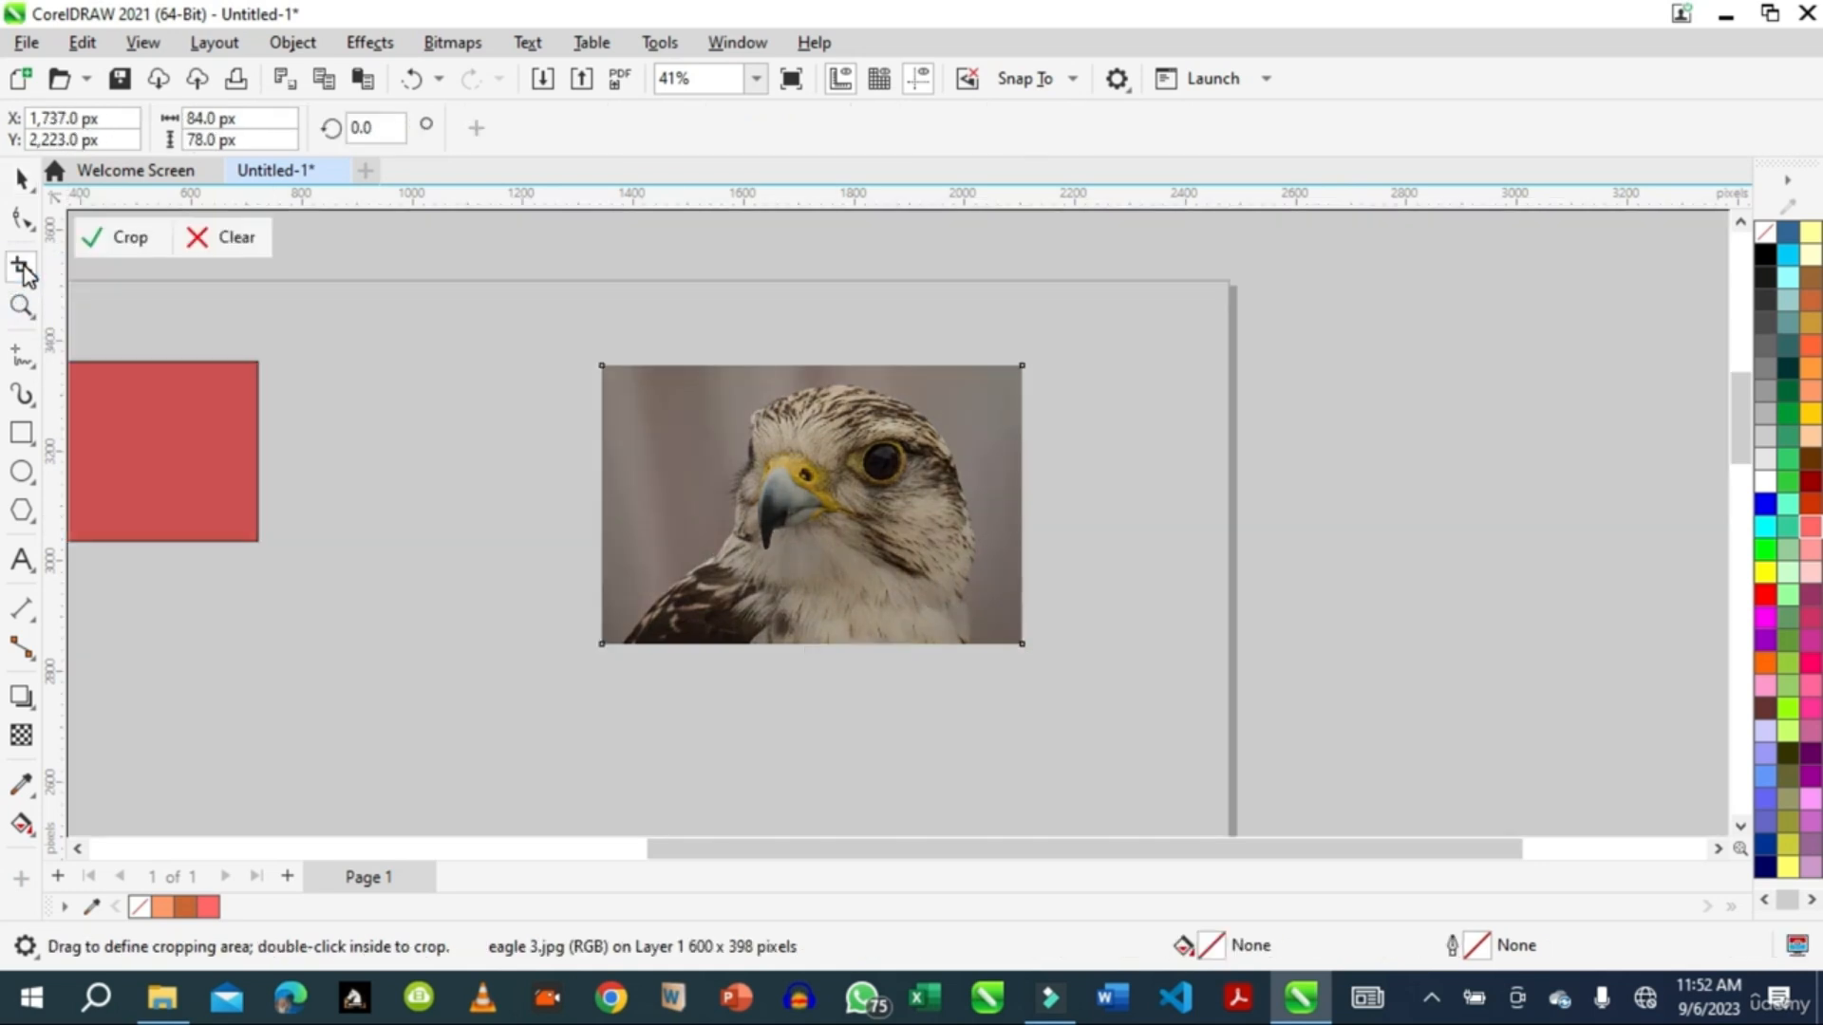
click(237, 244)
click(31, 277)
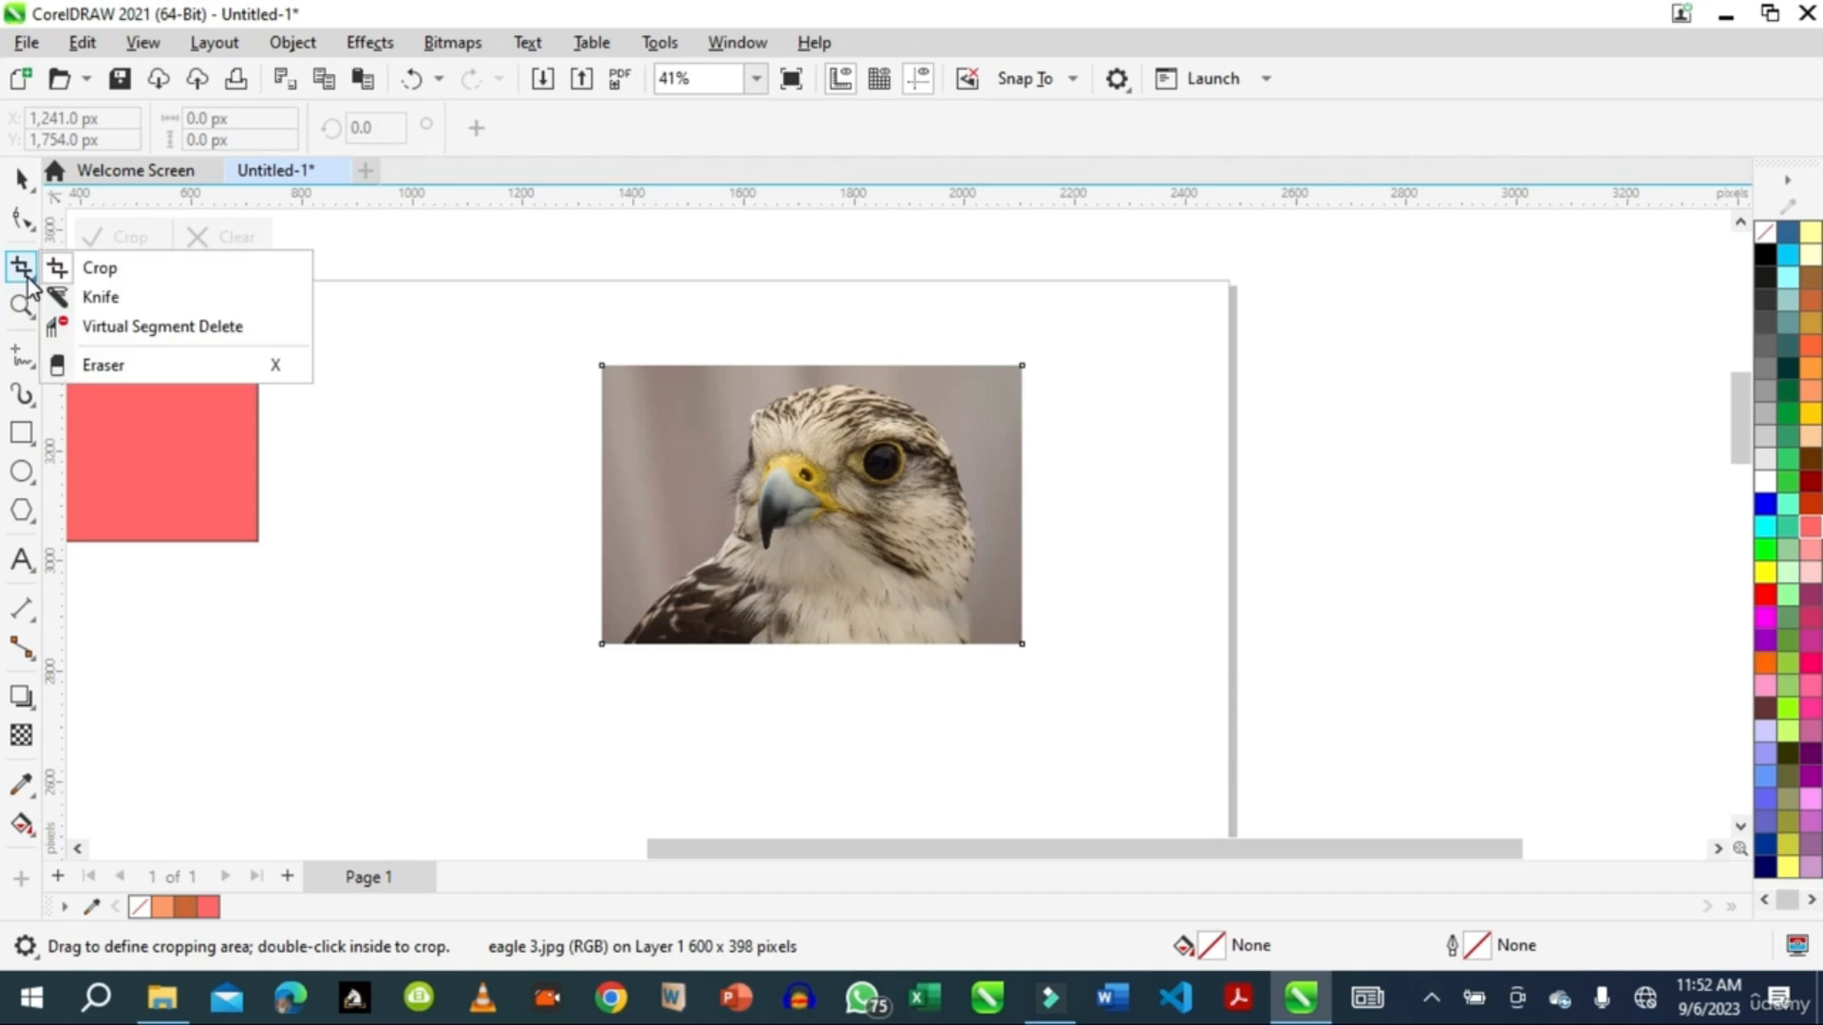
click(104, 302)
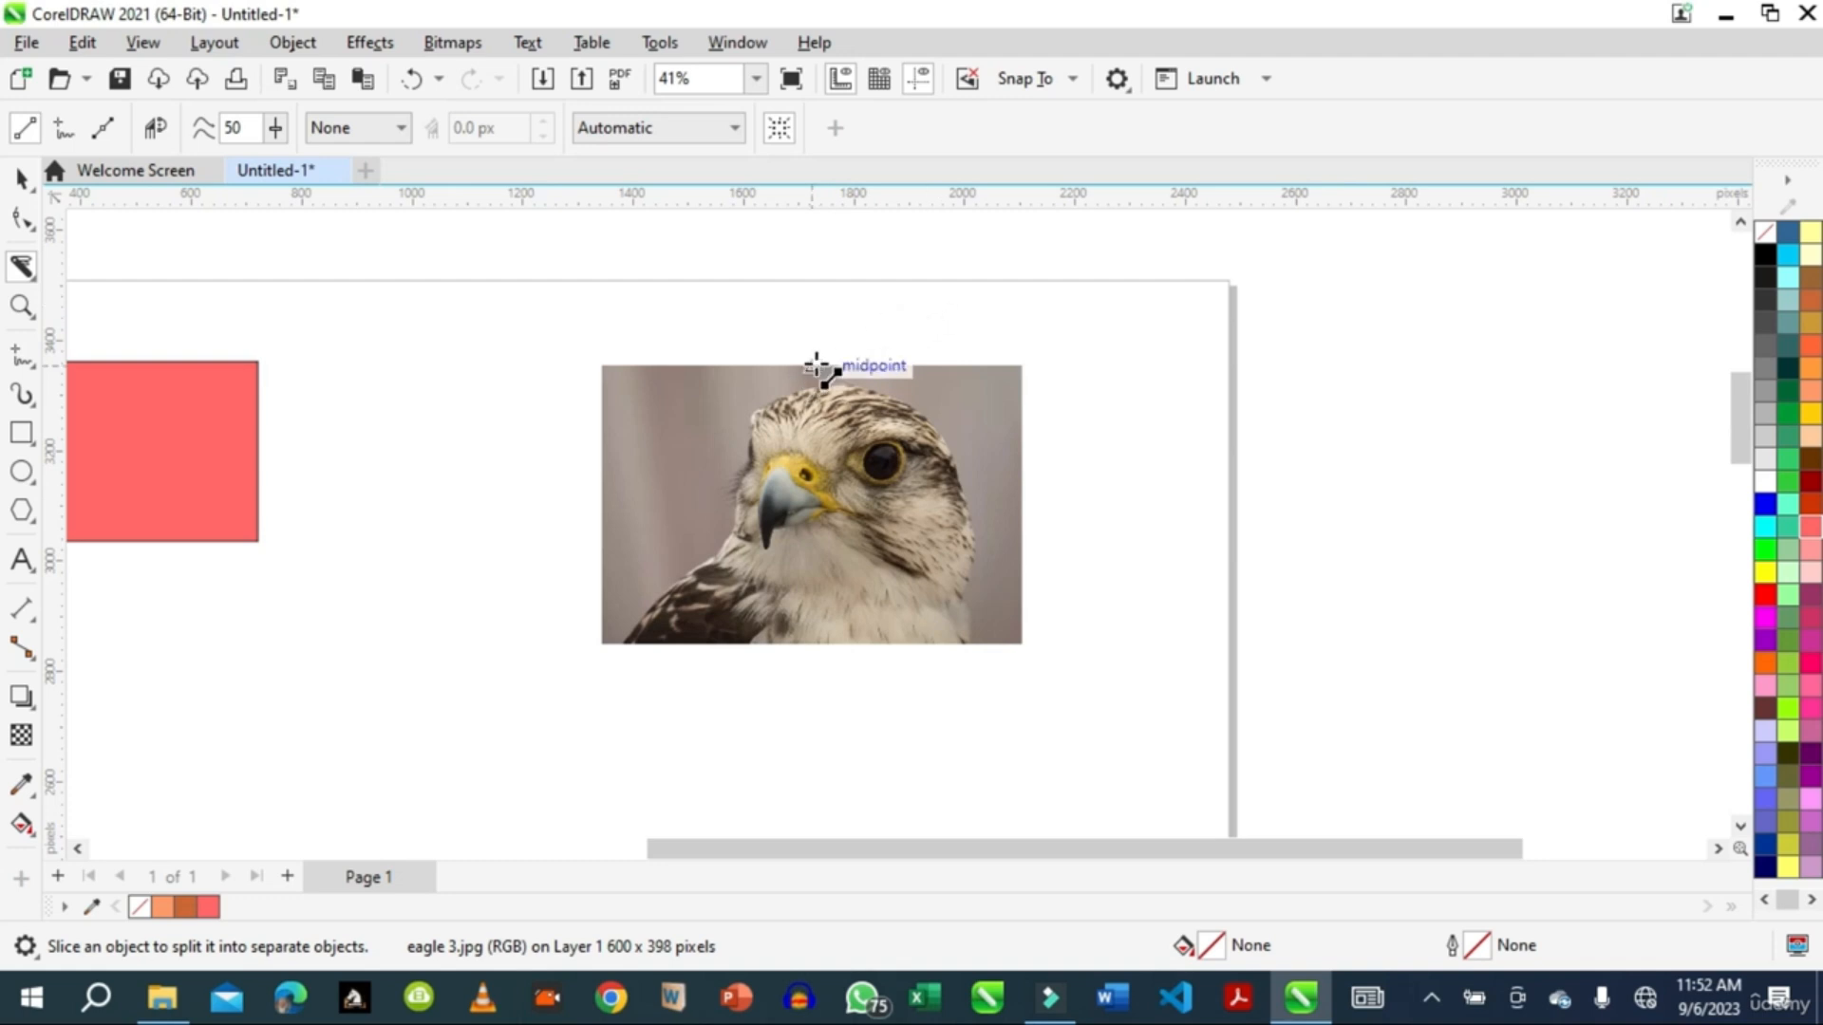
drag(815, 366, 828, 696)
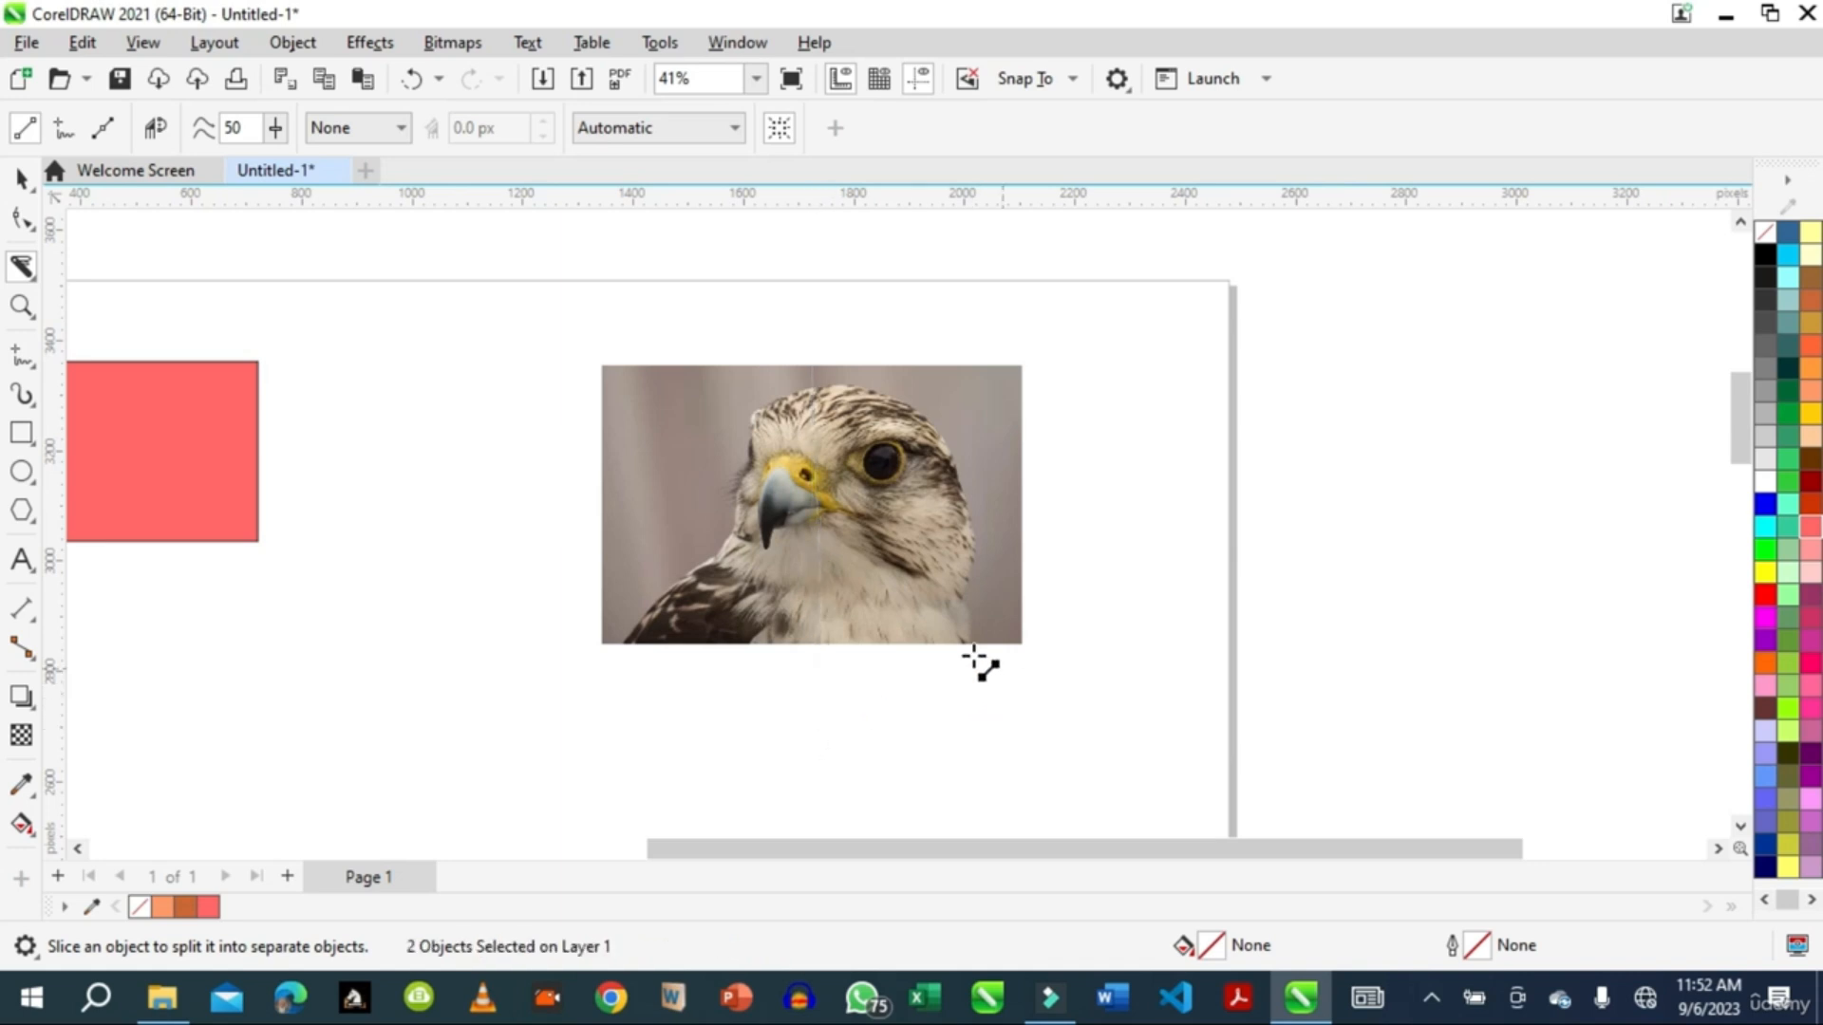
- Move the right half of the sliced falcon photo about 208 px to the right, away from the left half
click(21, 177)
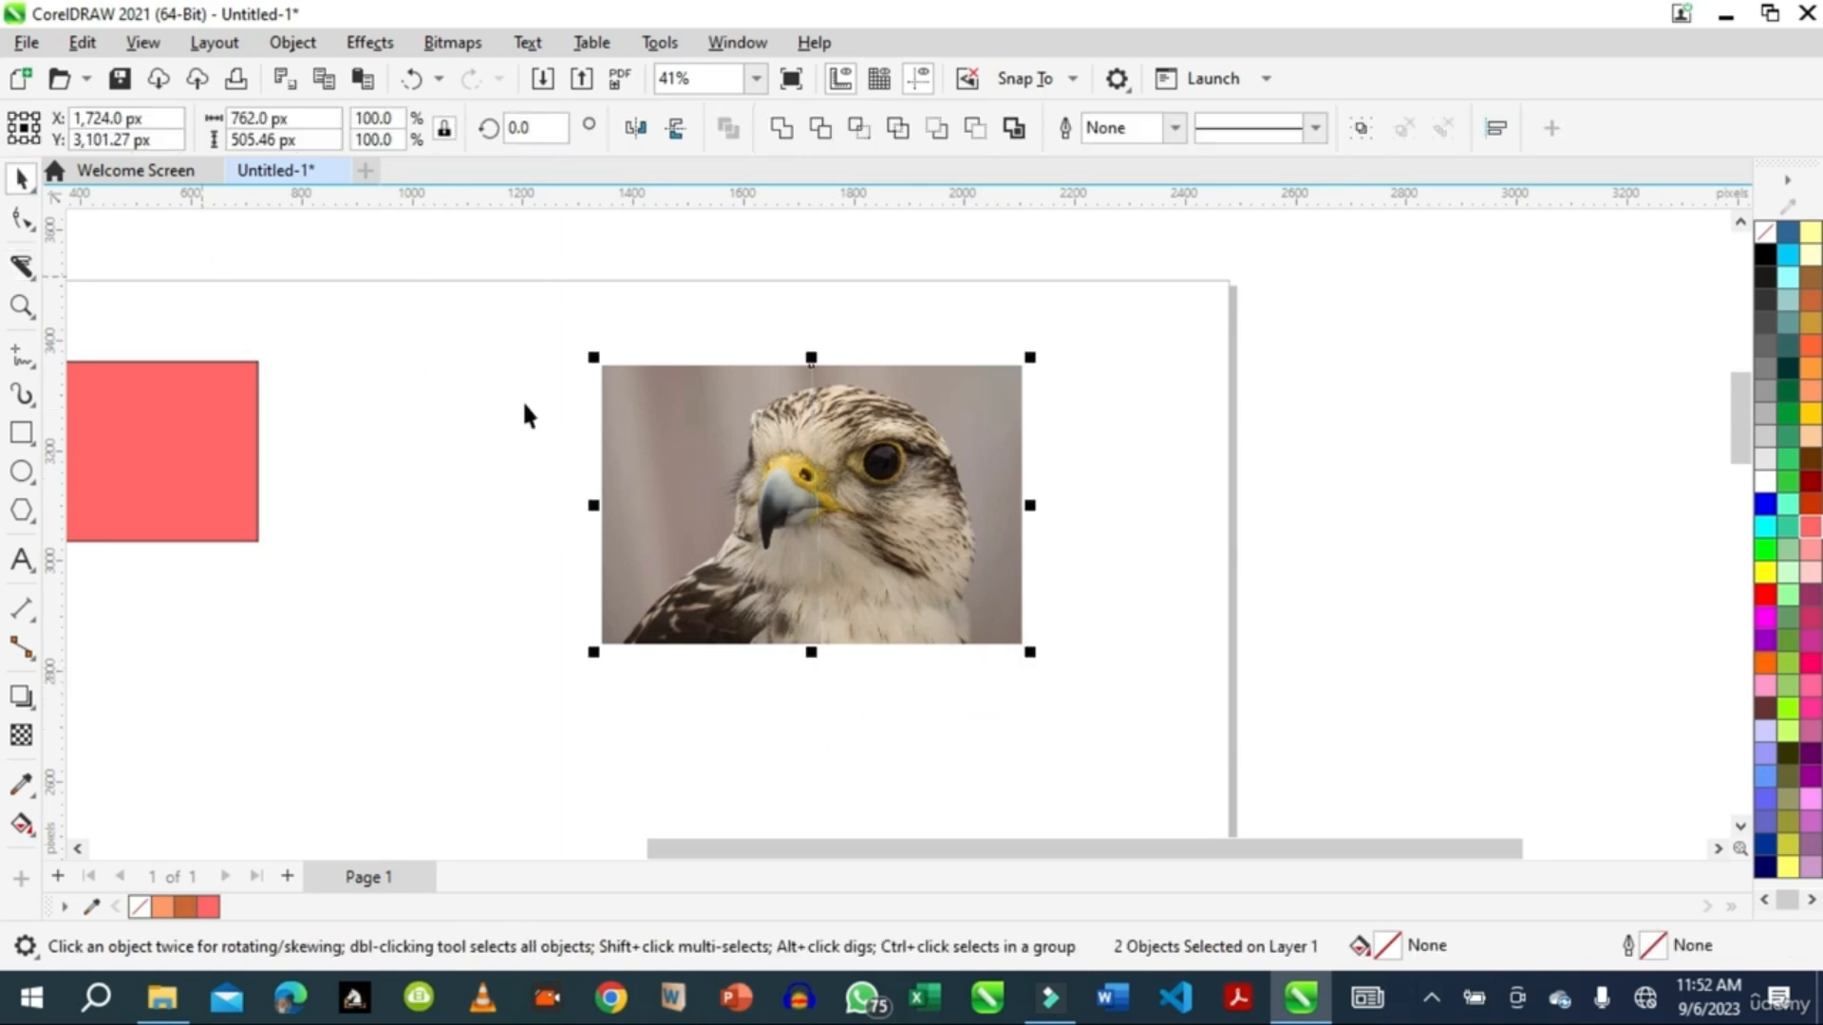
click(889, 548)
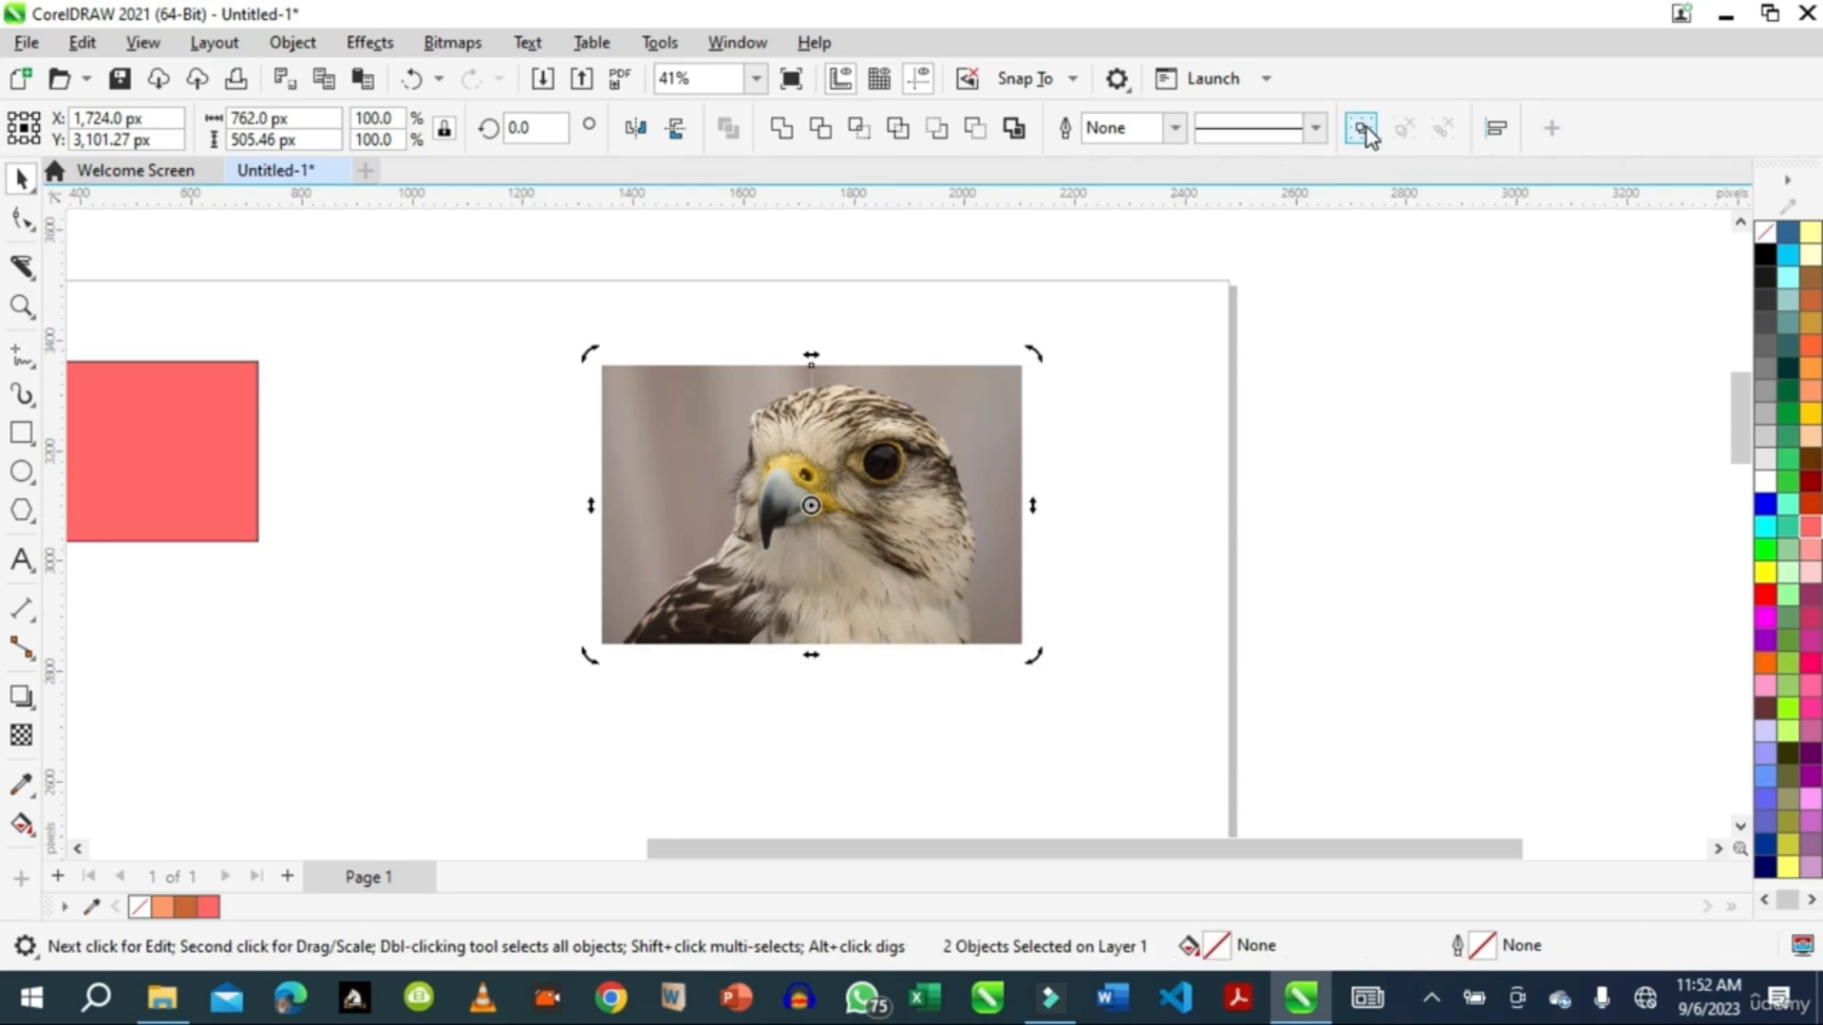
click(1182, 436)
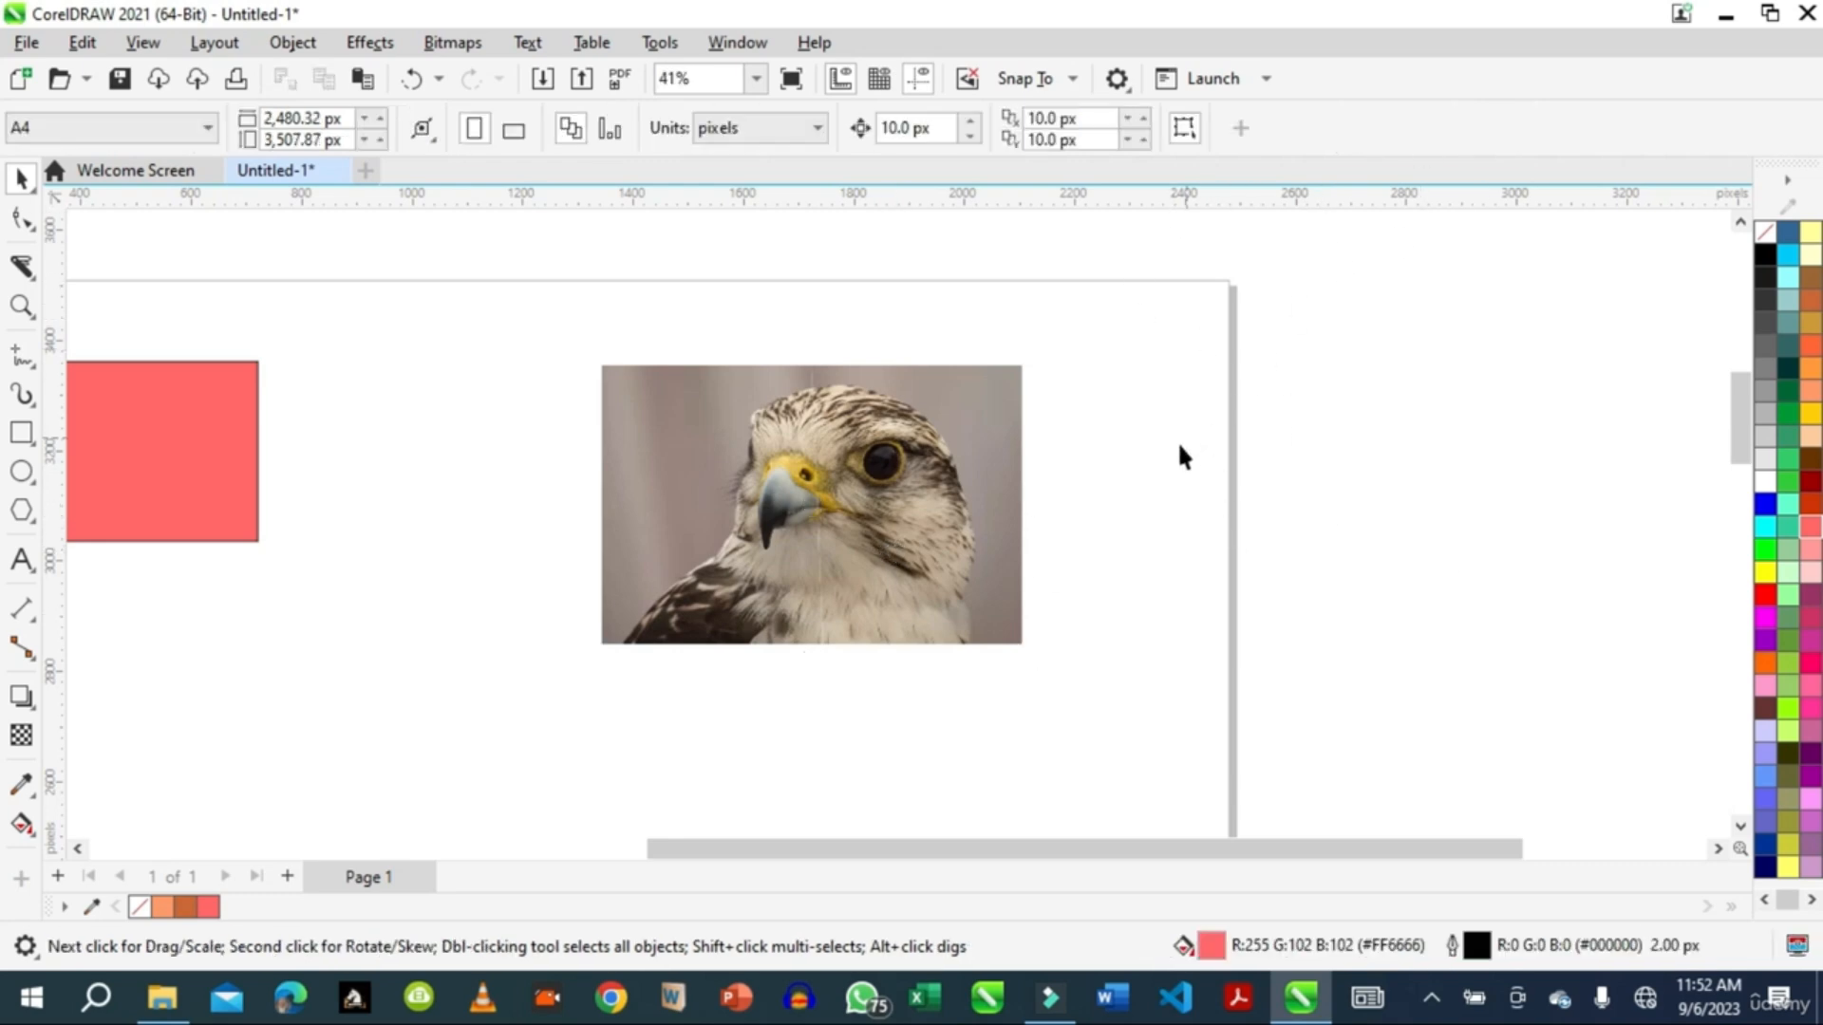
click(969, 545)
drag(968, 545, 1084, 548)
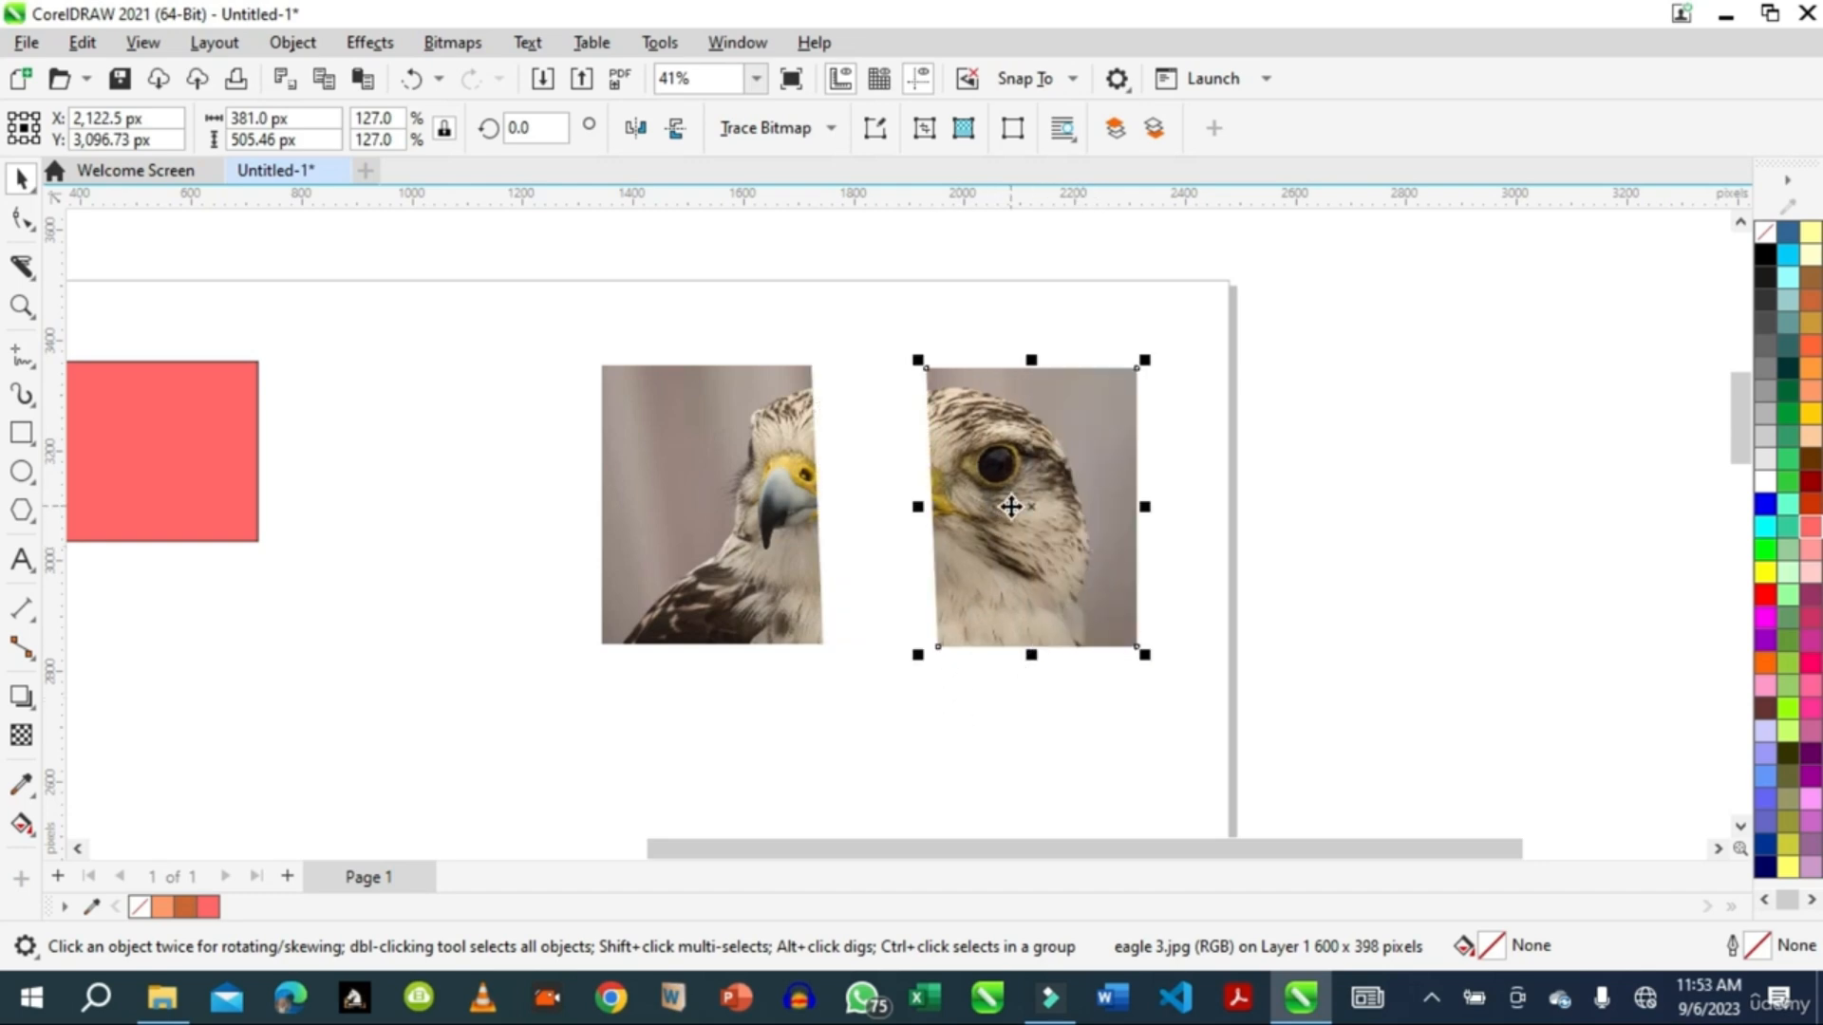
- Move the left half of the falcon photo right next to the other half, slightly lower than it
click(36, 279)
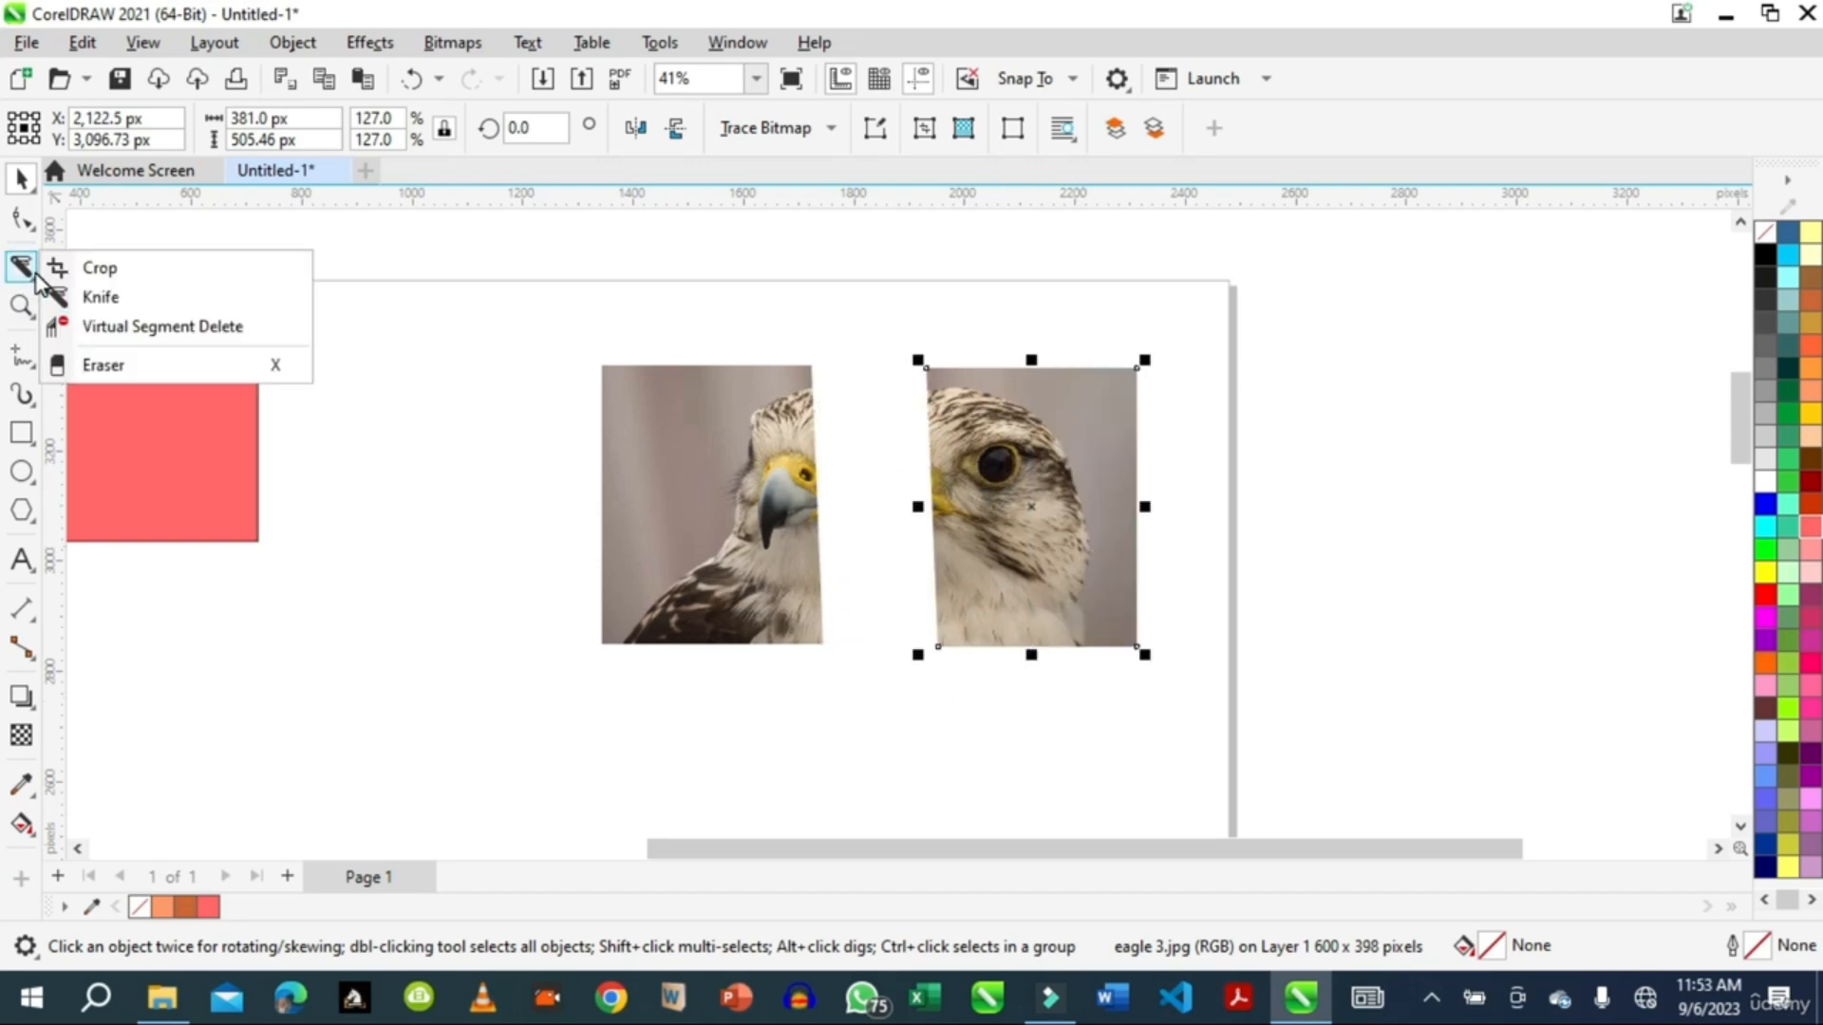
click(31, 312)
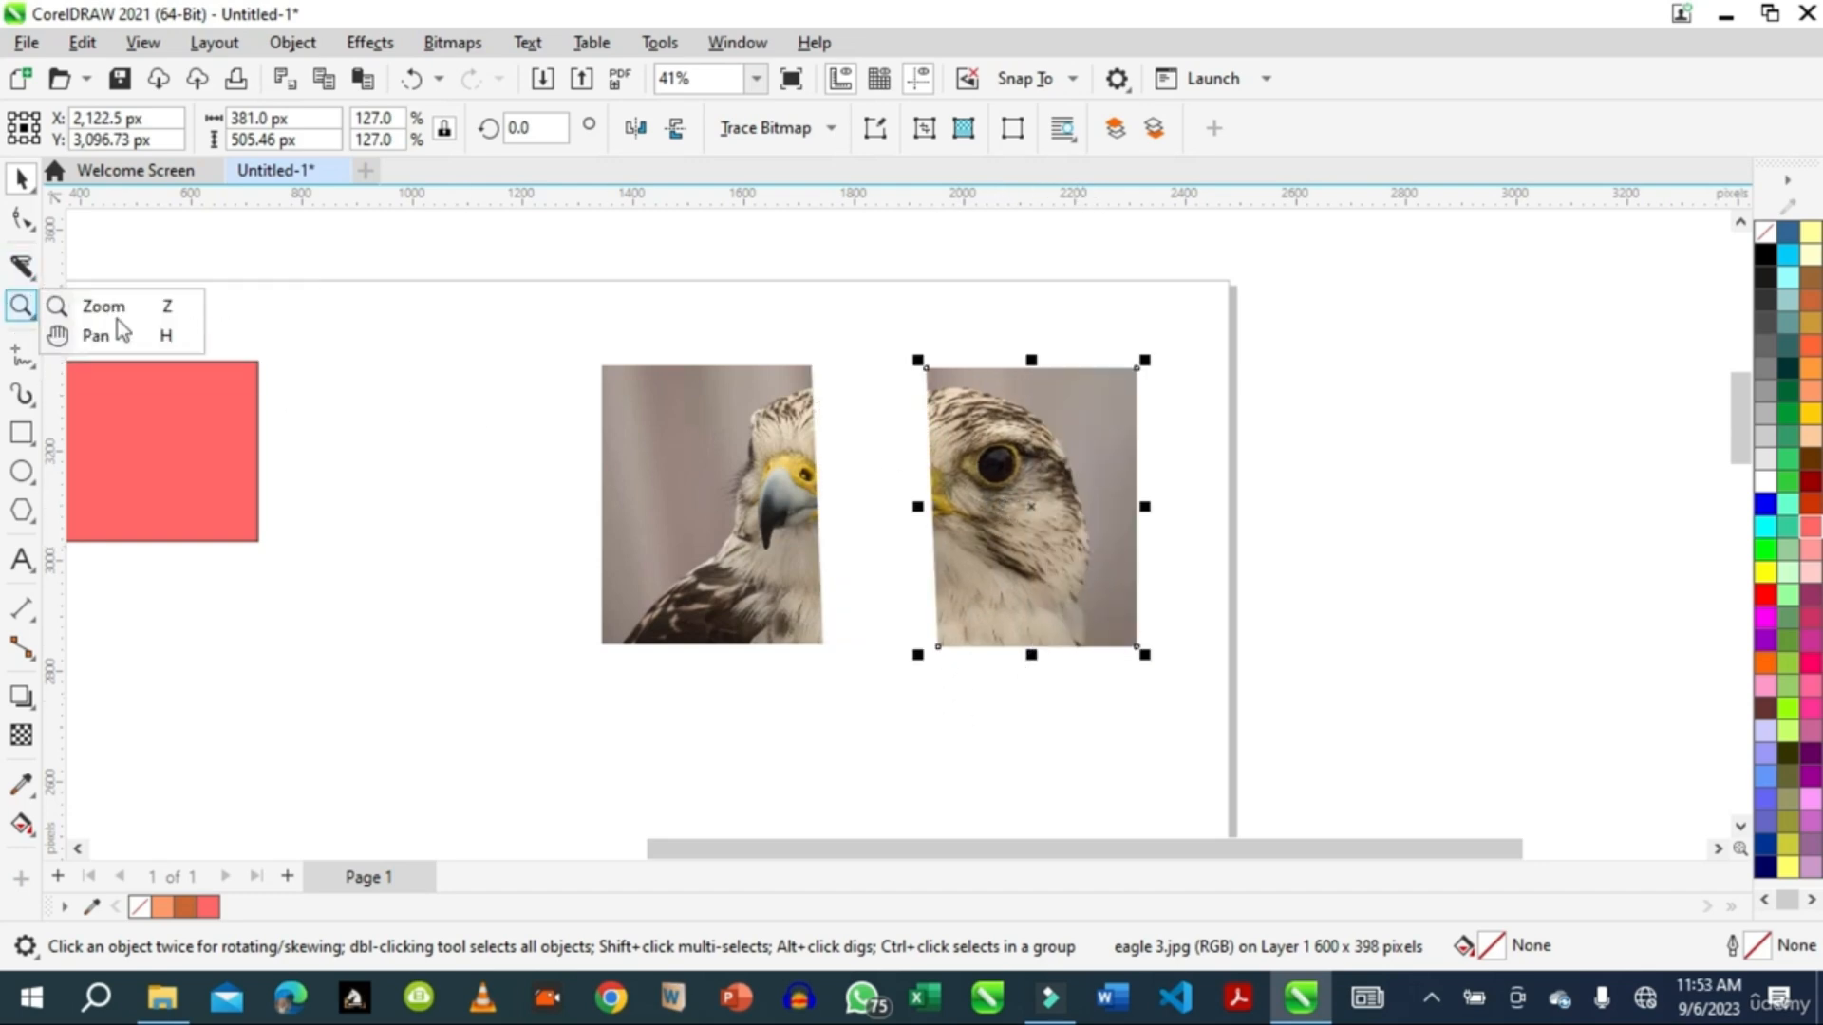
click(385, 503)
drag(704, 463, 815, 495)
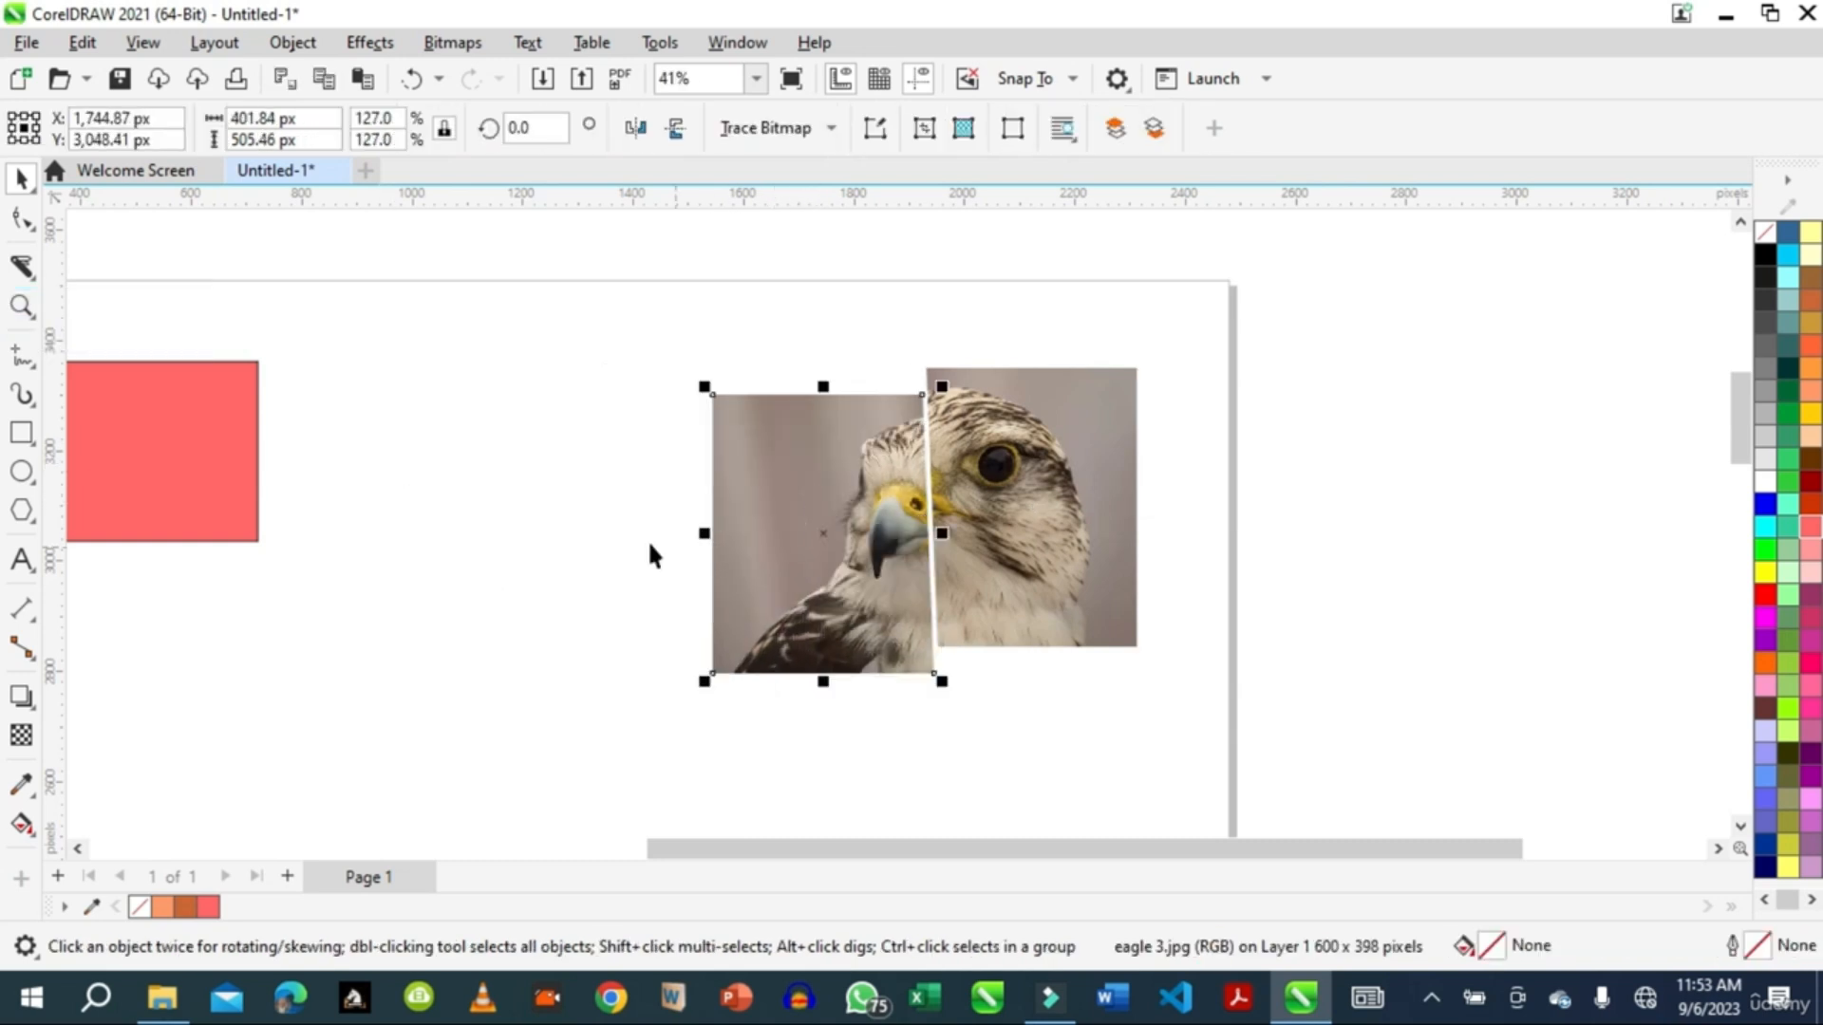
- Draw an ellipse about 256 px wide and 198 px high between the pink rectangle and the falcon photo, filled with yellow #FFCC00
click(23, 472)
drag(465, 359, 622, 485)
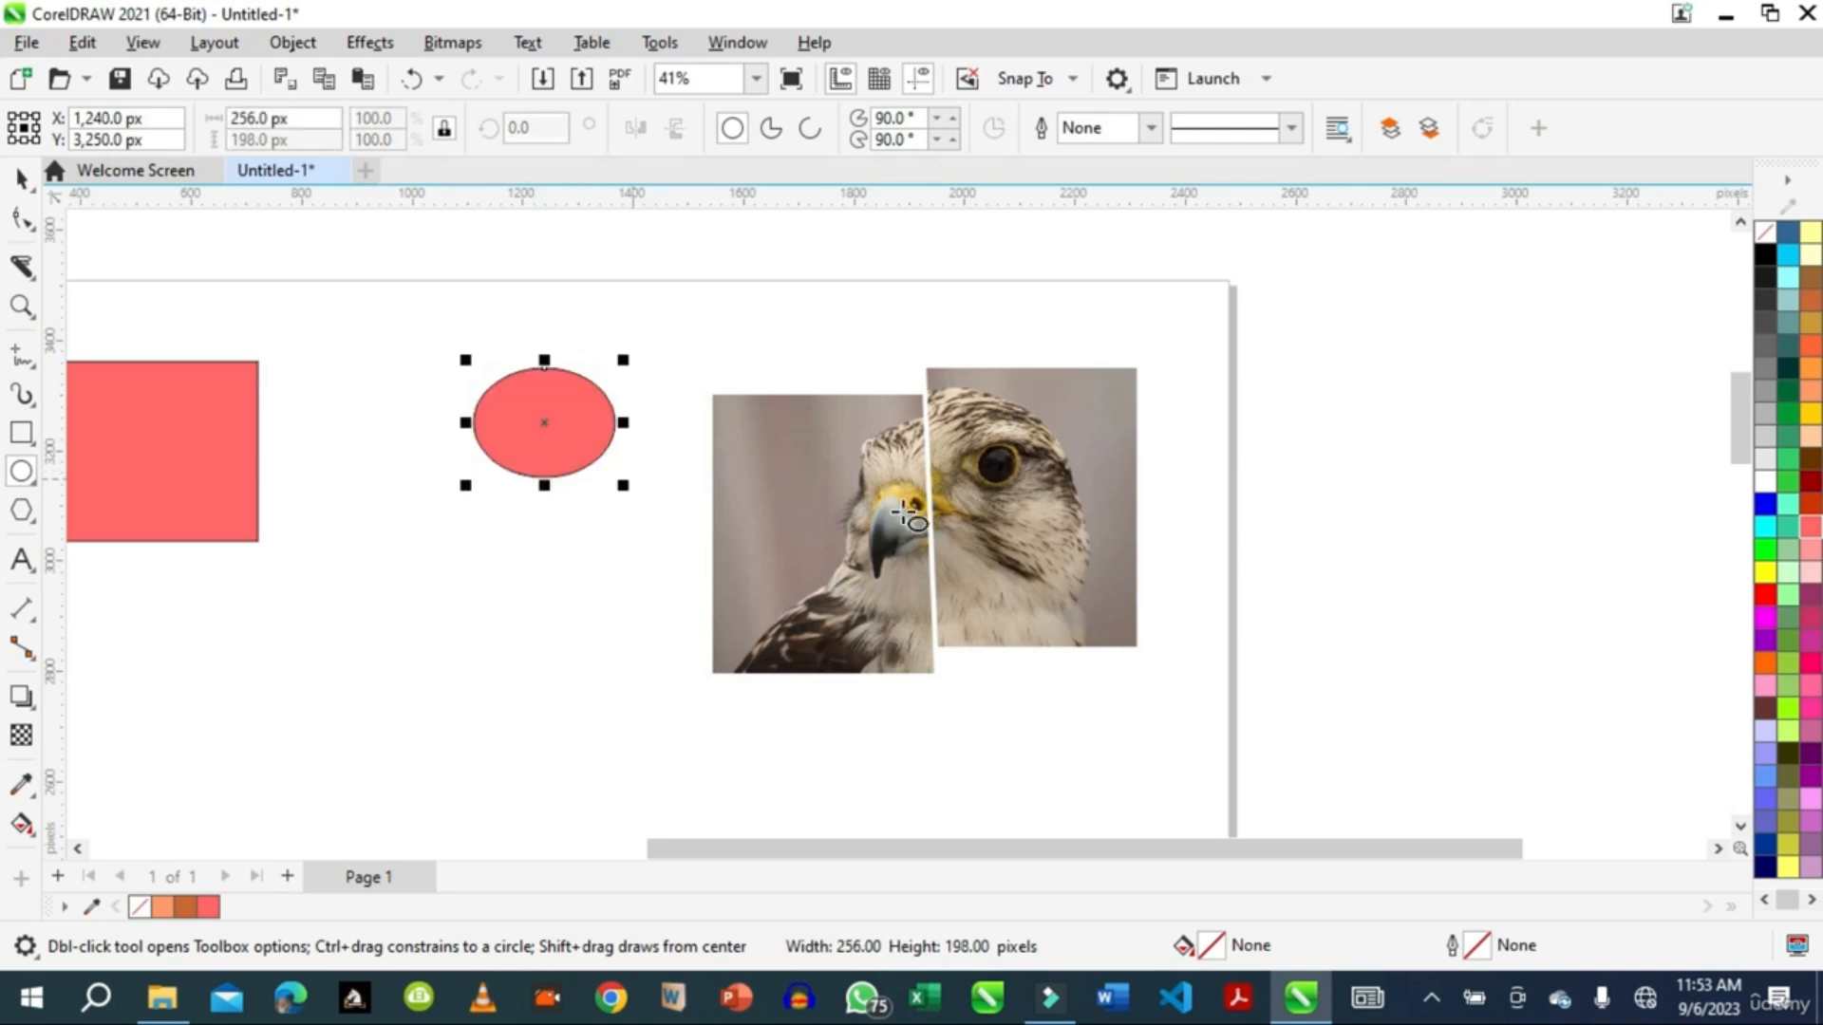
click(1811, 418)
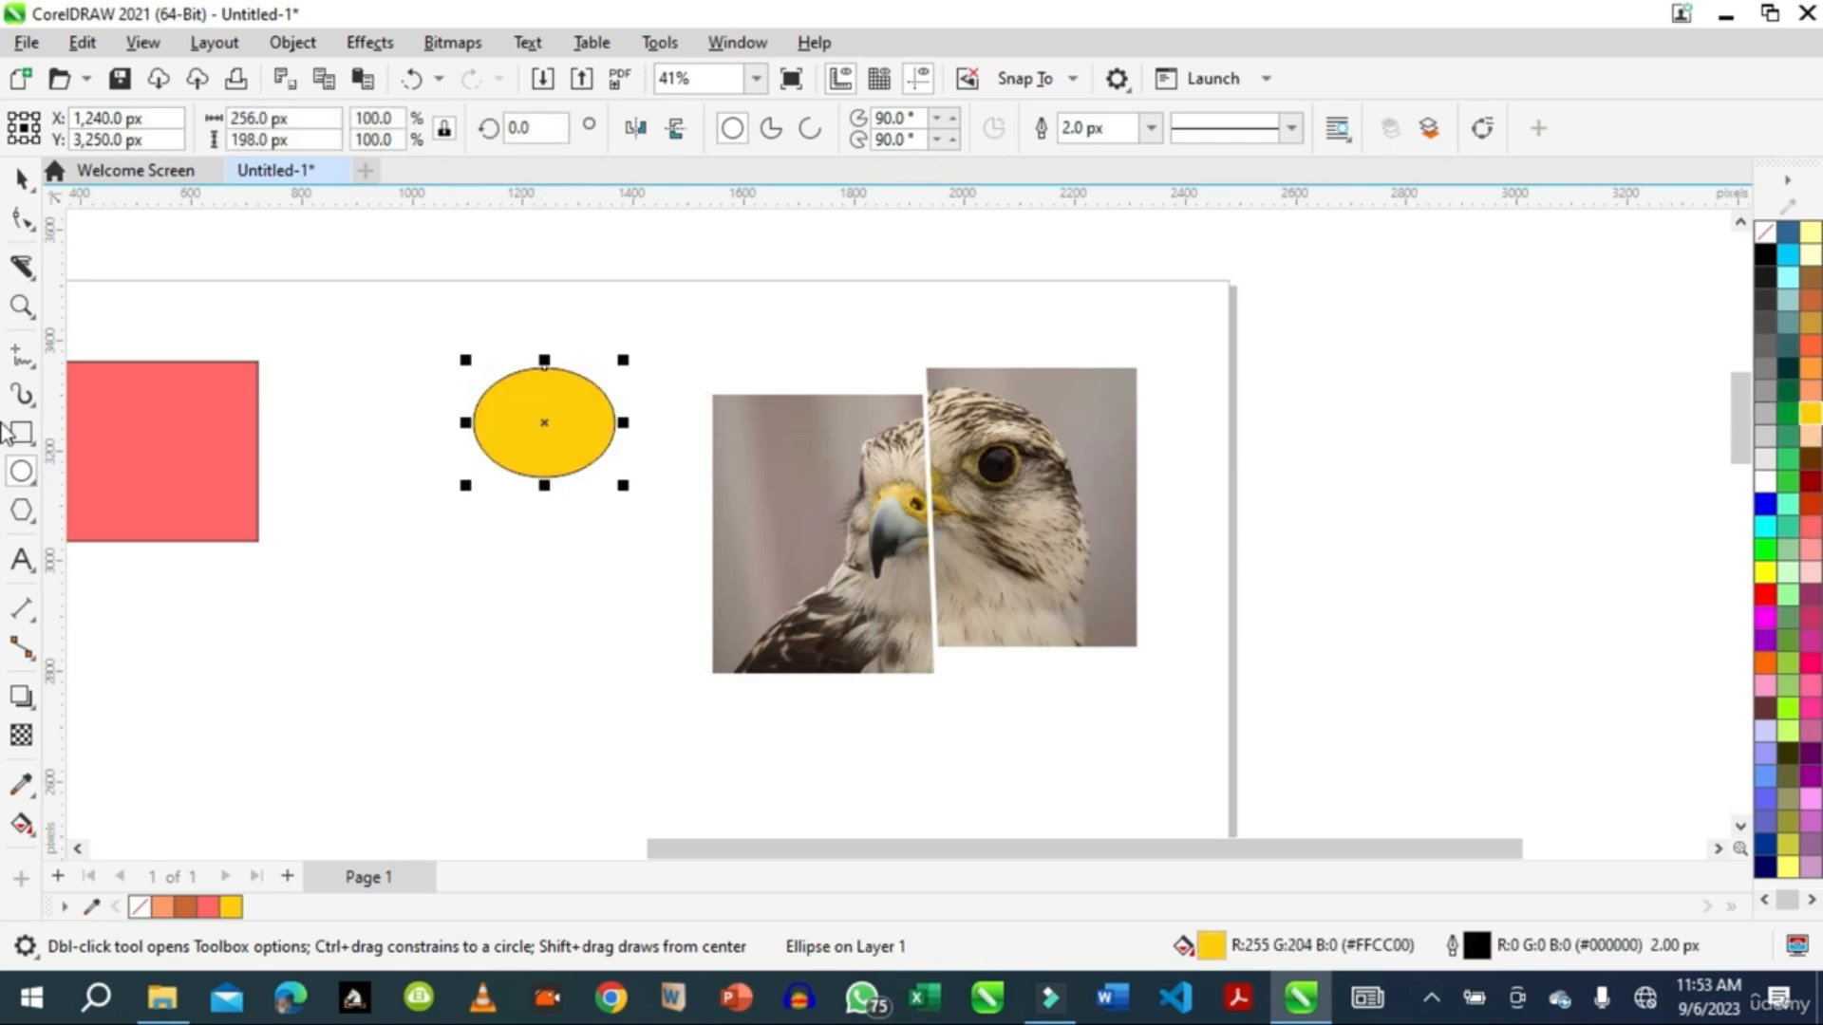
- Draw a rectangle about 280 px wide and 346 px high overlapping the yellow ellipse and fill it with gray #808080
click(22, 432)
drag(420, 389, 523, 560)
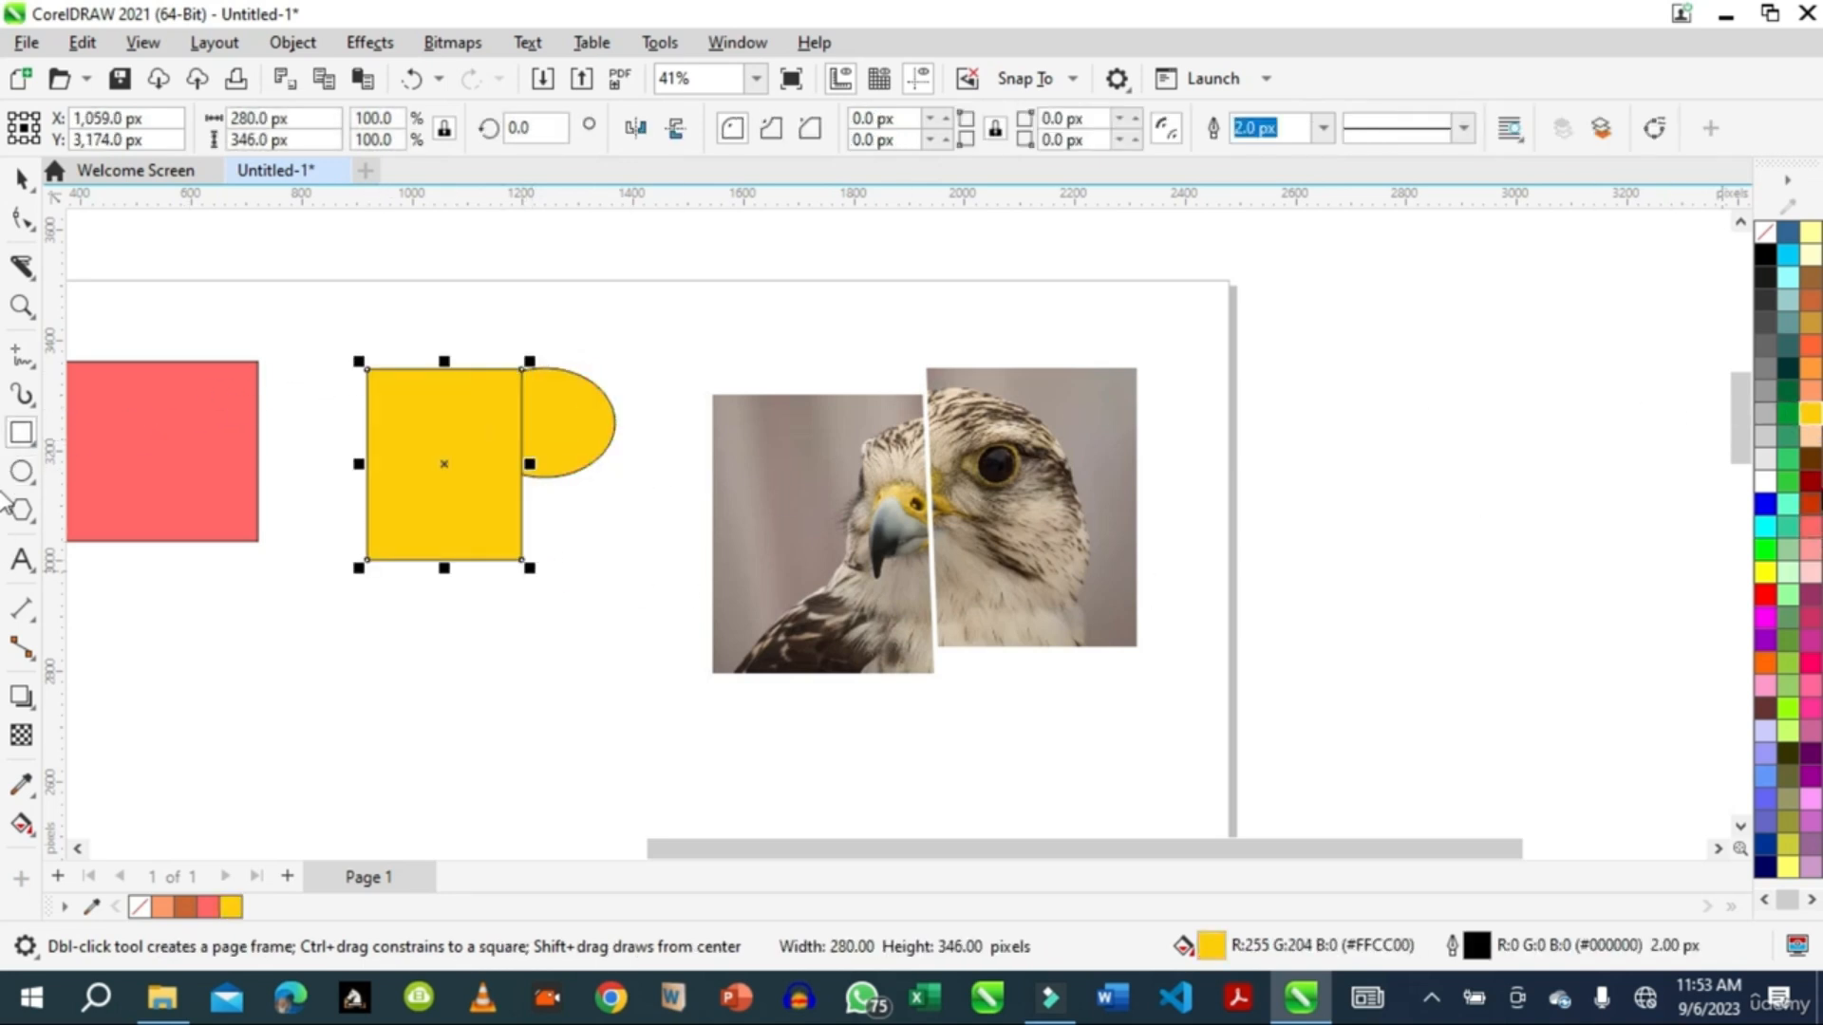
click(1765, 369)
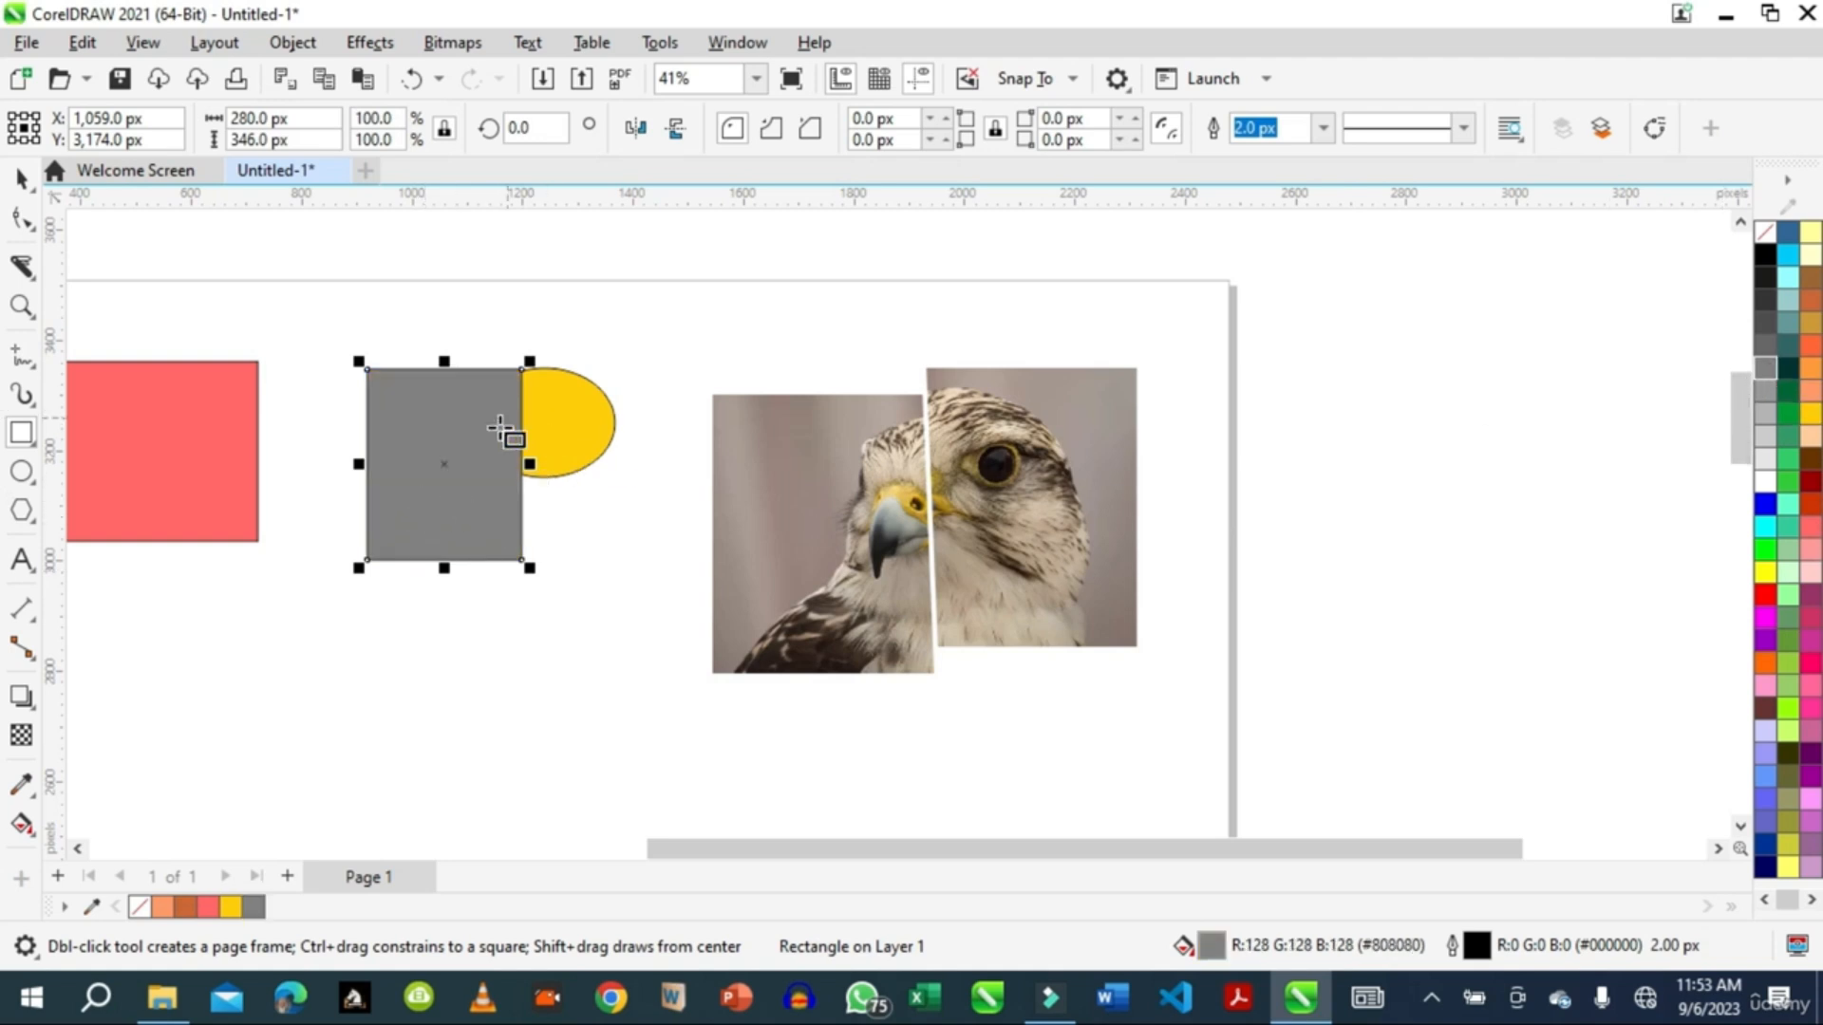
- Remove the fill from the gray rectangle and from the yellow ellipse overlapping it, keeping only their outlines
click(1765, 232)
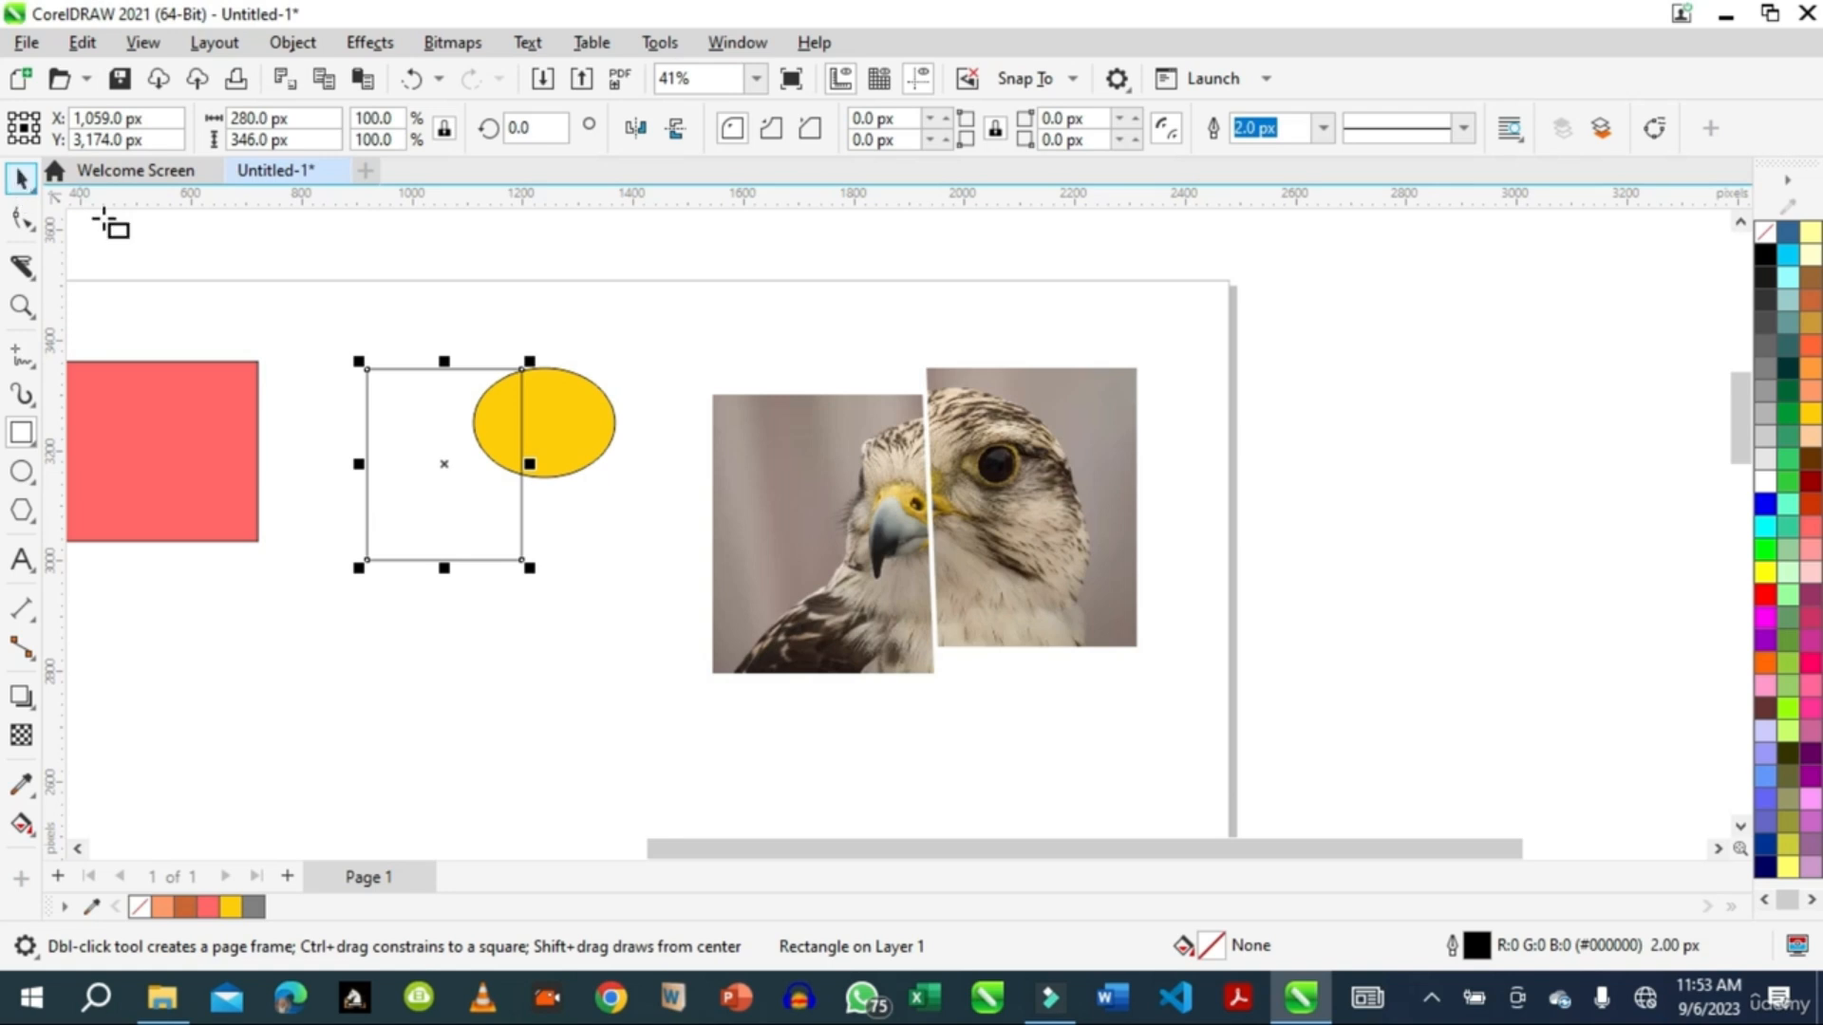
click(21, 178)
click(573, 474)
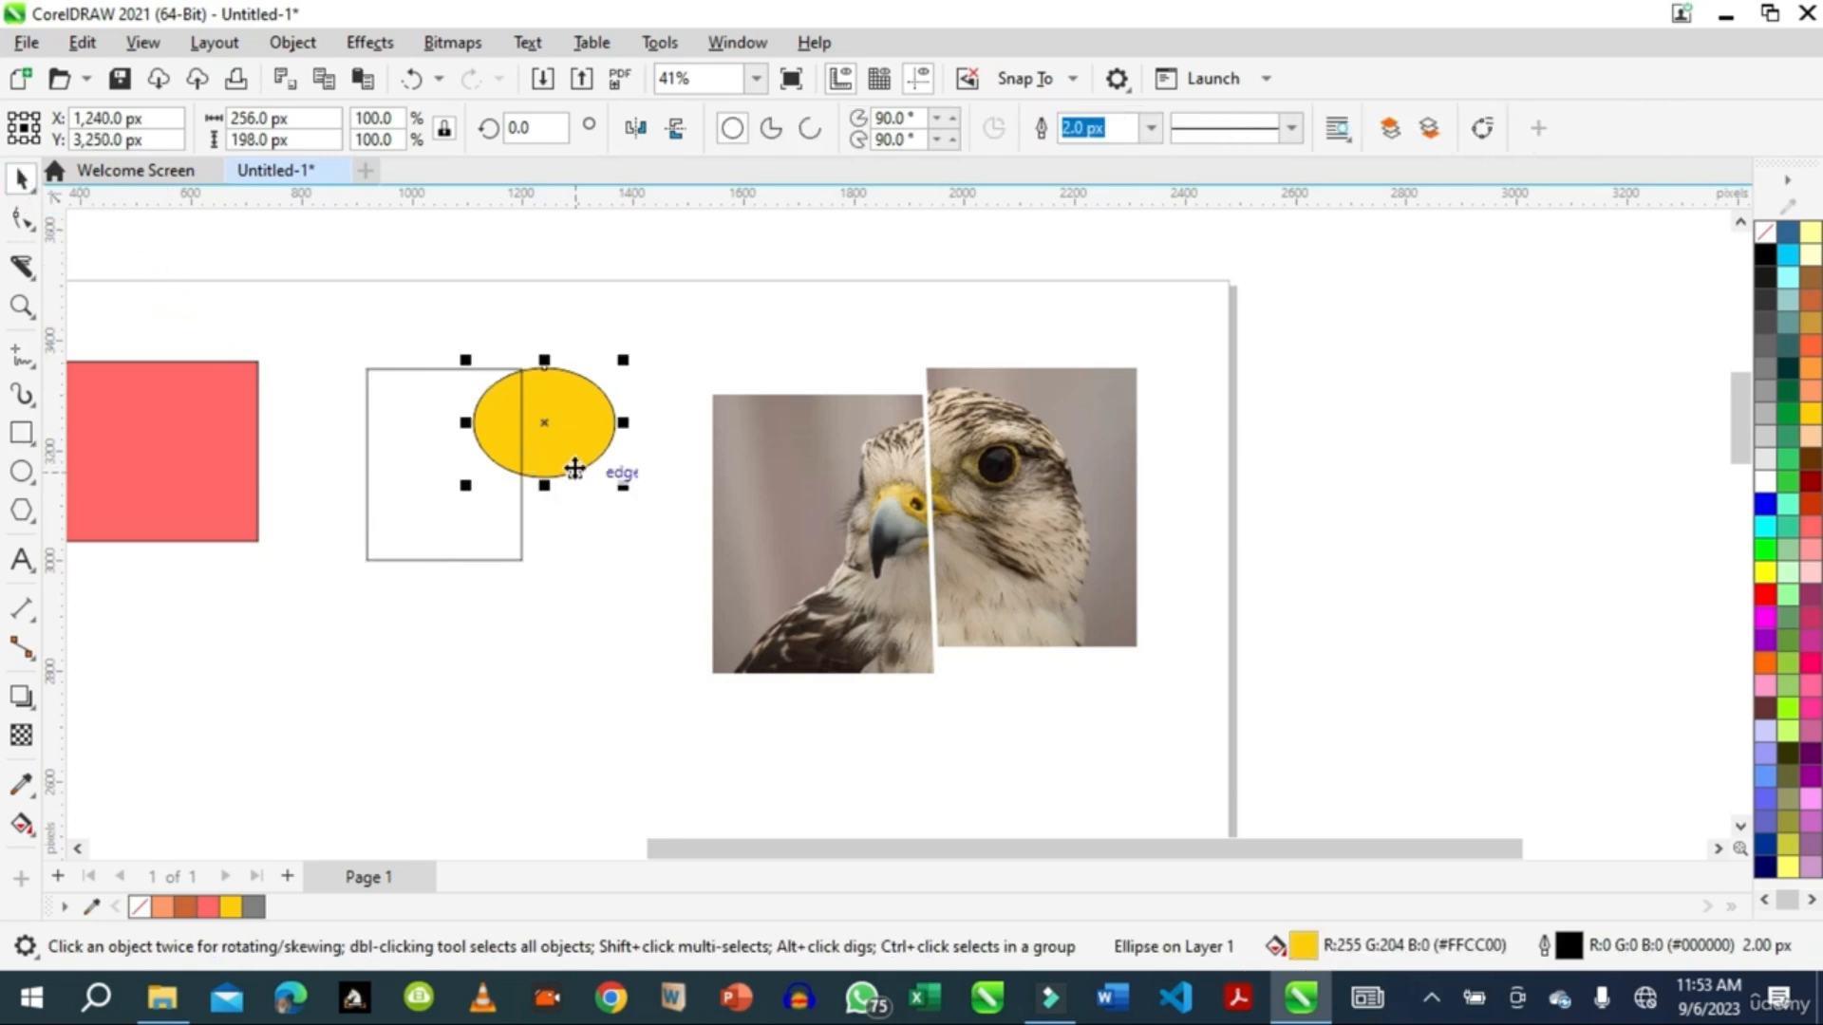
click(1766, 235)
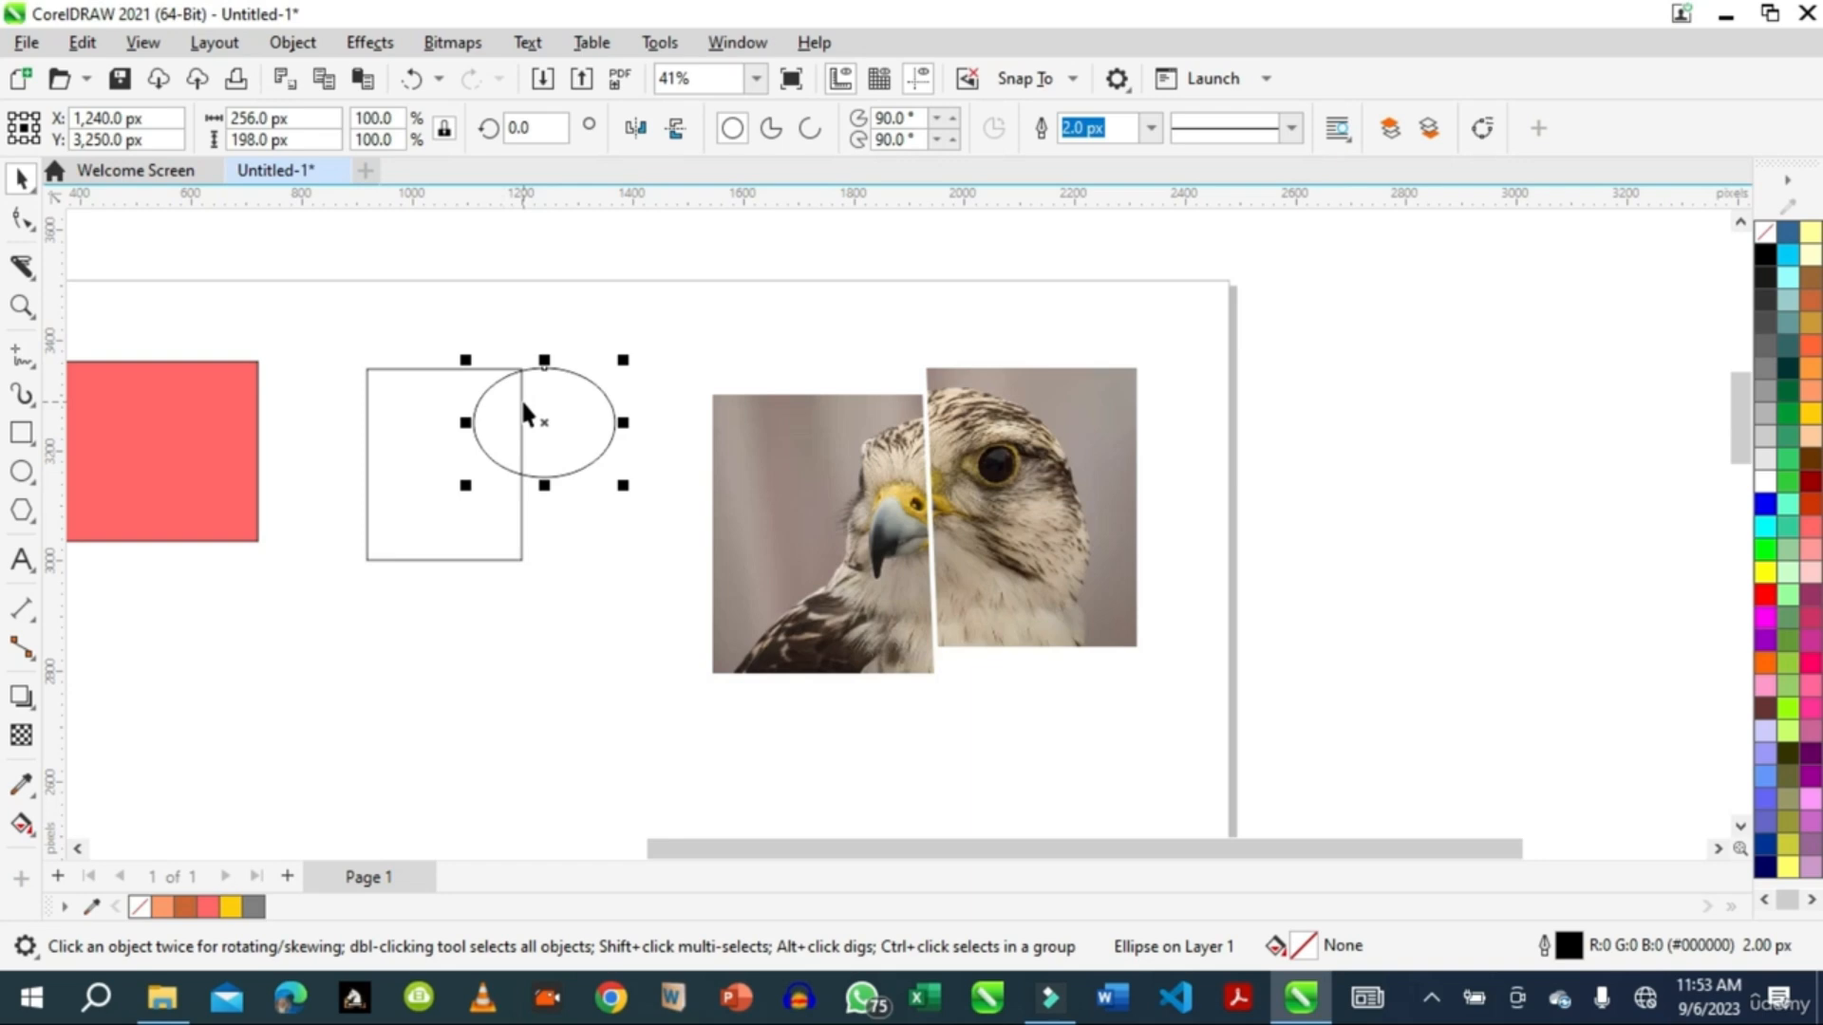
- Use Virtual Segment Delete to remove the part of the rectangle's right edge that lies inside the ellipse
click(36, 284)
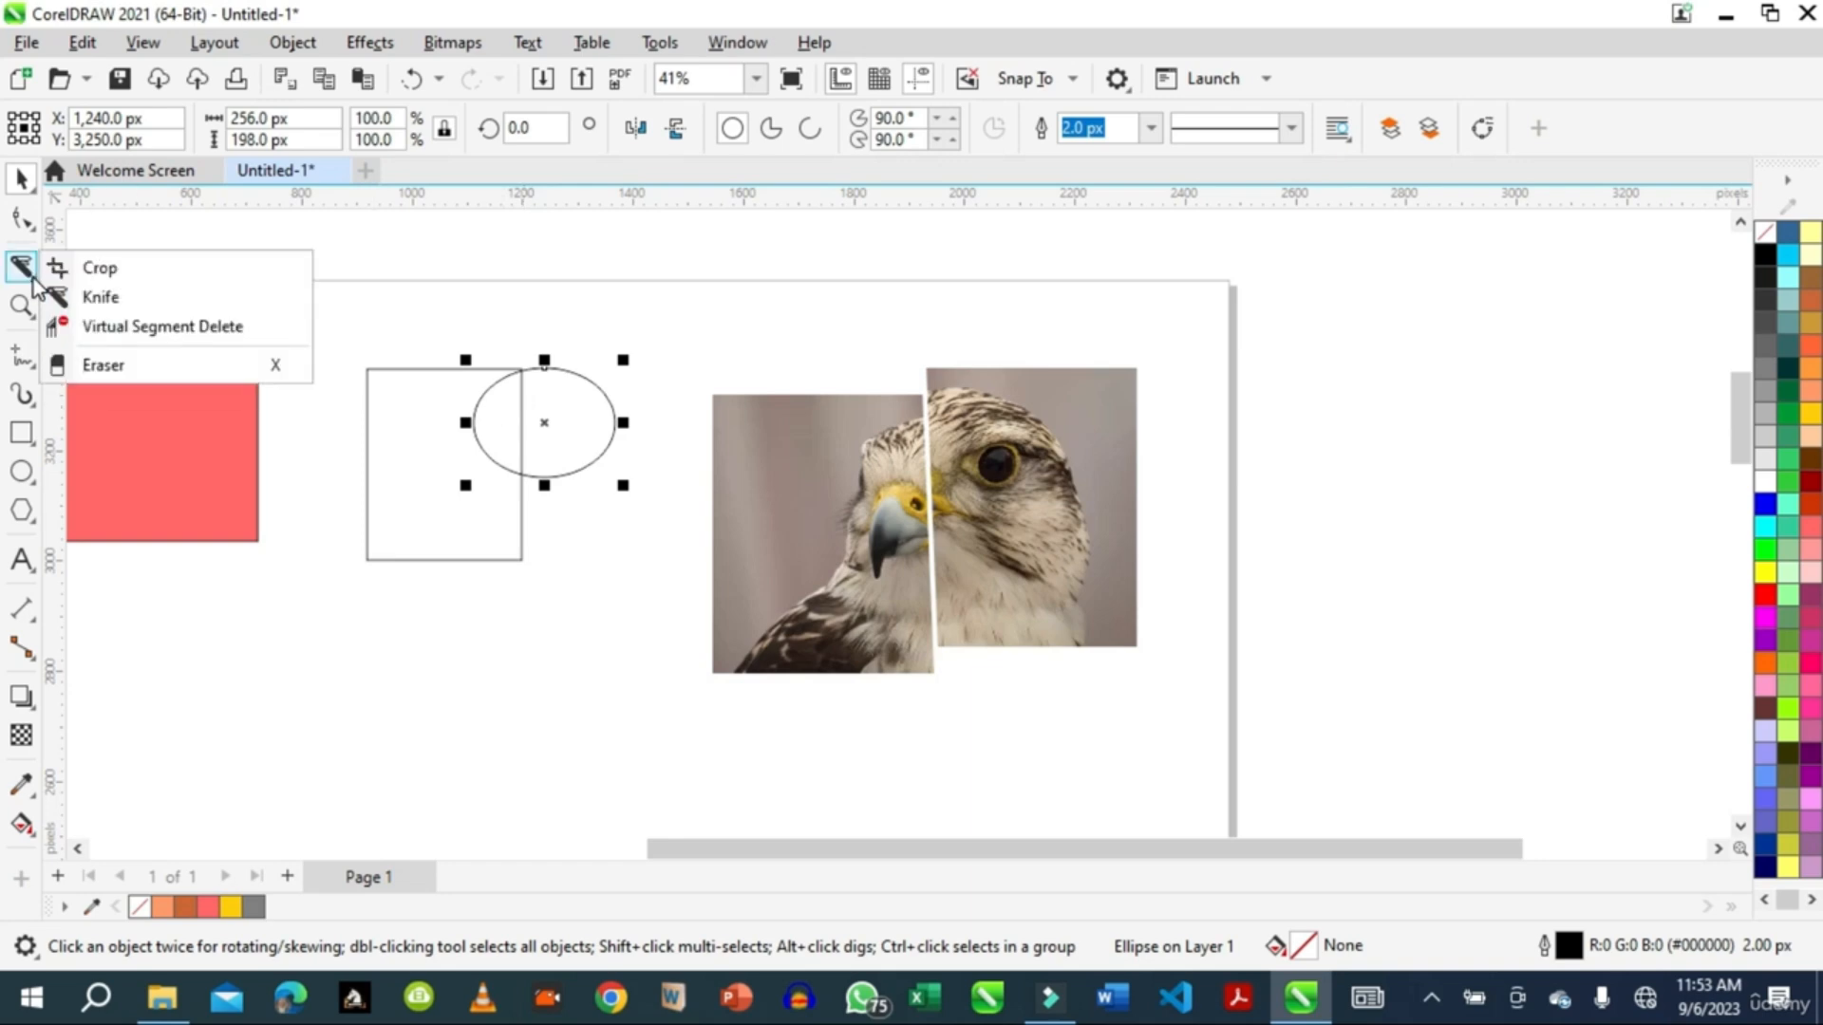
click(63, 327)
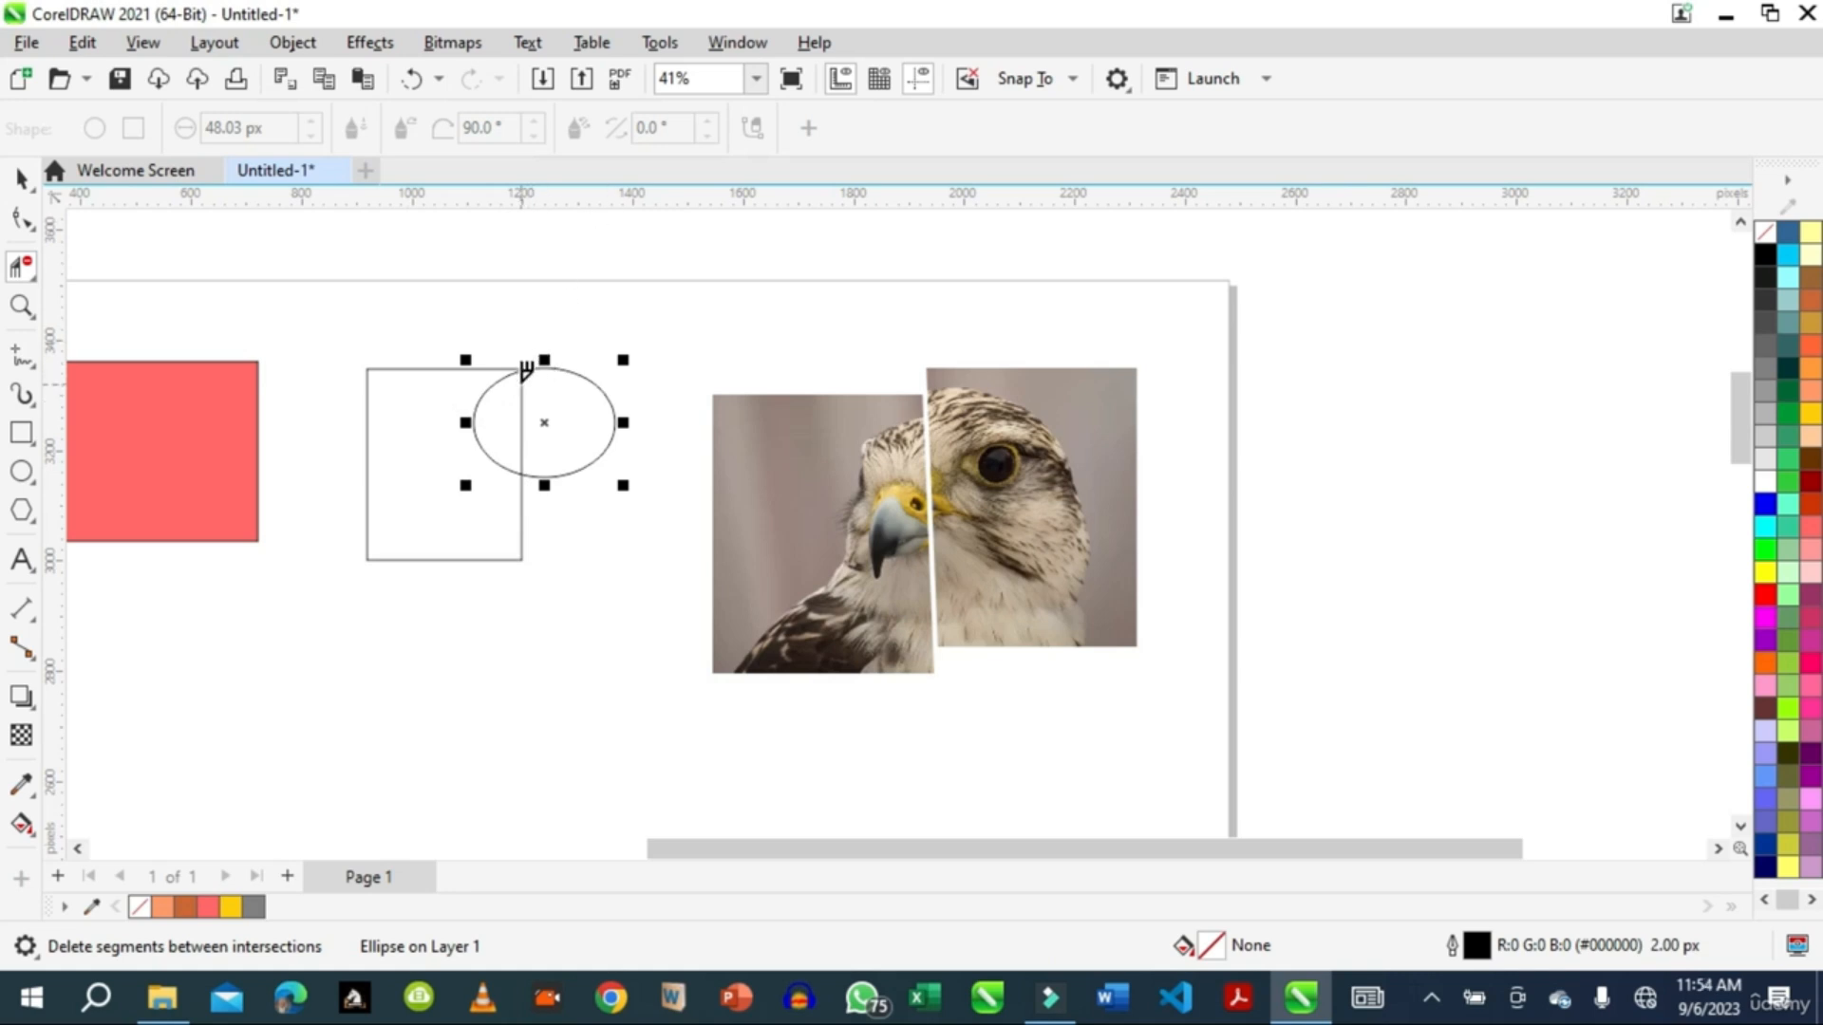
click(523, 399)
- Fill the ellipse with brown #CC6633 and give the cut-open rectangle a yellow #FFCC00 fill
click(1812, 304)
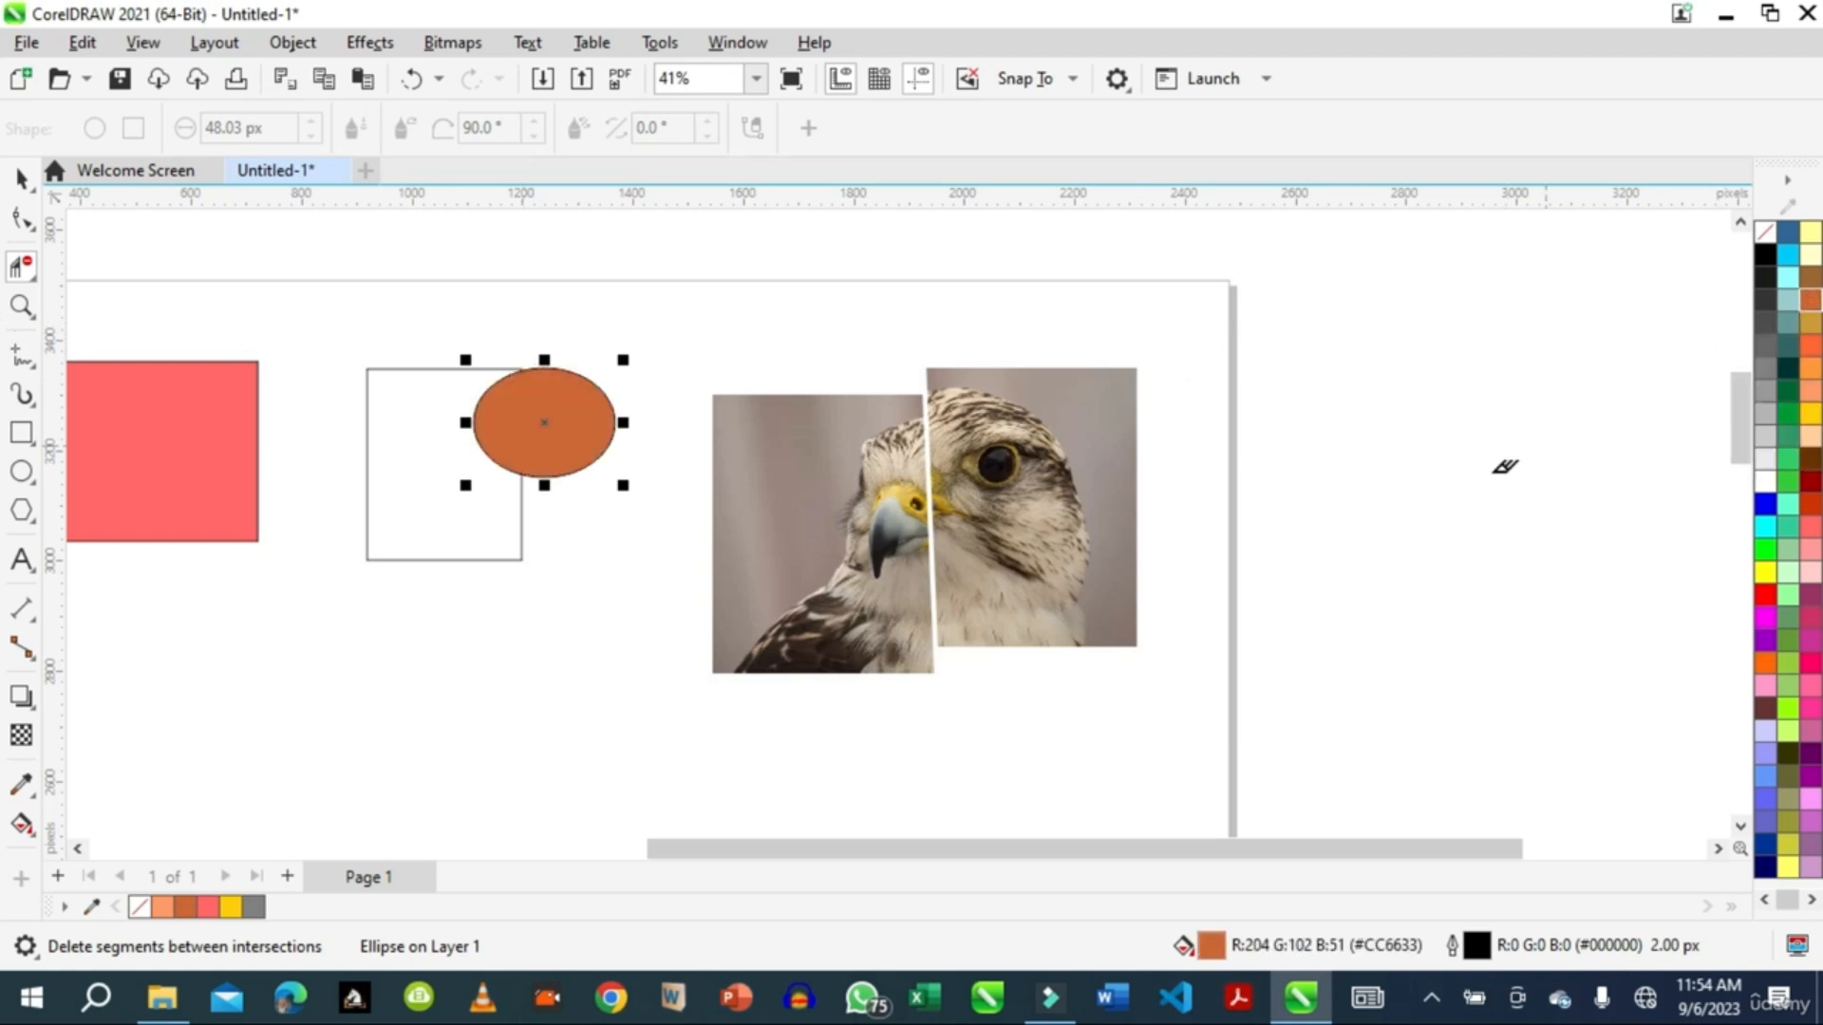
click(20, 178)
click(405, 560)
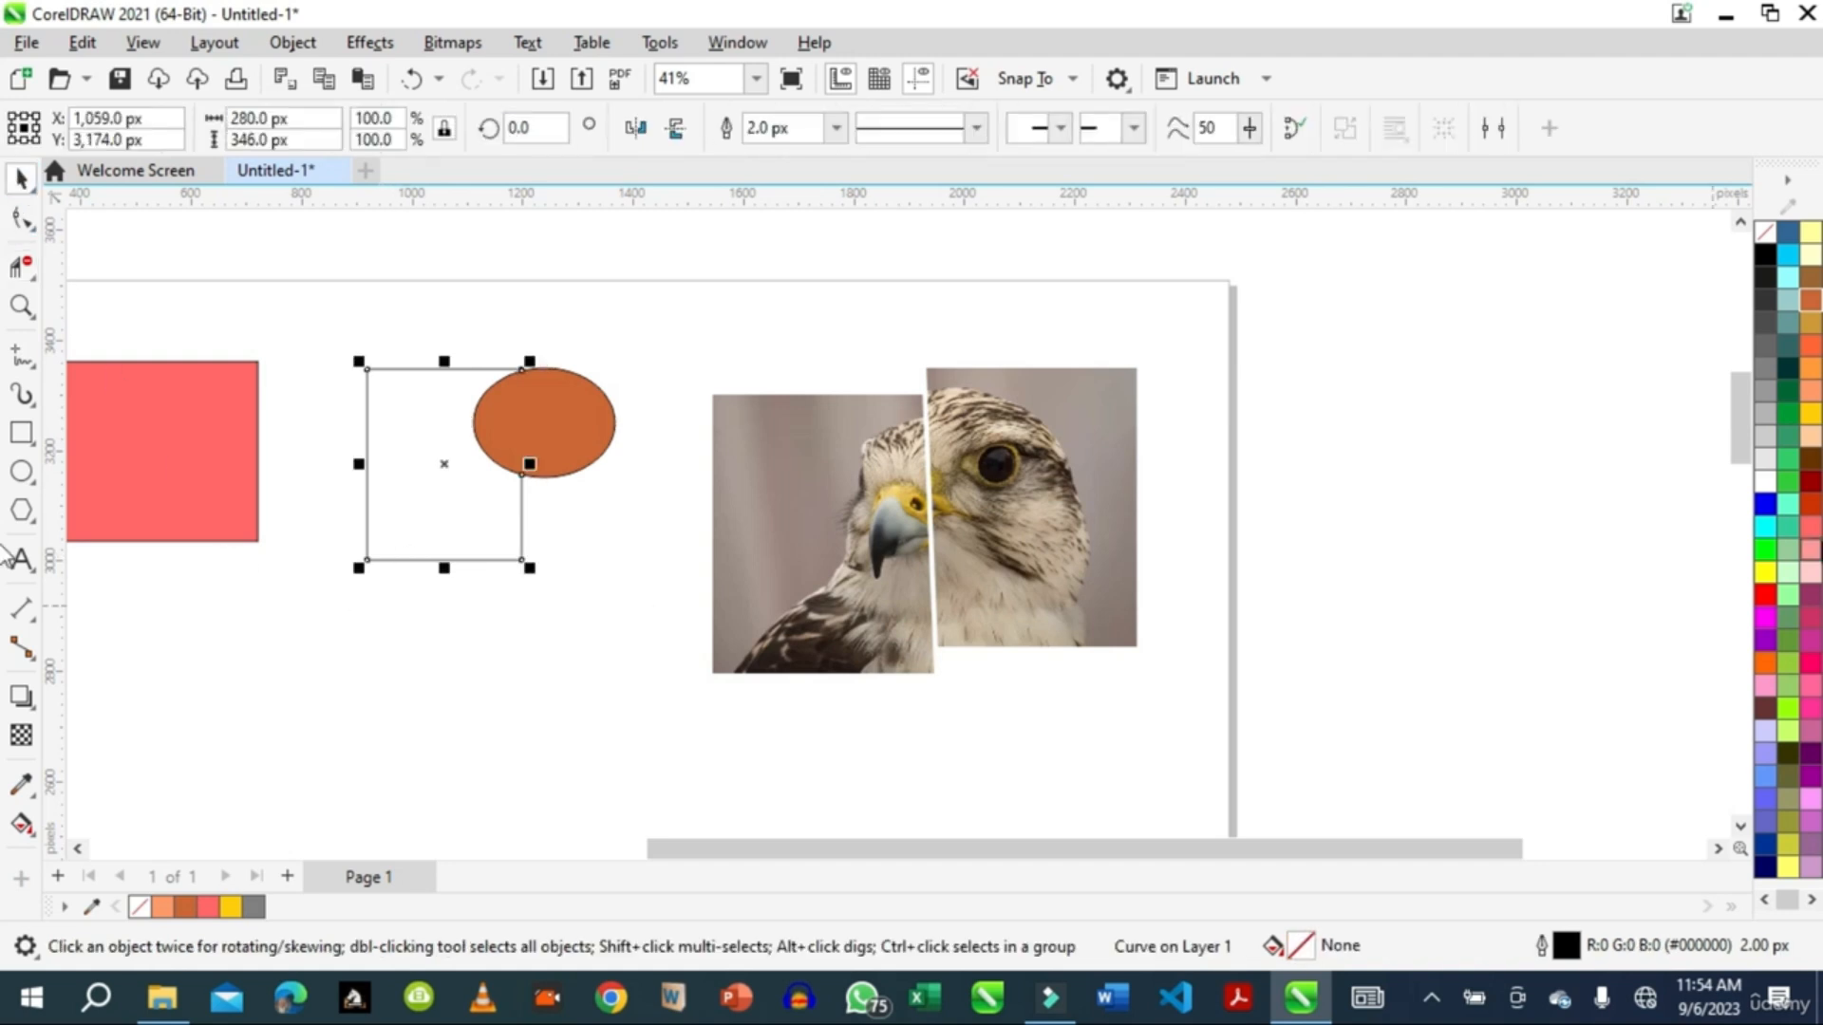
click(1810, 418)
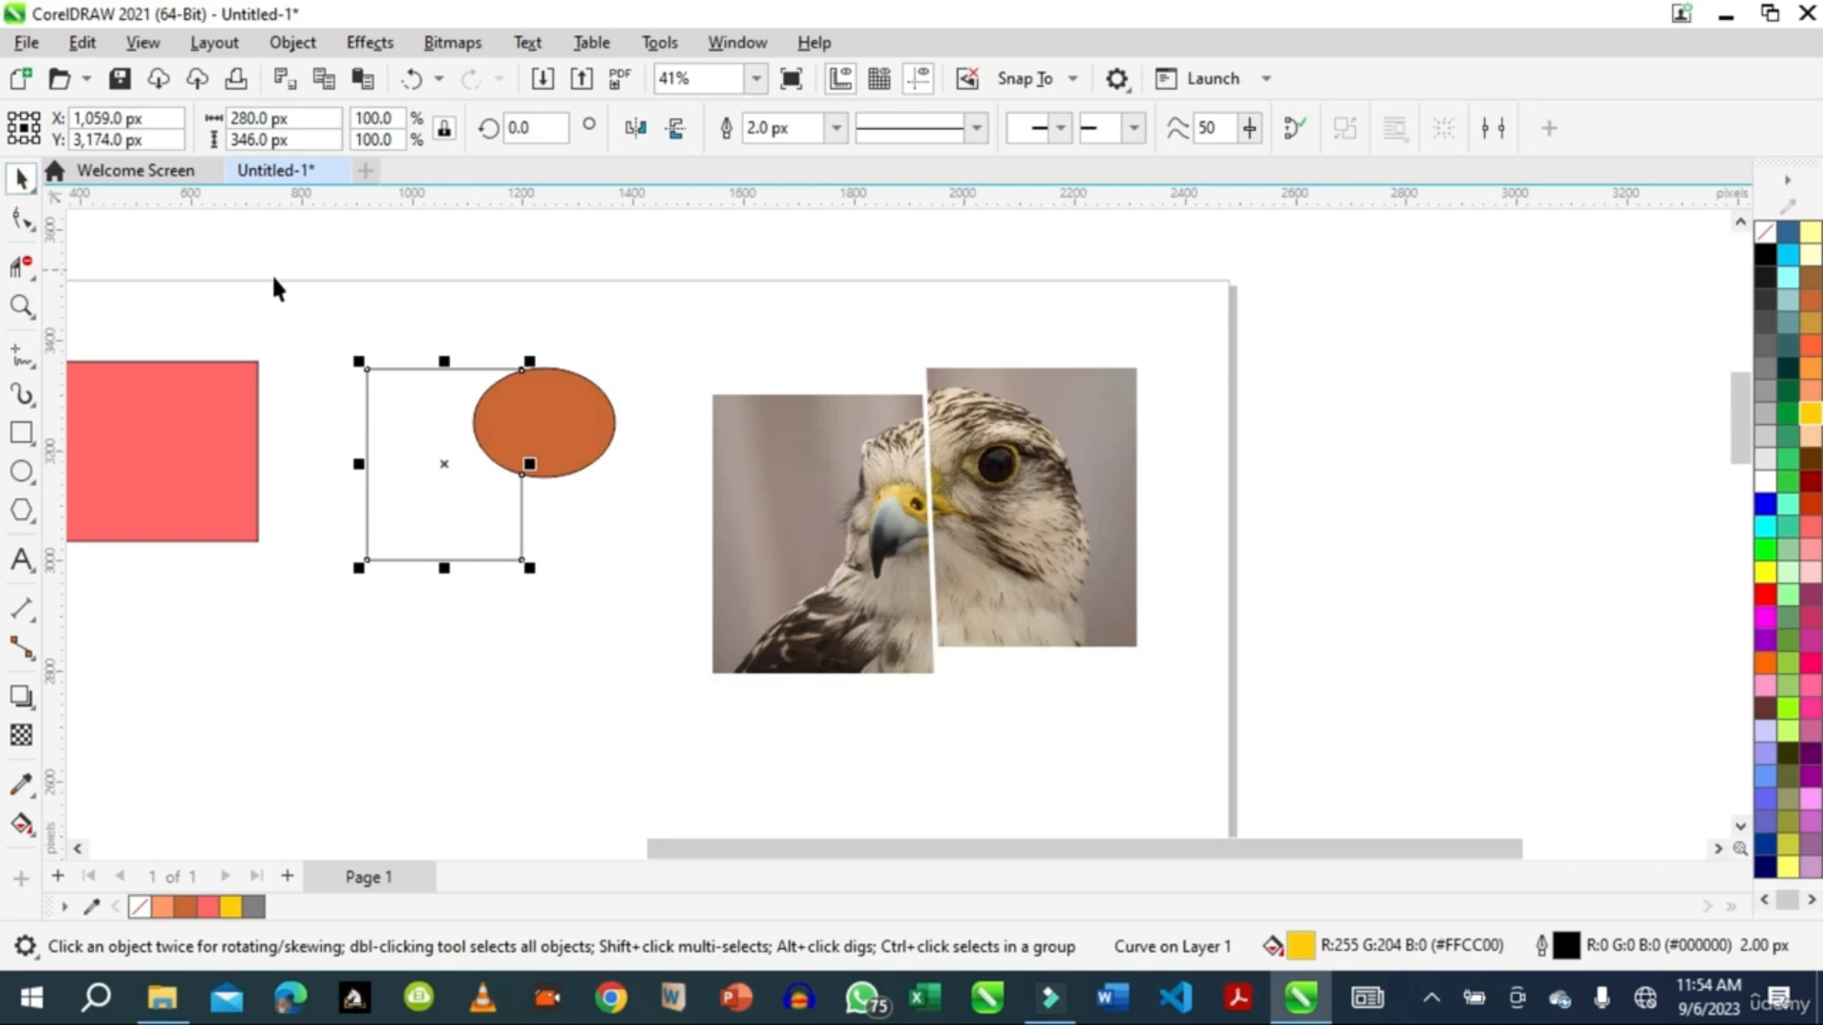
- Move the brown ellipse about 336 px right and 116 px up, and close the cut rectangle's open curve with the Shape tool
drag(604, 450, 788, 385)
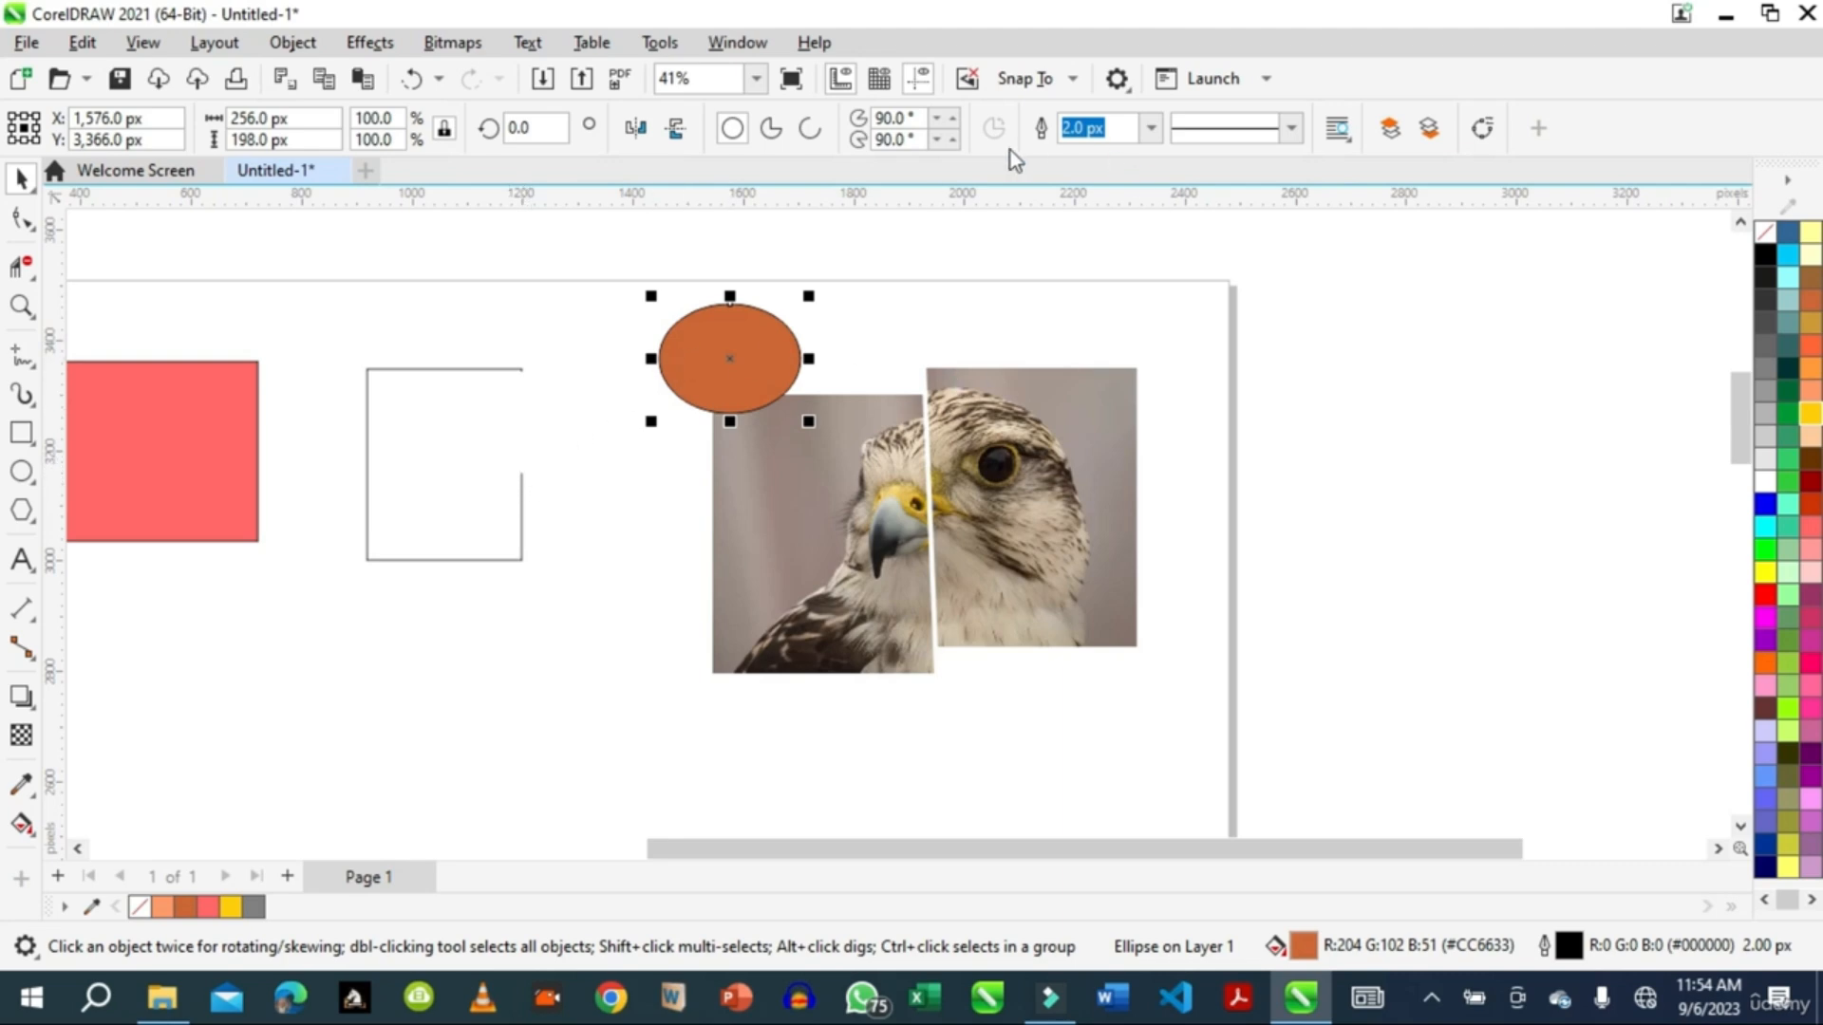
click(19, 226)
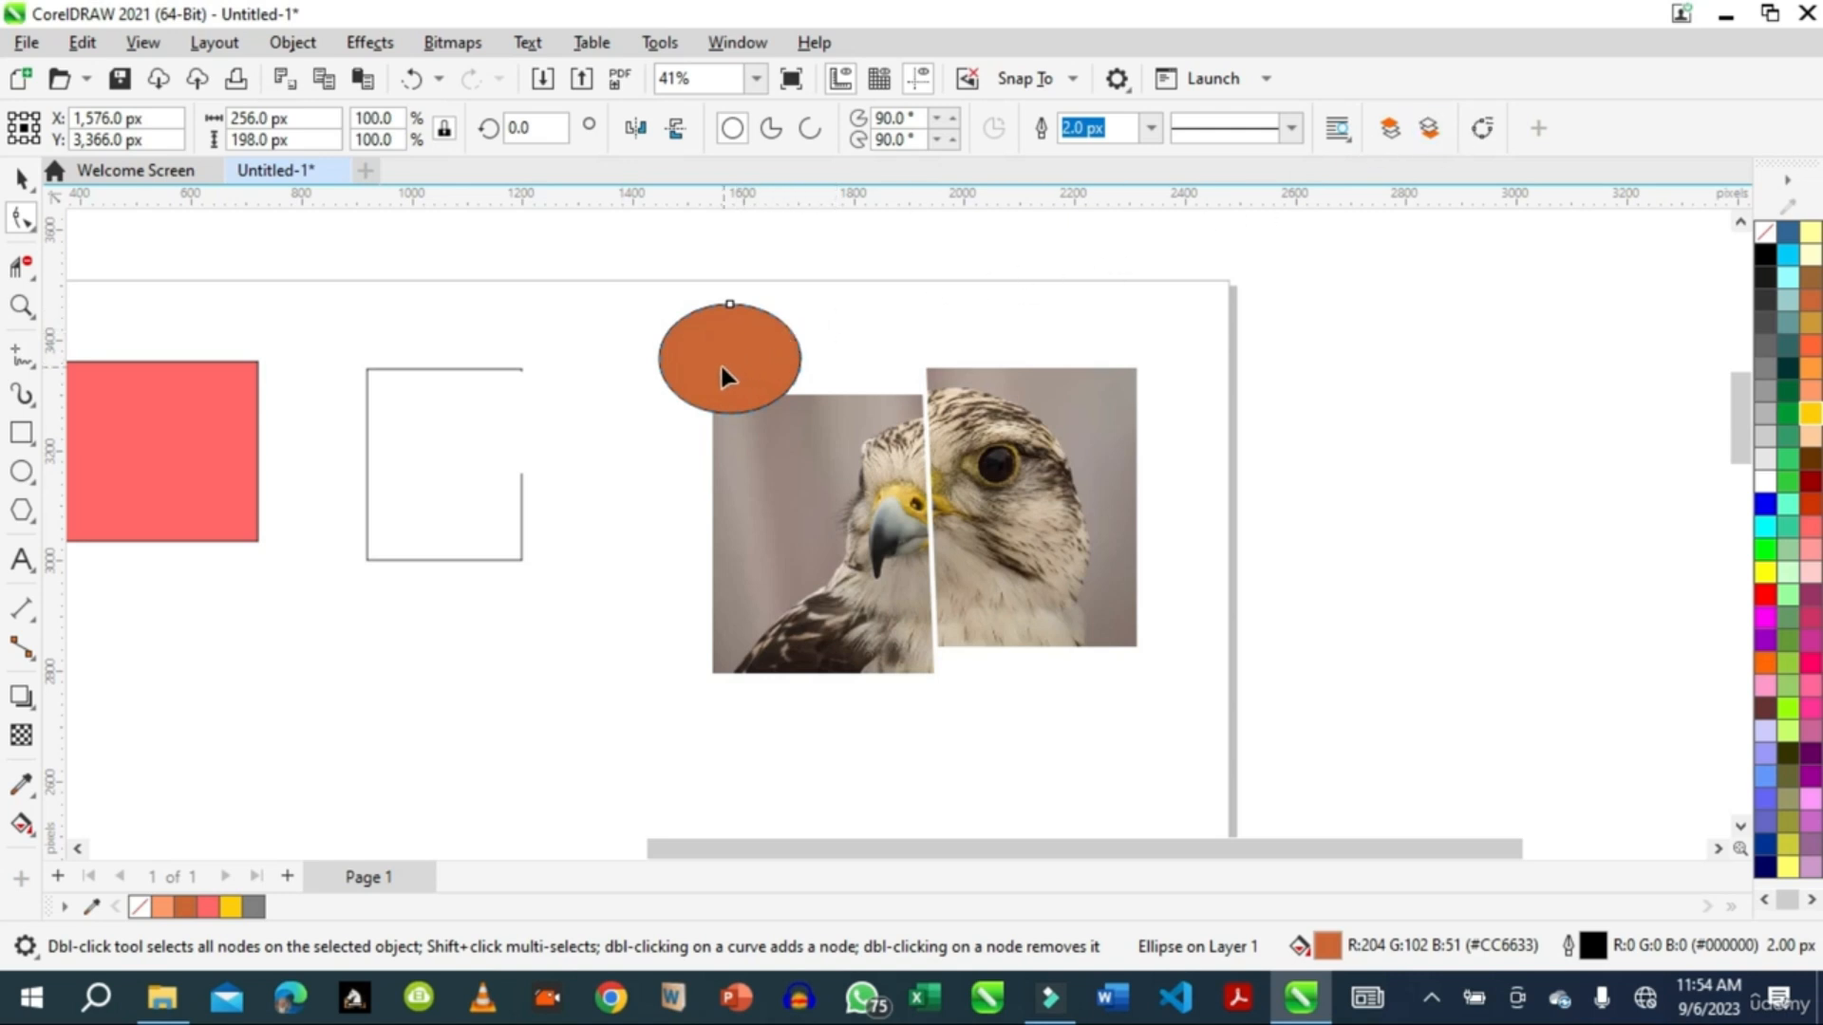
click(384, 372)
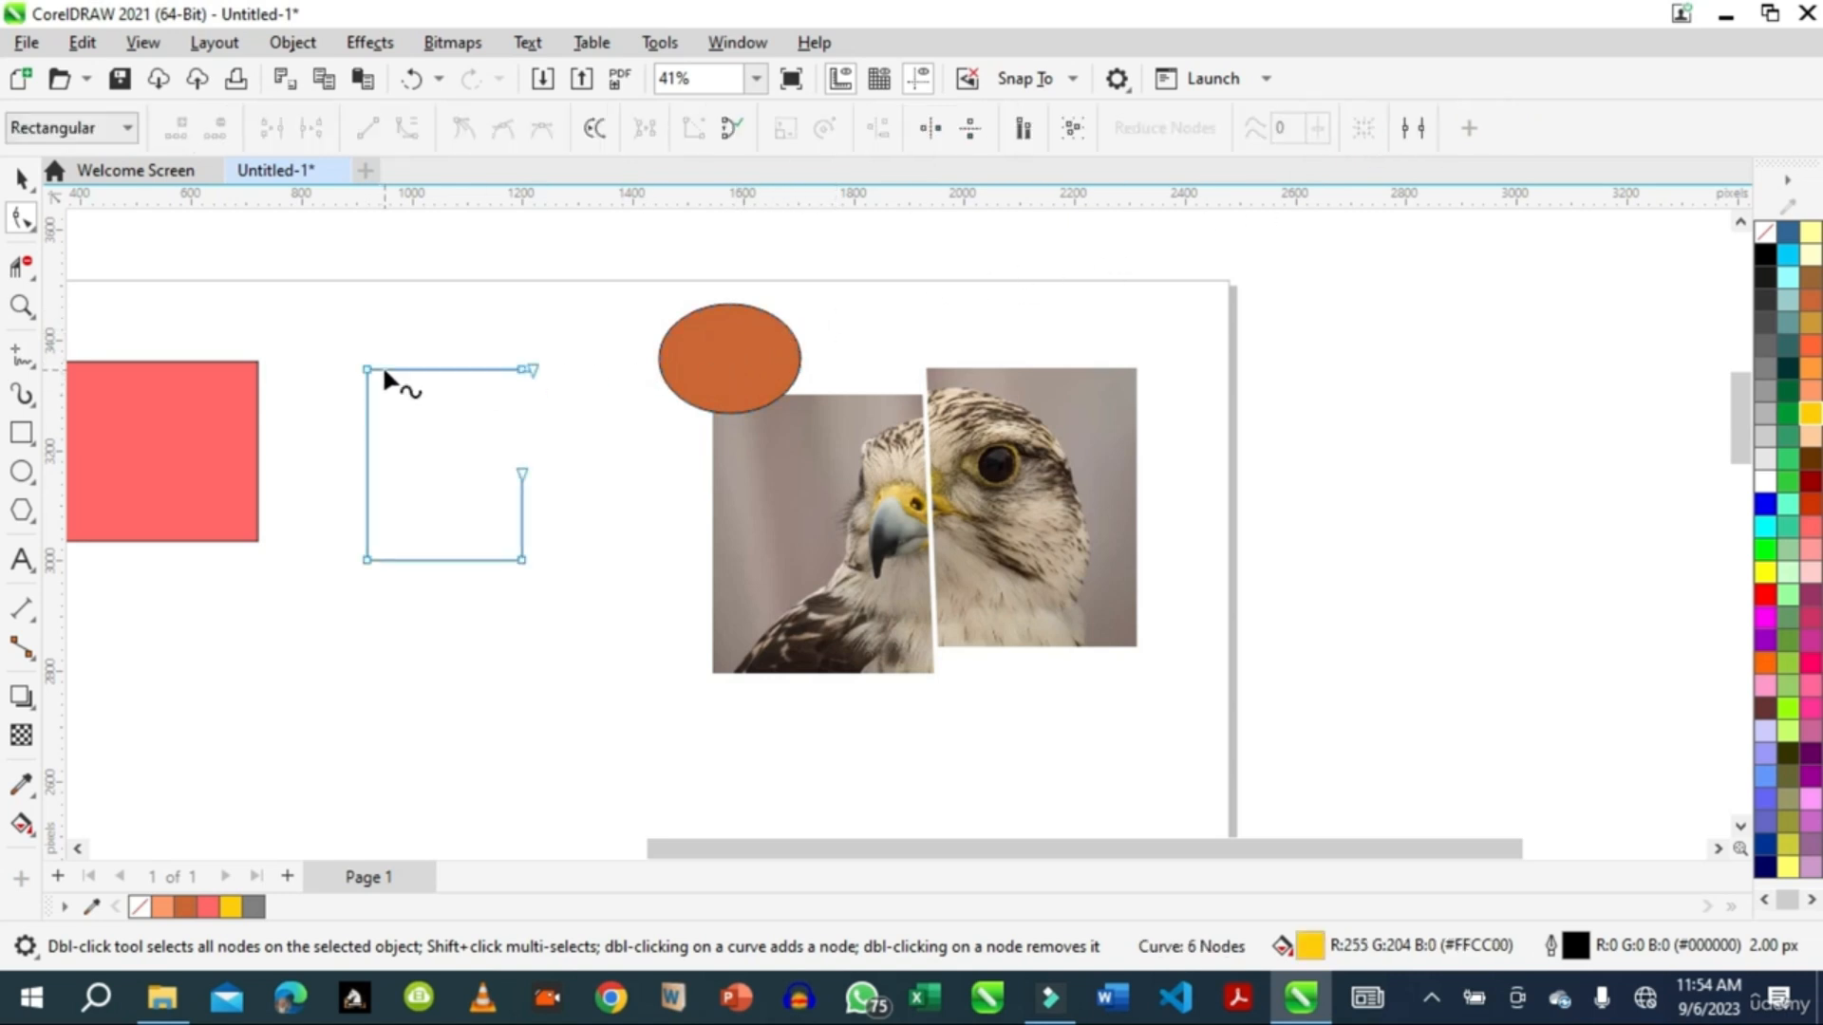
click(727, 130)
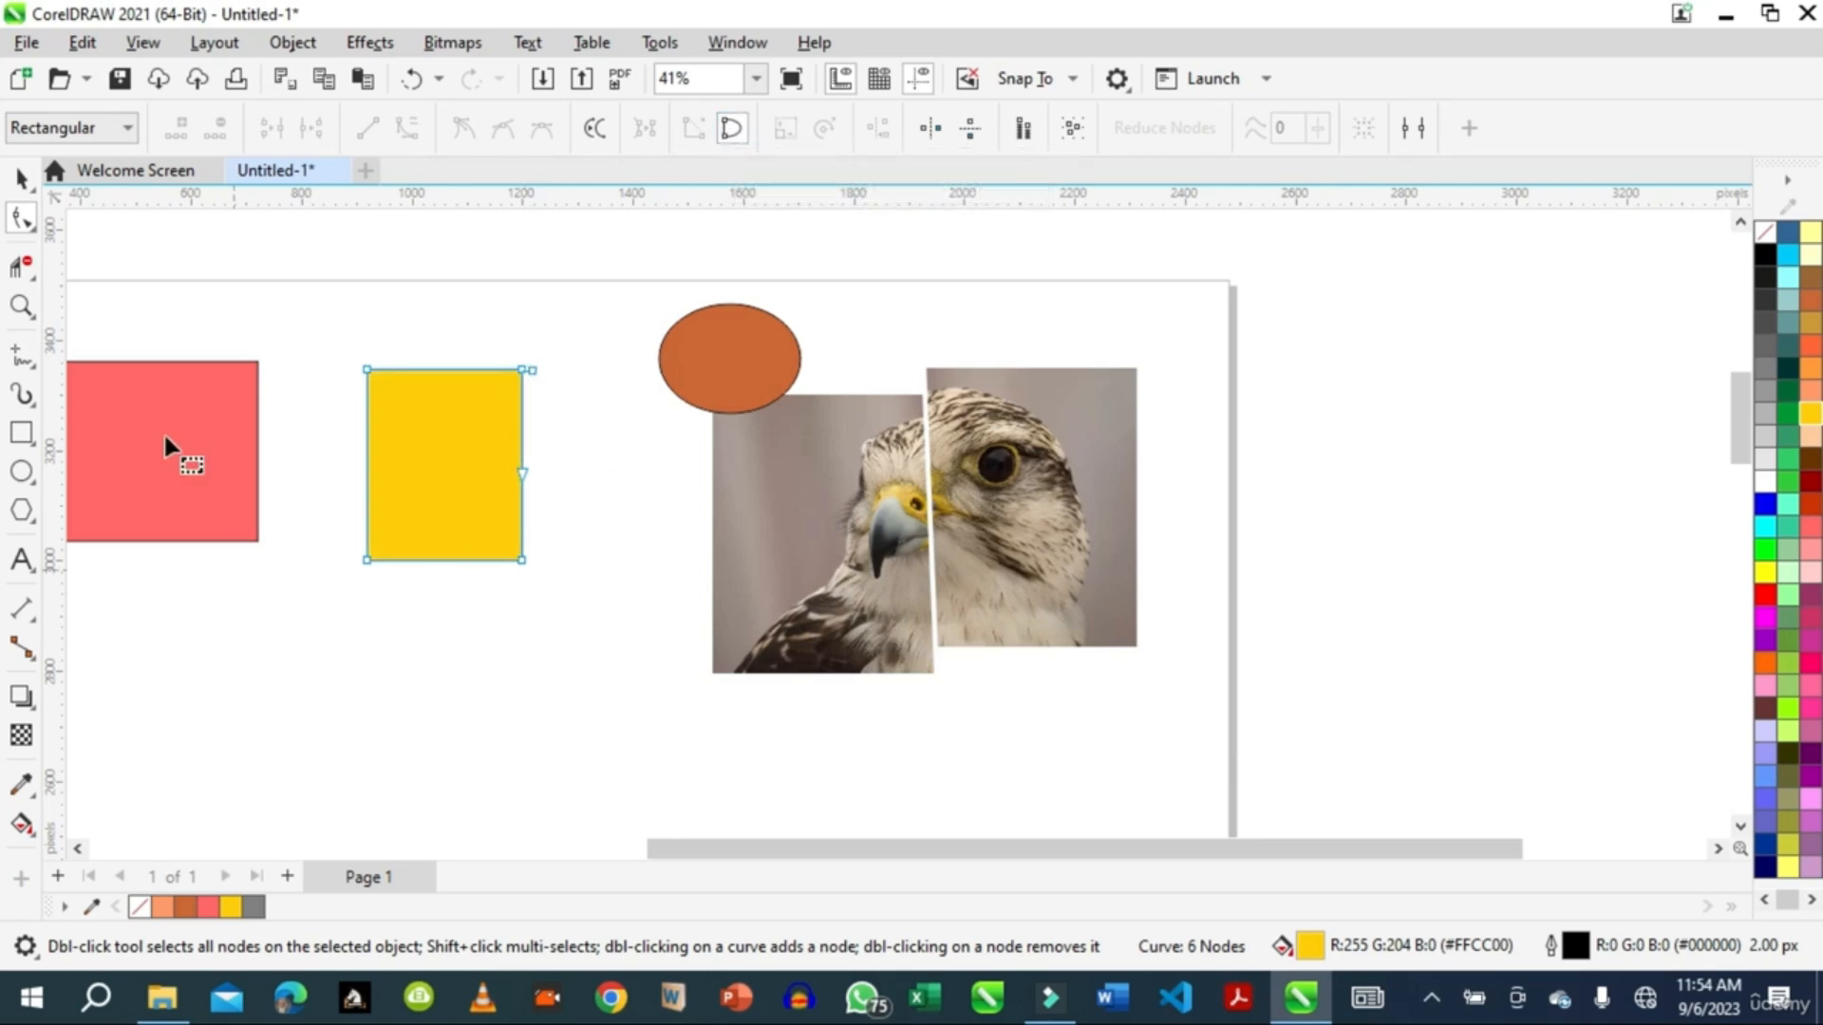
- Erase two overlapping strokes from the middle of the yellow rectangle and a bite from its lower-right corner with the Eraser tool
click(32, 277)
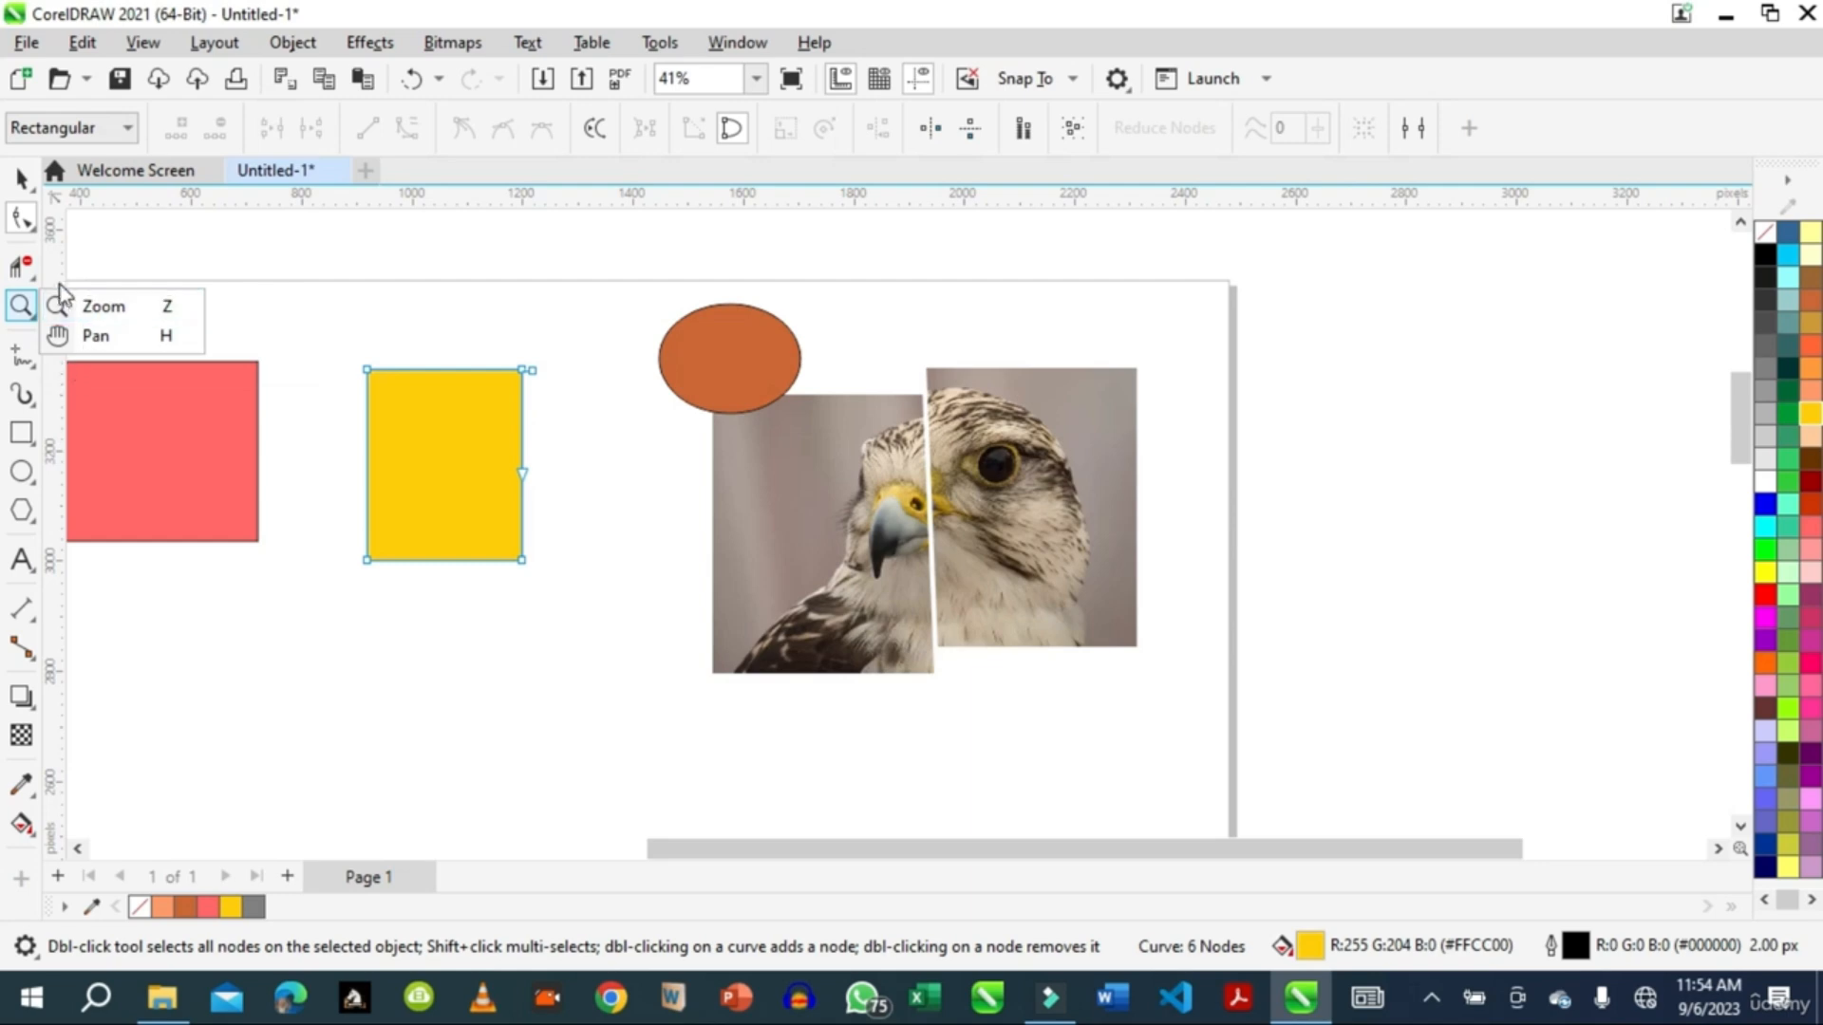
click(27, 278)
click(29, 278)
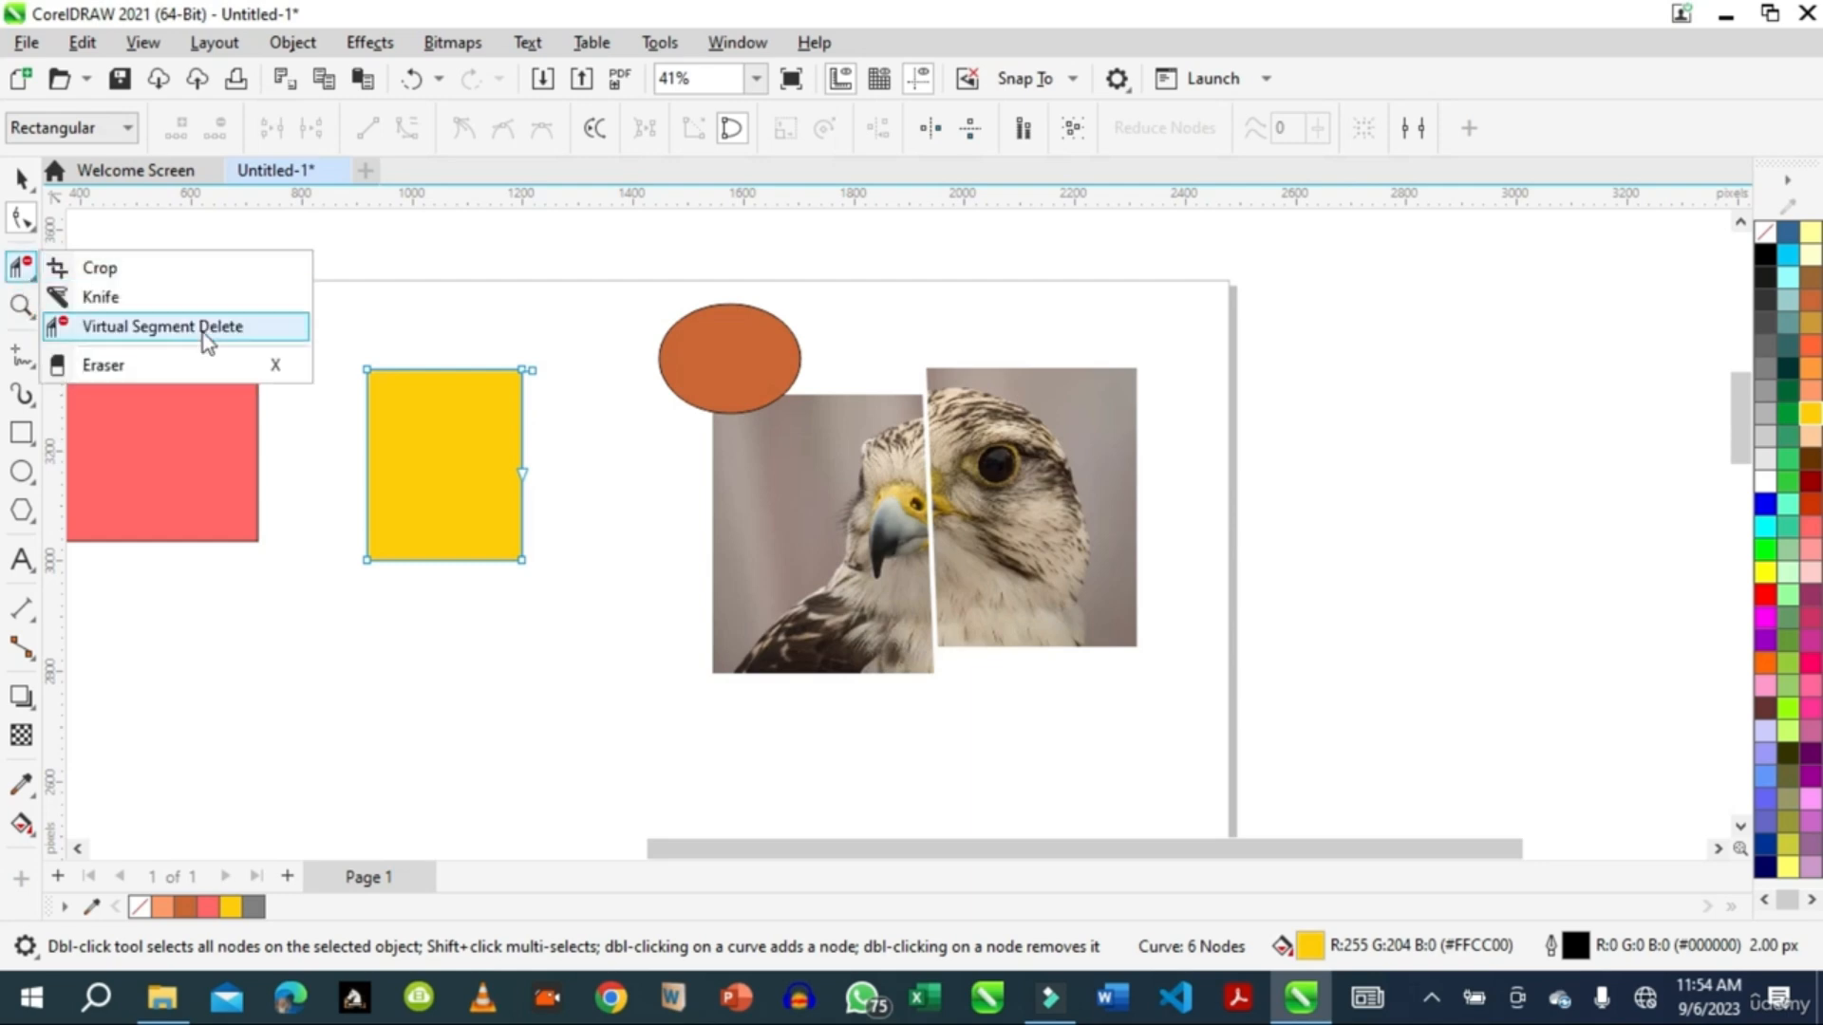
click(128, 367)
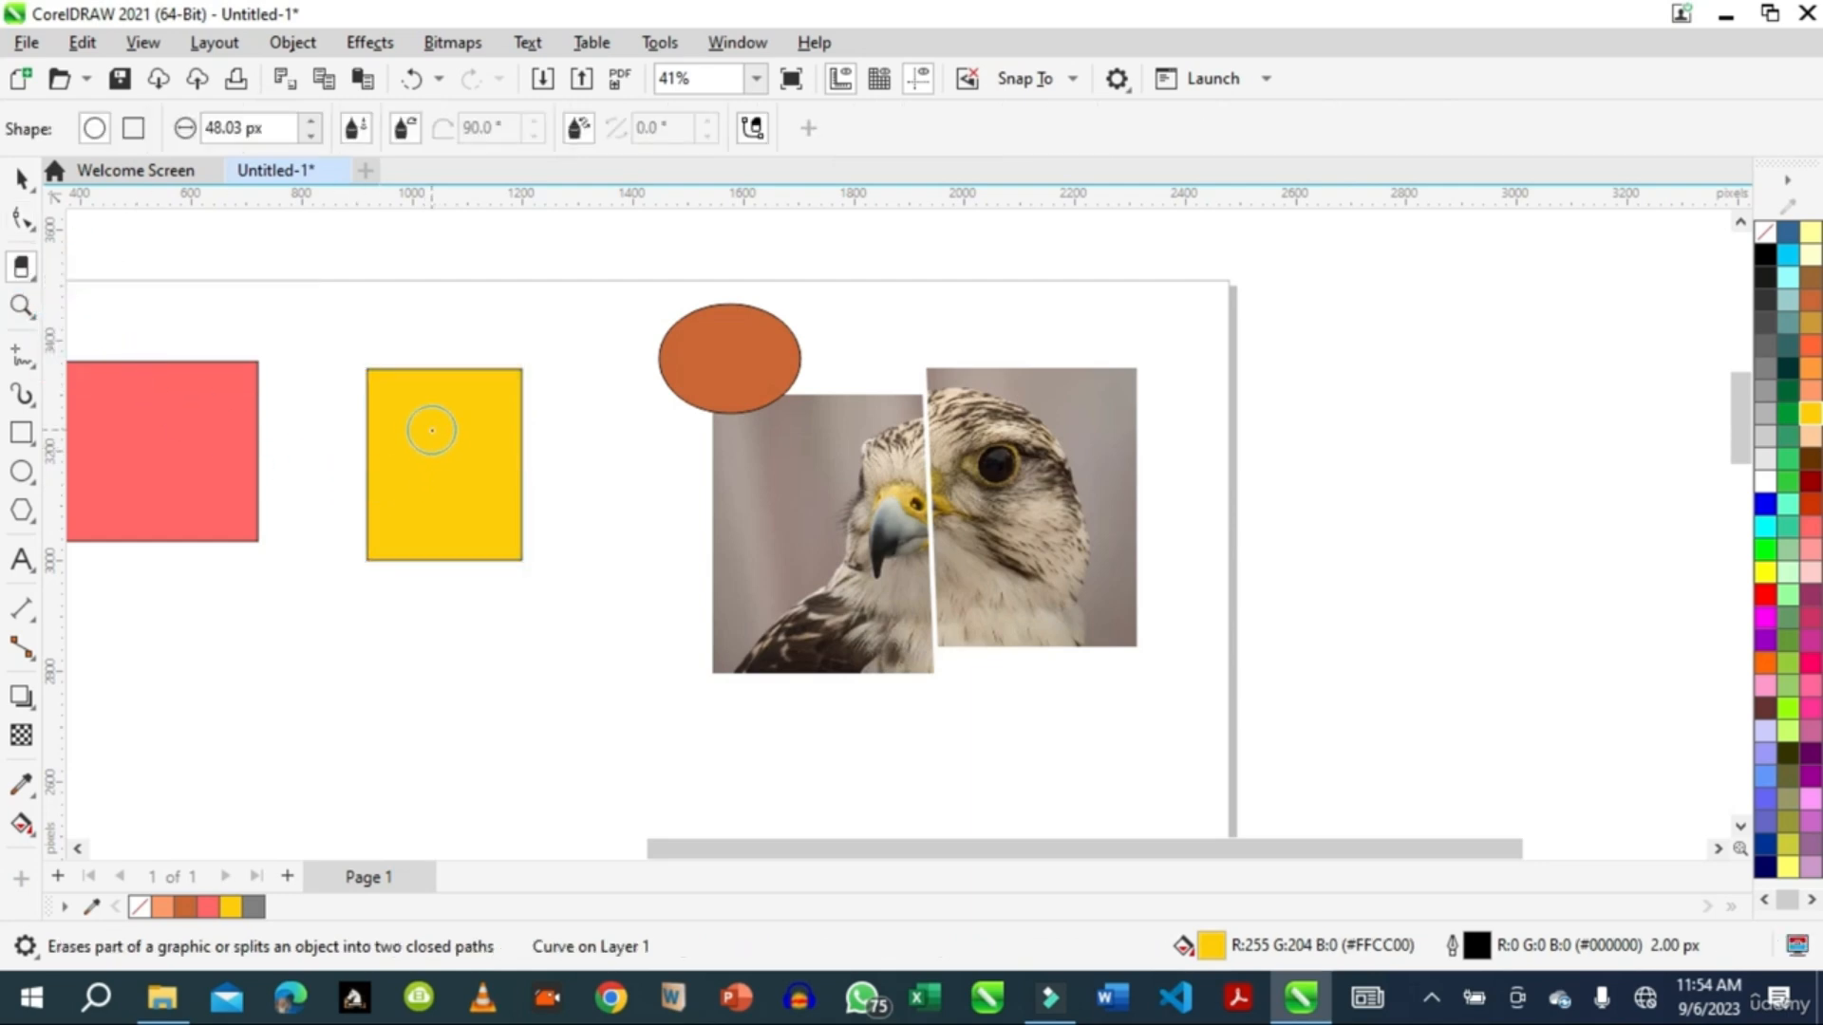
drag(432, 430, 433, 465)
click(518, 556)
drag(482, 439, 477, 471)
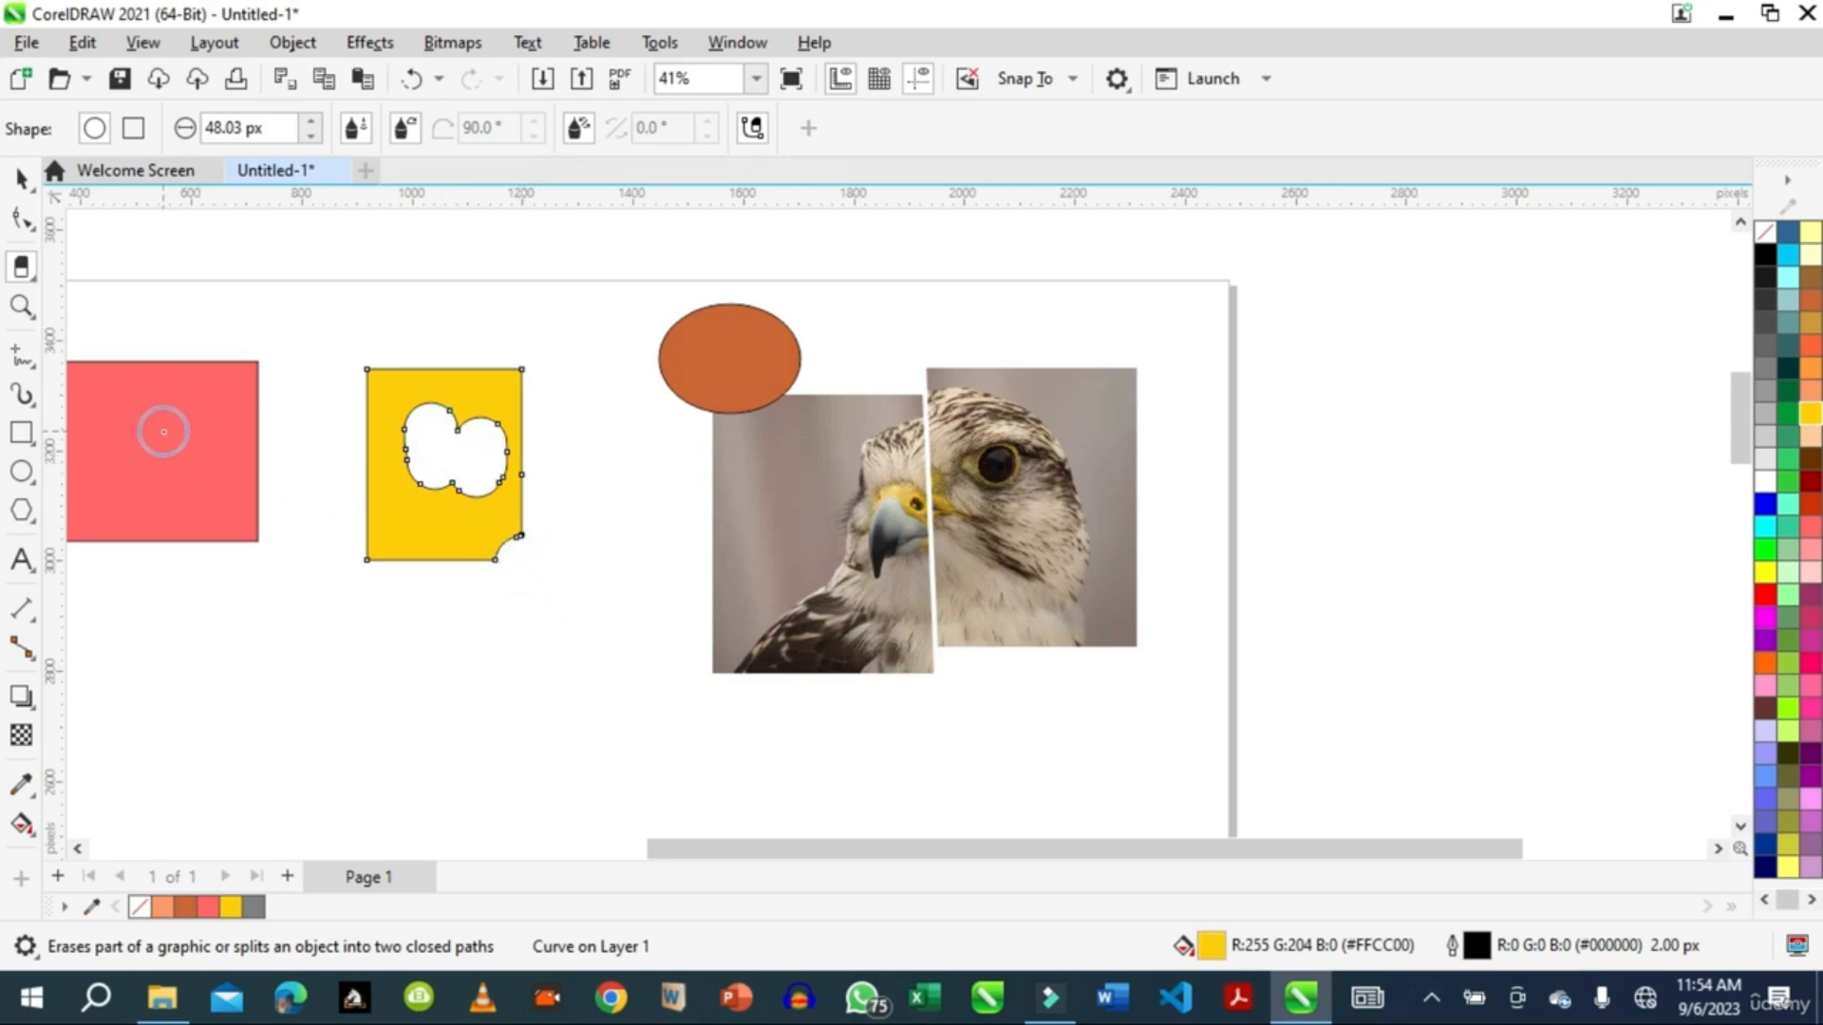
- Move the pink rectangle about 118 px right and 36 px down, closer to the yellow rectangle
click(20, 178)
click(146, 488)
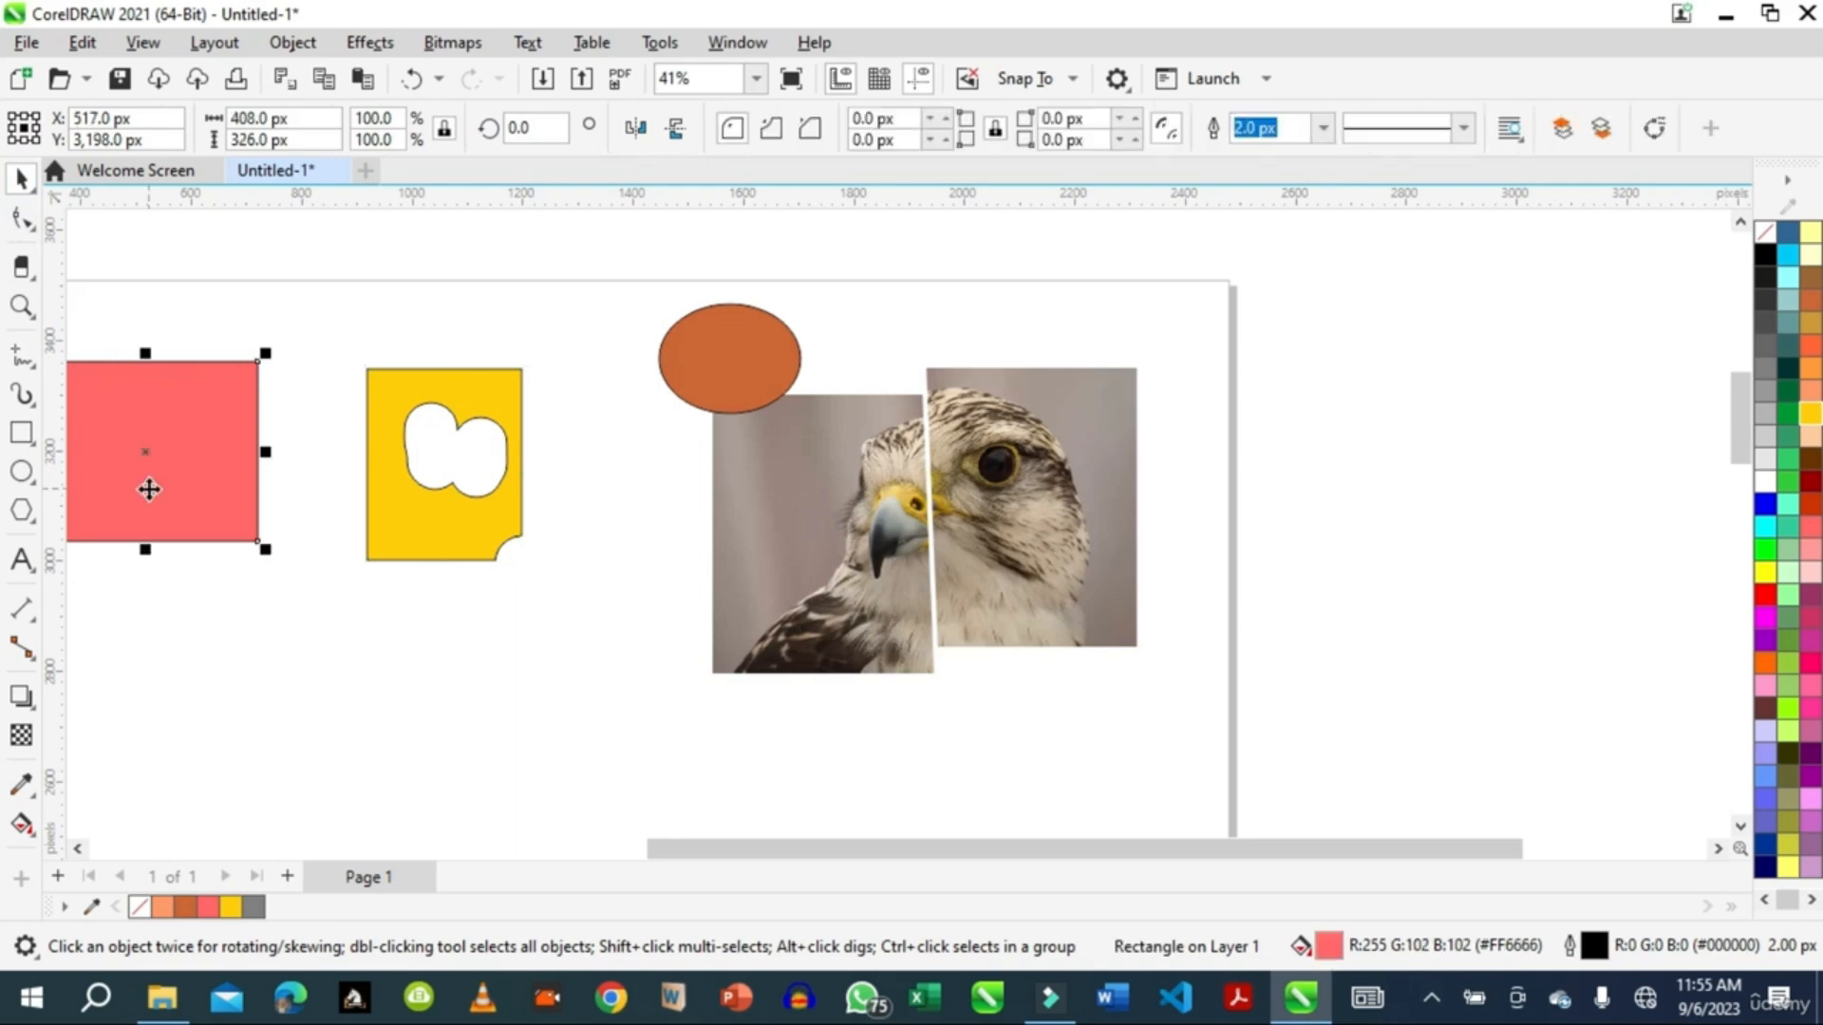
drag(173, 450, 243, 459)
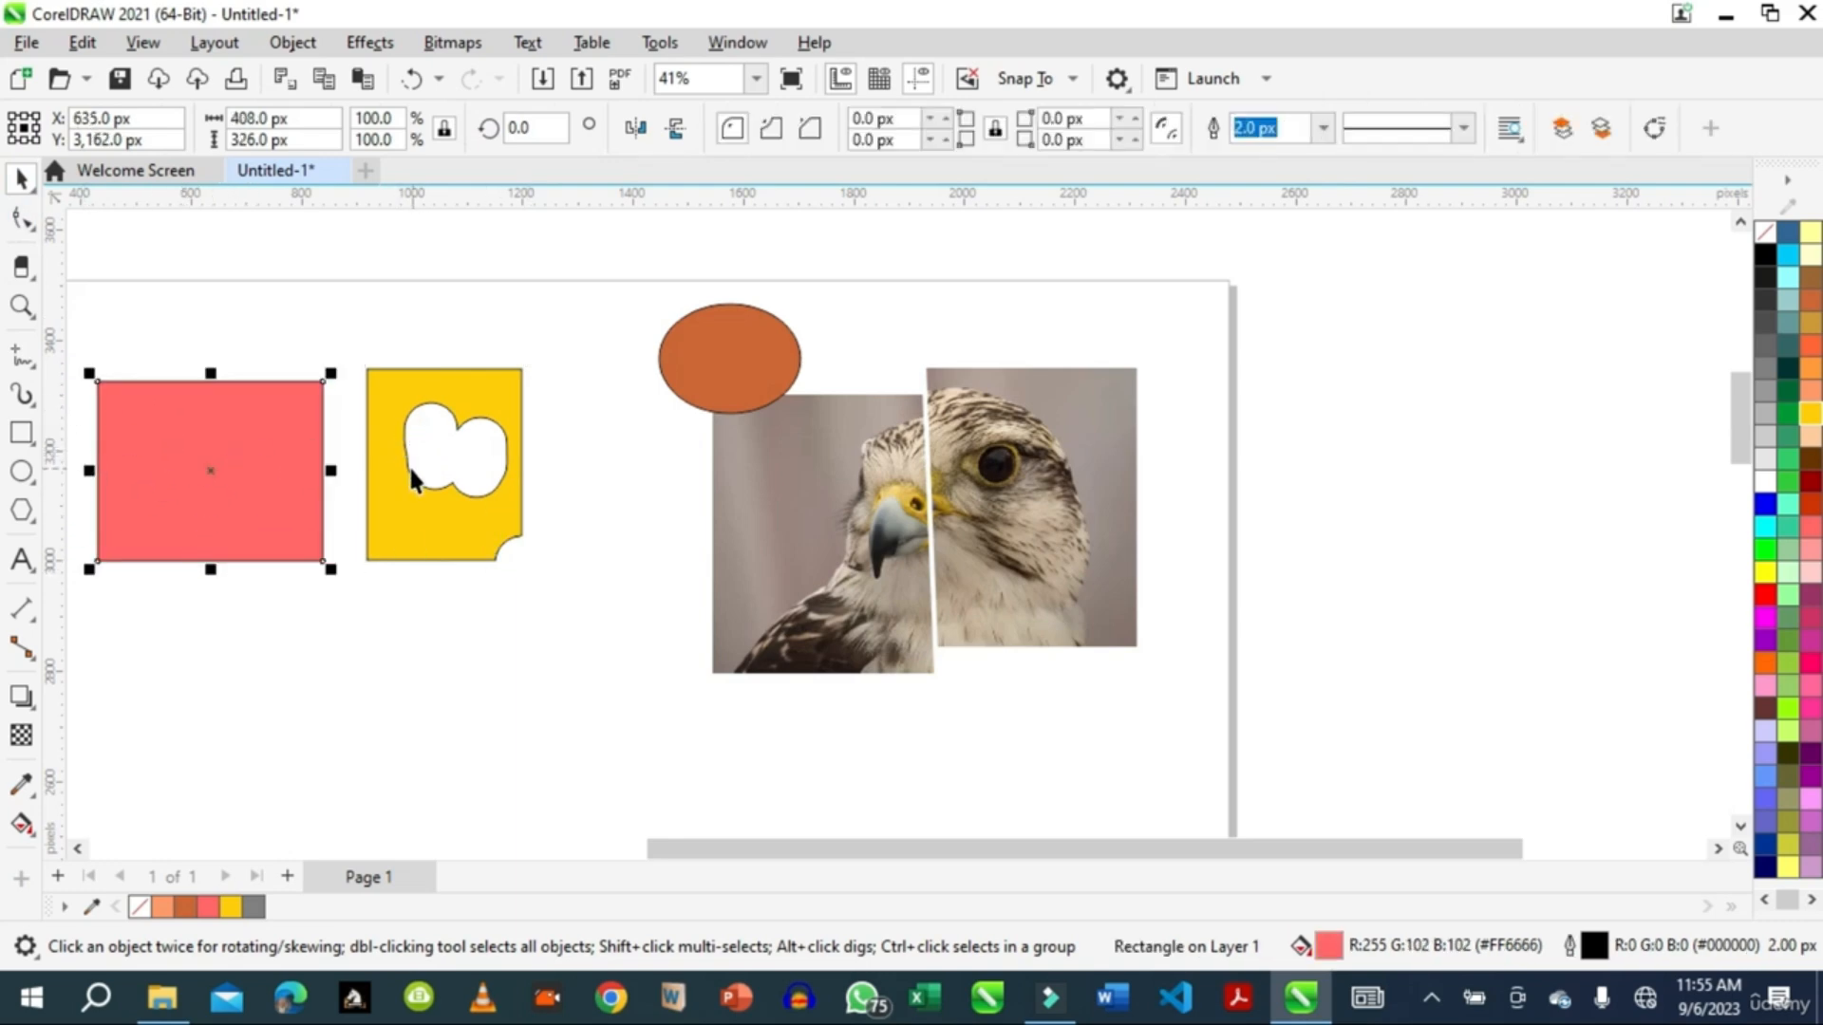
click(35, 283)
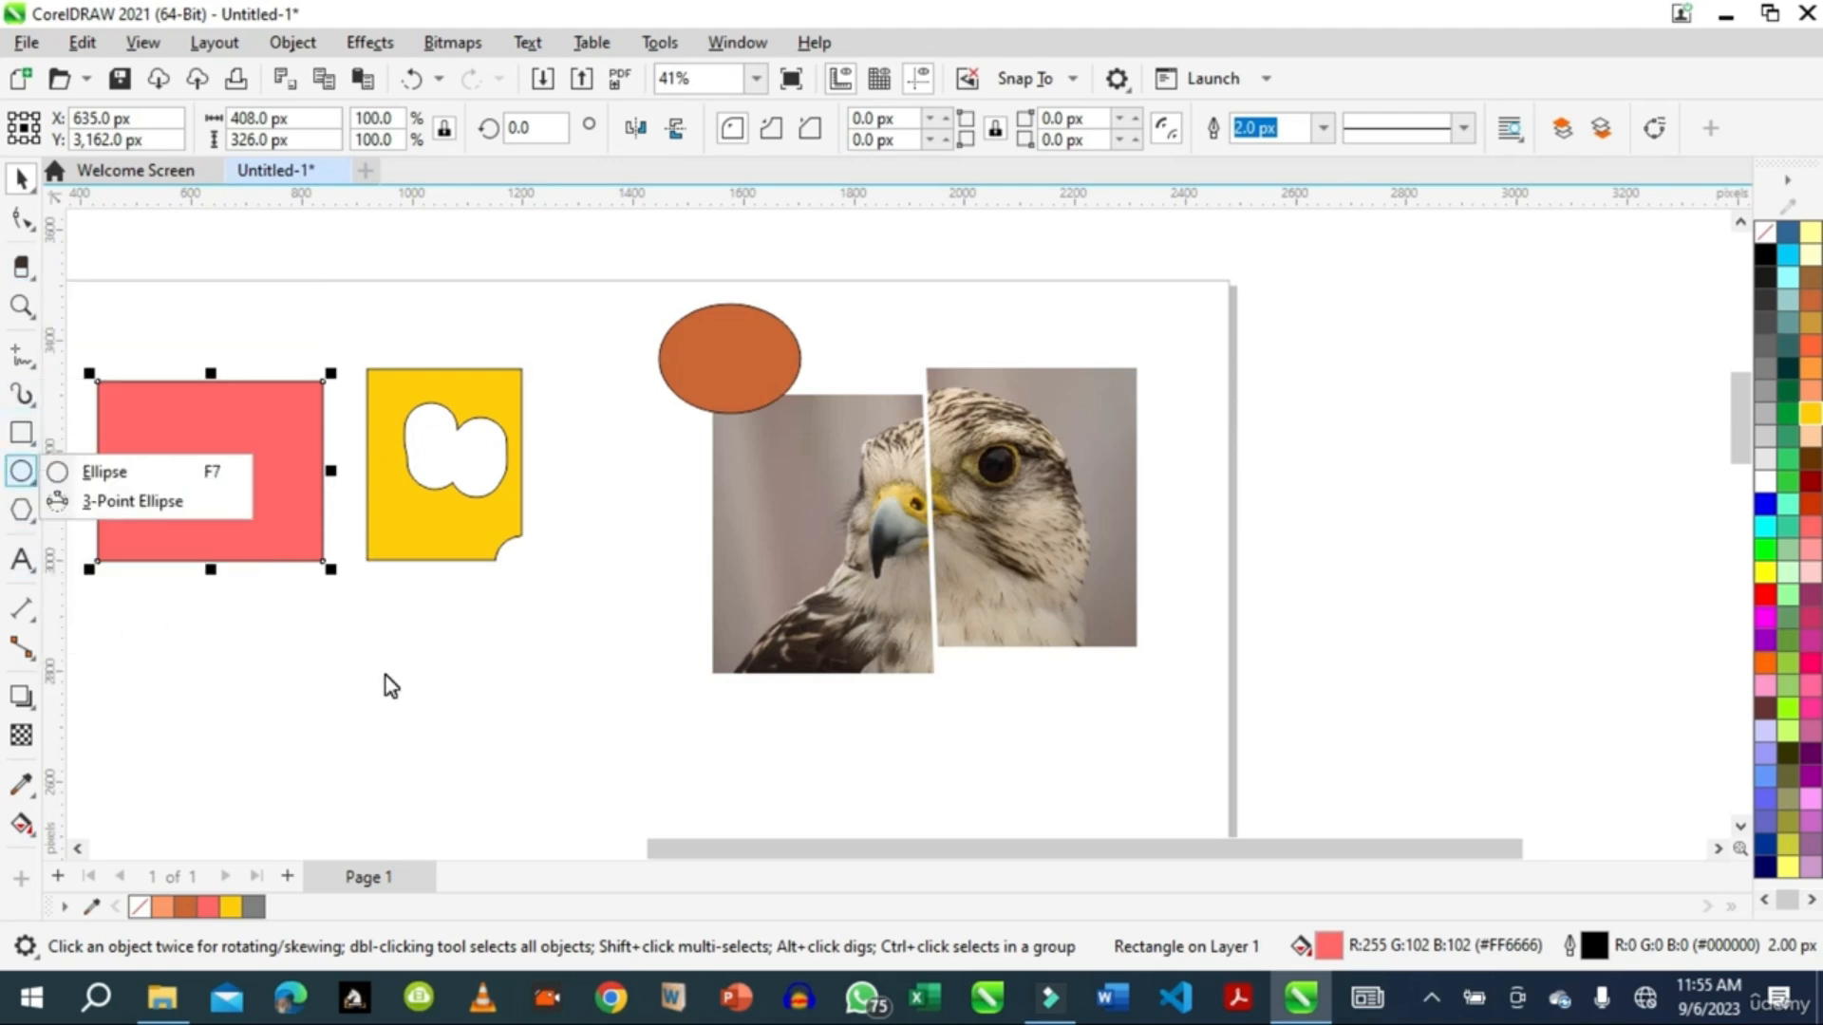
click(1429, 993)
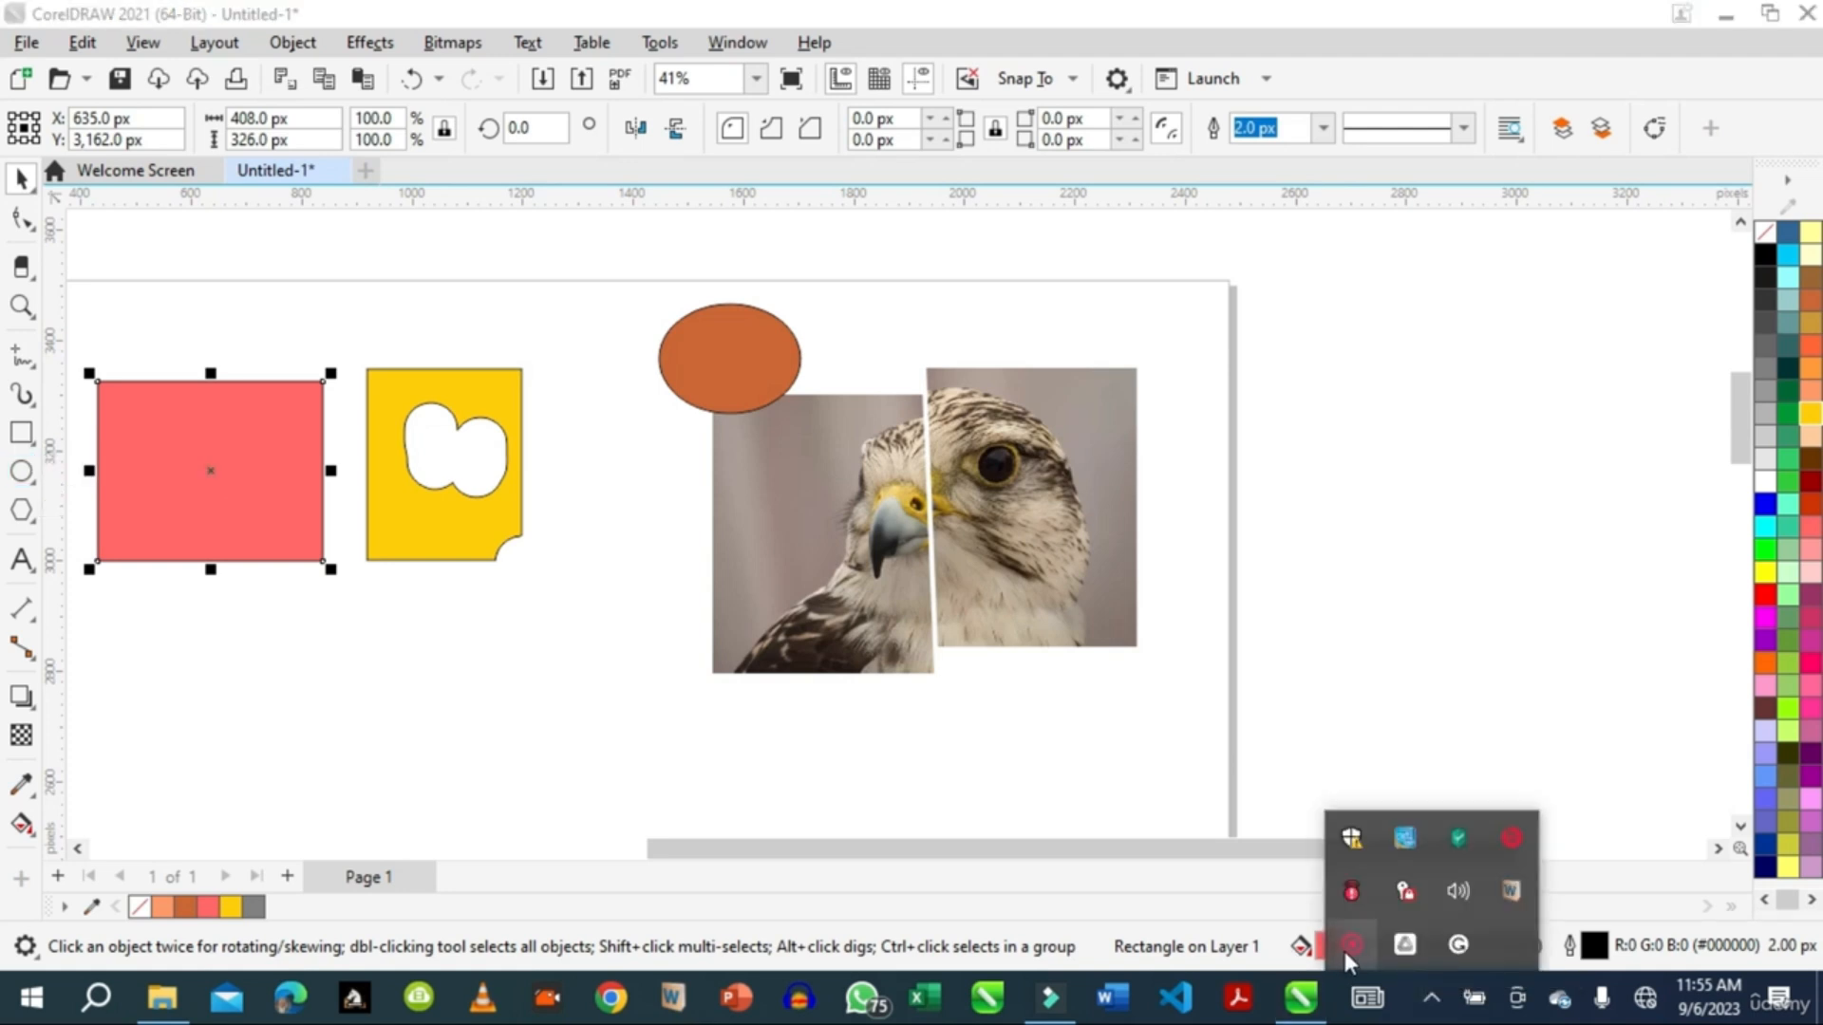